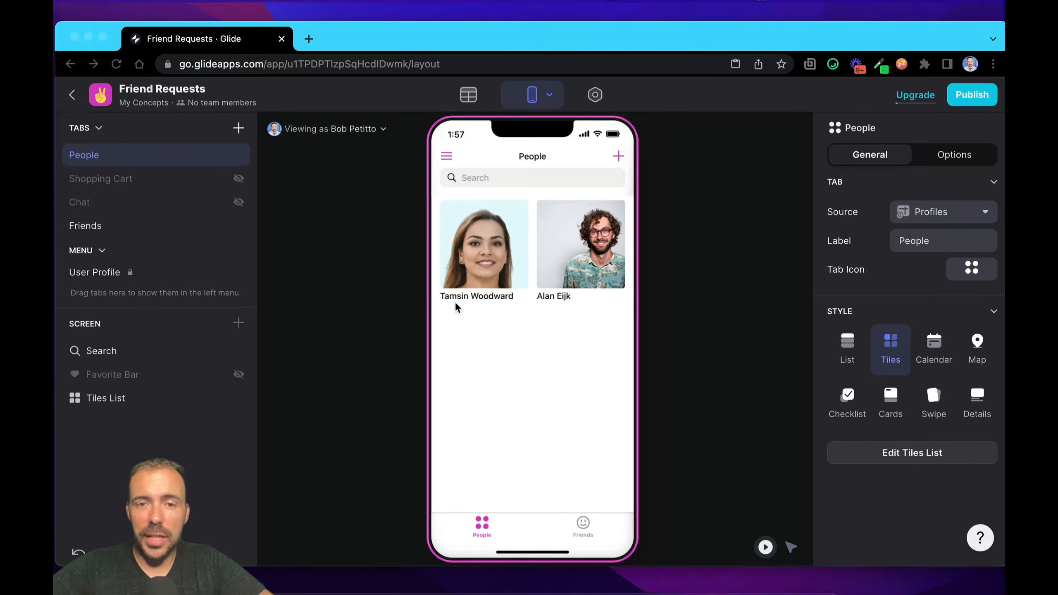
Step: Open the app's data tables and compare the emails in Users with the names, user IDs and photos in Profiles
{"action": "left_click", "coordinate": [473, 96]}
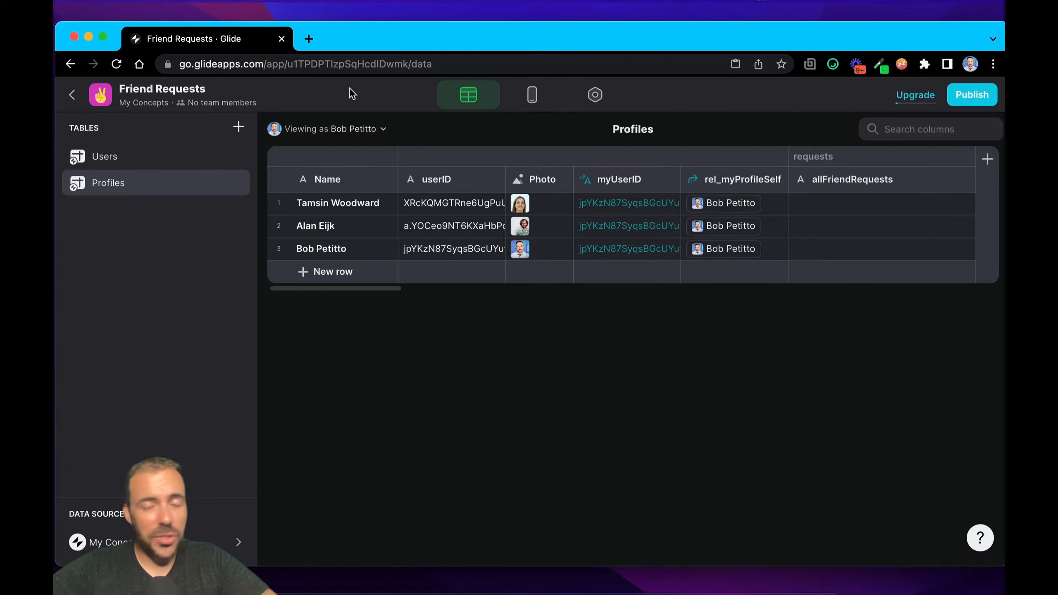
{"action": "left_click", "coordinate": [103, 171]}
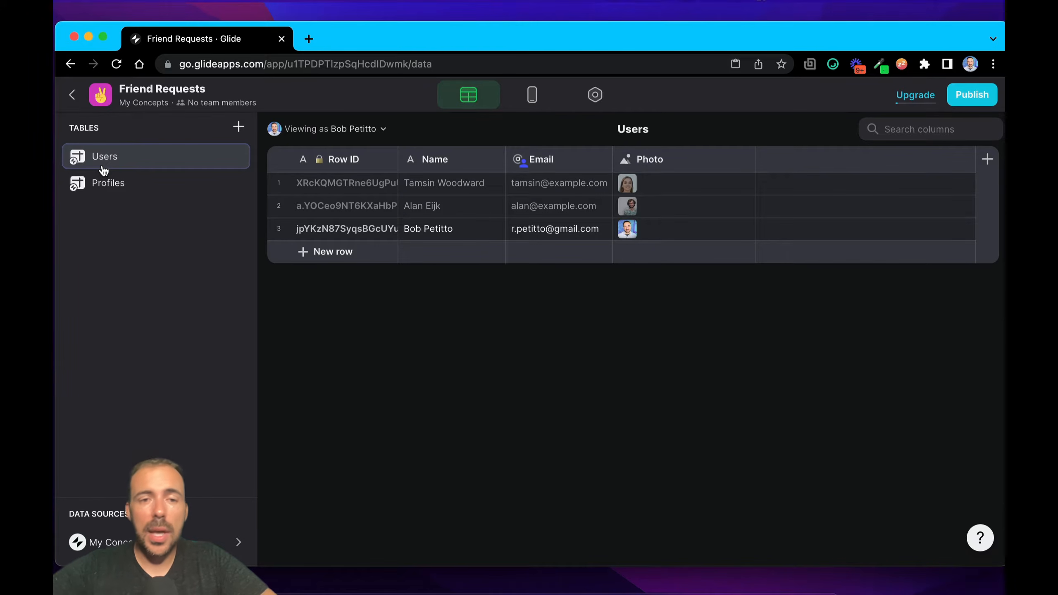
{"action": "left_click", "coordinate": [101, 187]}
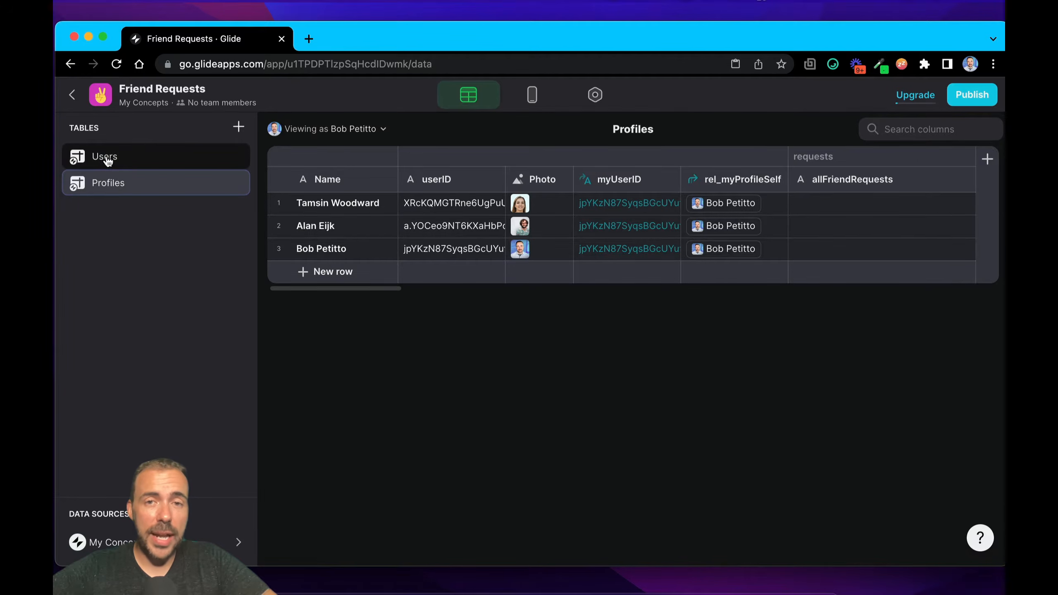
{"action": "left_click", "coordinate": [108, 161]}
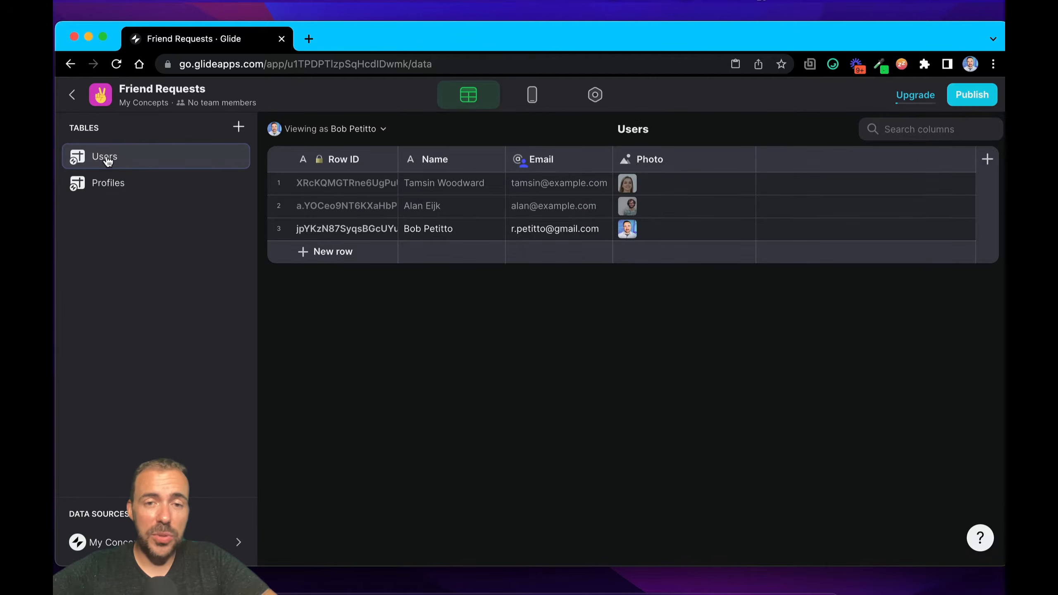
{"action": "left_click", "coordinate": [565, 231]}
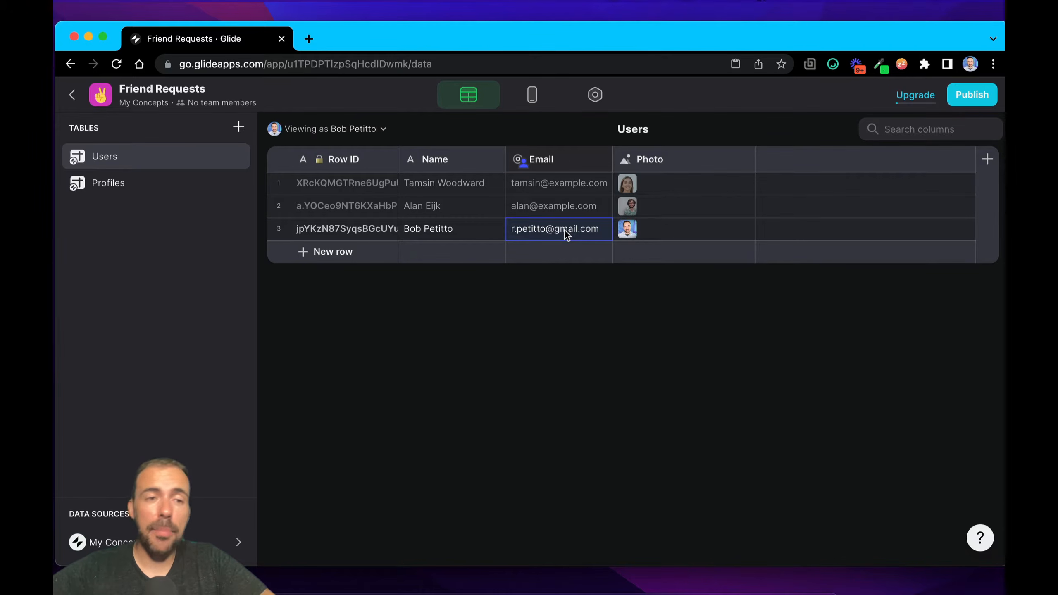
{"action": "left_click", "coordinate": [148, 182]}
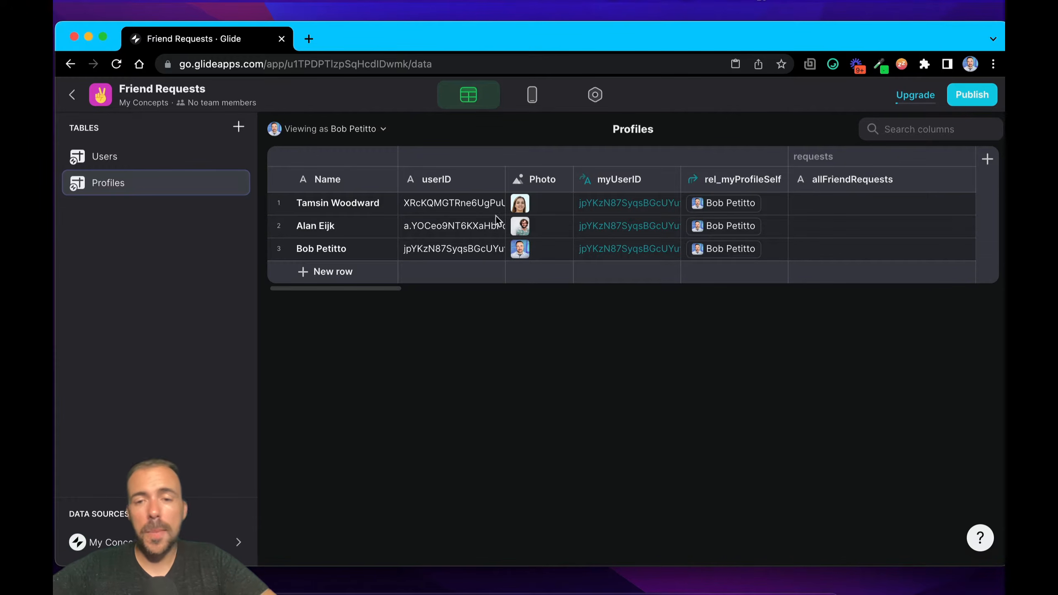
{"action": "left_click", "coordinate": [342, 208]}
{"action": "left_click", "coordinate": [467, 227]}
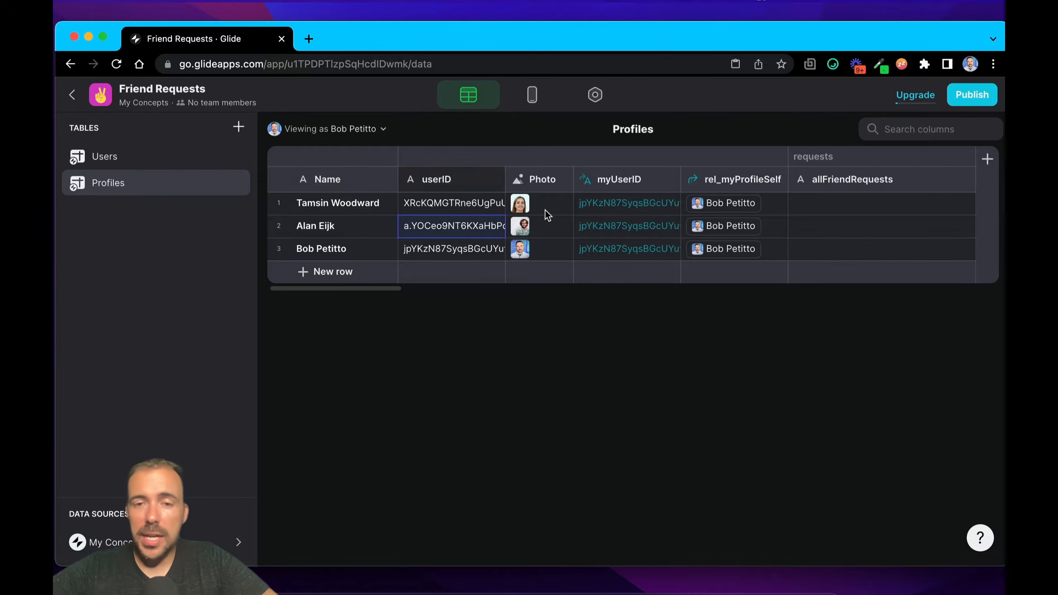
{"action": "left_click", "coordinate": [544, 210]}
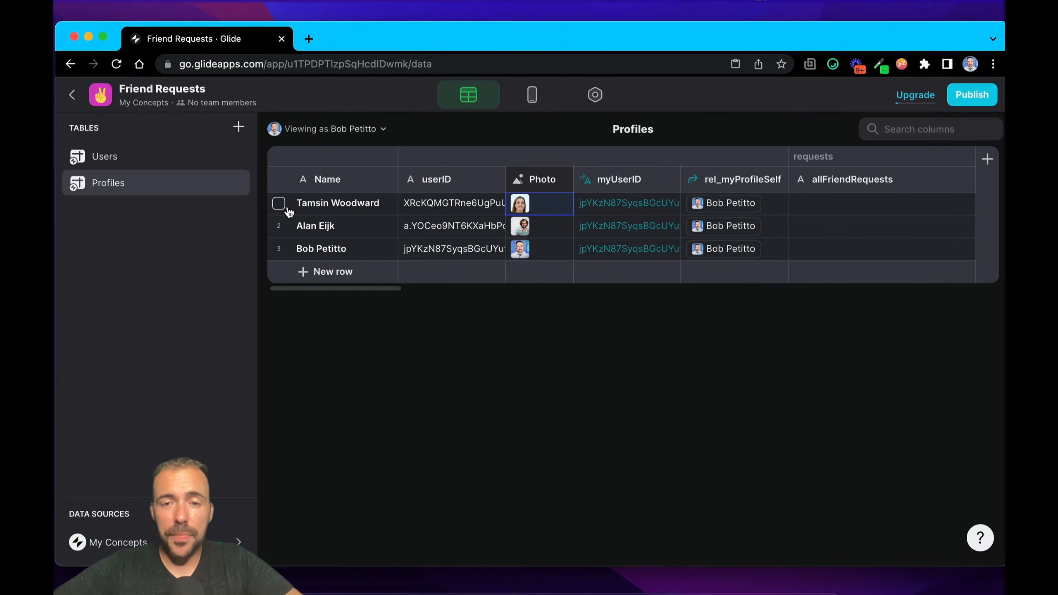
Step: Review the myUserID template column's configuration in Profiles and check the signed-in user's Row ID in the Users table
{"action": "double_click", "coordinate": [625, 179]}
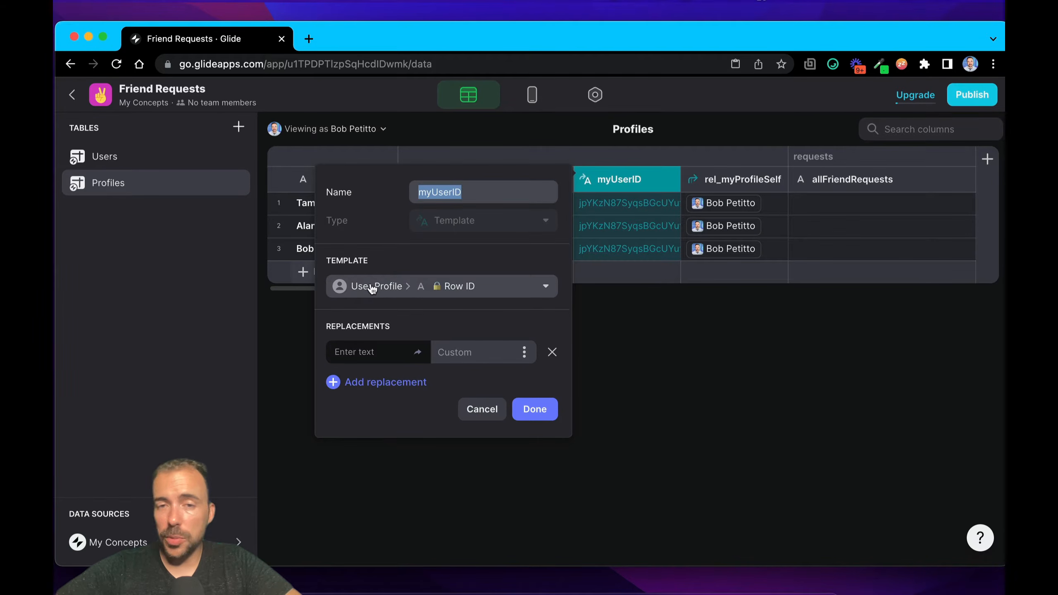
{"action": "left_click", "coordinate": [529, 415]}
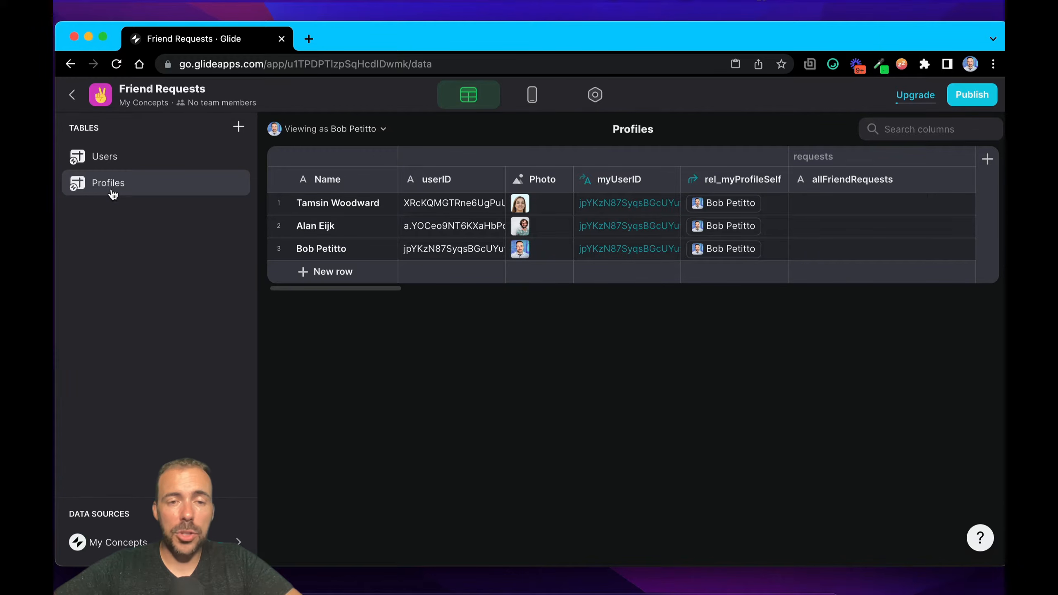
{"action": "left_click", "coordinate": [109, 165]}
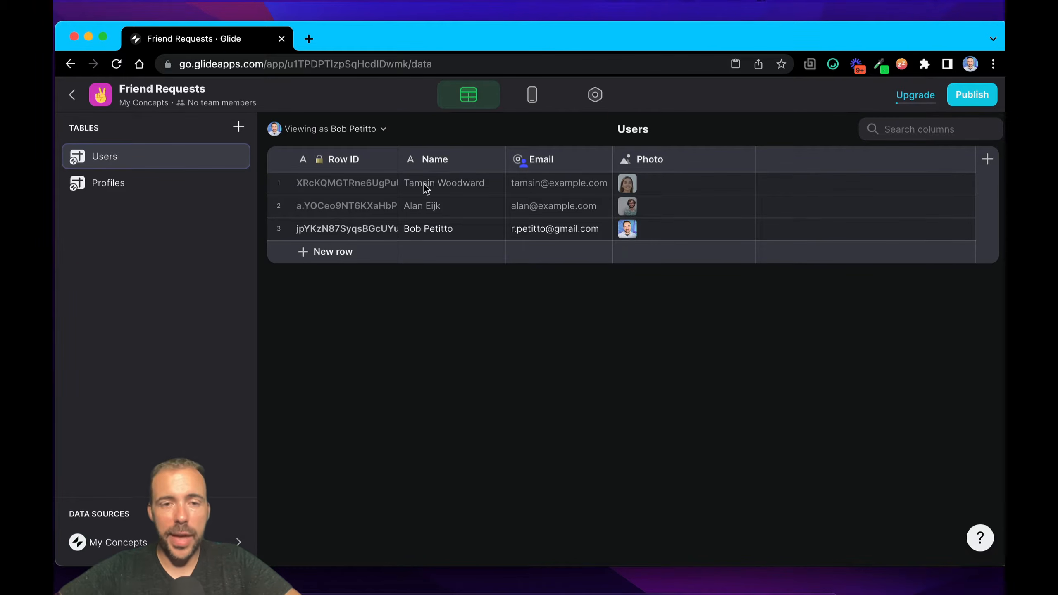
{"action": "left_click", "coordinate": [319, 235]}
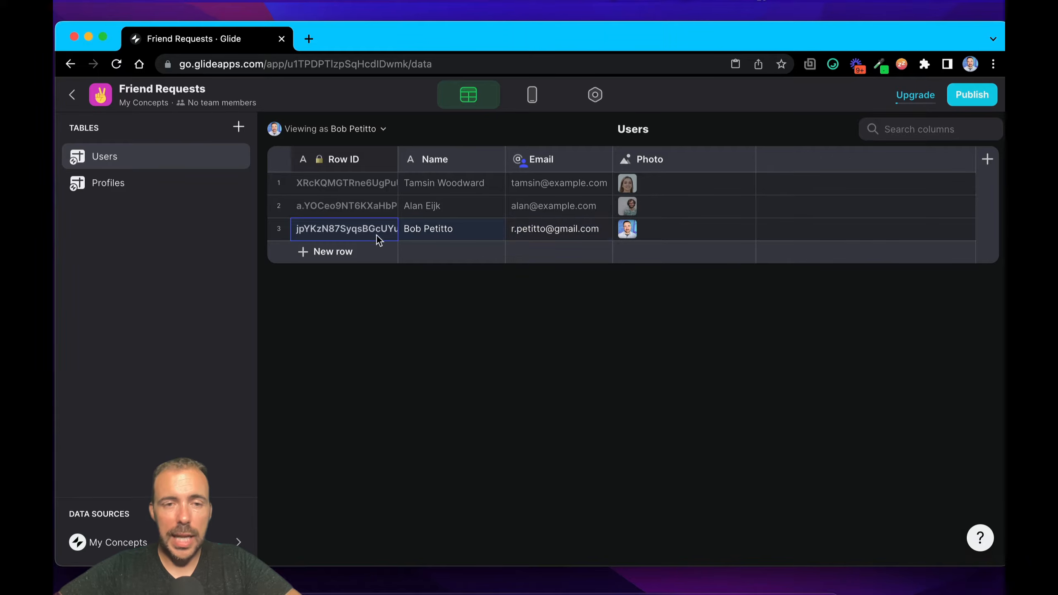
{"action": "left_click", "coordinate": [109, 183]}
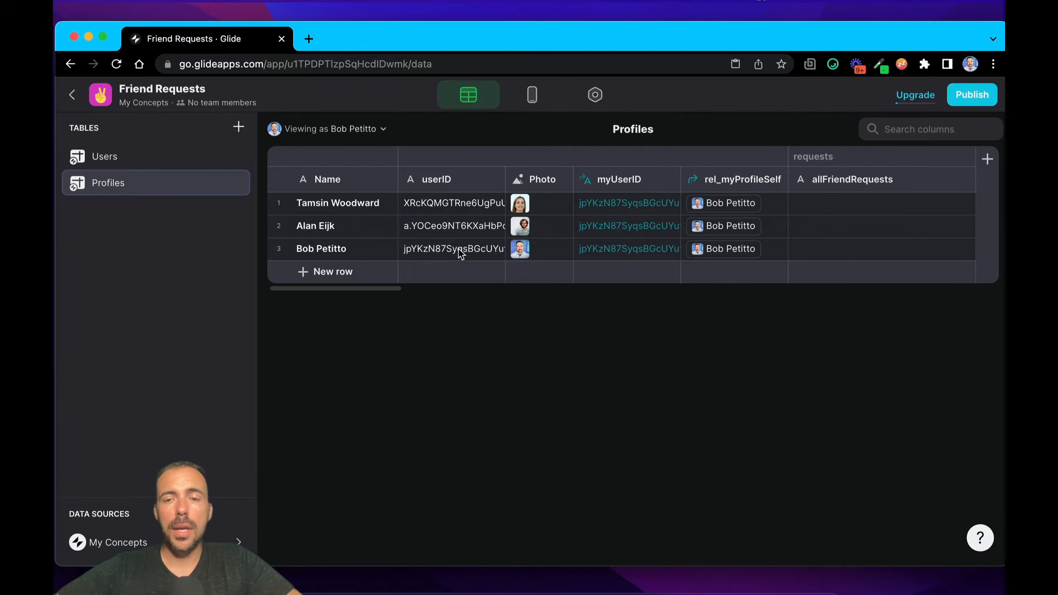
Step: Review the rel_myProfileSelf relation's configuration in Profiles and inspect the myUserID and rel_myProfileSelf values across all rows
{"action": "left_click", "coordinate": [744, 182]}
{"action": "left_click", "coordinate": [738, 180]}
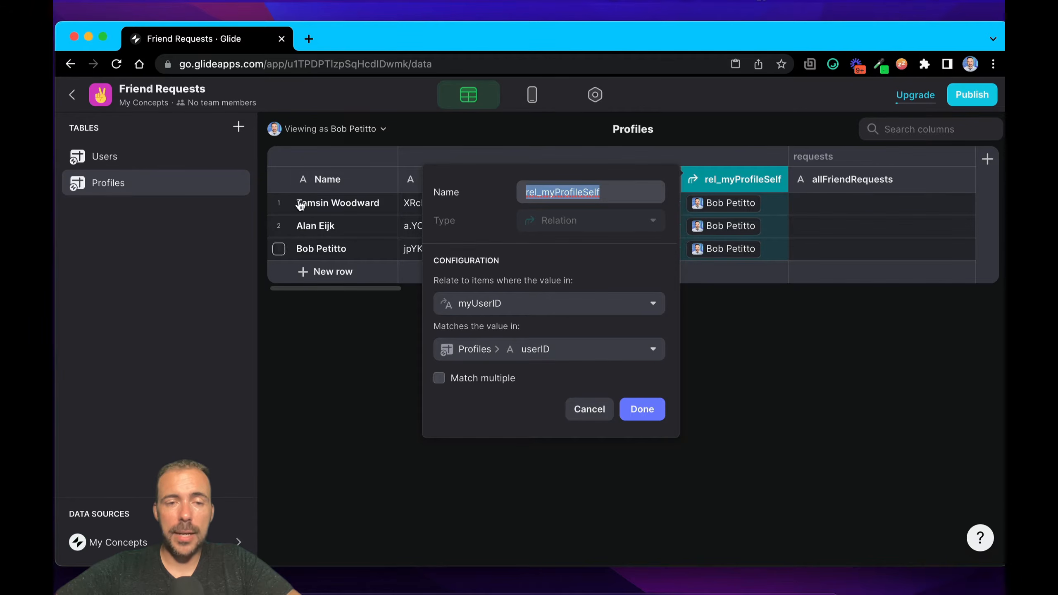
{"action": "left_click", "coordinate": [640, 410]}
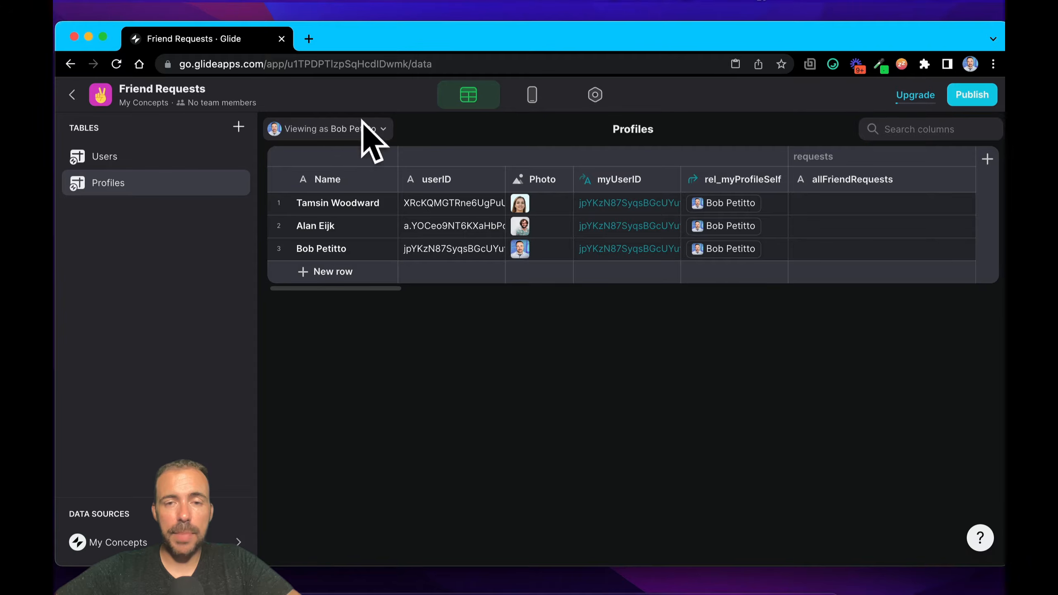
{"action": "left_click", "coordinate": [760, 211]}
{"action": "left_click_drag", "start_coordinate": [652, 200], "coordinate": [652, 267]}
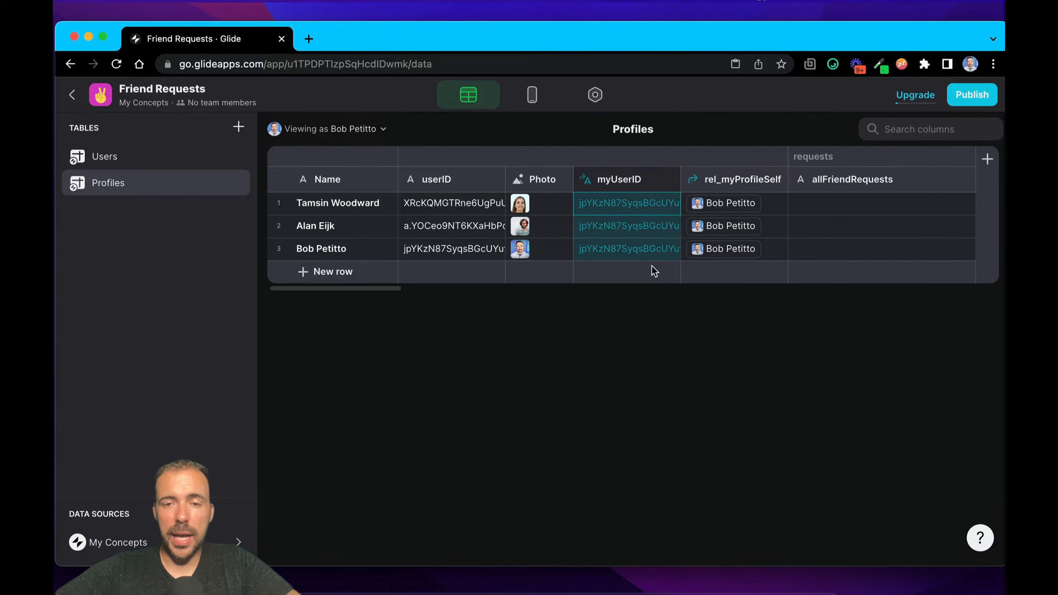
{"action": "left_click_drag", "start_coordinate": [760, 203], "coordinate": [766, 254]}
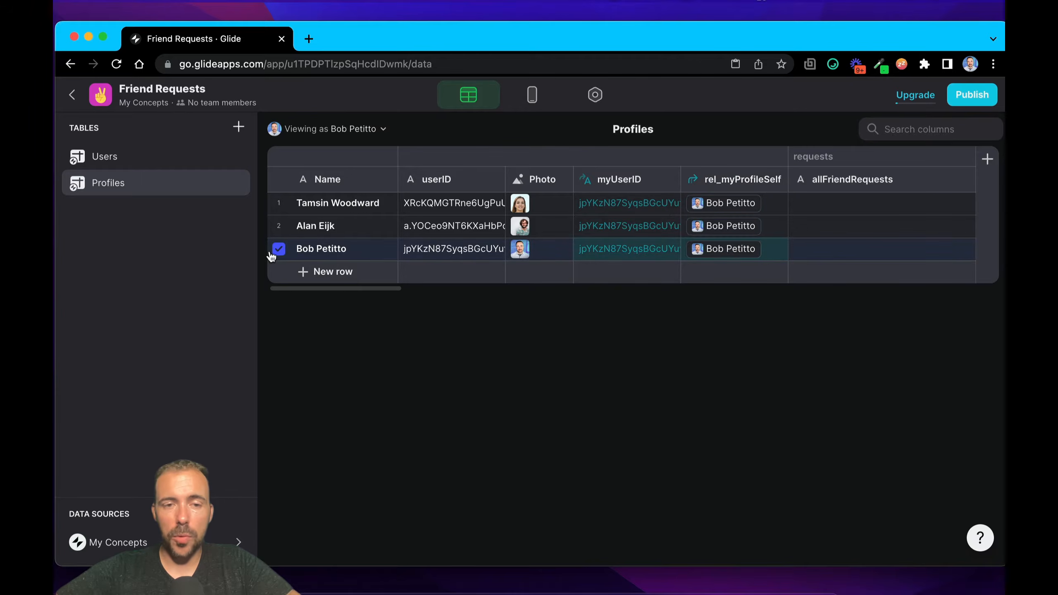
Step: View the Profiles data as the second listed profile's user and as the first one's to compare the myUserID and rel_myProfileSelf values
{"action": "left_click", "coordinate": [333, 227]}
{"action": "left_click", "coordinate": [327, 119]}
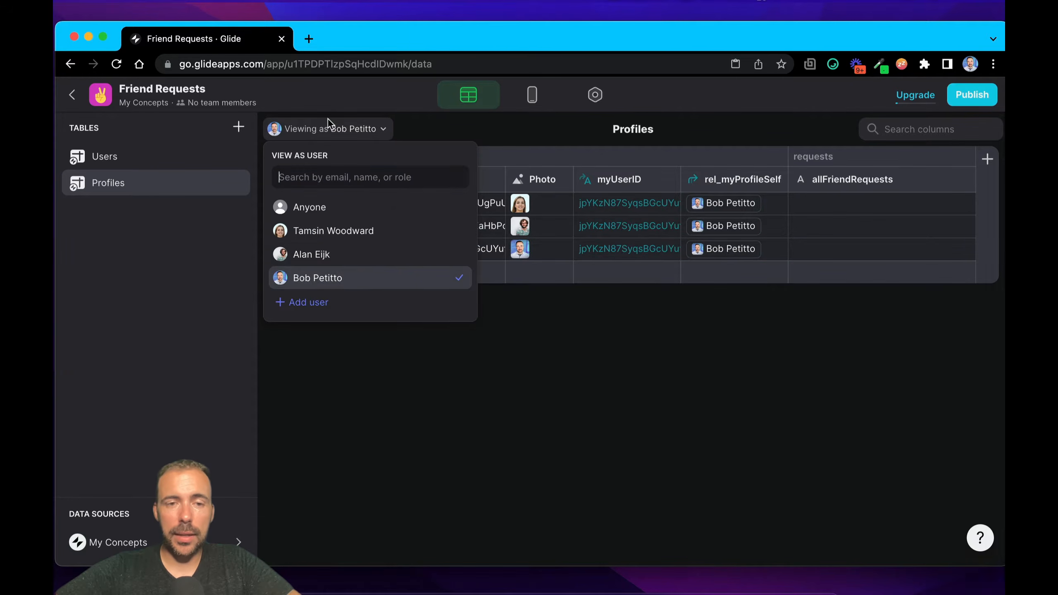
{"action": "left_click", "coordinate": [333, 254]}
{"action": "left_click", "coordinate": [635, 202]}
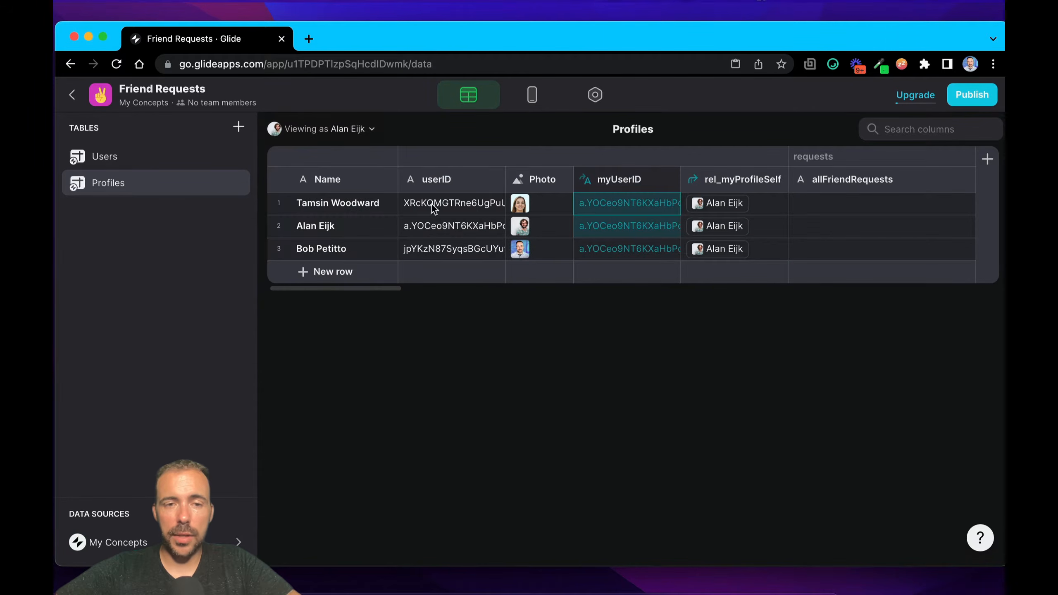
{"action": "left_click", "coordinate": [338, 137]}
{"action": "left_click", "coordinate": [333, 230]}
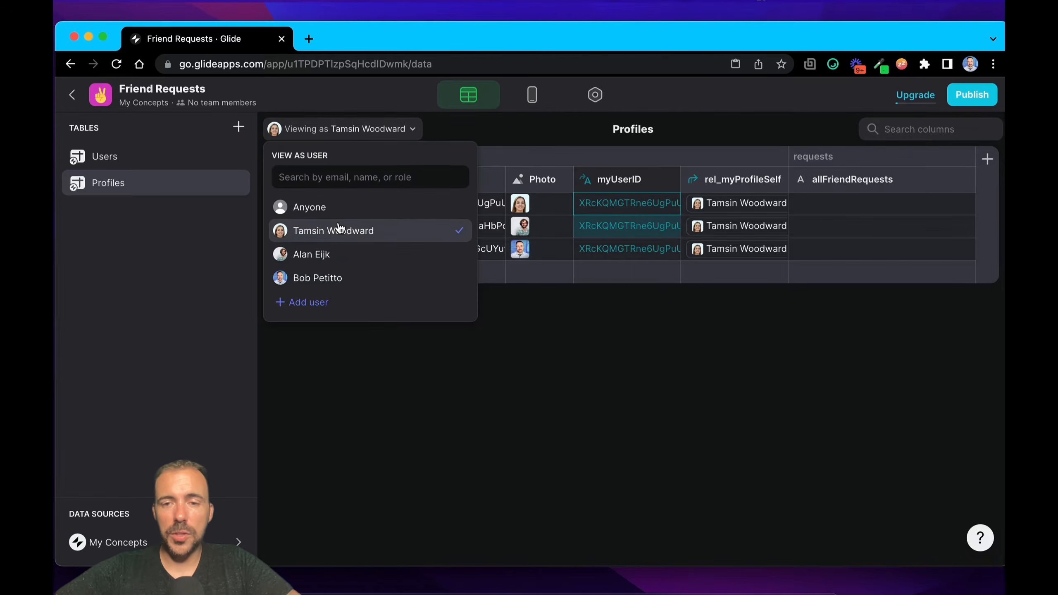
{"action": "left_click", "coordinate": [720, 227]}
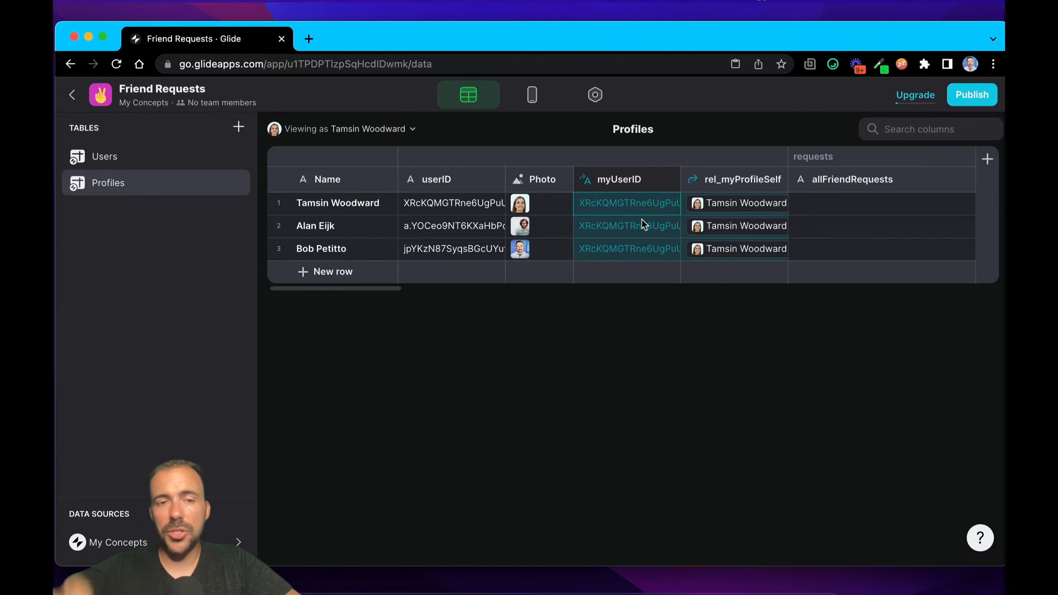
Step: Collapse the requests and friends column groups in the Profiles table
{"action": "left_click", "coordinate": [279, 249]}
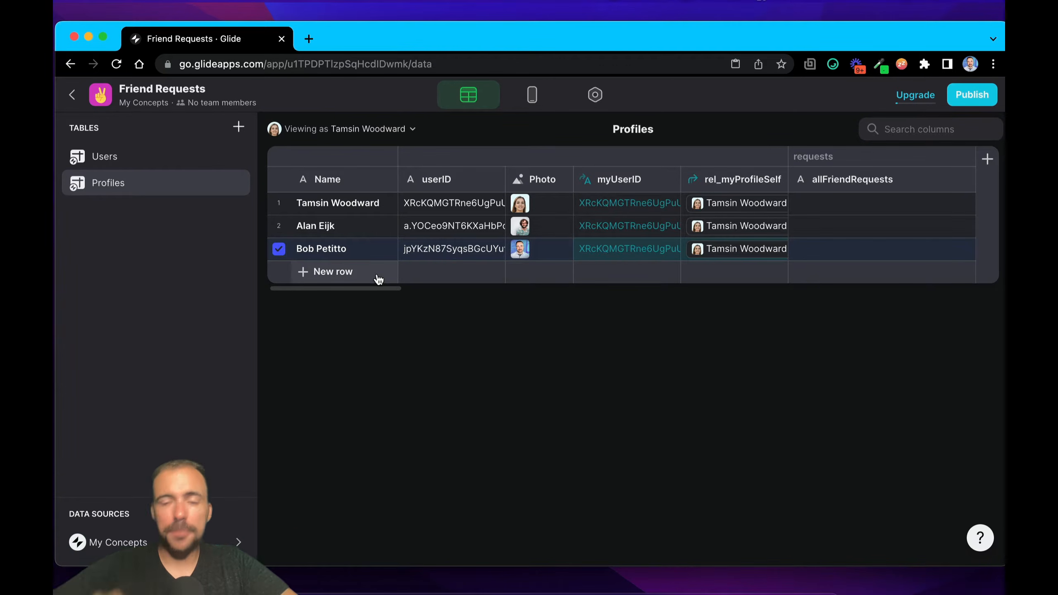
{"action": "scroll", "coordinate": [502, 224], "scroll_direction": "right", "scroll_amount": 5}
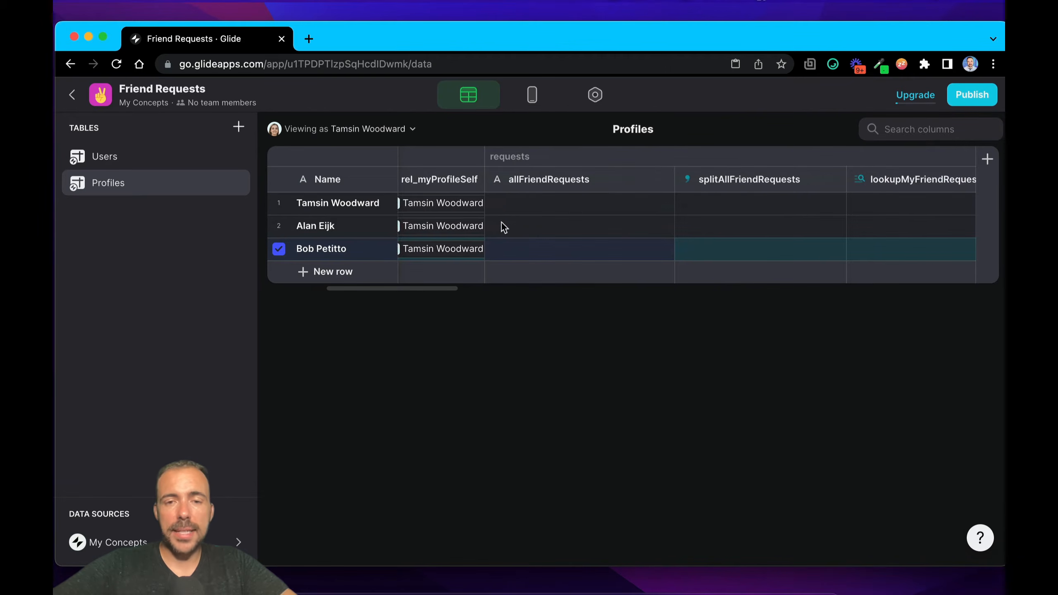
{"action": "left_click", "coordinate": [514, 162]}
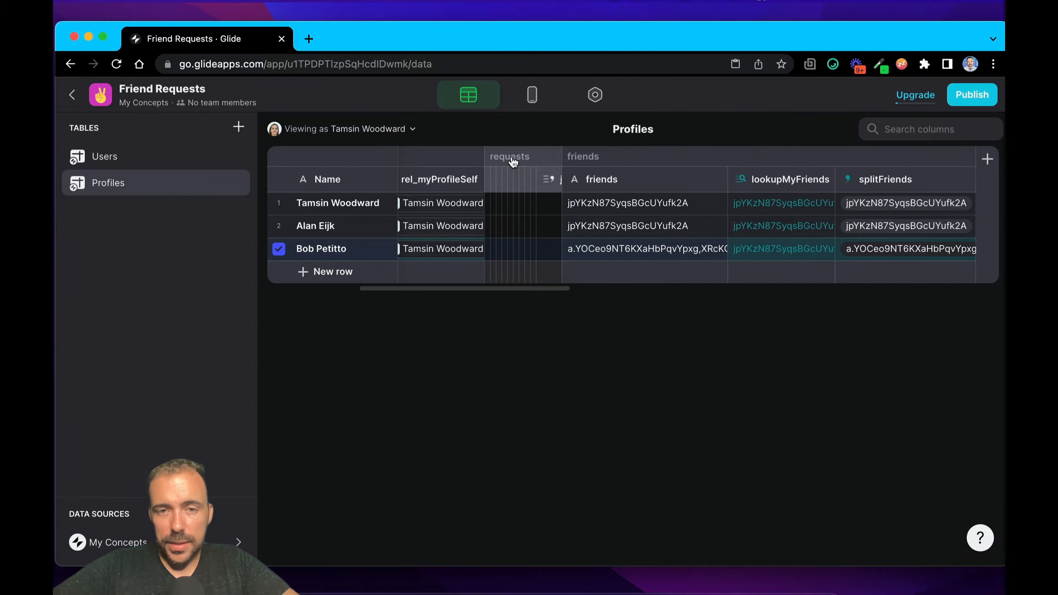
{"action": "scroll", "coordinate": [645, 160], "scroll_direction": "left", "scroll_amount": 5}
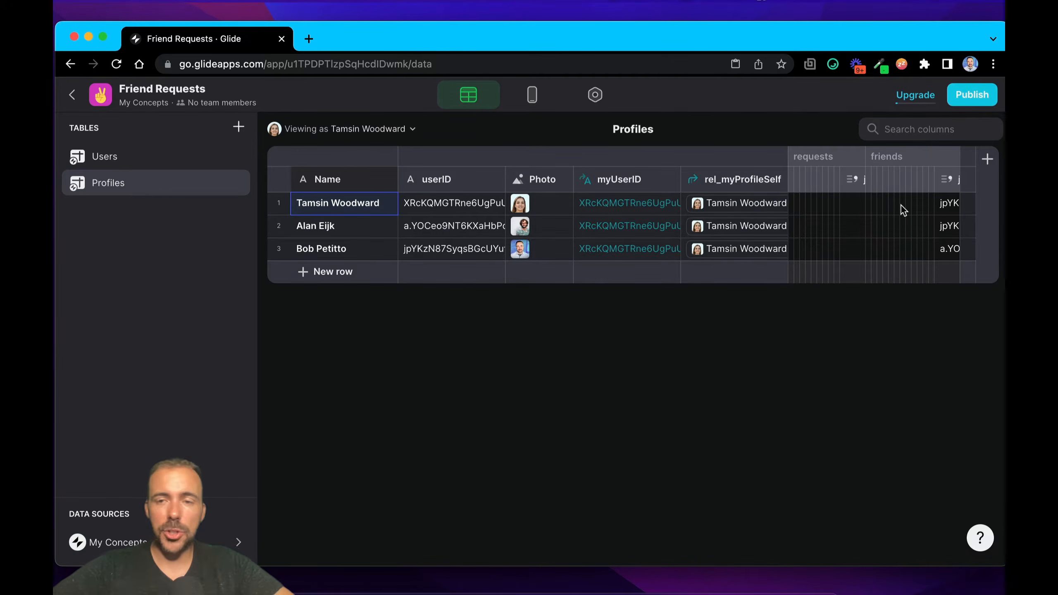
Step: Expand the requests column group in Profiles and select its allFriendRequests column
{"action": "left_click", "coordinate": [807, 163]}
{"action": "scroll", "coordinate": [852, 231], "scroll_direction": "right", "scroll_amount": 5}
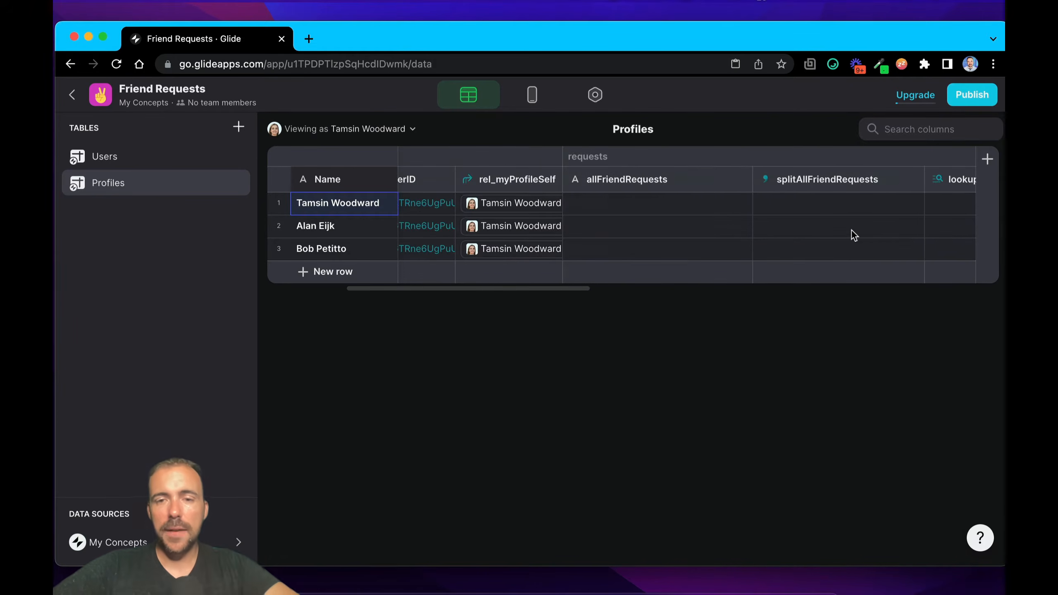
{"action": "left_click", "coordinate": [633, 183]}
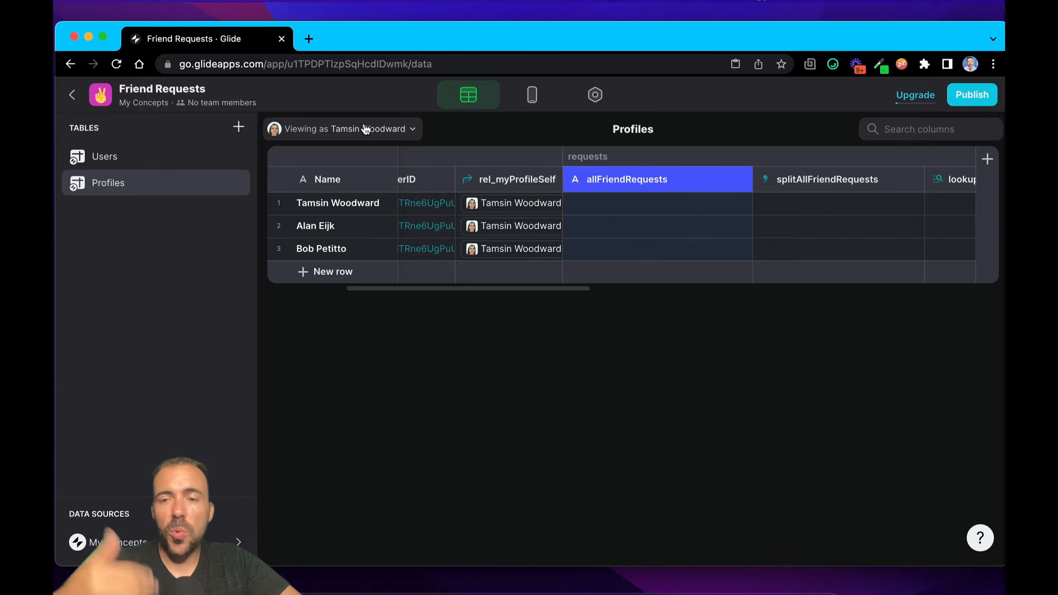
Step: Enter the sample list 1,2,3 in the second profile's allFriendRequests cell and clear it again
{"action": "left_click", "coordinate": [278, 227]}
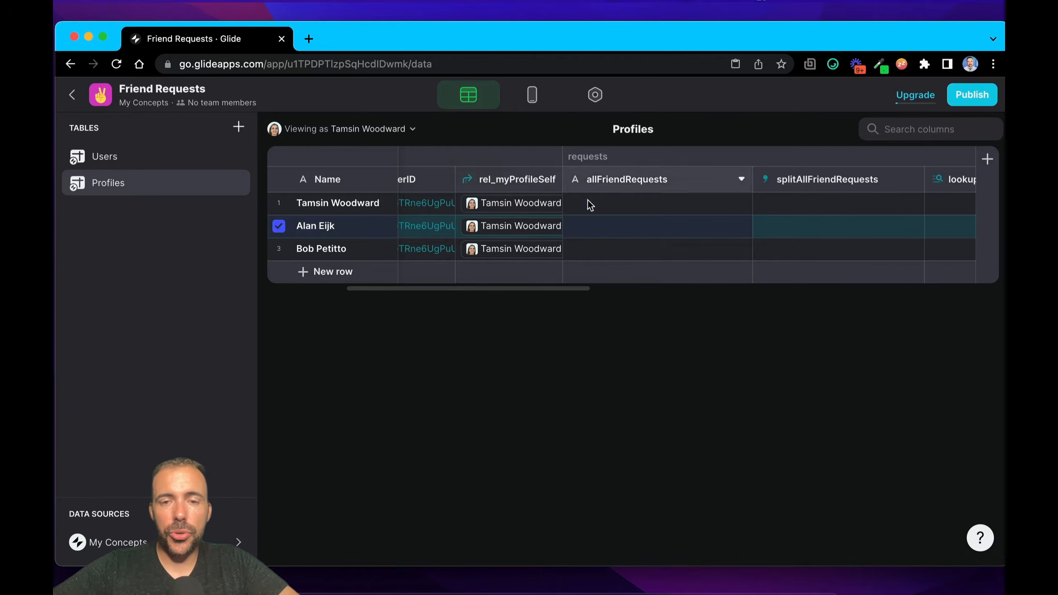
{"action": "left_click", "coordinate": [605, 227]}
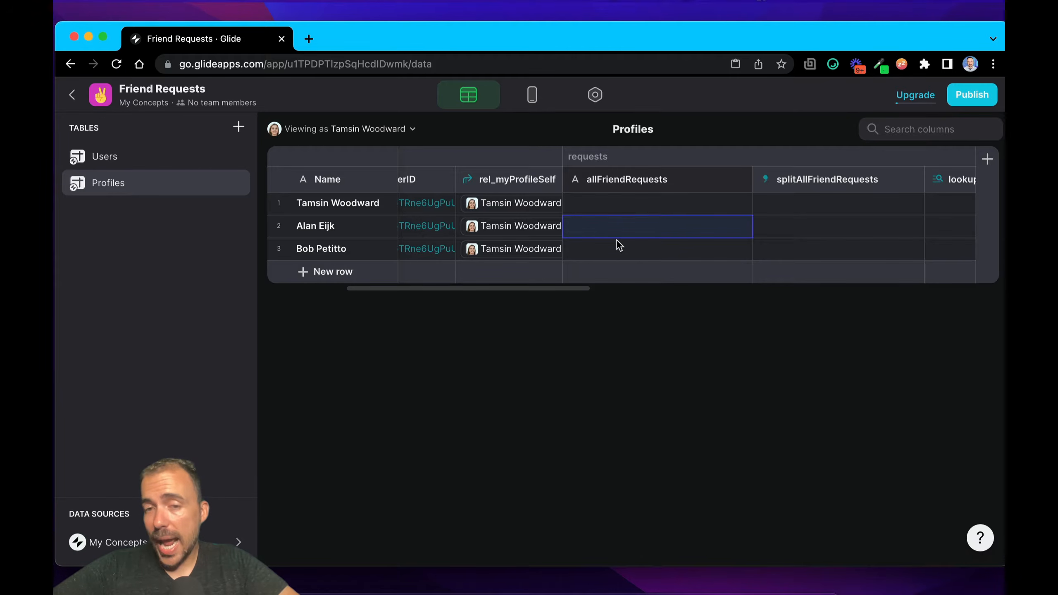
{"action": "type", "text": "1,"}
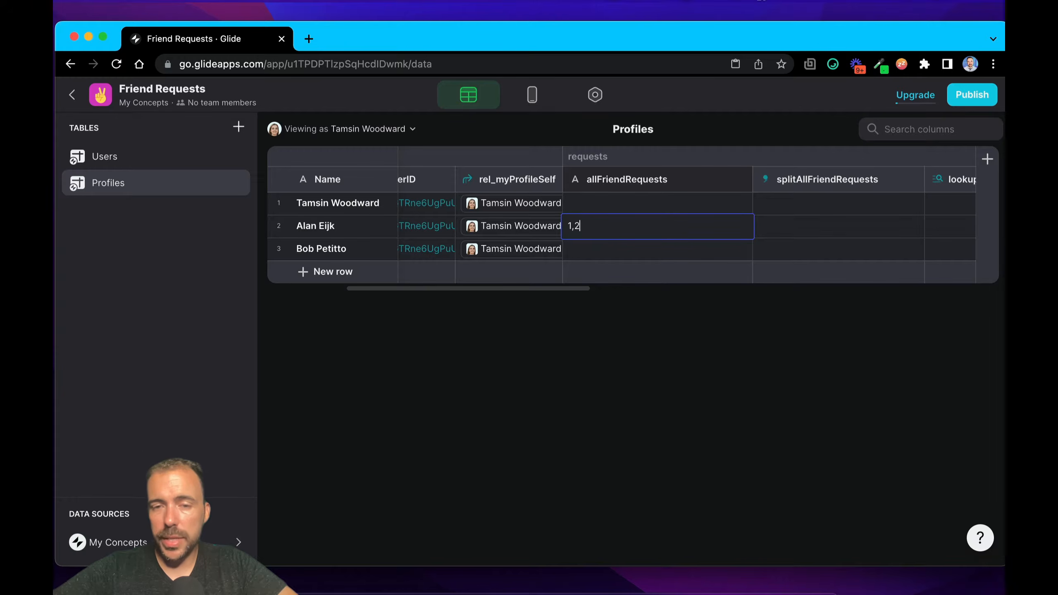
{"action": "type", "text": "2"}
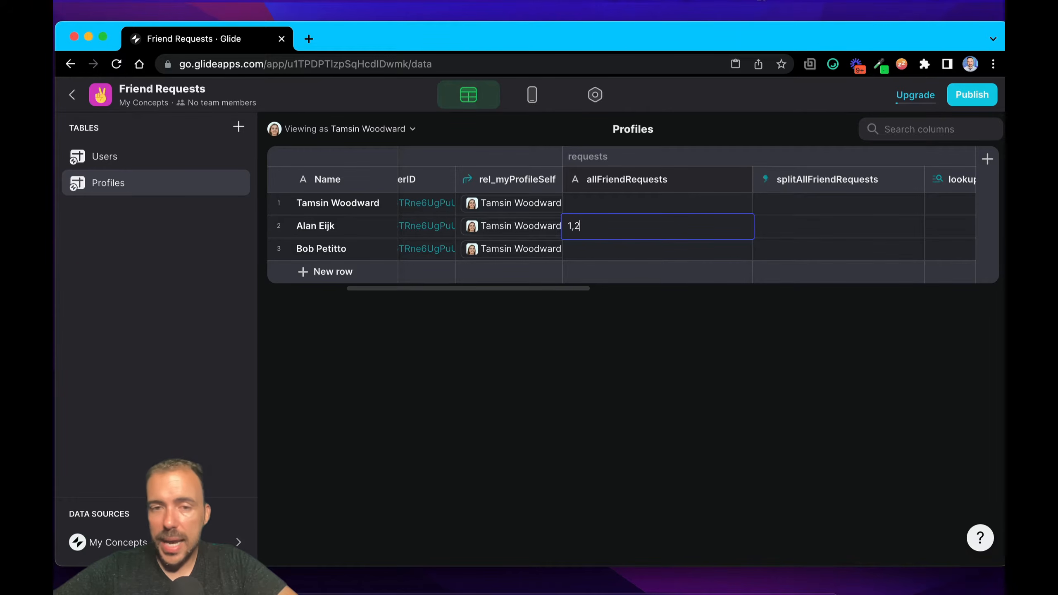
{"action": "type", "text": ",3"}
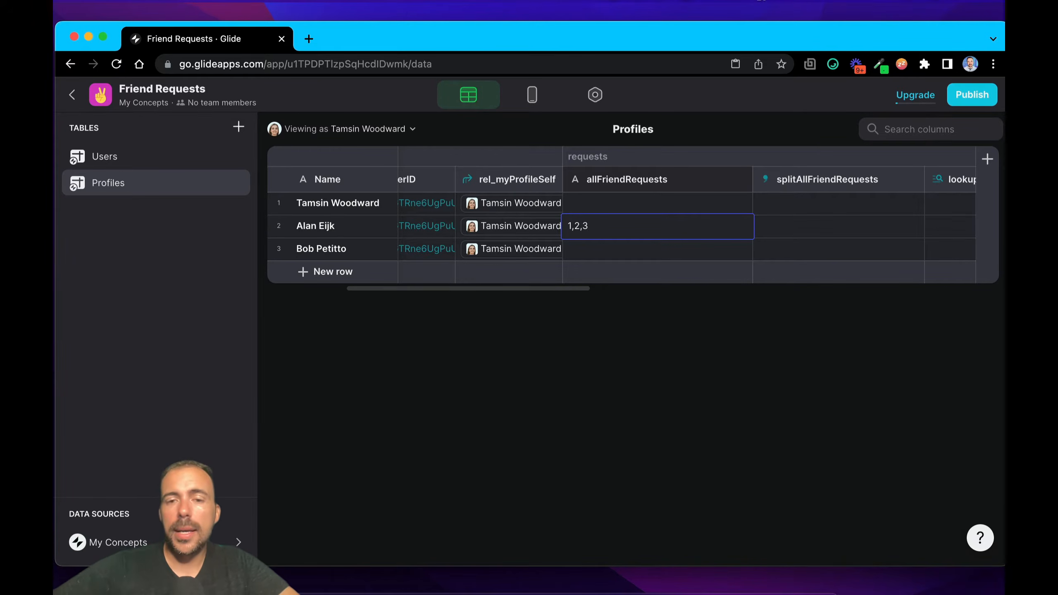
{"action": "left_click_drag", "start_coordinate": [596, 232], "coordinate": [564, 235]}
{"action": "key", "text": "BackSpace"}
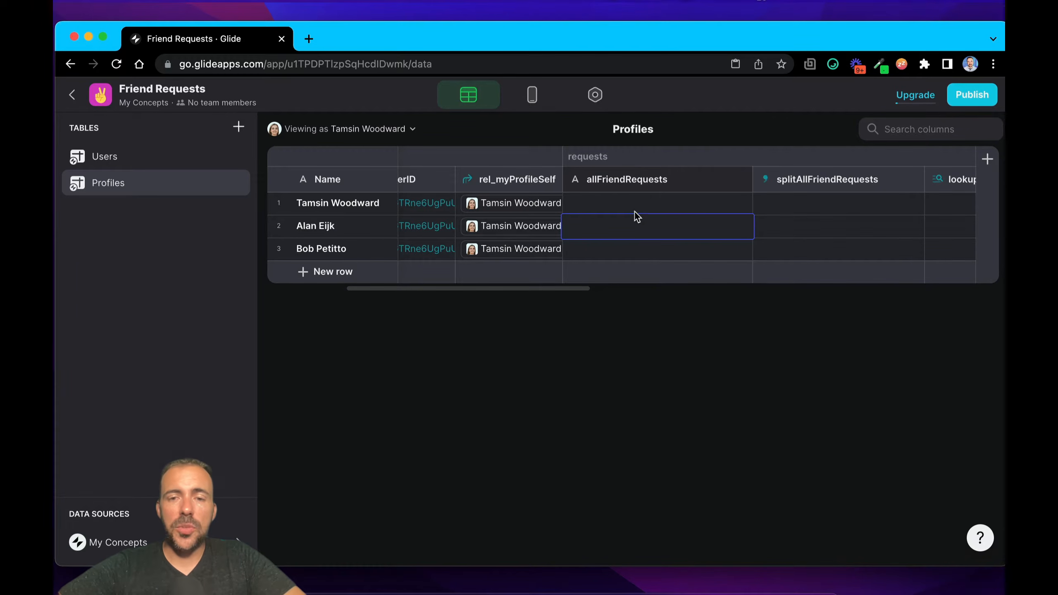
Step: Enter the sample list 1,2,3 in the second profile's allFriendRequests cell
{"action": "left_click", "coordinate": [619, 184]}
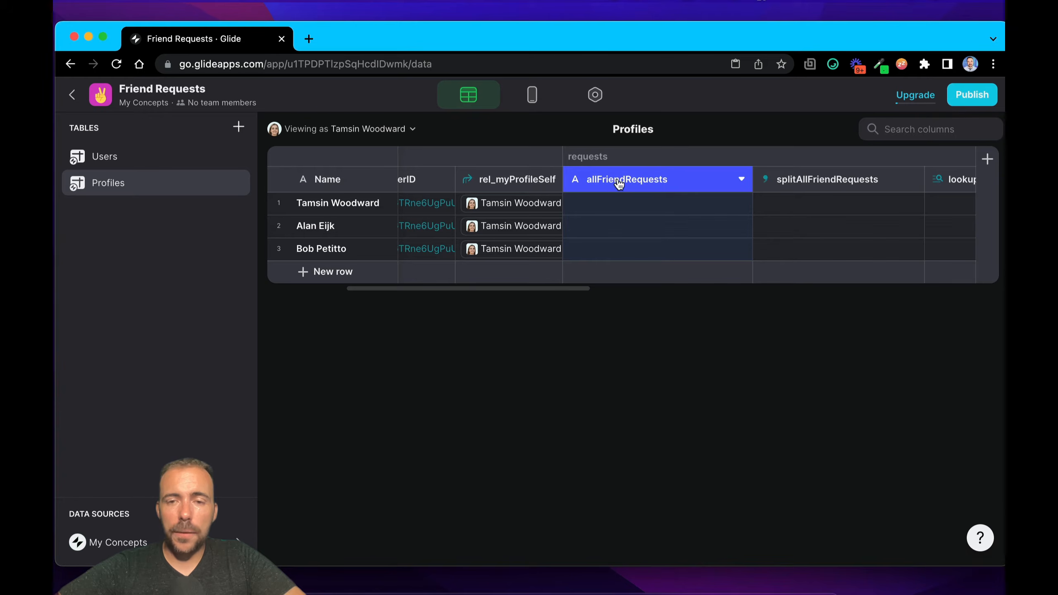
{"action": "left_click", "coordinate": [598, 231]}
{"action": "type", "text": "1,2,3"}
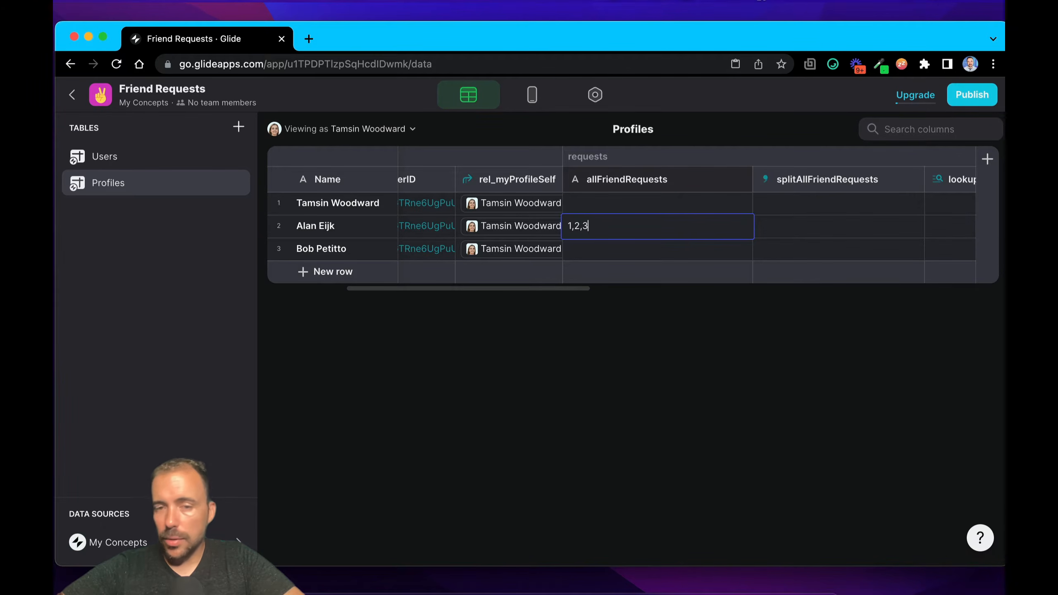
{"action": "left_click", "coordinate": [720, 255]}
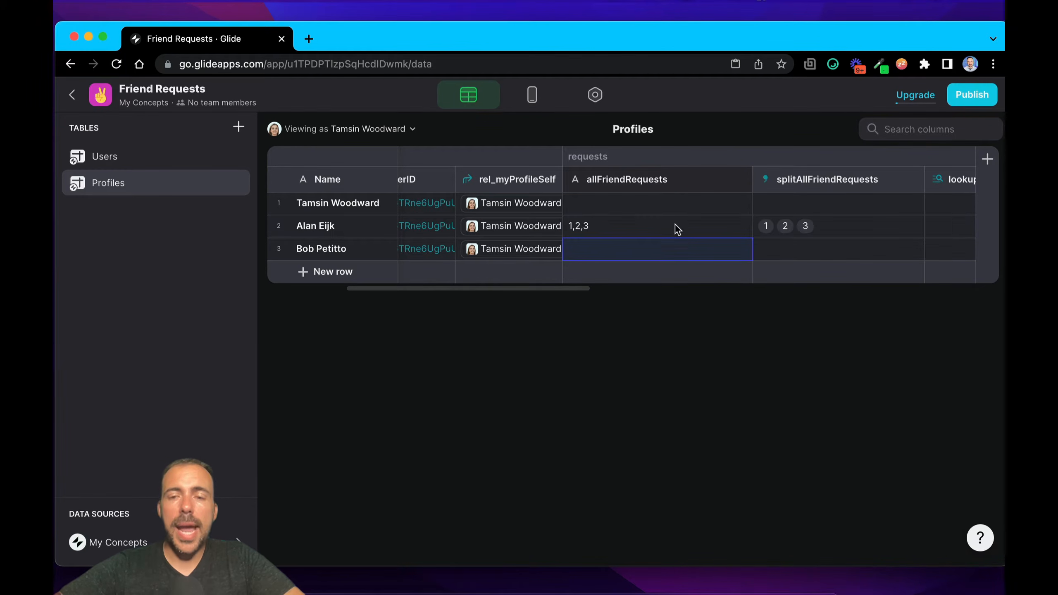
Step: Review the splitAllFriendRequests column's Split Text configuration, checking its source column and separator
{"action": "scroll", "coordinate": [794, 248], "scroll_direction": "right", "scroll_amount": 3}
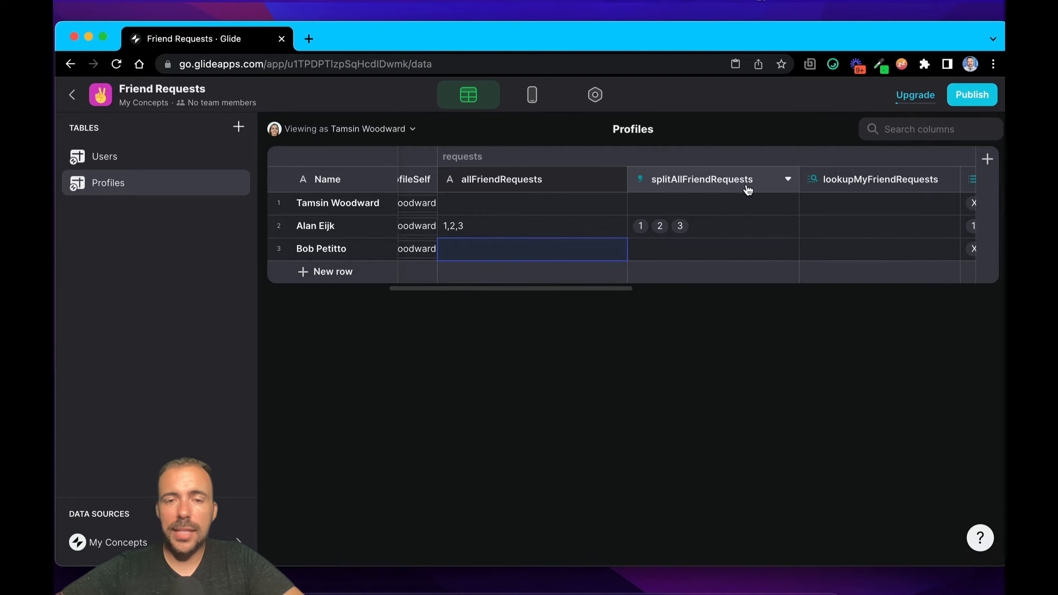
{"action": "left_click", "coordinate": [529, 182]}
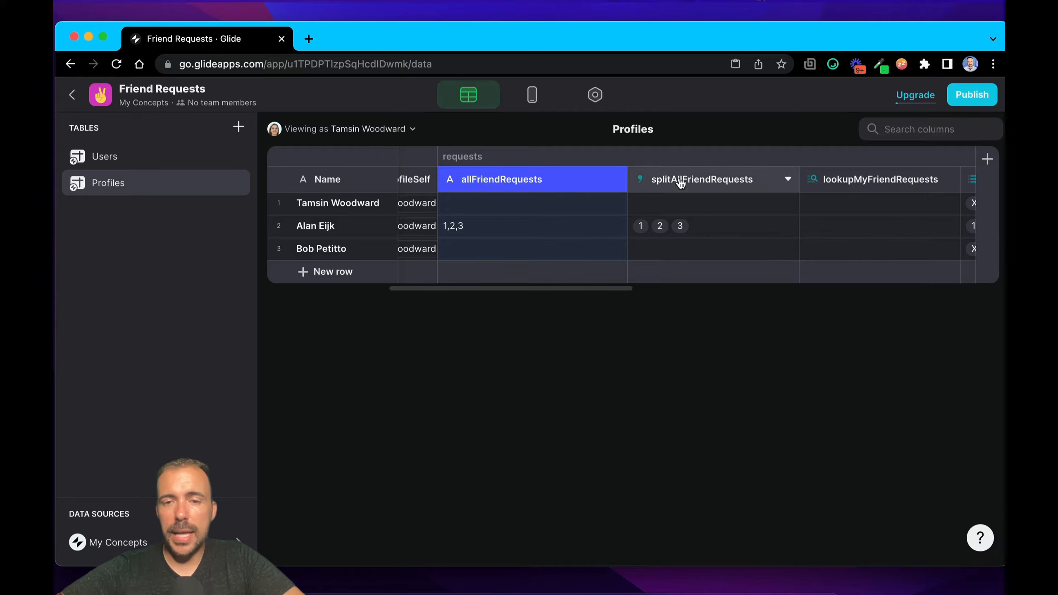
{"action": "left_click", "coordinate": [677, 230]}
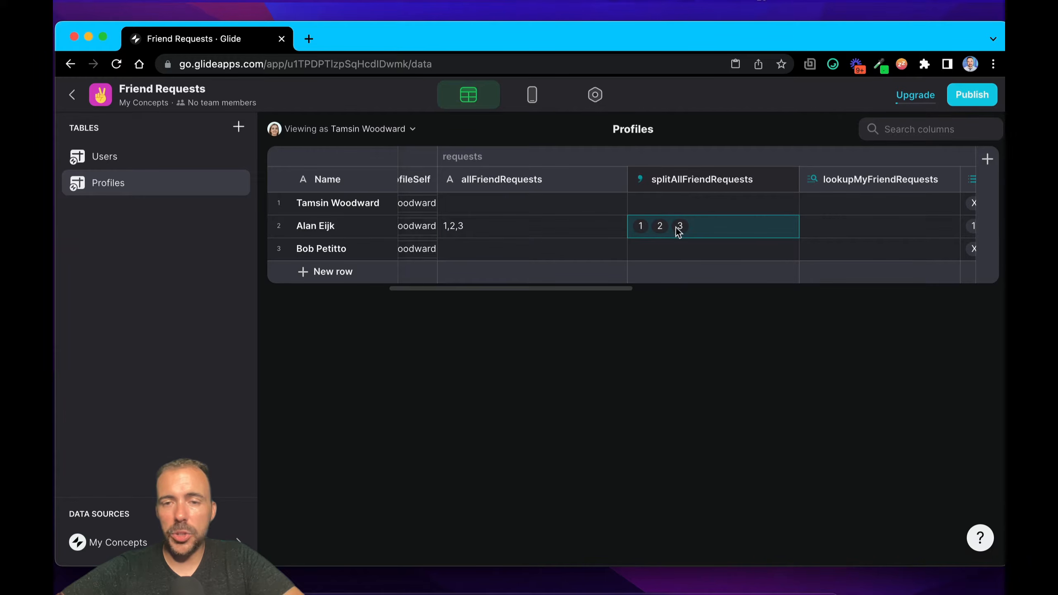
{"action": "double_click", "coordinate": [716, 180]}
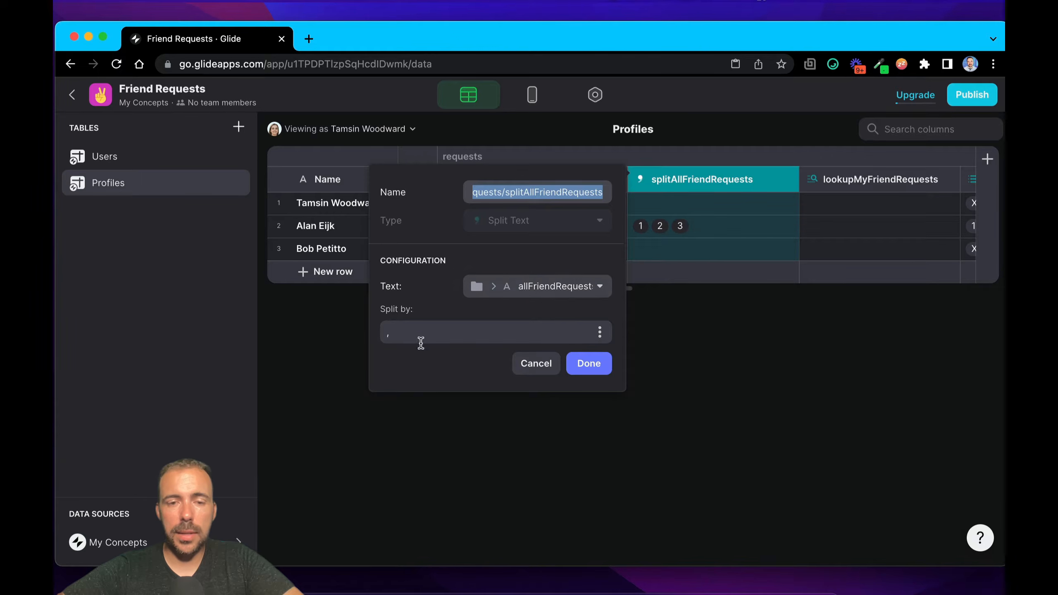
{"action": "double_click", "coordinate": [406, 333]}
{"action": "left_click", "coordinate": [607, 369]}
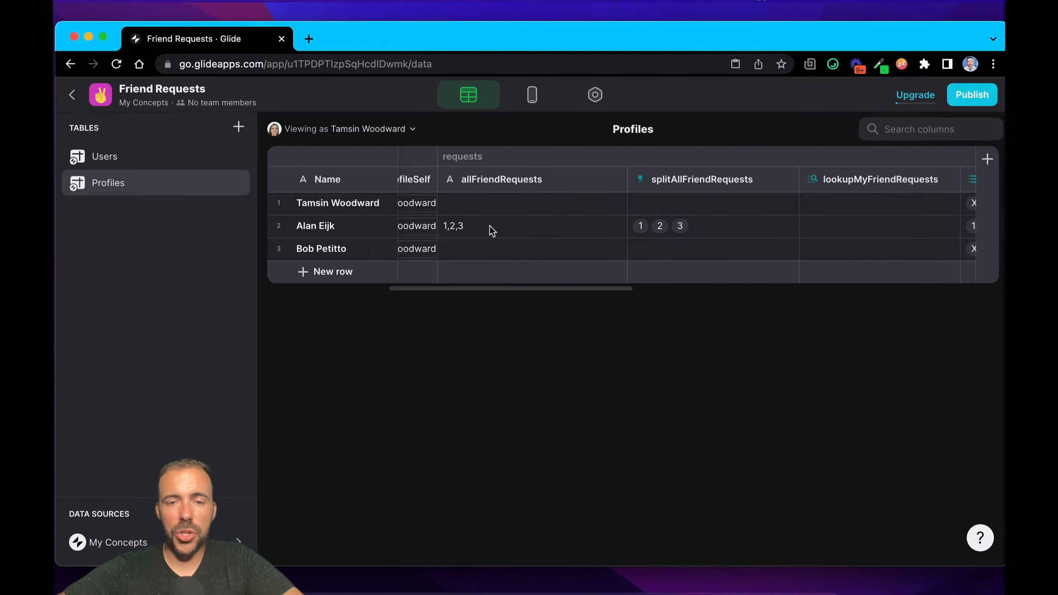
Step: Compare the second profile's allFriendRequests, splitAllFriendRequests and lookupMyFriendRequests cells
{"action": "left_click", "coordinate": [490, 228]}
{"action": "left_click", "coordinate": [652, 229]}
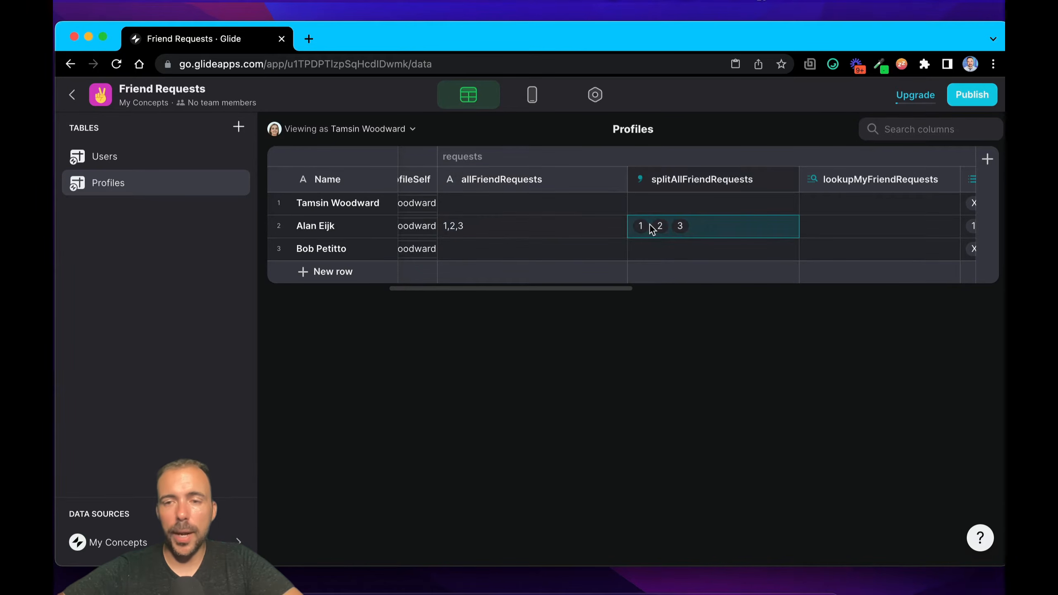
{"action": "scroll", "coordinate": [650, 227], "scroll_direction": "right", "scroll_amount": 2}
{"action": "left_click", "coordinate": [776, 229]}
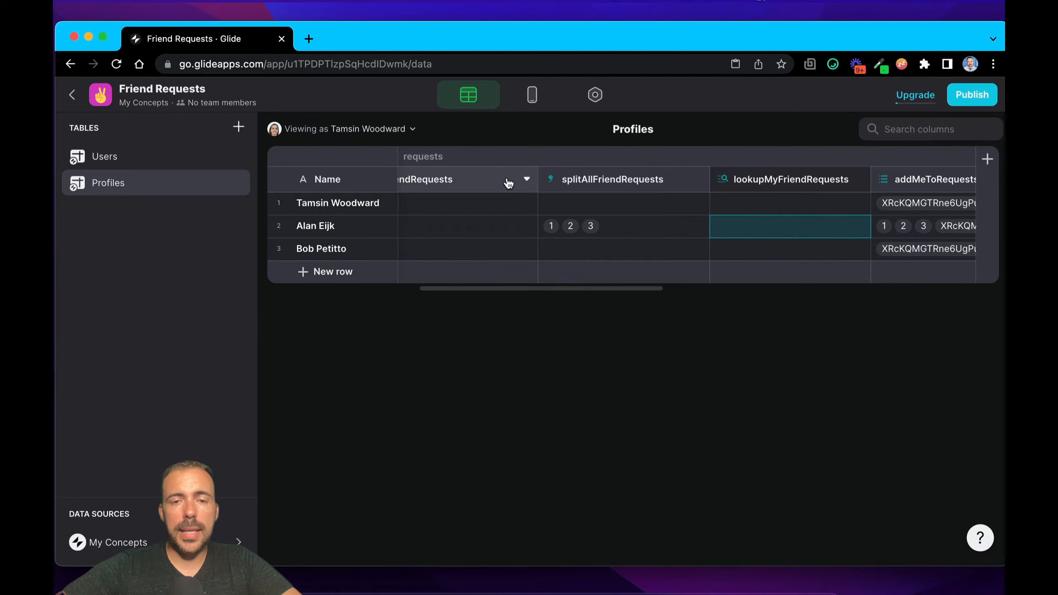
Step: View the Profiles data as the second profile's user and check lookupMyFriendRequests in all three rows
{"action": "scroll", "coordinate": [498, 208], "scroll_direction": "left", "scroll_amount": 3}
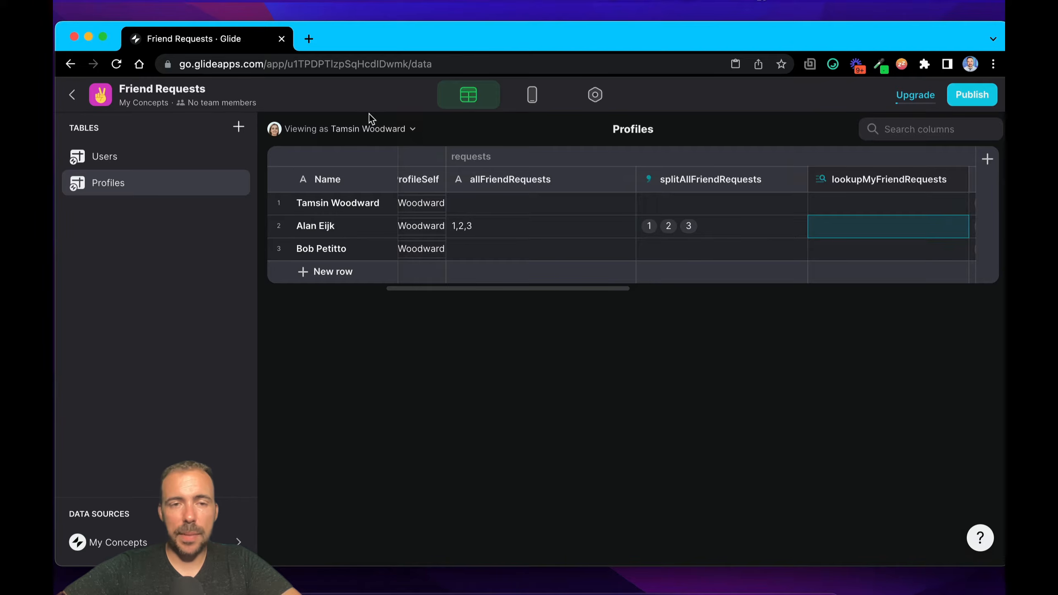
{"action": "left_click", "coordinate": [366, 128]}
{"action": "left_click", "coordinate": [311, 254]}
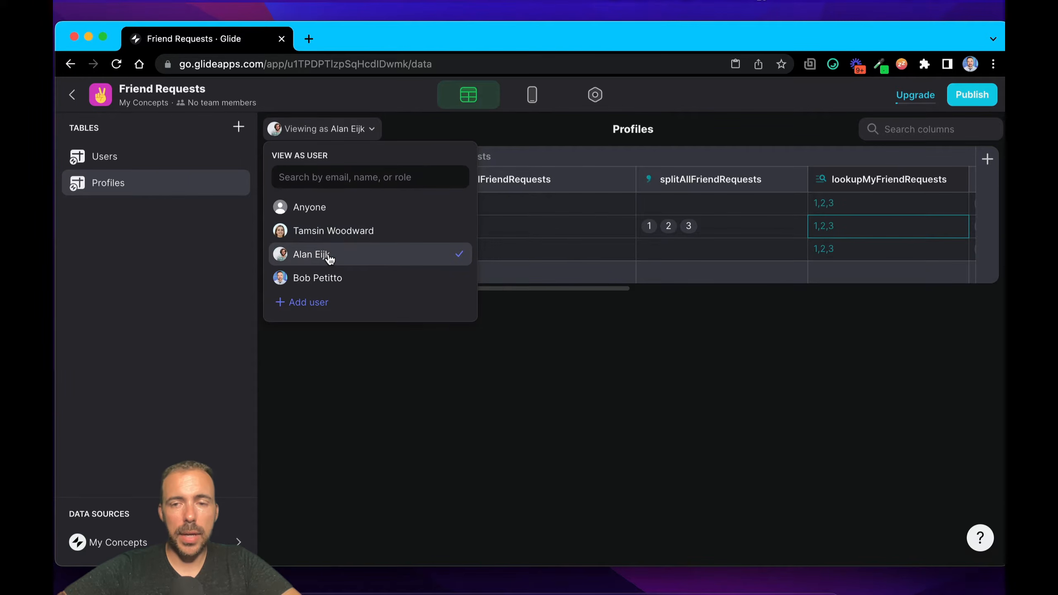
{"action": "left_click", "coordinate": [577, 242]}
{"action": "left_click", "coordinate": [485, 227]}
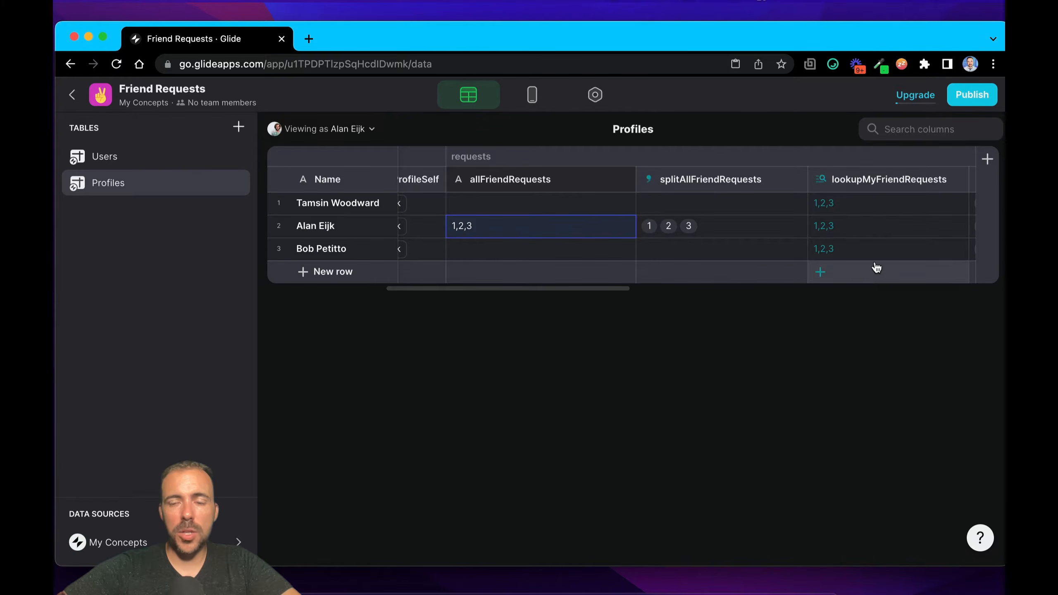
{"action": "left_click", "coordinate": [855, 204]}
{"action": "left_click", "coordinate": [853, 225]}
{"action": "left_click", "coordinate": [854, 252]}
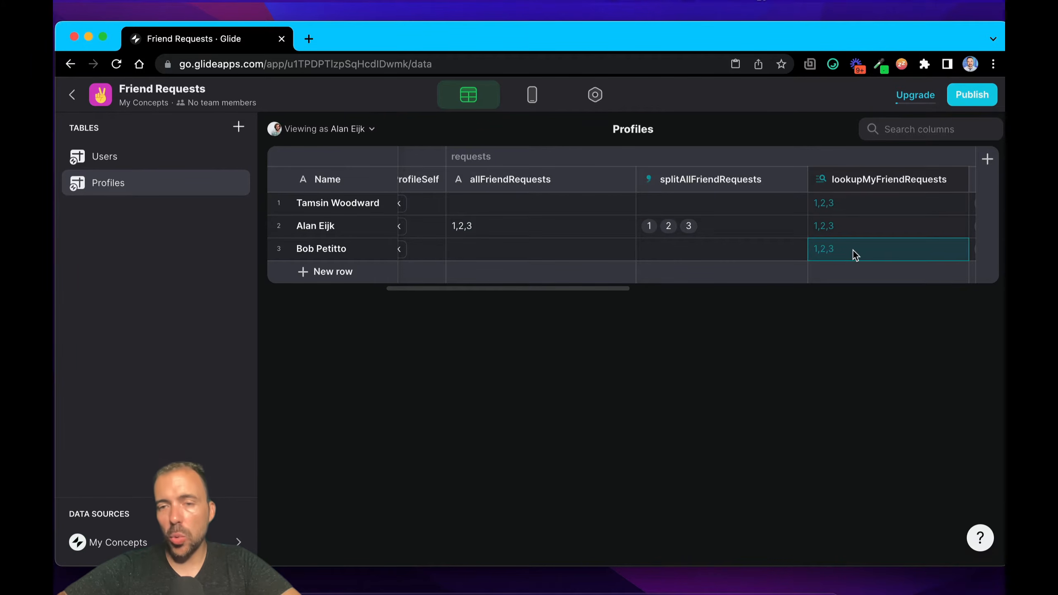
{"action": "left_click", "coordinate": [829, 207]}
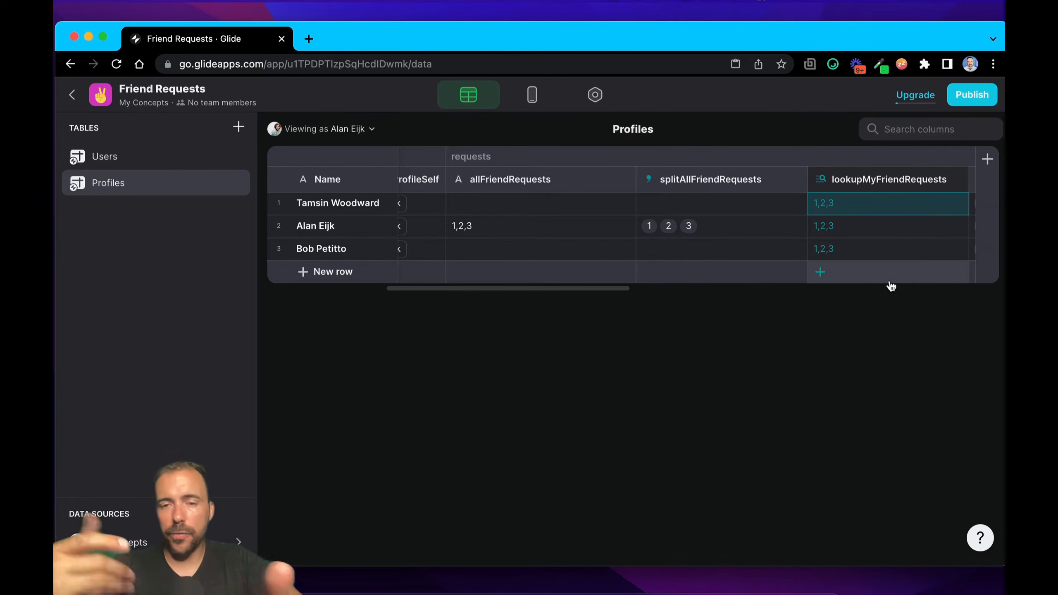
Step: Mark and unmark the three profile rows, and highlight their lookupMyFriendRequests cells
{"action": "left_click", "coordinate": [278, 203]}
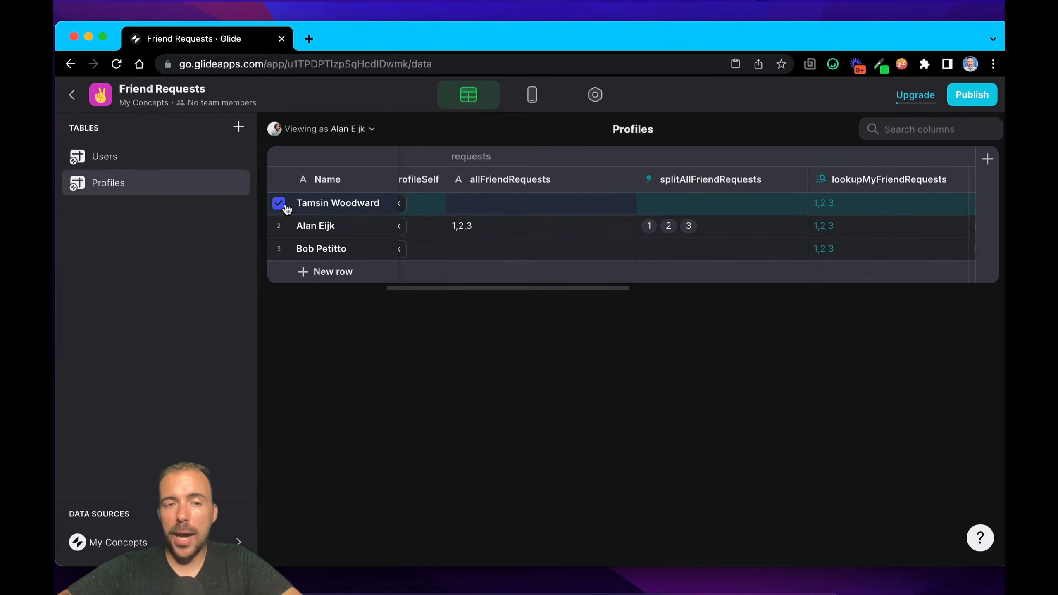
{"action": "left_click", "coordinate": [279, 226]}
{"action": "left_click", "coordinate": [279, 249]}
{"action": "left_click", "coordinate": [279, 248]}
{"action": "left_click", "coordinate": [279, 227]}
{"action": "left_click", "coordinate": [278, 203]}
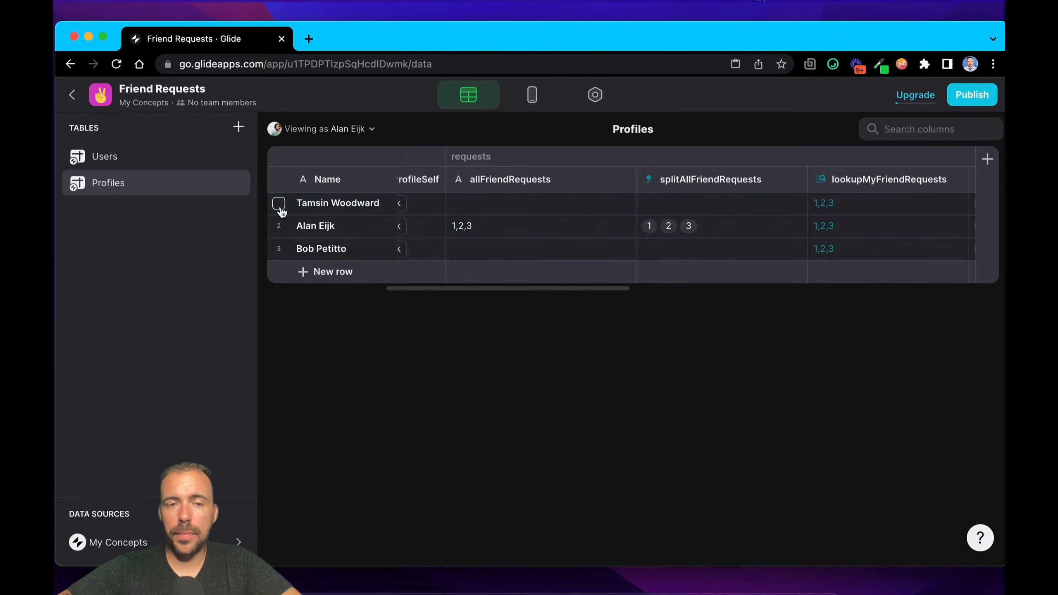
{"action": "left_click_drag", "start_coordinate": [825, 203], "coordinate": [826, 255]}
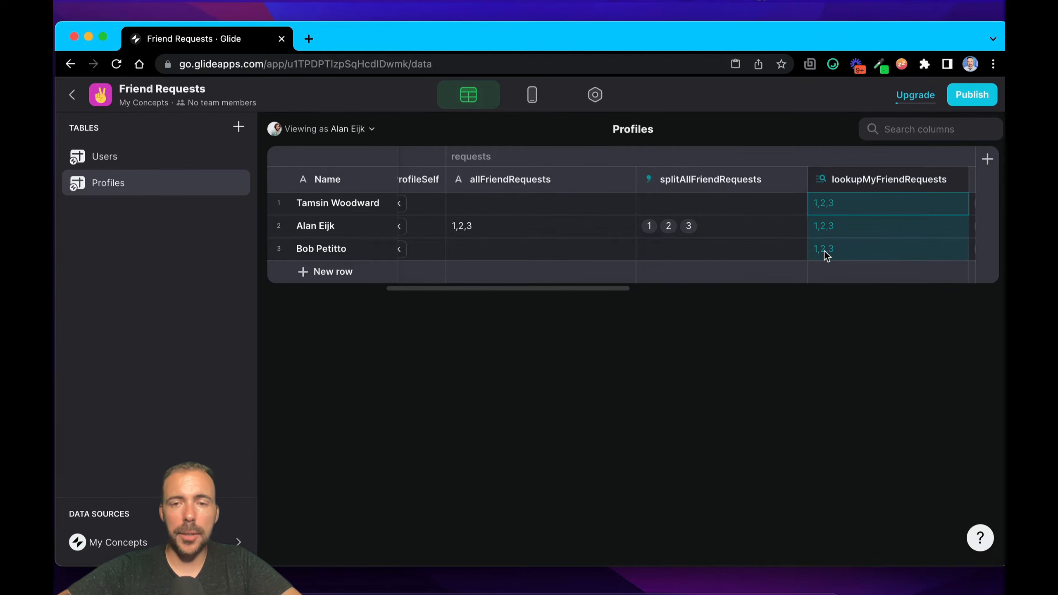
Step: Switch the Profiles view back to the first profile's user and check the second row's lookupMyFriendRequests cell
{"action": "scroll", "coordinate": [824, 251], "scroll_direction": "right", "scroll_amount": 6}
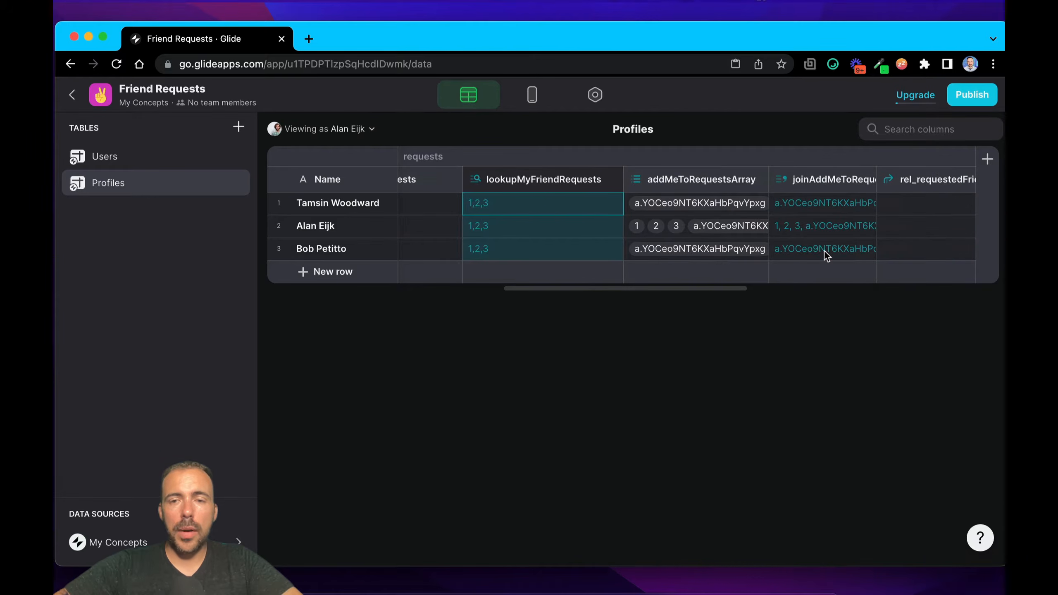
{"action": "left_click", "coordinate": [368, 129]}
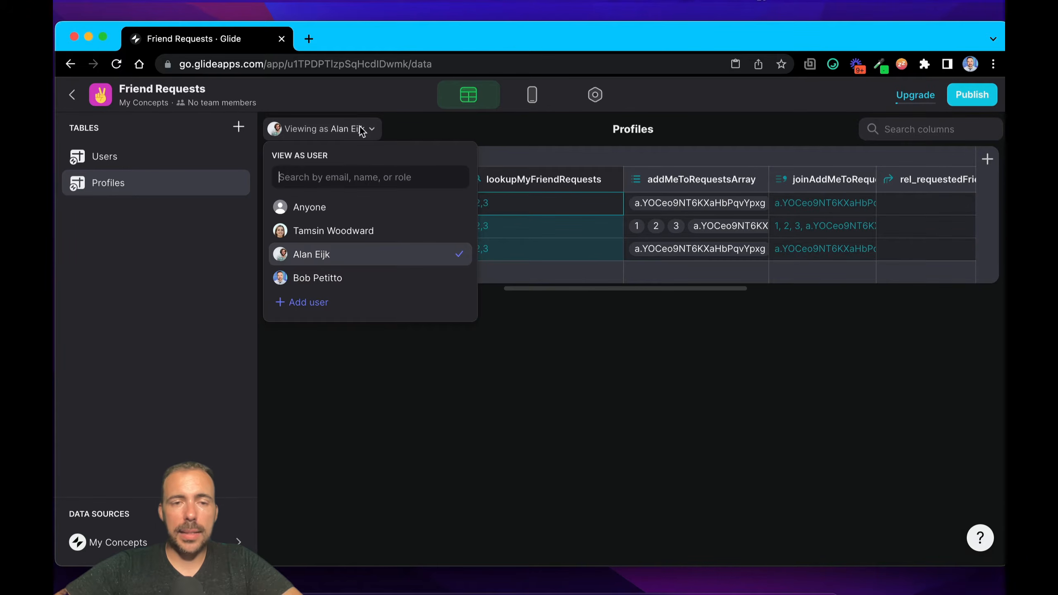
{"action": "left_click", "coordinate": [309, 232]}
{"action": "left_click", "coordinate": [586, 232]}
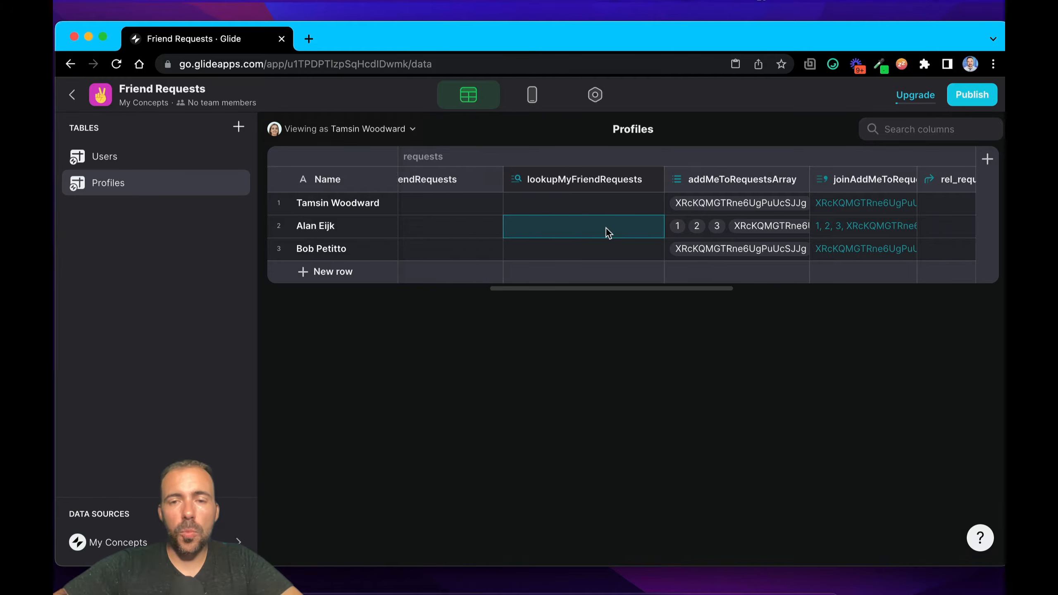
Step: Review which items the addMeToRequestsArray column's Make Array configuration combines, and close it
{"action": "double_click", "coordinate": [772, 185]}
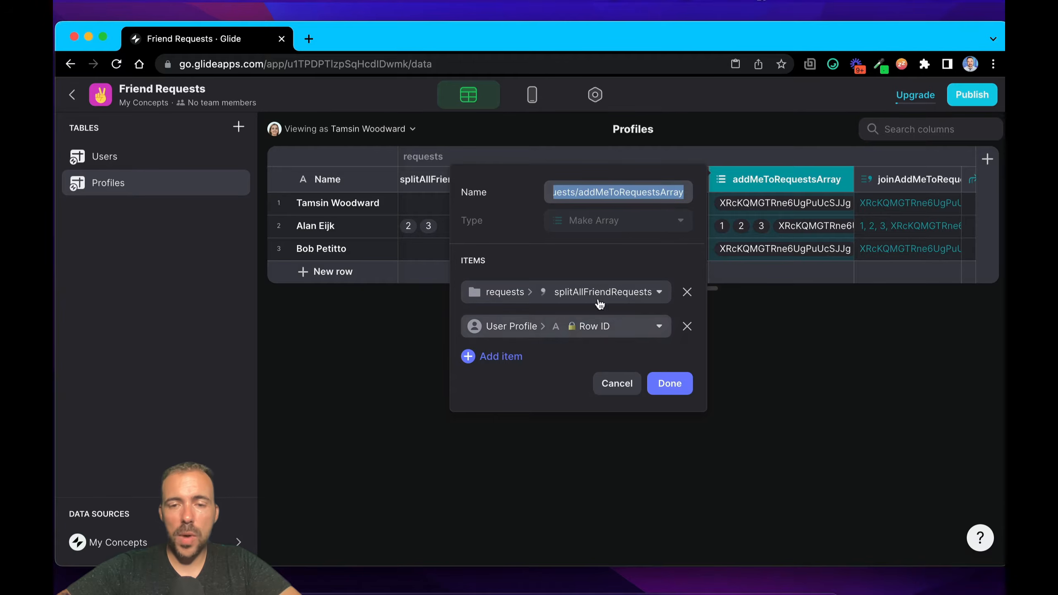
{"action": "left_click", "coordinate": [671, 386]}
{"action": "left_click", "coordinate": [672, 389]}
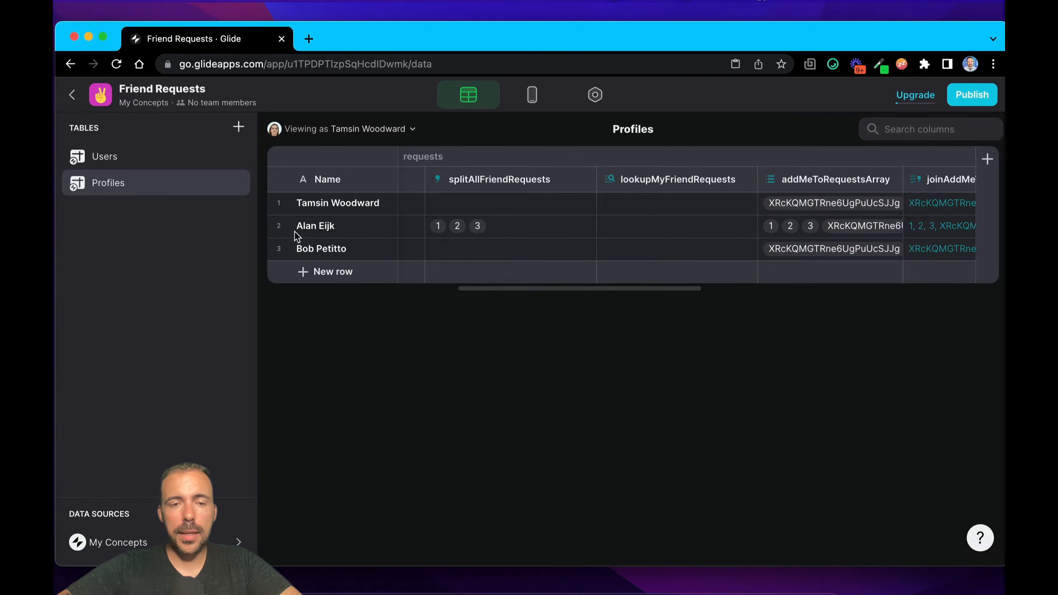
Step: Compare the second profile's addMeToRequestsArray cell with its allFriendRequests list
{"action": "left_click", "coordinate": [279, 226]}
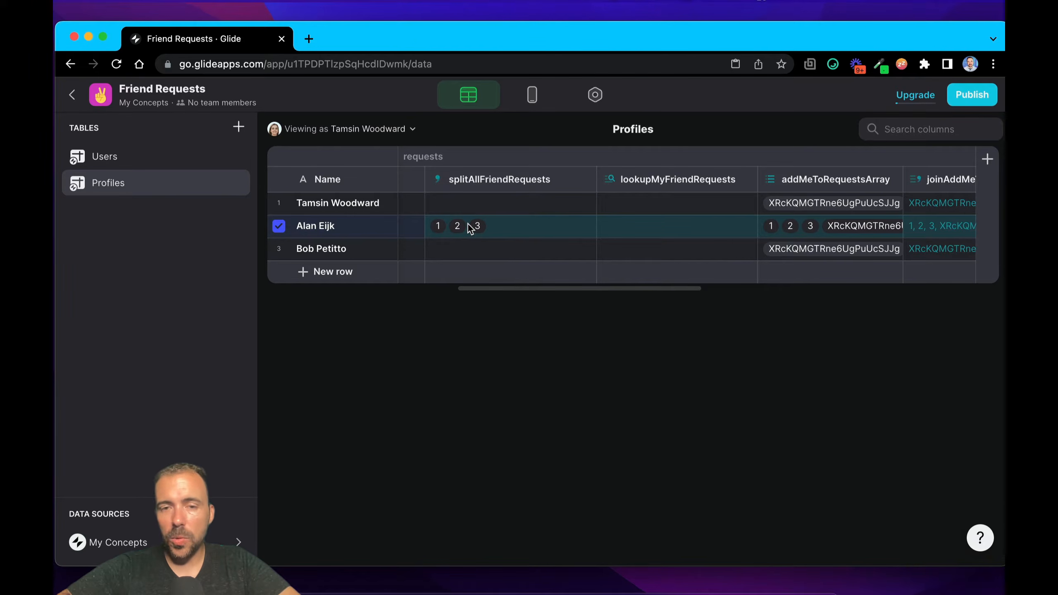
{"action": "left_click", "coordinate": [855, 230]}
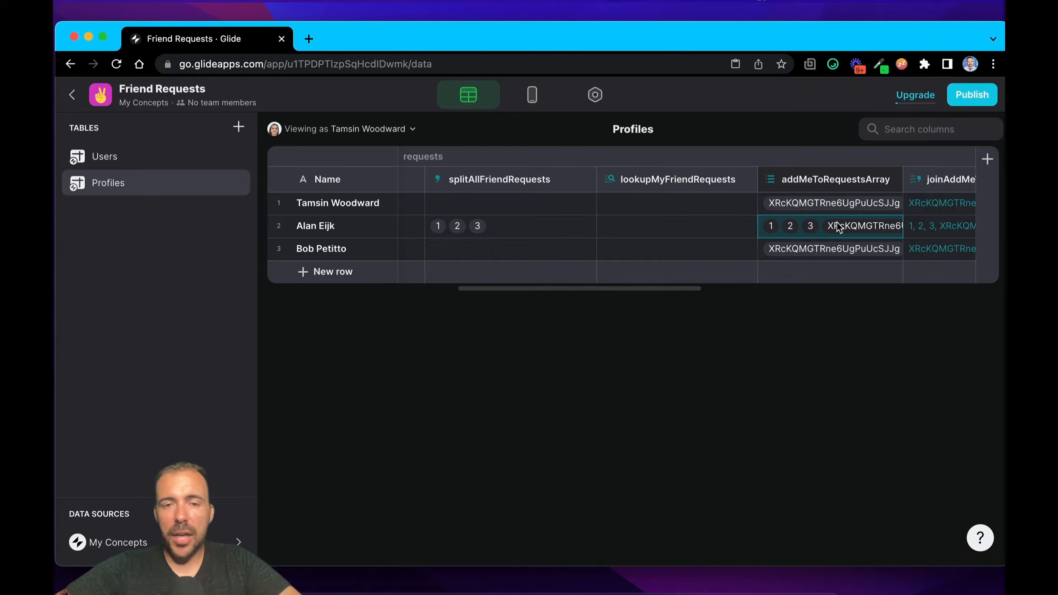
{"action": "scroll", "coordinate": [417, 233], "scroll_direction": "left", "scroll_amount": 3}
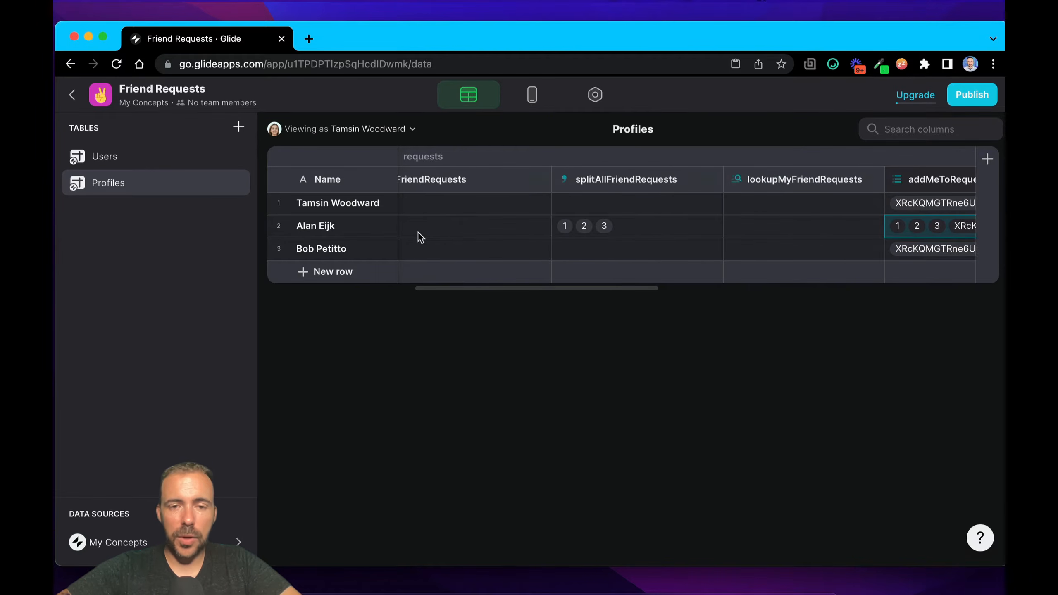
{"action": "left_click", "coordinate": [444, 237]}
{"action": "scroll", "coordinate": [445, 237], "scroll_direction": "left", "scroll_amount": 4}
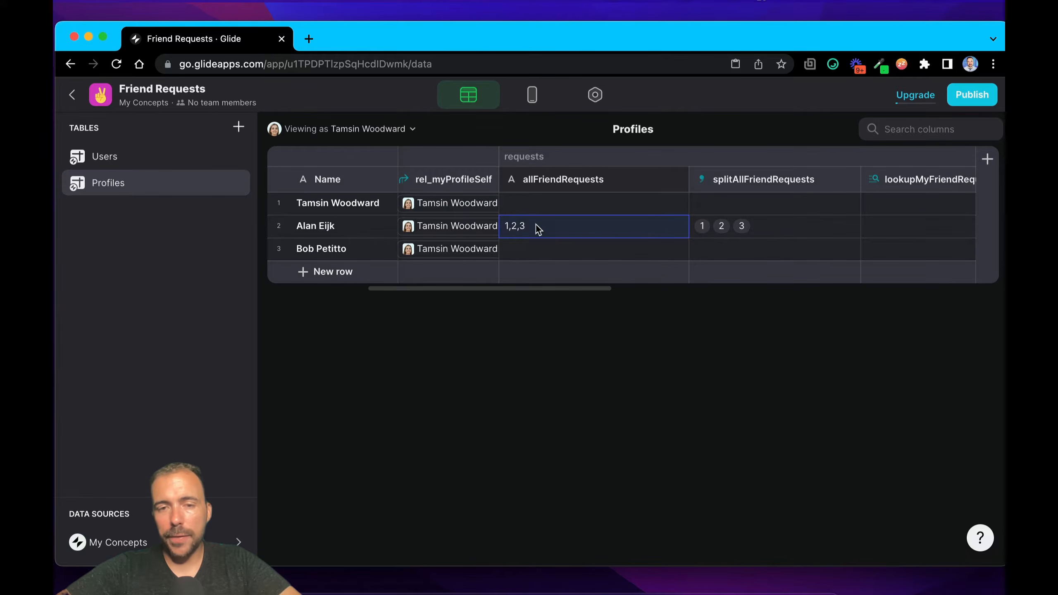
{"action": "scroll", "coordinate": [550, 232], "scroll_direction": "right", "scroll_amount": 8}
{"action": "left_click", "coordinate": [756, 228]}
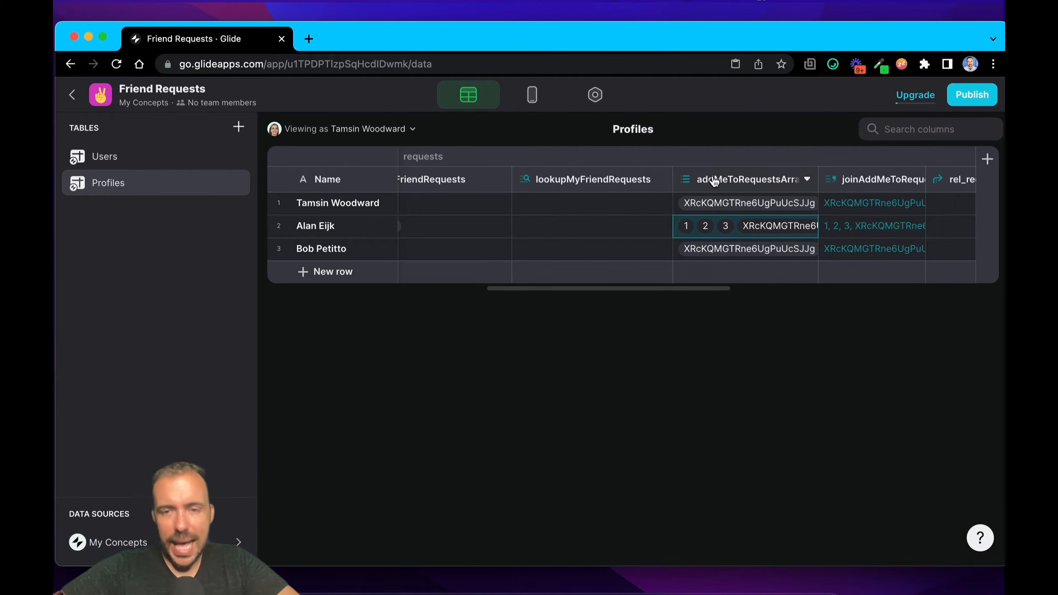
Step: Compare the second profile's addMeToRequestsArray cell with its joinAddMeToRequests cell
{"action": "left_click", "coordinate": [855, 179]}
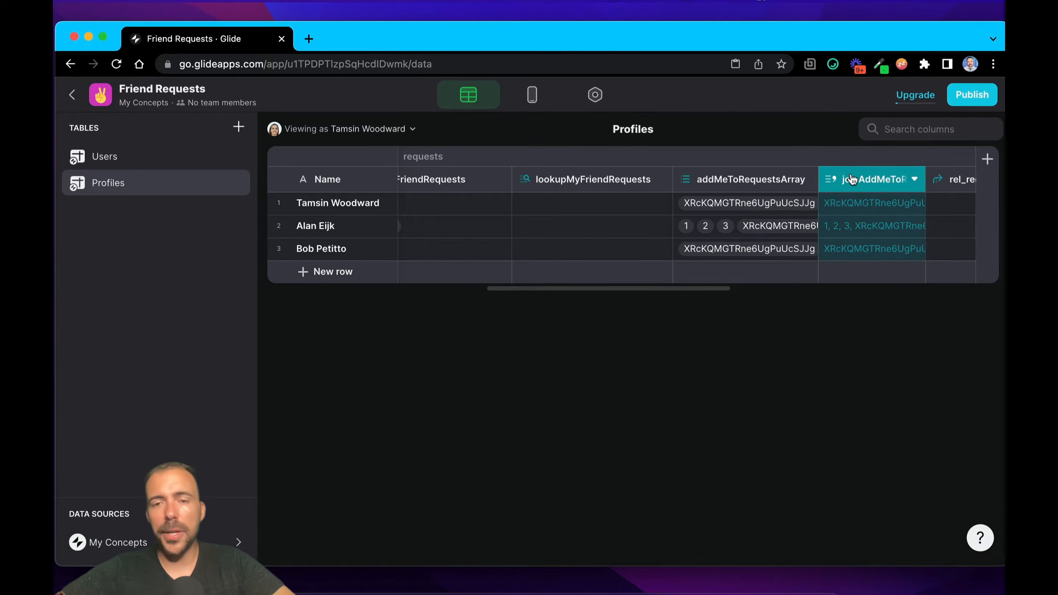
{"action": "left_click", "coordinate": [723, 230]}
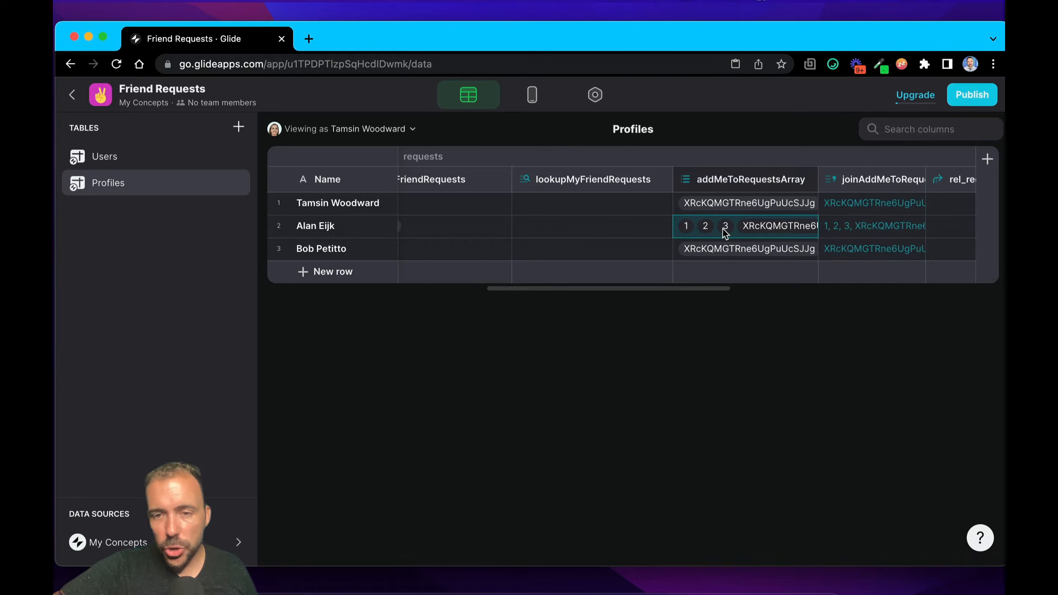
{"action": "left_click", "coordinate": [859, 229]}
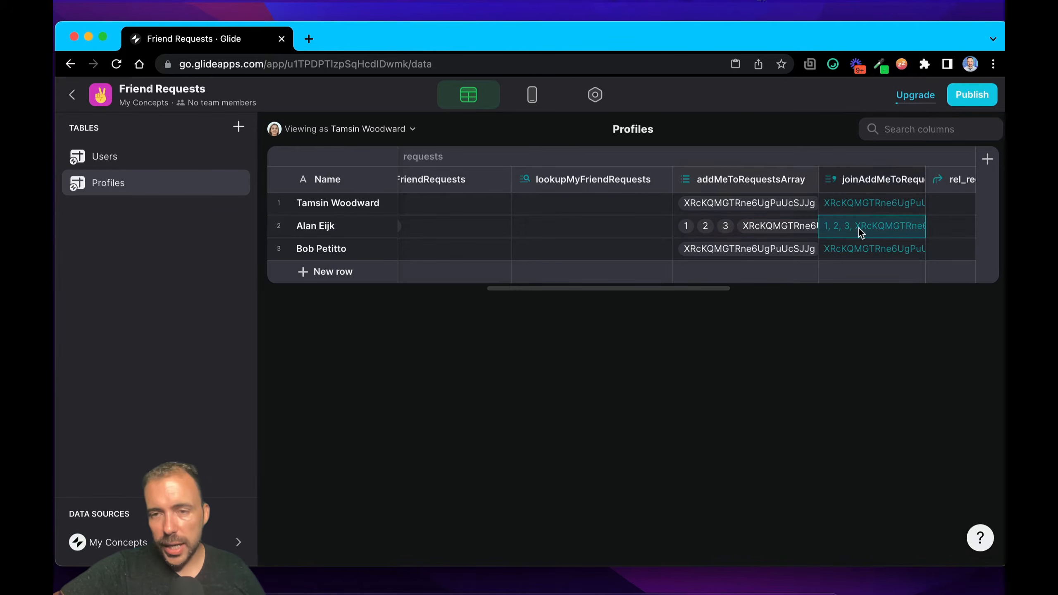
Step: Review the joinAddMeToRequests column's Joined List source and separator, and check the second profile's joined value
{"action": "double_click", "coordinate": [860, 181]}
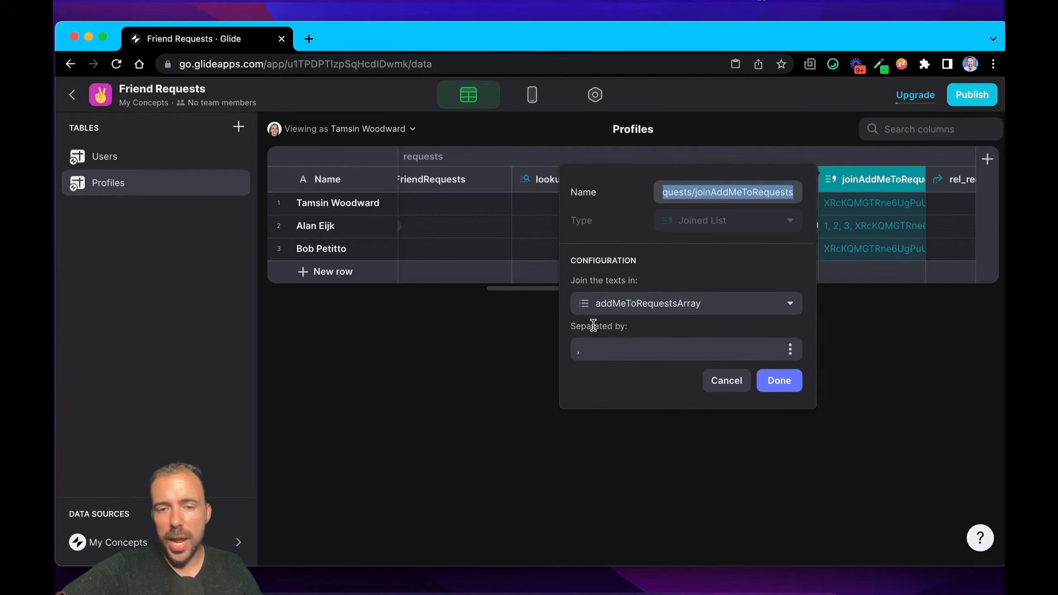
{"action": "left_click", "coordinate": [588, 354]}
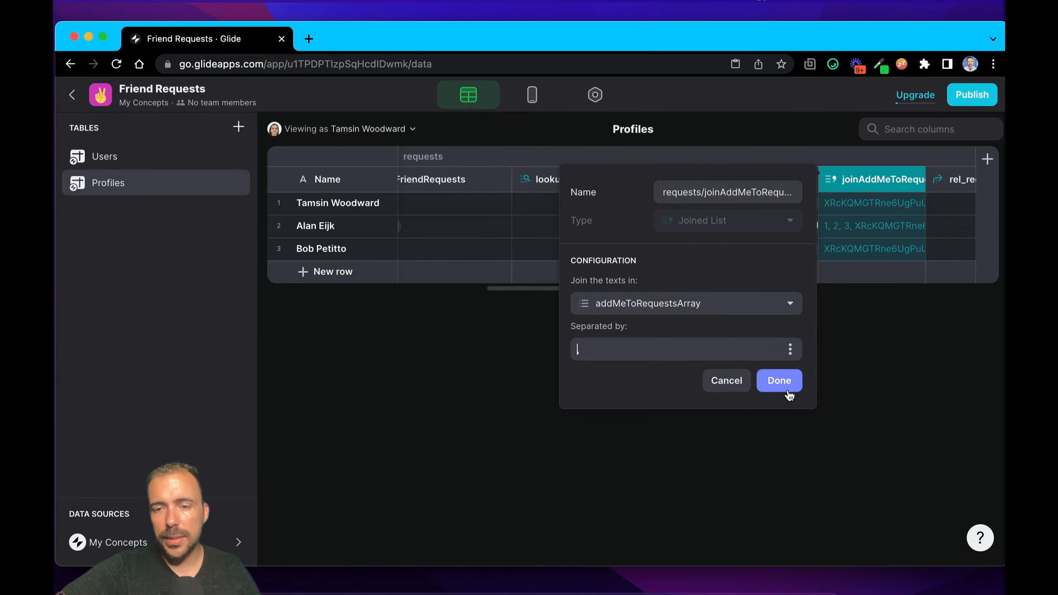
{"action": "left_click", "coordinate": [780, 380]}
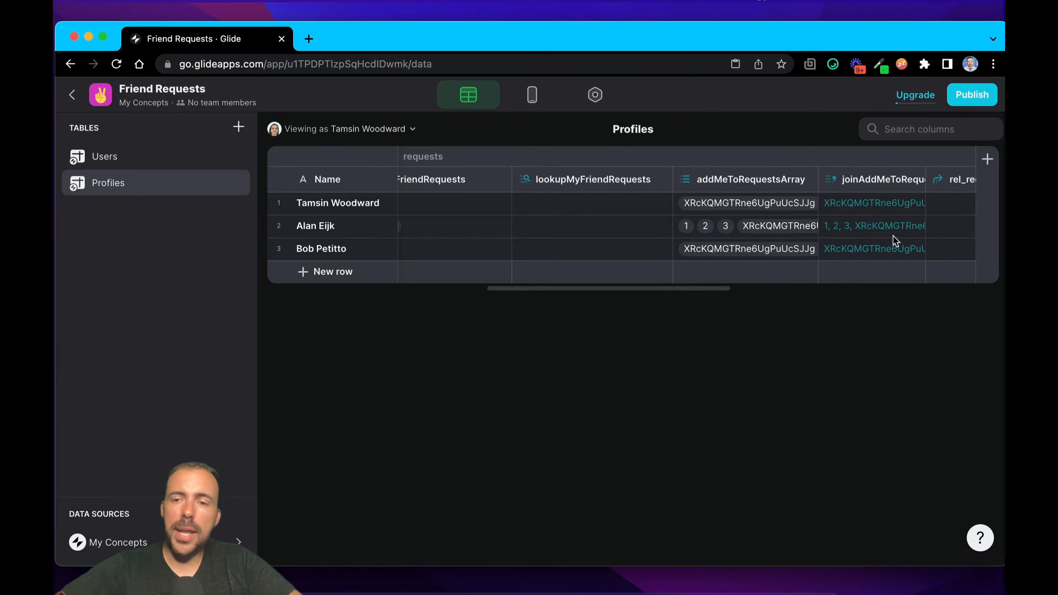
{"action": "left_click", "coordinate": [863, 230]}
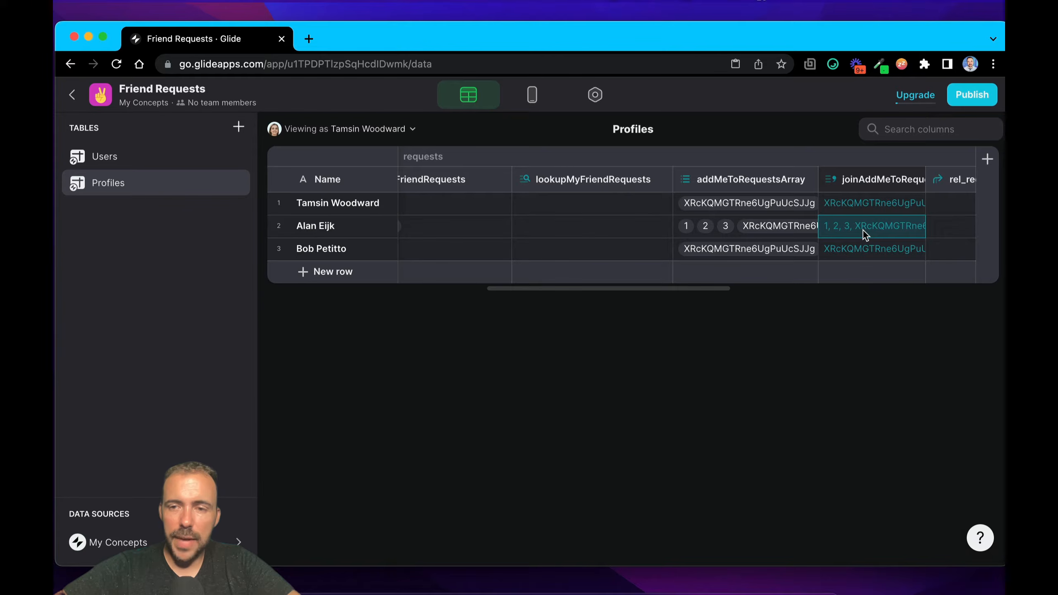
Step: Replace the second profile's allFriendRequests value with the joined list from its joinAddMeToRequests cell
{"action": "scroll", "coordinate": [831, 237], "scroll_direction": "left", "scroll_amount": 3}
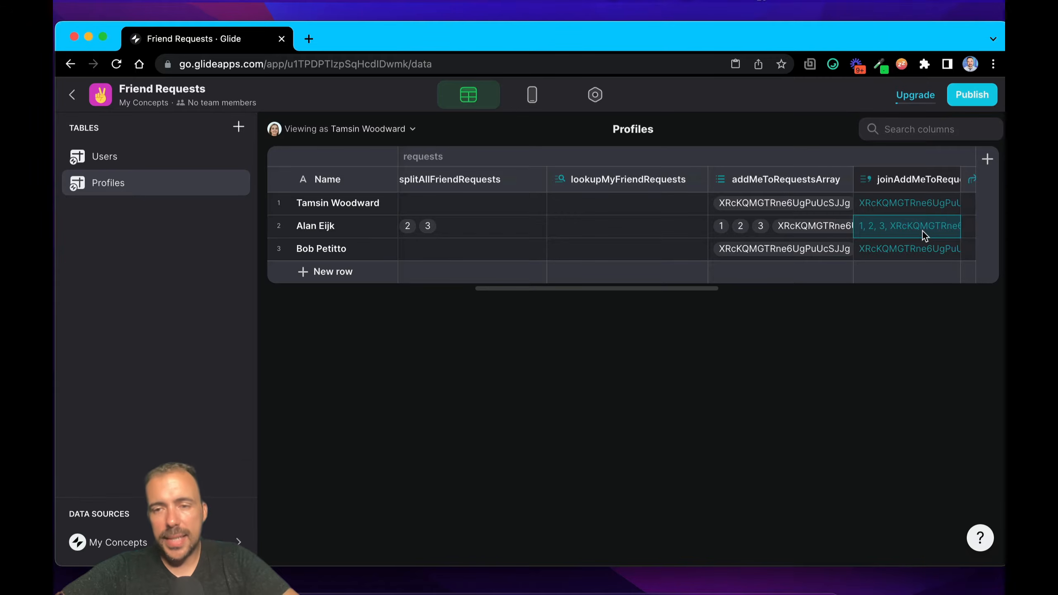
{"action": "scroll", "coordinate": [650, 251], "scroll_direction": "left", "scroll_amount": 6}
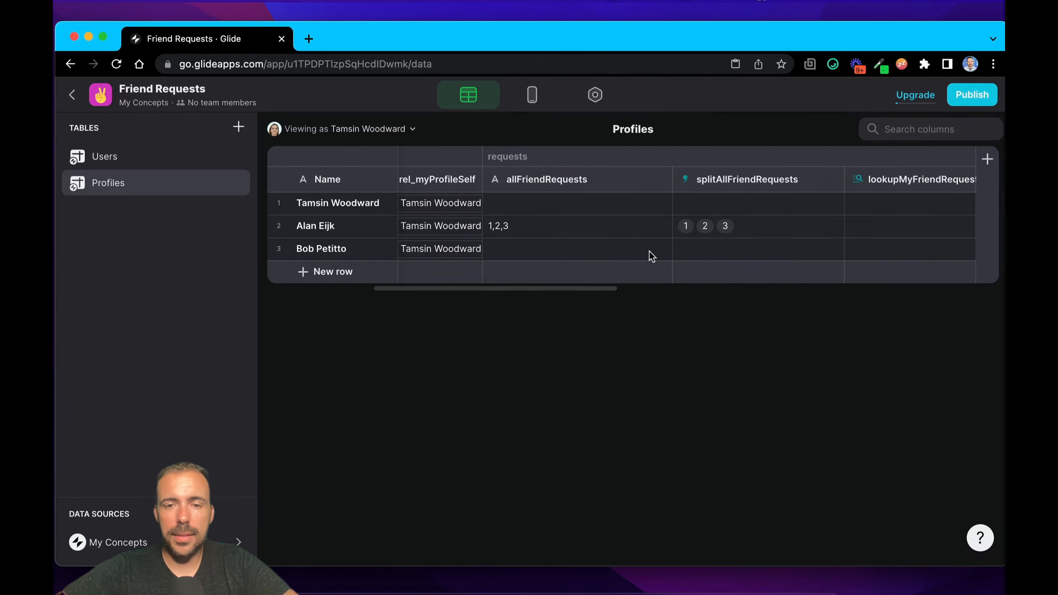
{"action": "left_click", "coordinate": [574, 226]}
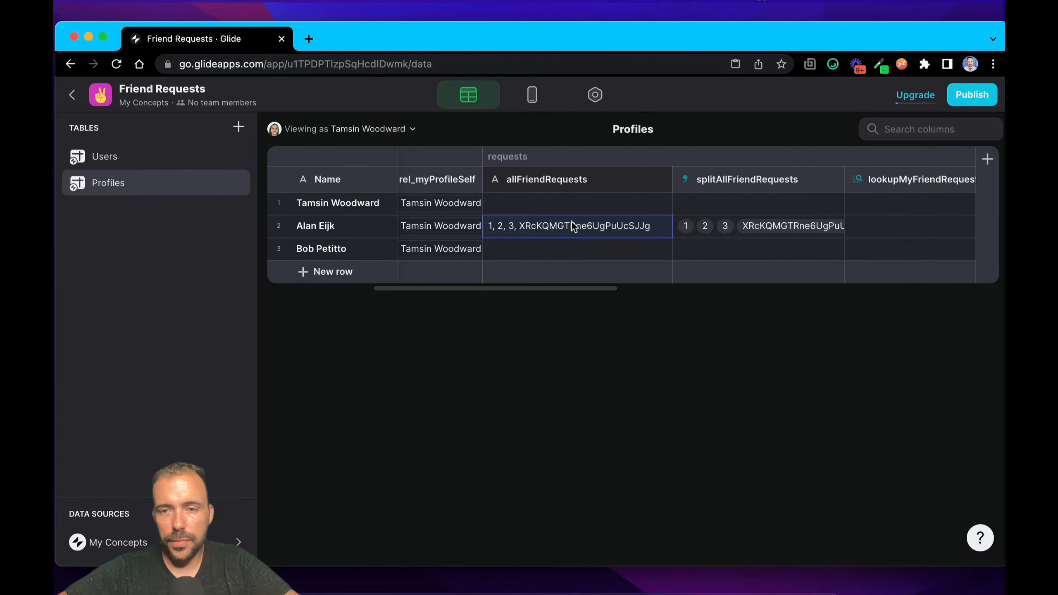
{"action": "left_click", "coordinate": [520, 244]}
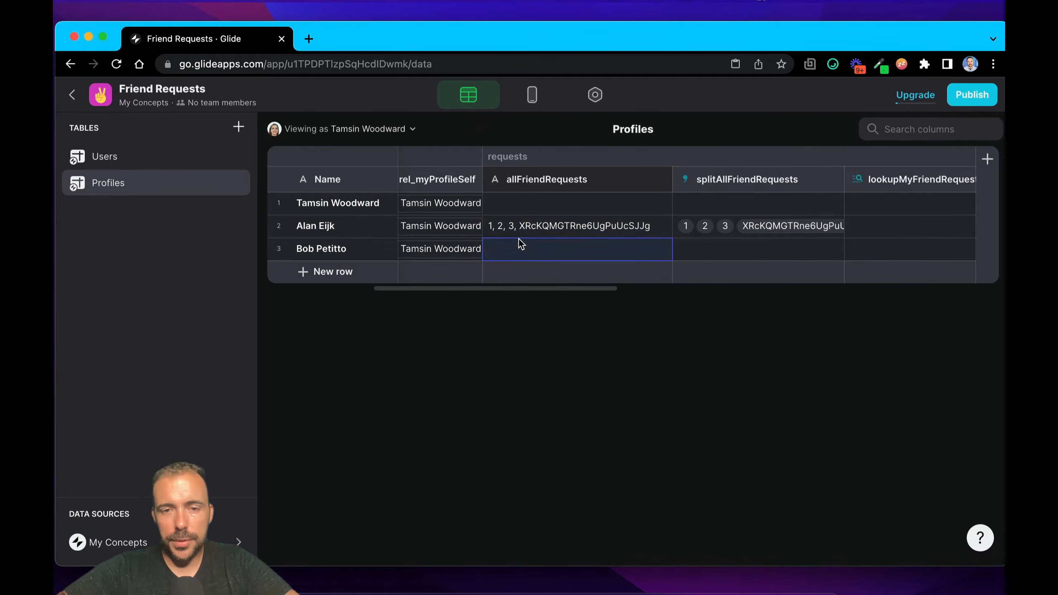
Step: Review how the rel_requestedFriends relation matches userID to splitAllFriendRequests with multiple matches, and close its configuration
{"action": "scroll", "coordinate": [525, 234], "scroll_direction": "right", "scroll_amount": 10}
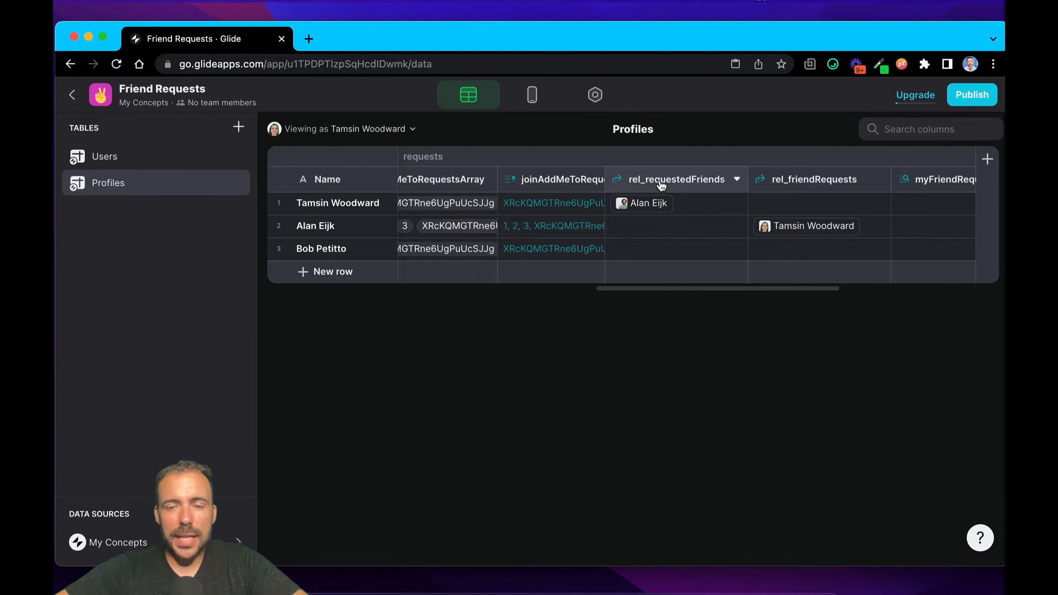
{"action": "scroll", "coordinate": [660, 185], "scroll_direction": "right", "scroll_amount": 1}
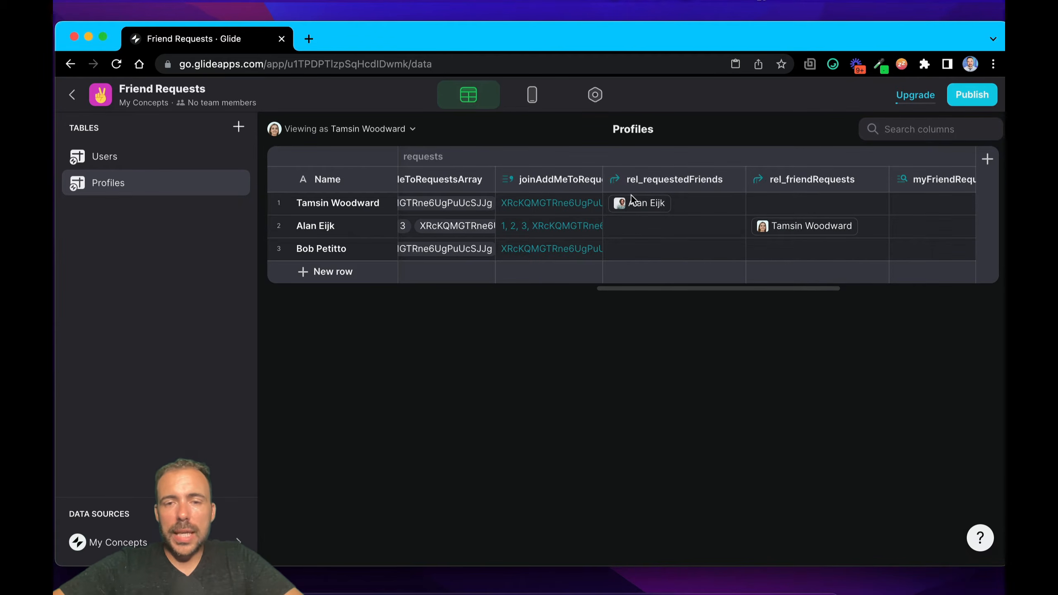
{"action": "double_click", "coordinate": [667, 190]}
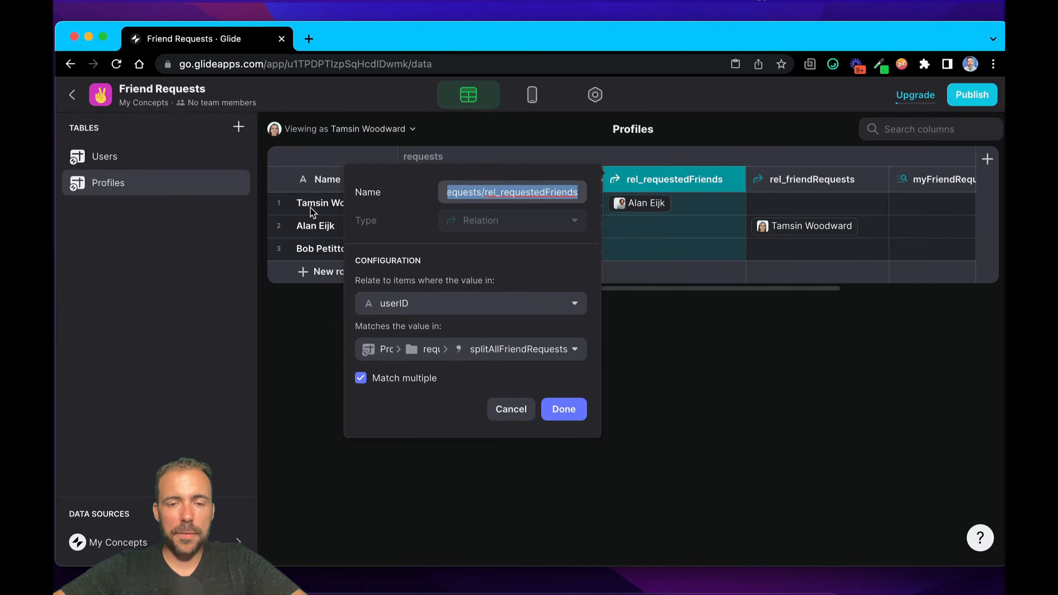
{"action": "left_click", "coordinate": [569, 413]}
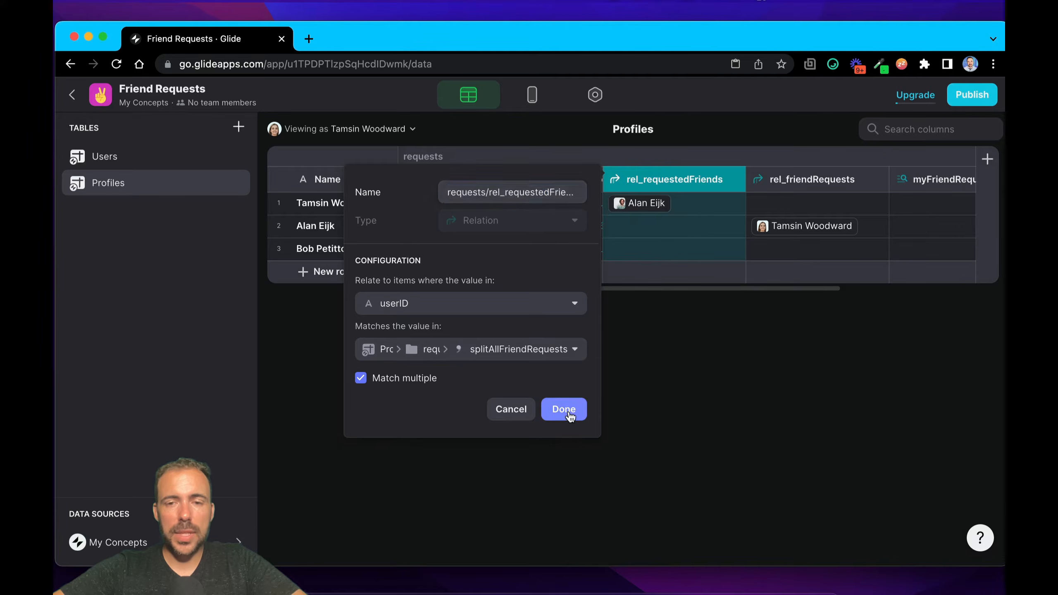
Step: Compare the first profile's row with the profile related to it in rel_requestedFriends
{"action": "left_click", "coordinate": [280, 210]}
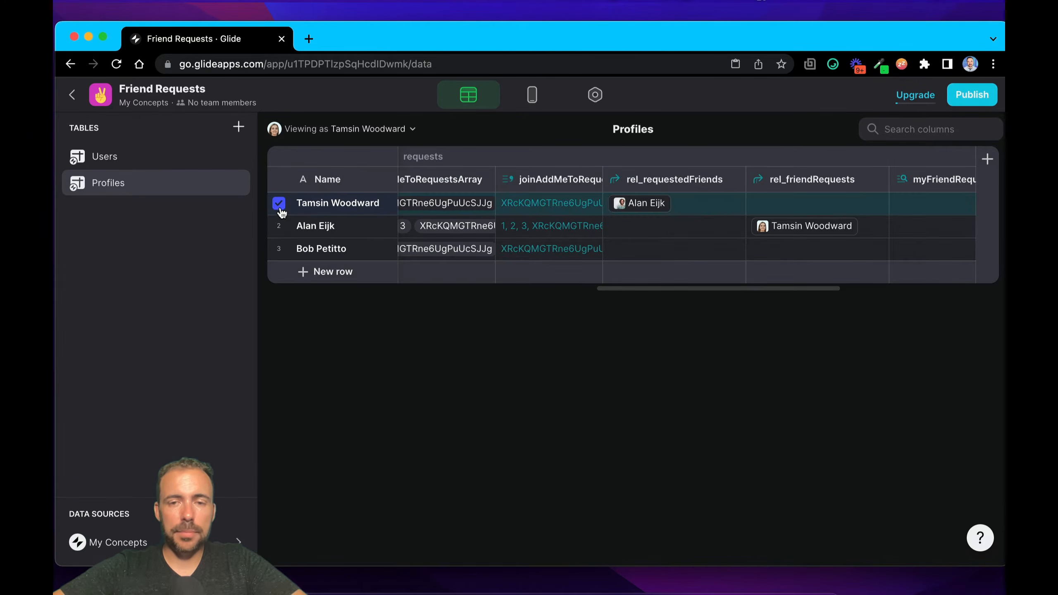
{"action": "left_click", "coordinate": [654, 203]}
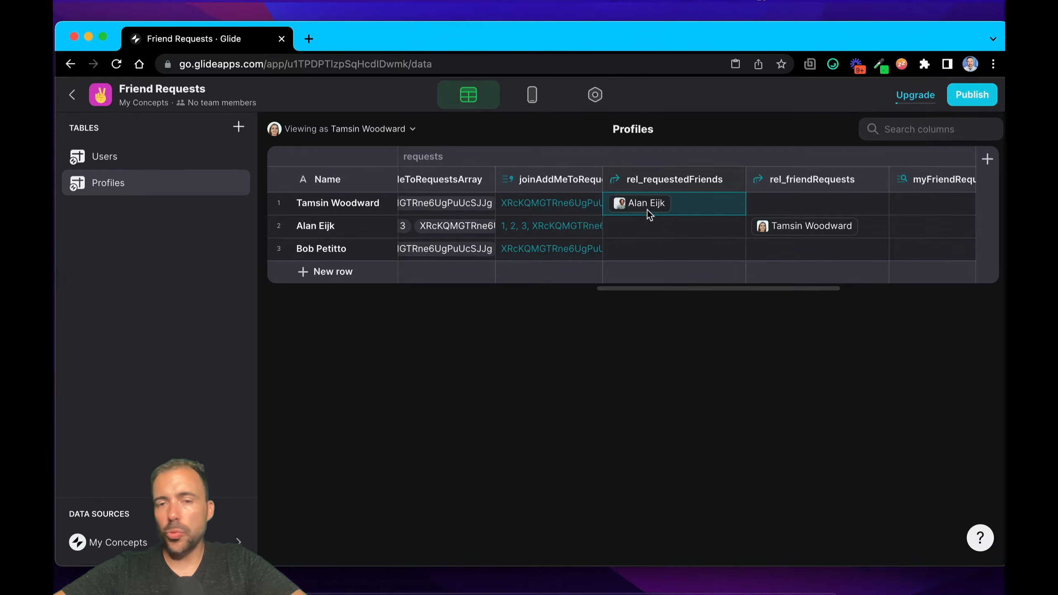
{"action": "left_click", "coordinate": [279, 204]}
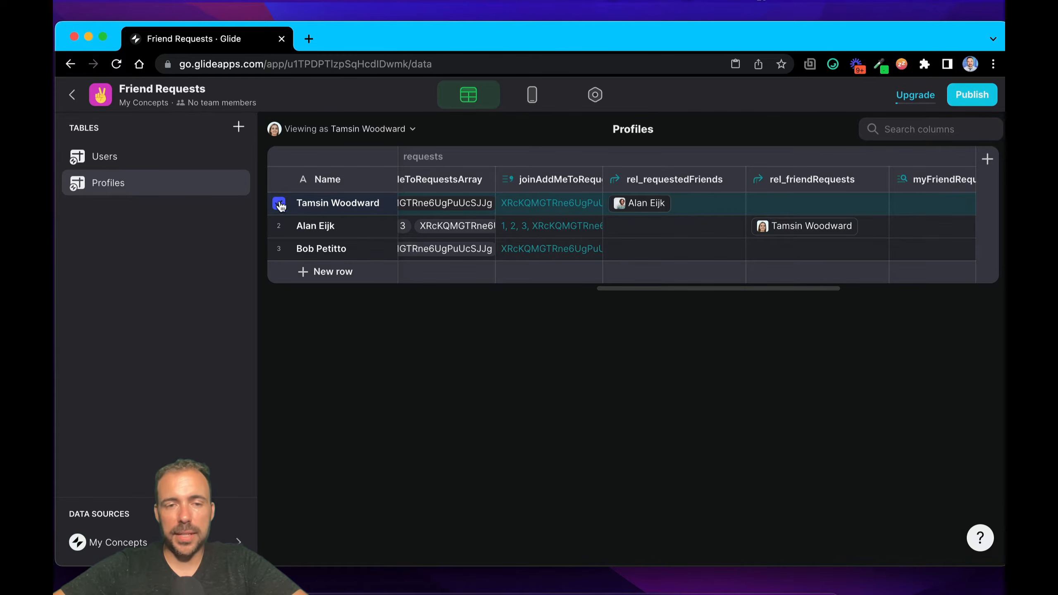
{"action": "left_click", "coordinate": [650, 209]}
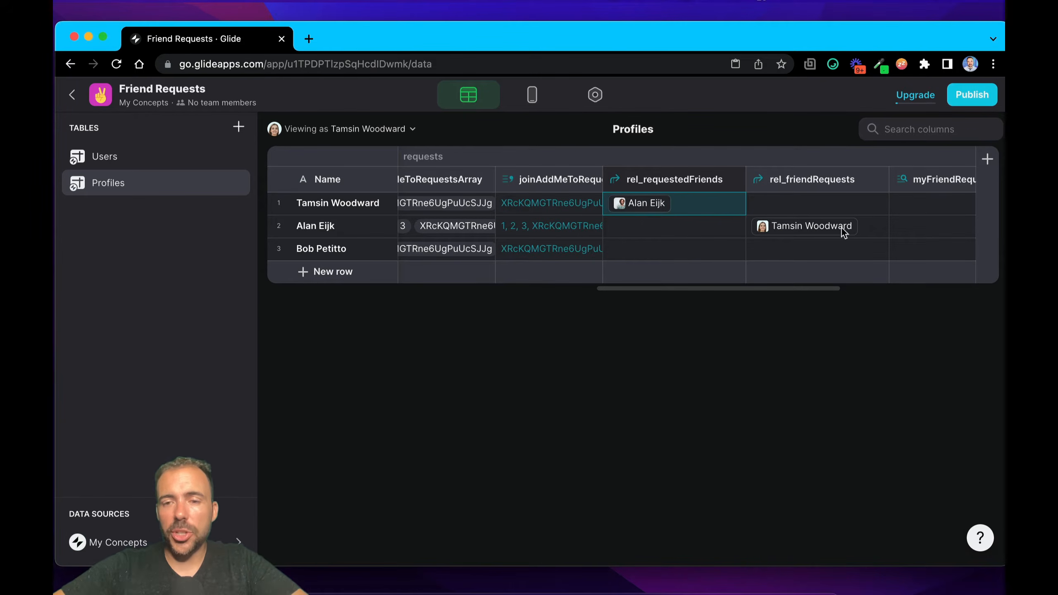
Step: Review how the rel_friendRequests relation matches splitAllFriendRequests to userID, and check the second profile's related item
{"action": "scroll", "coordinate": [832, 204], "scroll_direction": "right", "scroll_amount": 3}
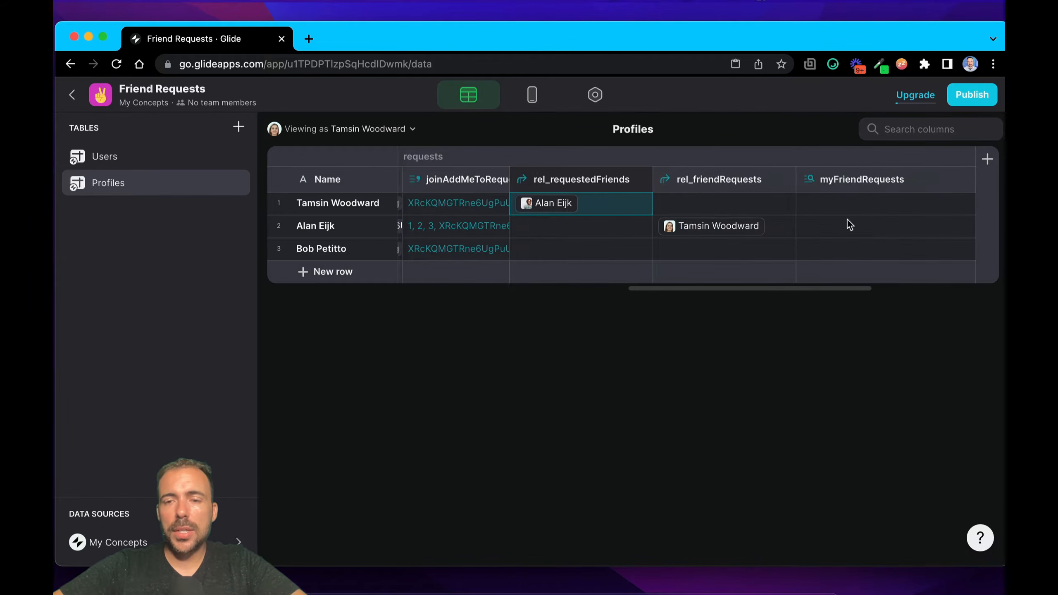
{"action": "left_click", "coordinate": [703, 185]}
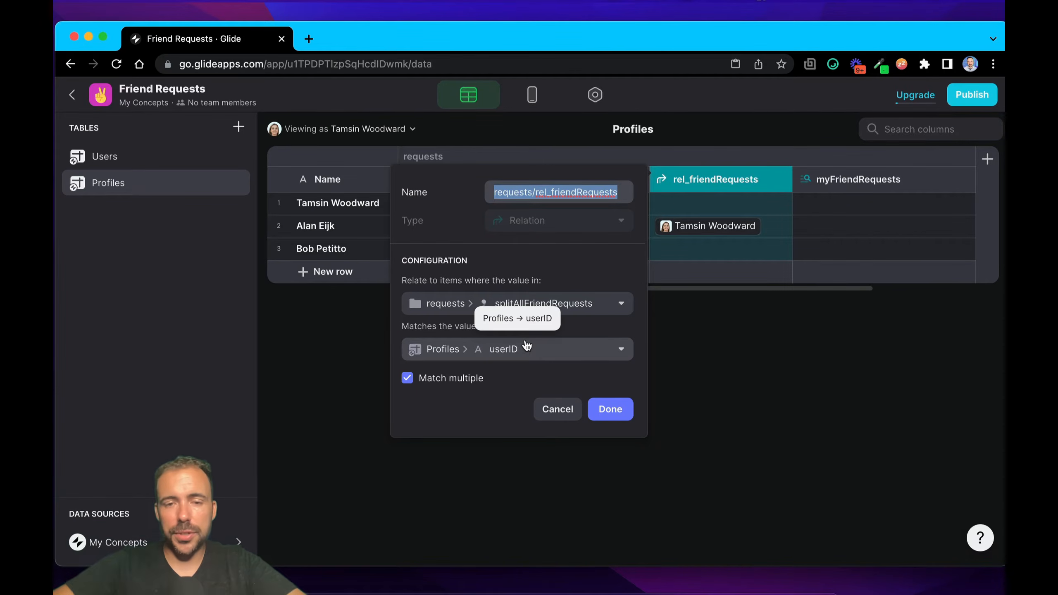
{"action": "left_click", "coordinate": [602, 408]}
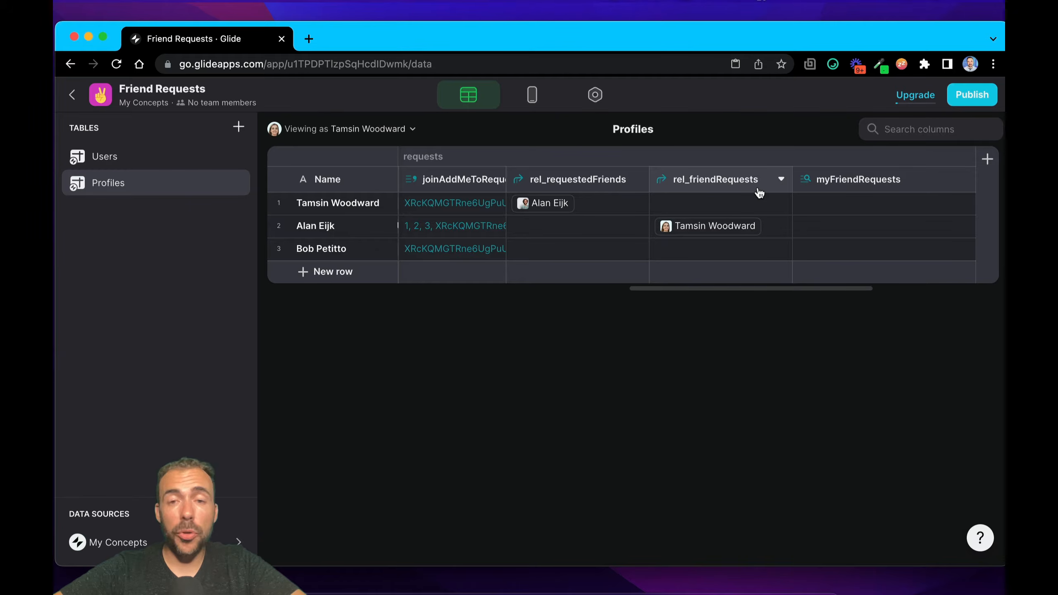
{"action": "left_click", "coordinate": [713, 225]}
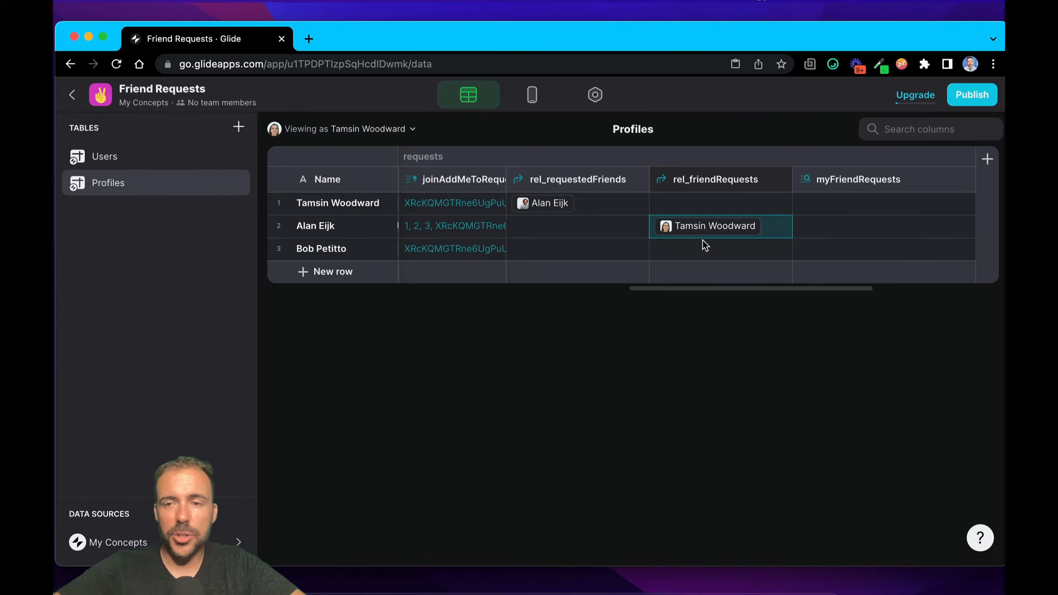
Step: Review the relation and source column used by the lookupMyFriendRequests Lookup, and close its configuration
{"action": "scroll", "coordinate": [633, 194], "scroll_direction": "right", "scroll_amount": 4}
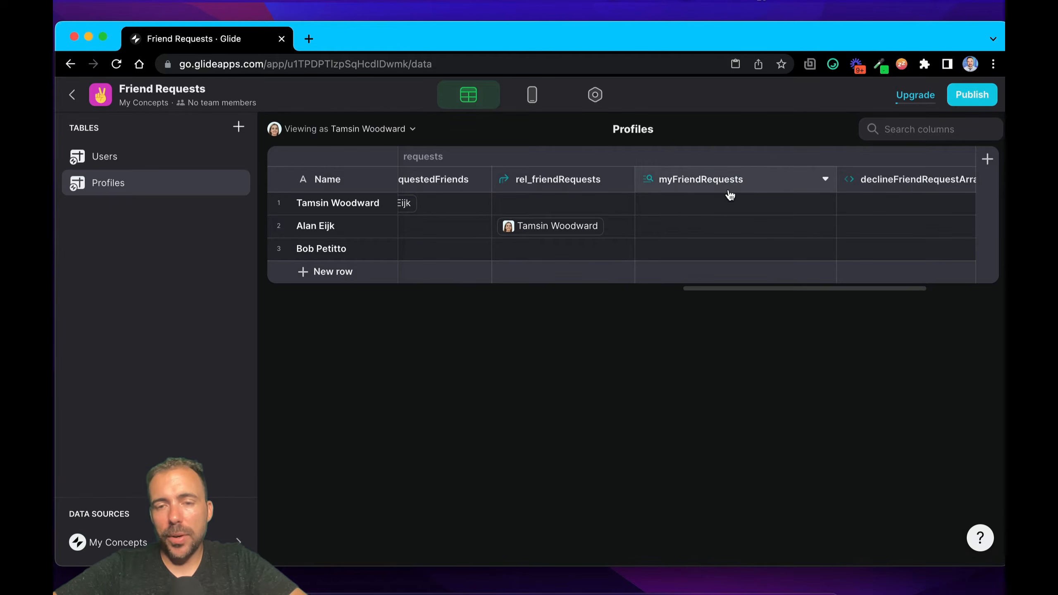
{"action": "scroll", "coordinate": [675, 198], "scroll_direction": "left", "scroll_amount": 15}
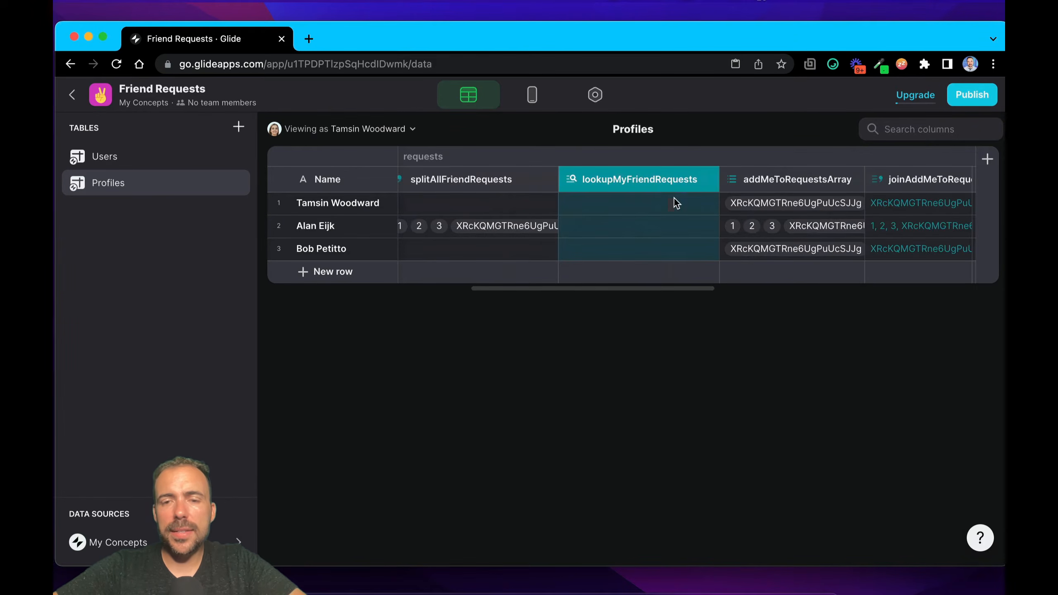
{"action": "double_click", "coordinate": [634, 186]}
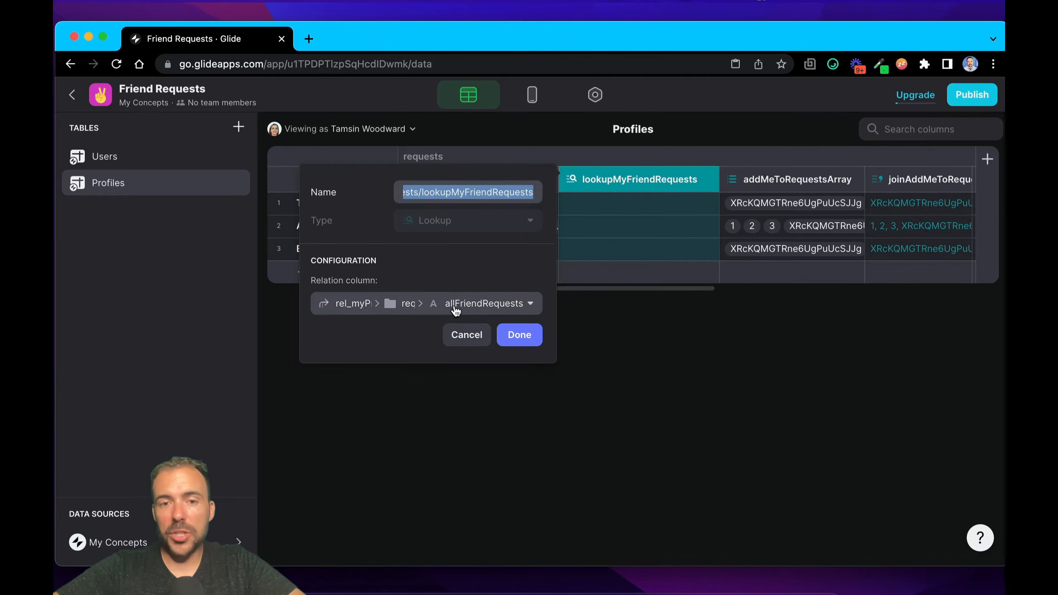
{"action": "left_click", "coordinate": [468, 331]}
Step: Trace the myFriendRequests Lookup source through rel_myProfileSelf and requests to splitAllFriendRequests, and close its configuration
{"action": "scroll", "coordinate": [837, 190], "scroll_direction": "right", "scroll_amount": 12}
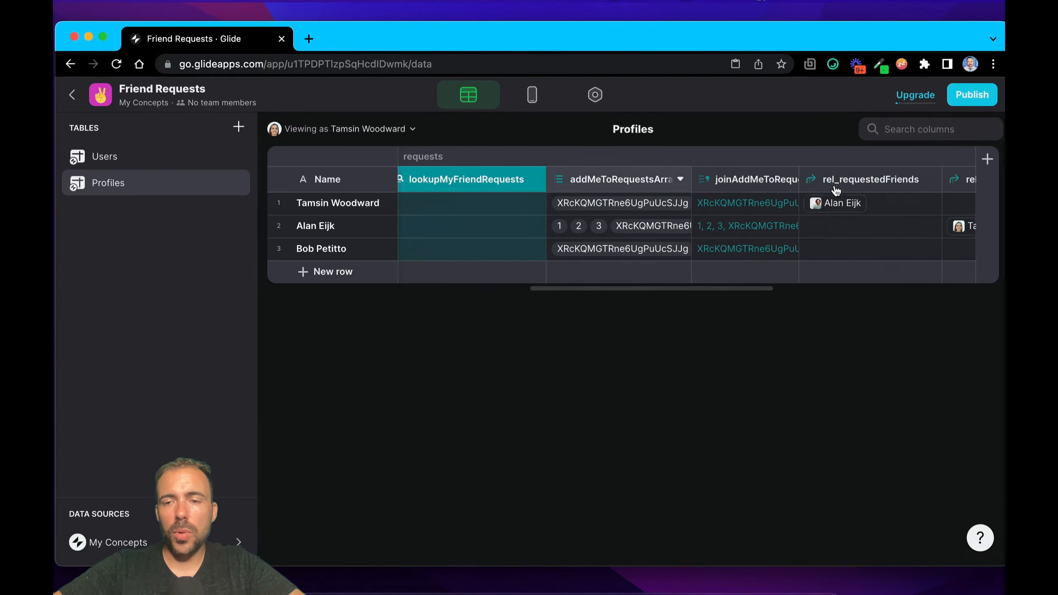
{"action": "double_click", "coordinate": [699, 180]}
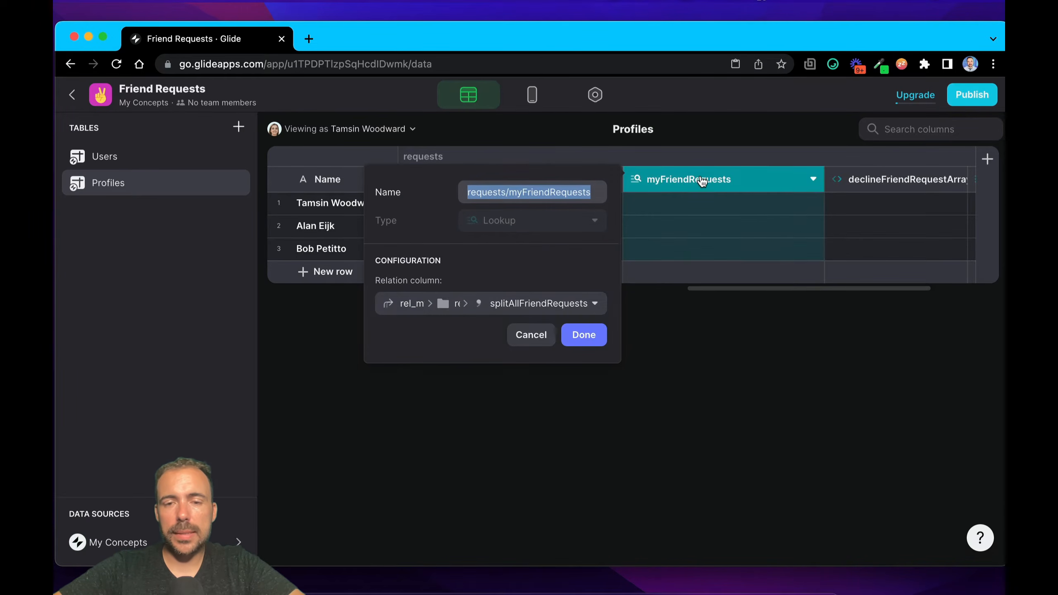
{"action": "left_click", "coordinate": [404, 307]}
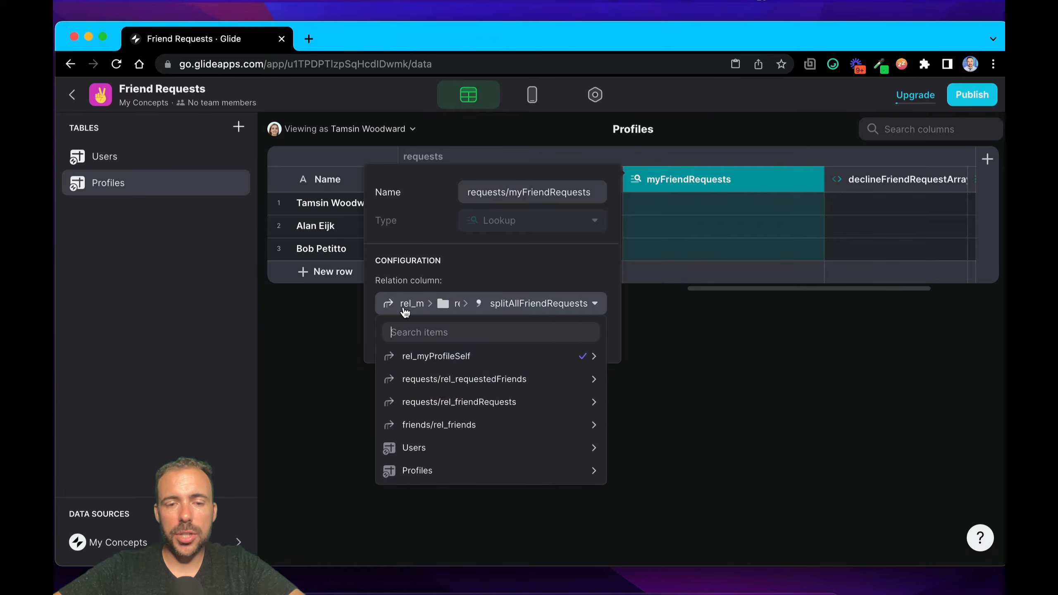
{"action": "mouse_move", "coordinate": [431, 358]}
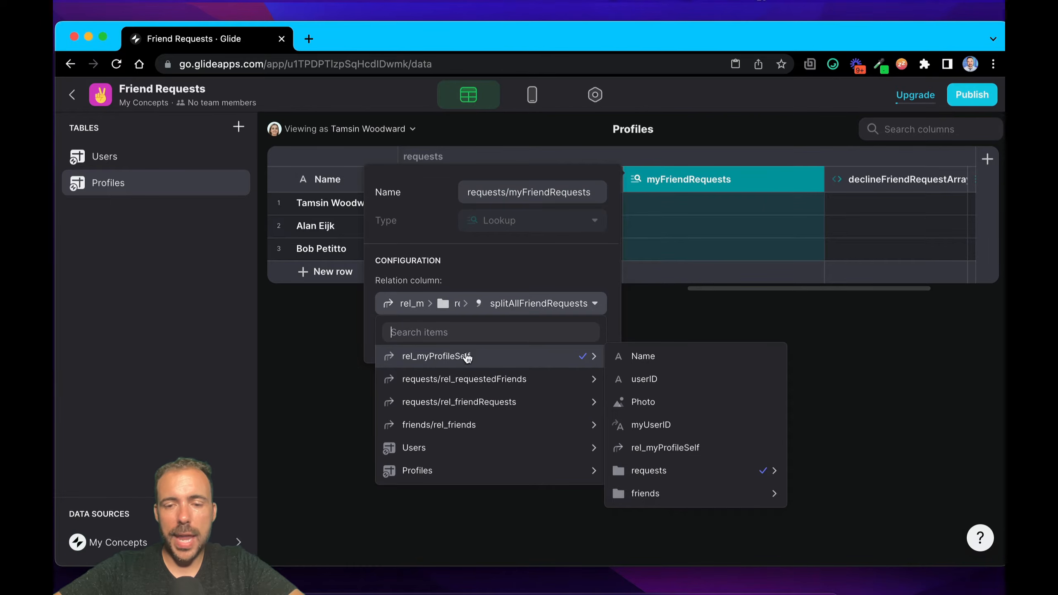
{"action": "mouse_move", "coordinate": [642, 469]}
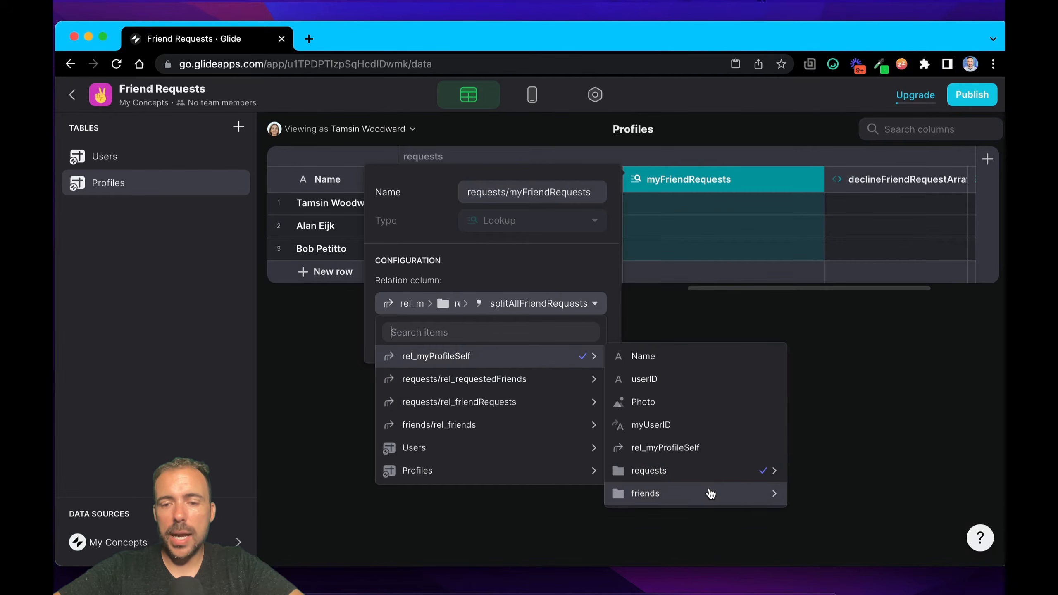
{"action": "mouse_move", "coordinate": [766, 470]}
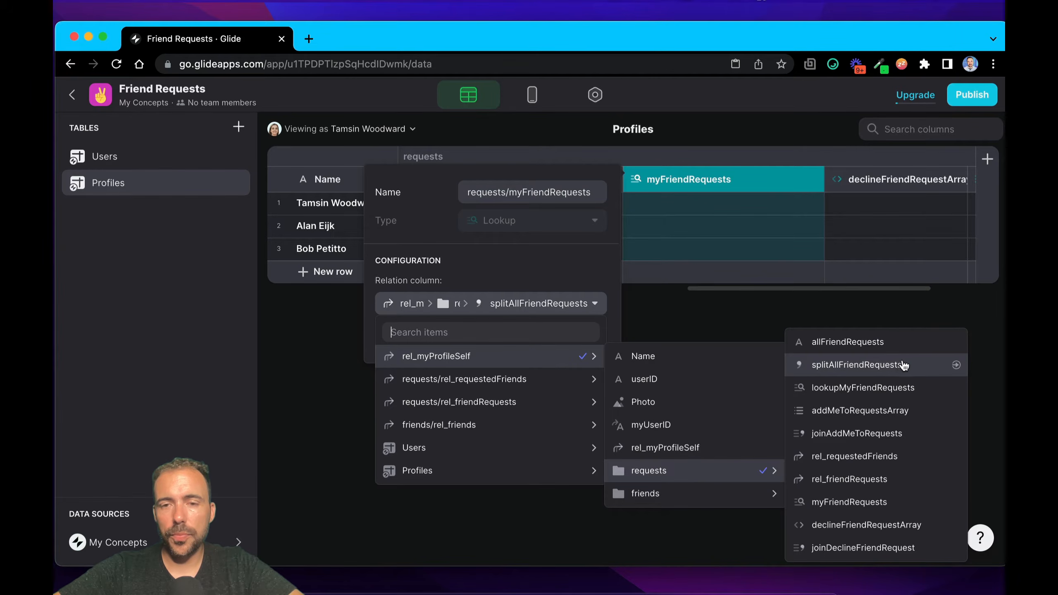
{"action": "left_click", "coordinate": [742, 249]}
Step: View the table as the second profile's user and check the myFriendRequests values across the profile rows
{"action": "scroll", "coordinate": [739, 248], "scroll_direction": "right", "scroll_amount": 5}
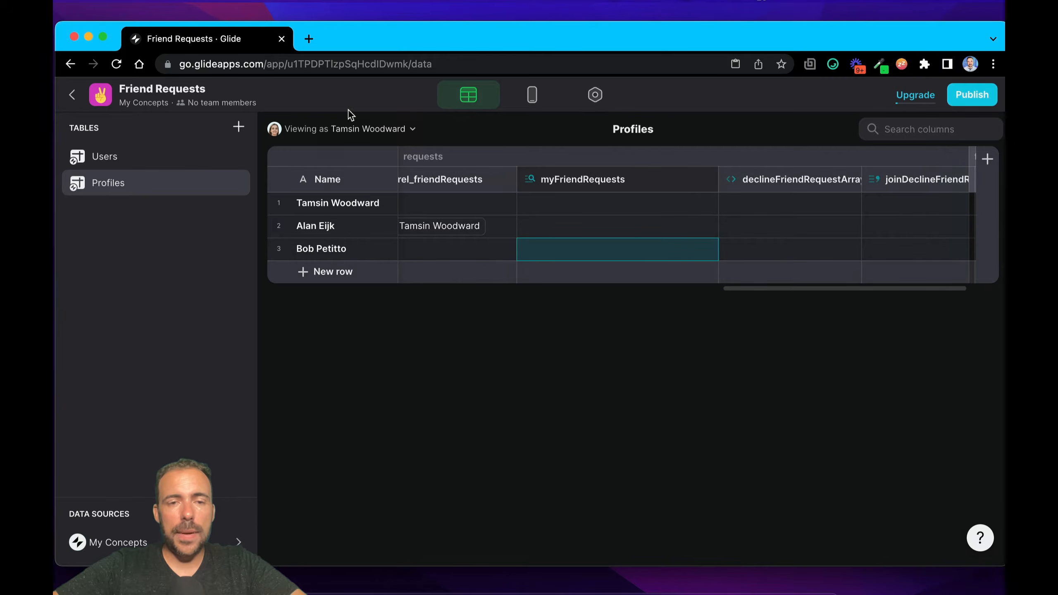
{"action": "left_click", "coordinate": [348, 129]}
{"action": "left_click", "coordinate": [319, 255]}
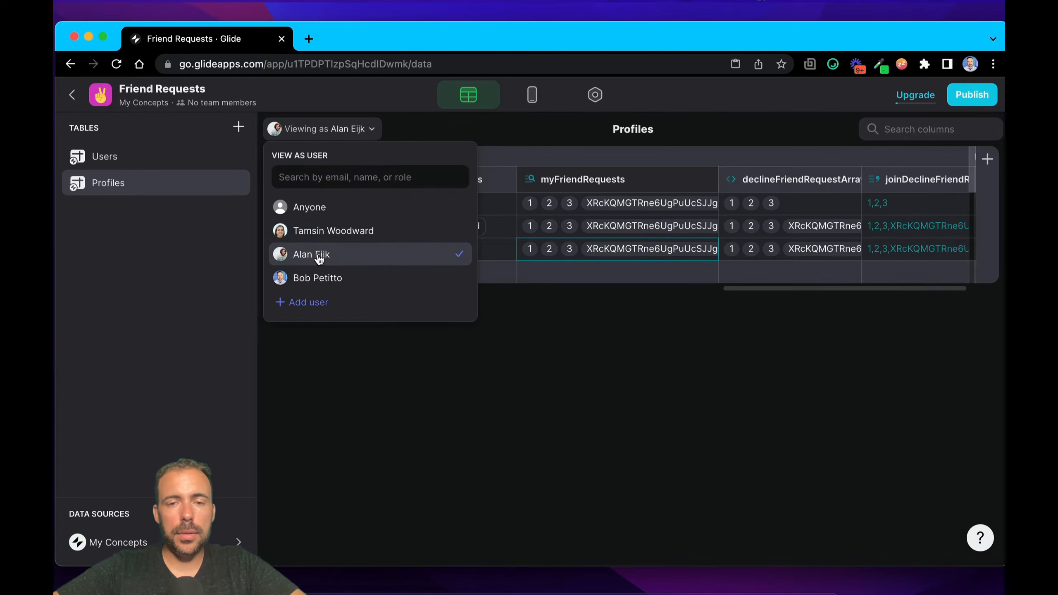
{"action": "left_click", "coordinate": [569, 220]}
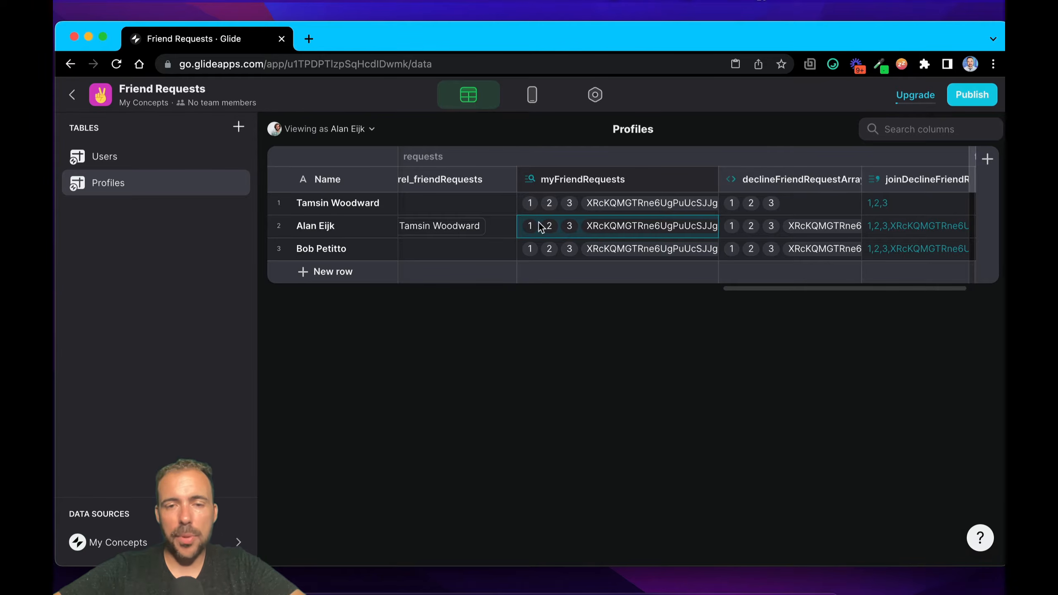
{"action": "left_click", "coordinate": [541, 246]}
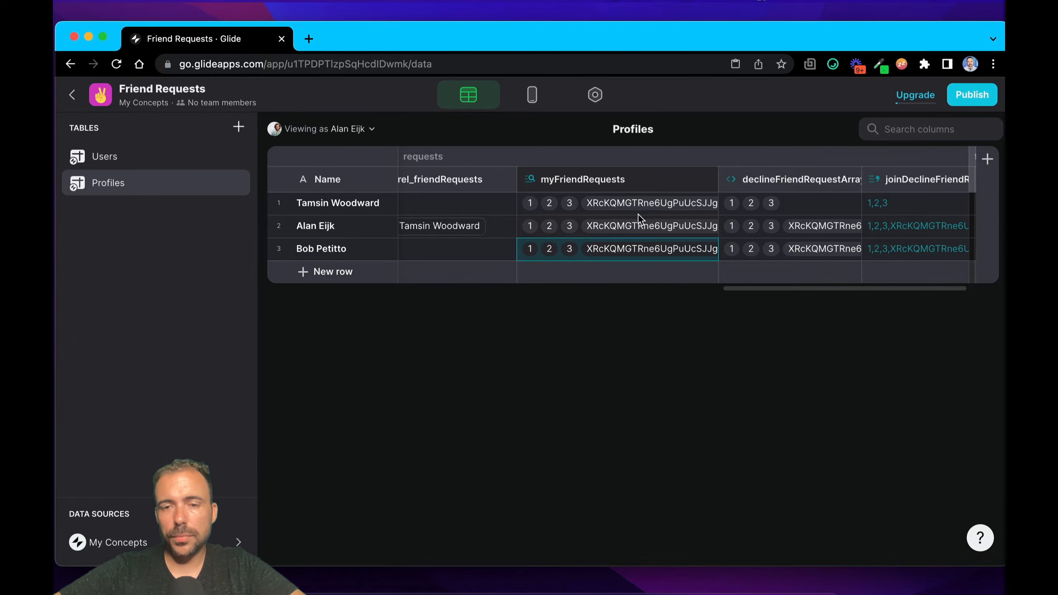
Step: Compare the first profile's myFriendRequests list with its declineFriendRequestArray list
{"action": "scroll", "coordinate": [638, 215], "scroll_direction": "right", "scroll_amount": 4}
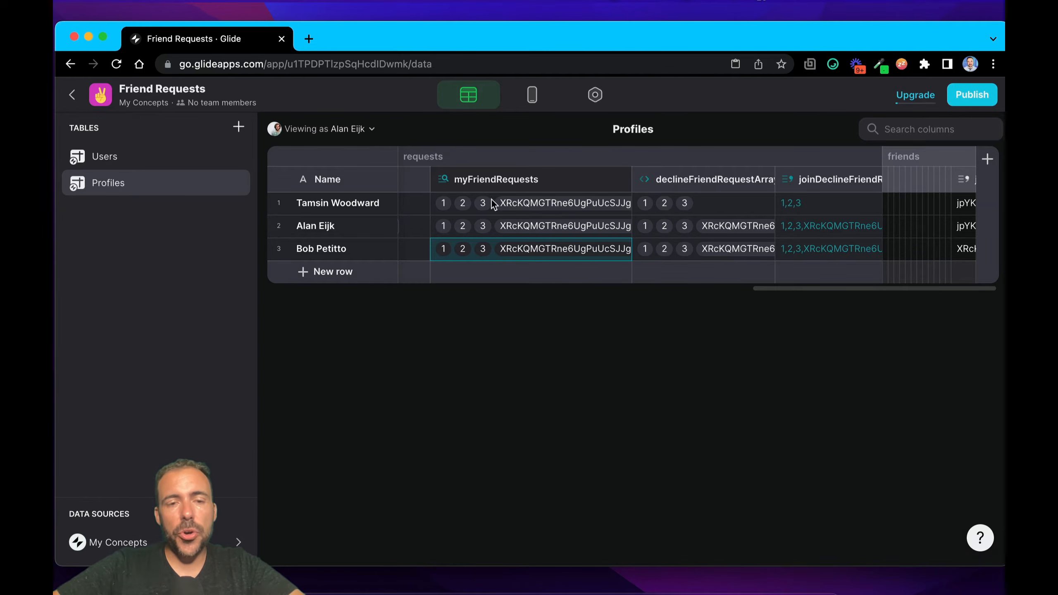
{"action": "left_click", "coordinate": [328, 226]}
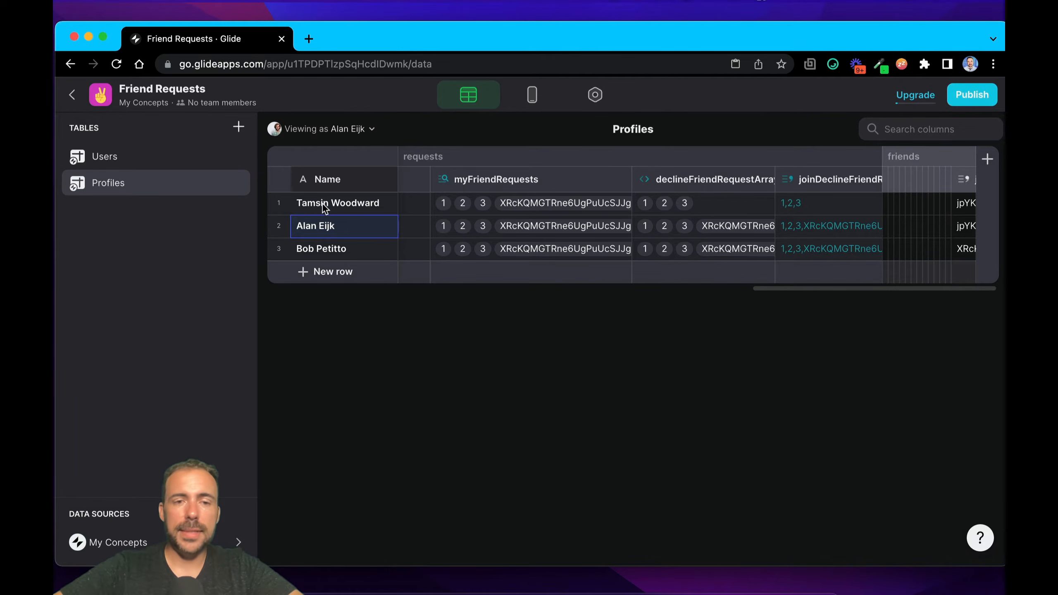
{"action": "left_click", "coordinate": [324, 205]}
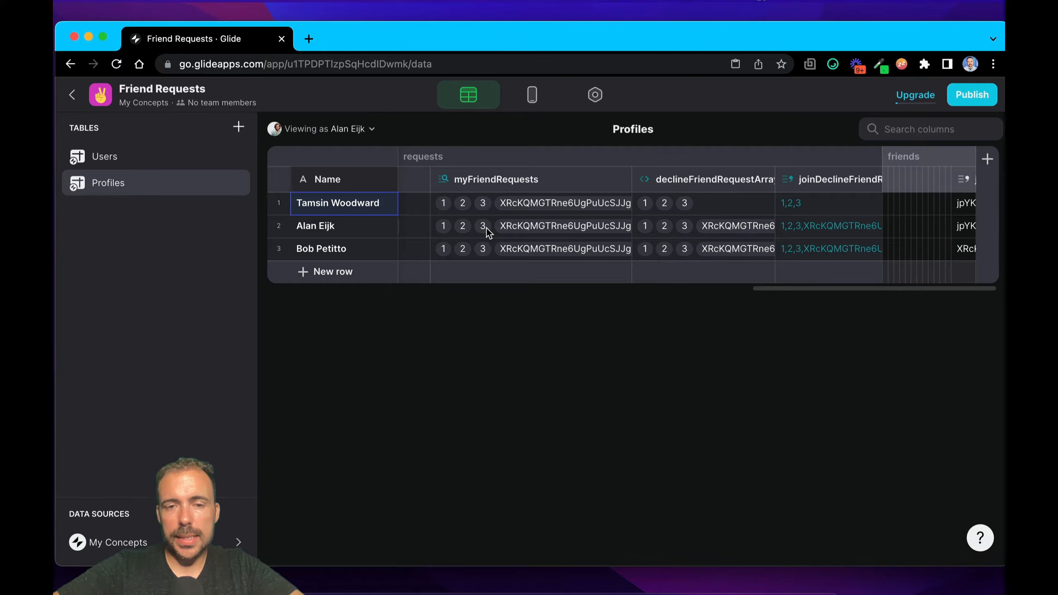
{"action": "left_click_drag", "start_coordinate": [436, 237], "coordinate": [499, 239]}
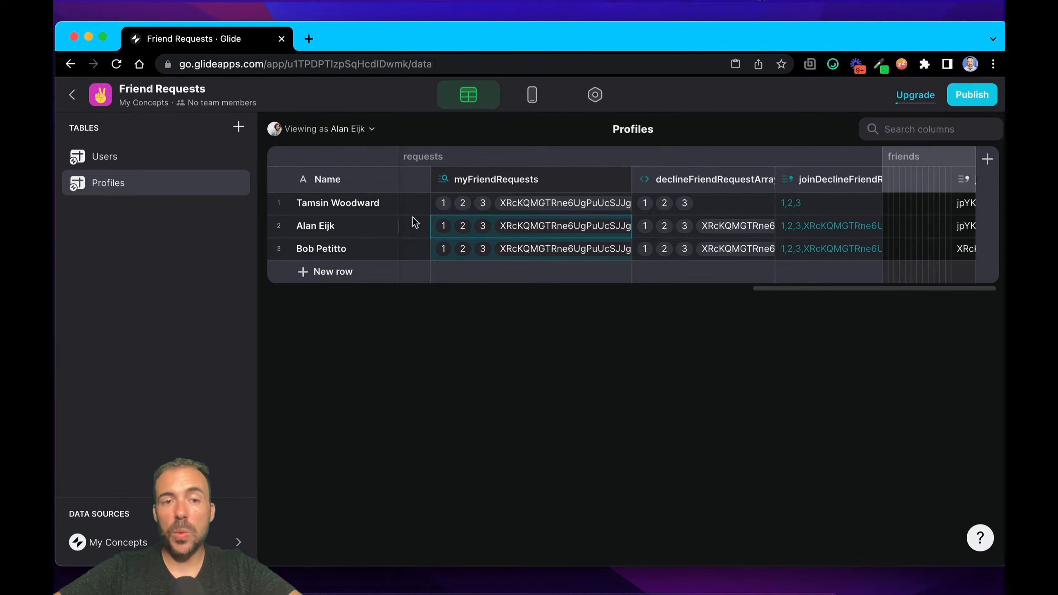
{"action": "left_click", "coordinate": [576, 203]}
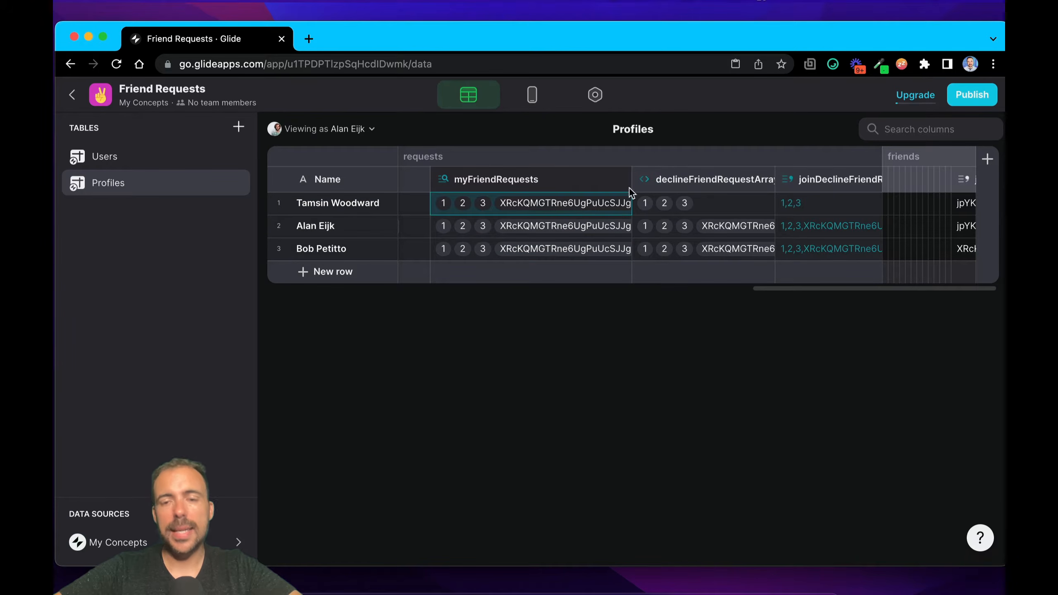
{"action": "left_click", "coordinate": [710, 206]}
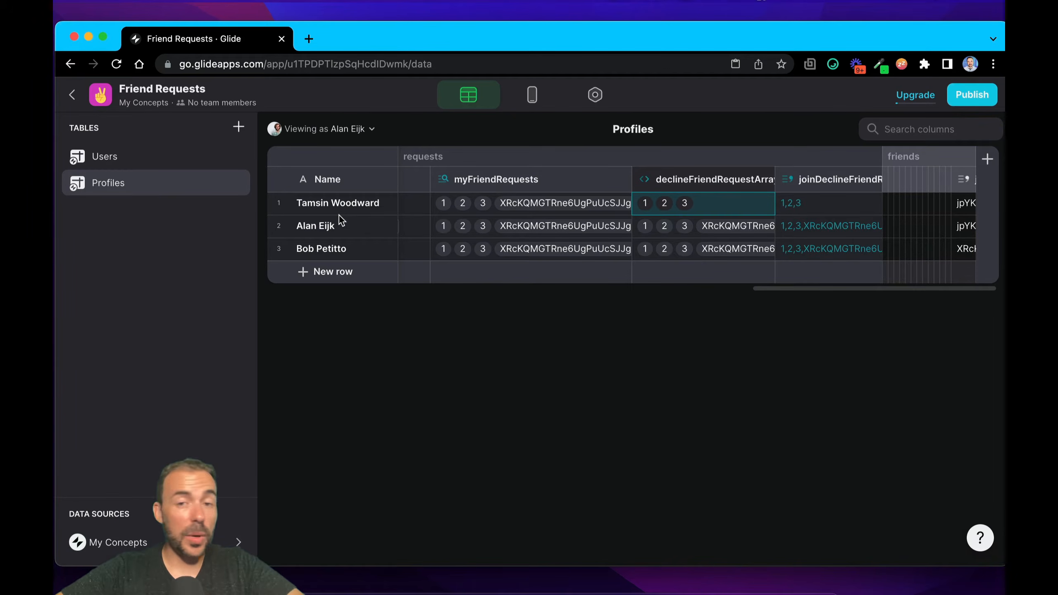
Step: Examine the first profile's declineFriendRequestArray value and the joined decline list relative to the second profile
{"action": "left_click", "coordinate": [312, 230]}
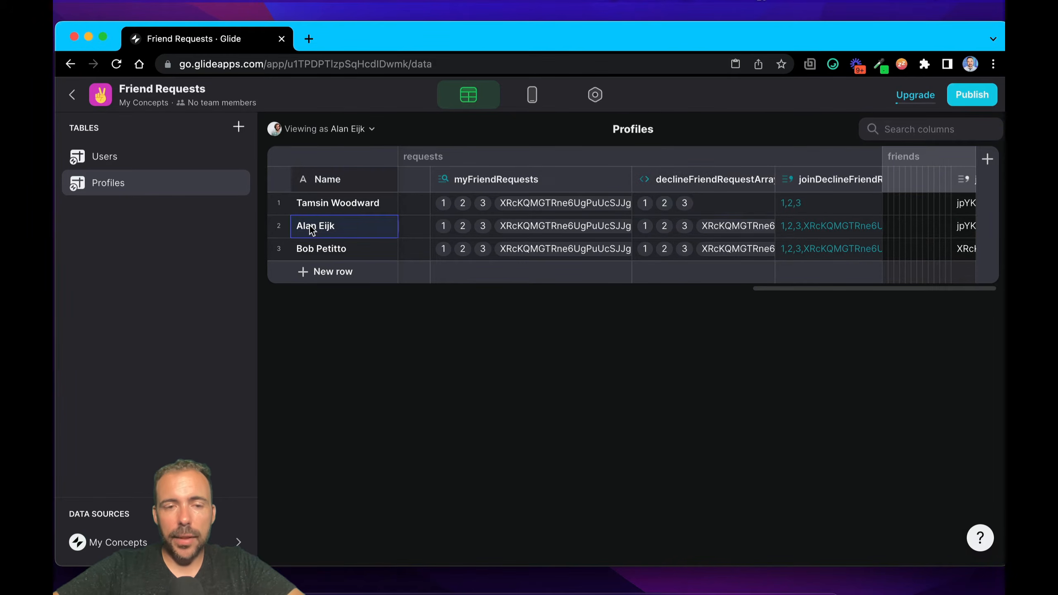
{"action": "left_click", "coordinate": [327, 204]}
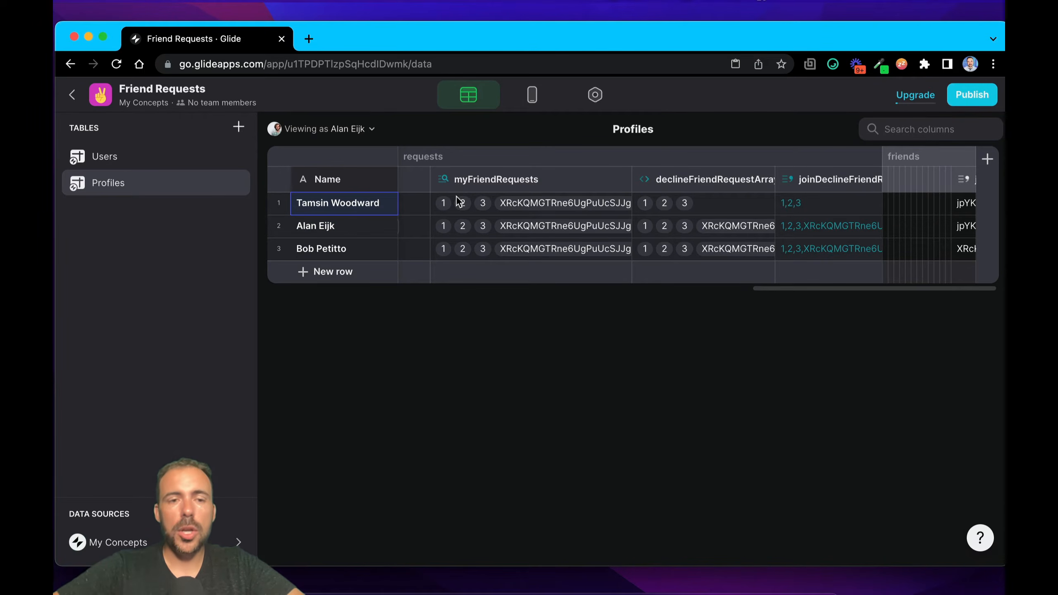
{"action": "left_click", "coordinate": [279, 203]}
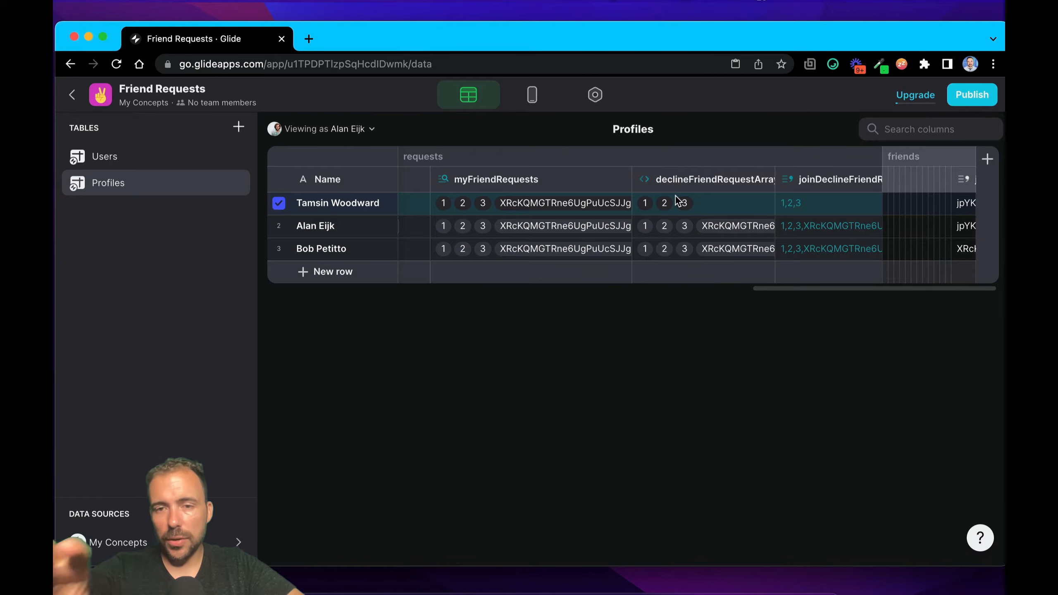
{"action": "left_click", "coordinate": [724, 209]}
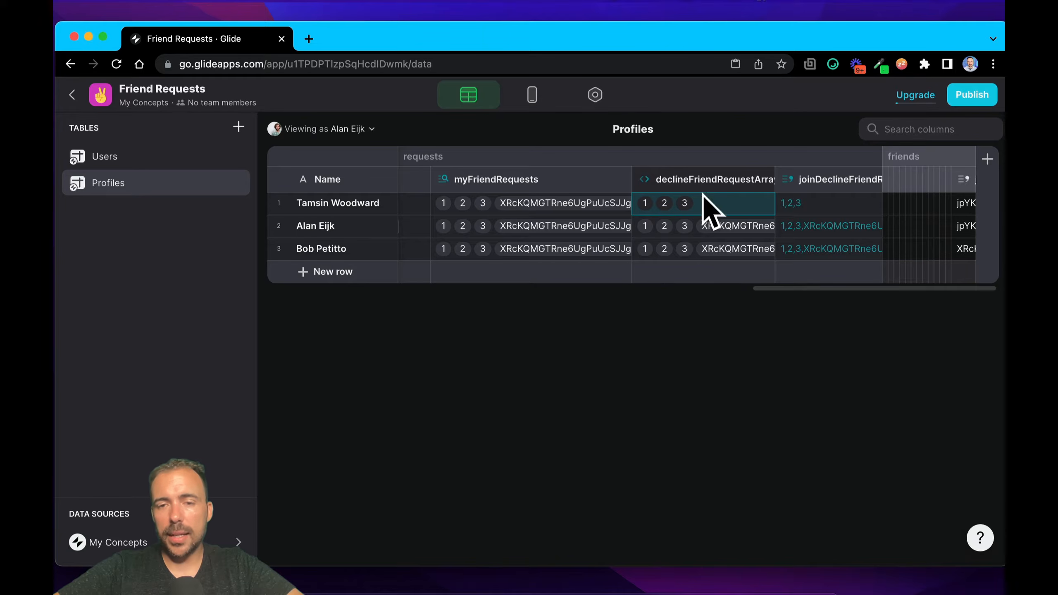
{"action": "left_click", "coordinate": [797, 221]}
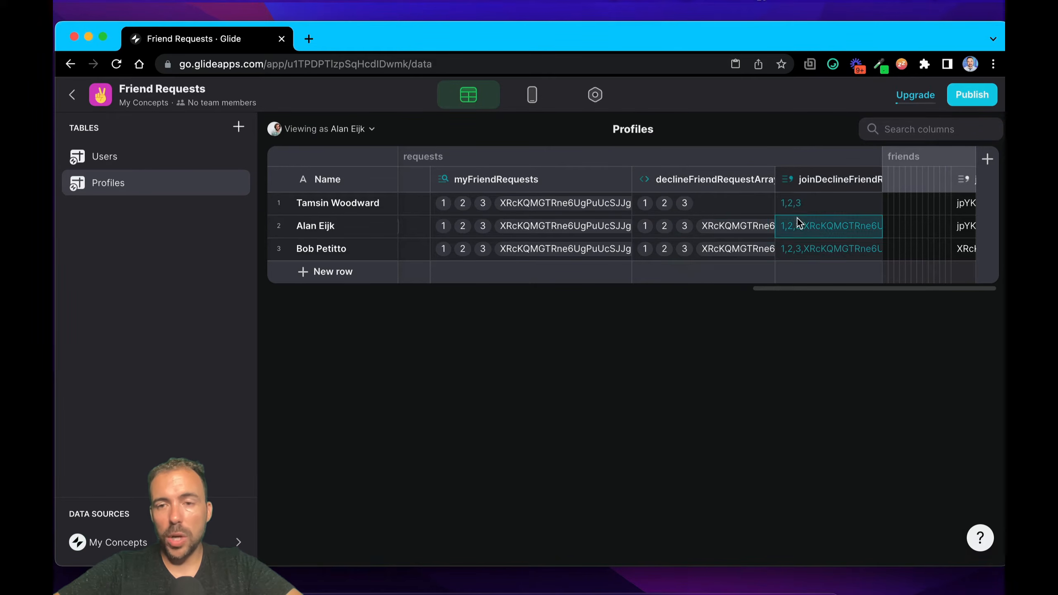
Step: Check the second profile's stored allFriendRequests value against the myFriendRequests and decline columns
{"action": "scroll", "coordinate": [799, 212], "scroll_direction": "left", "scroll_amount": 10}
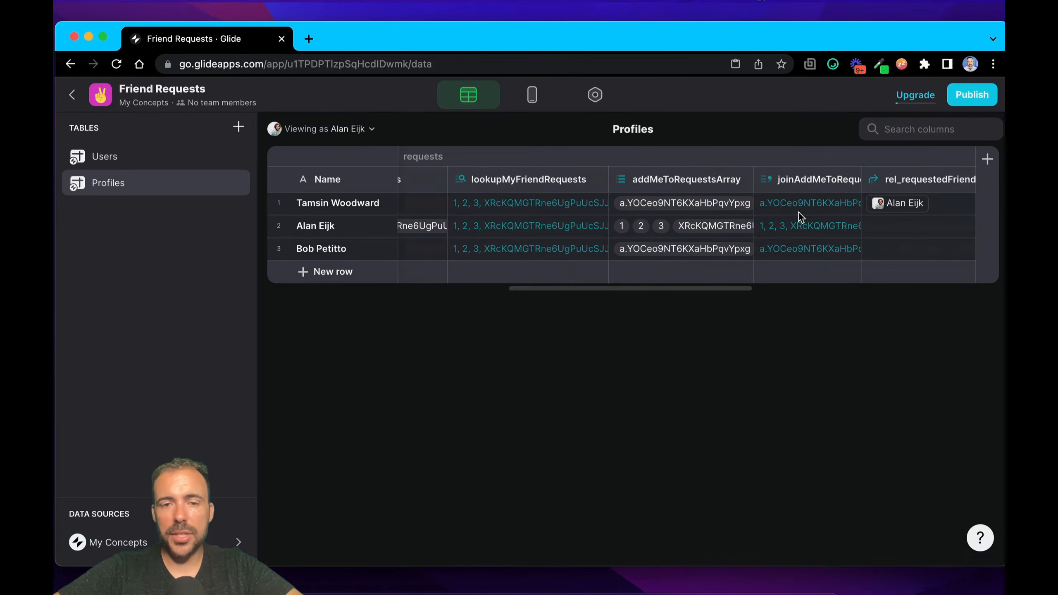
{"action": "scroll", "coordinate": [799, 213], "scroll_direction": "left", "scroll_amount": 5}
{"action": "left_click", "coordinate": [648, 229]}
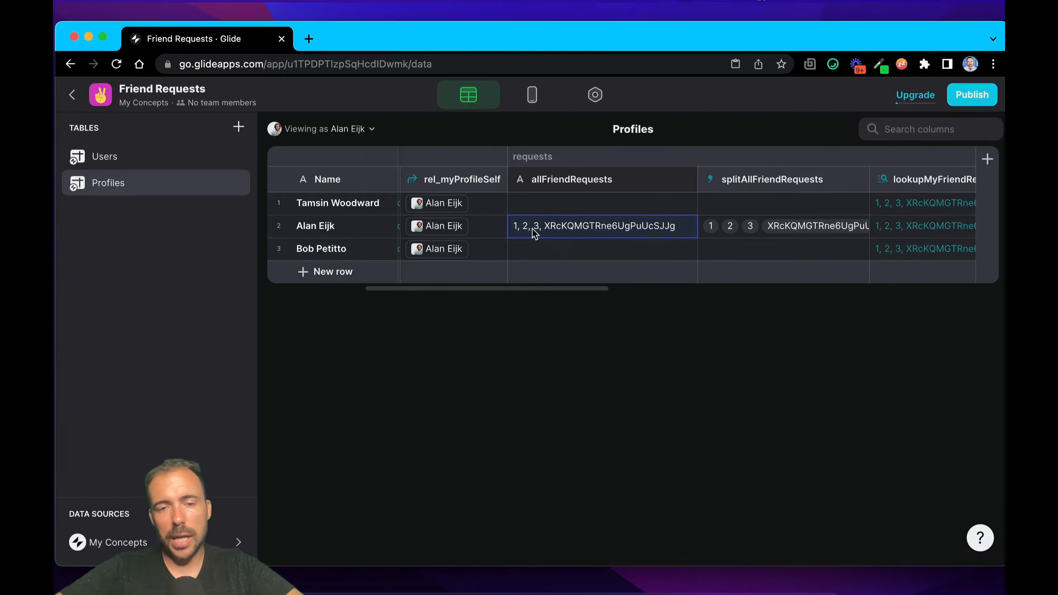
{"action": "scroll", "coordinate": [597, 222], "scroll_direction": "right", "scroll_amount": 1}
{"action": "scroll", "coordinate": [597, 221], "scroll_direction": "right", "scroll_amount": 15}
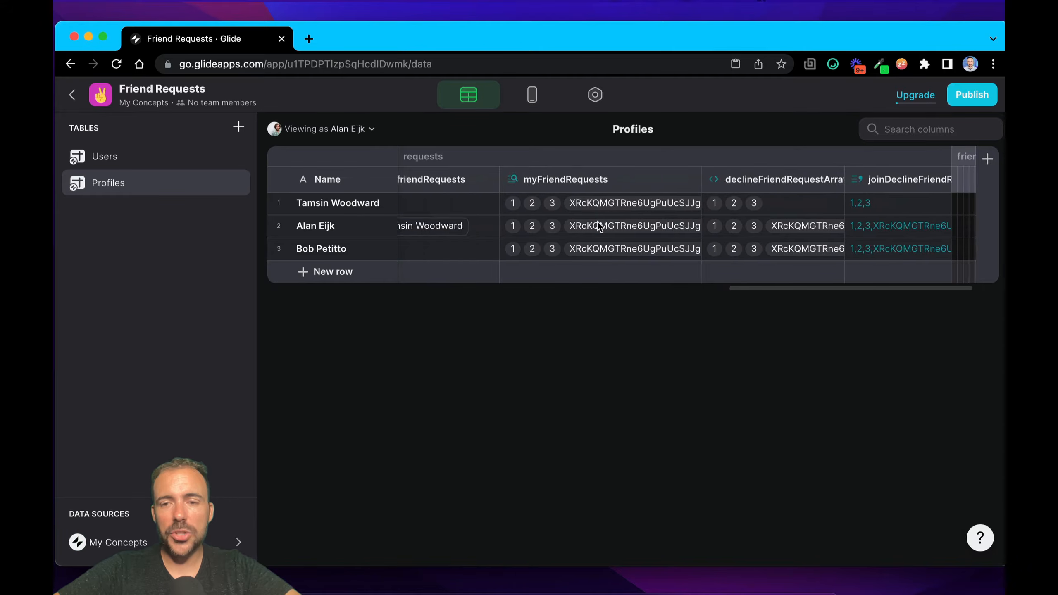
Step: Review the declineFriendRequestArray column's Remove Element description, its myFriendRequests values and userID to remove, and close its configuration
{"action": "double_click", "coordinate": [715, 179]}
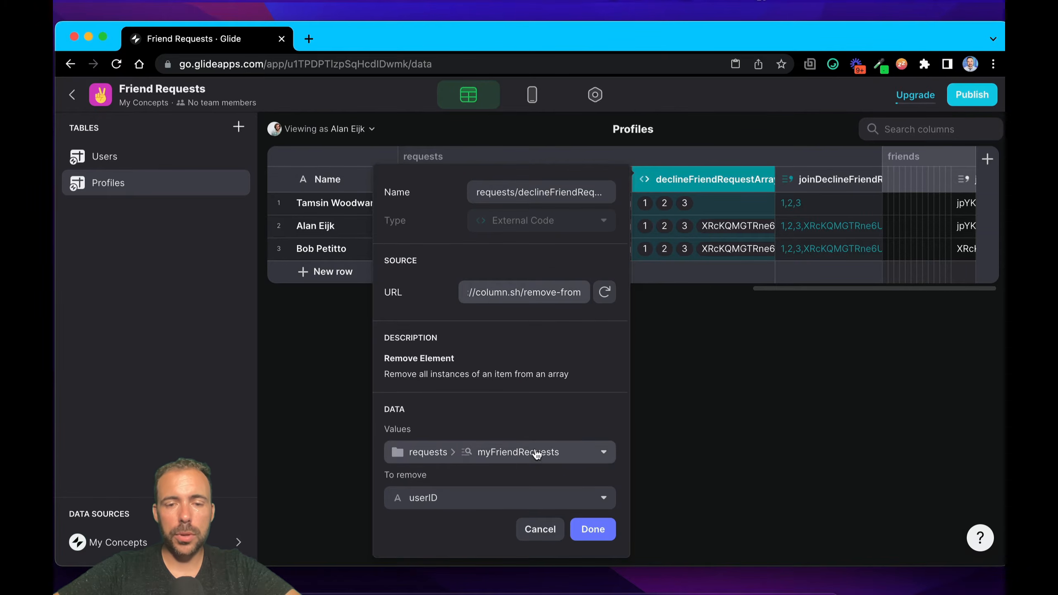
{"action": "left_click_drag", "start_coordinate": [387, 361], "coordinate": [472, 361]}
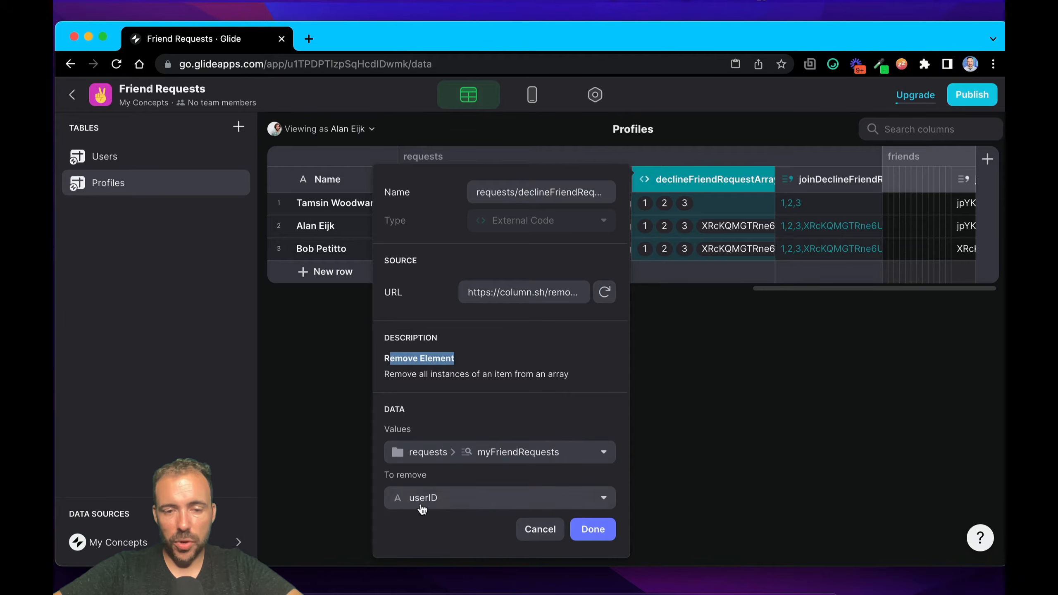
{"action": "left_click", "coordinate": [595, 529]}
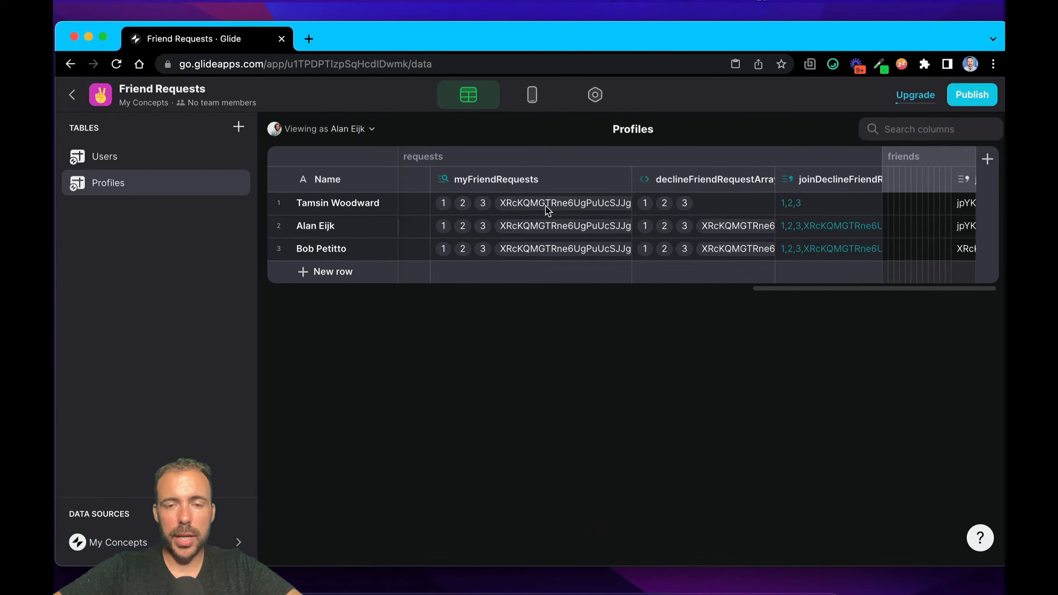
Step: Trace the first profile's requests from myFriendRequests through declineFriendRequestArray to the joined decline list
{"action": "left_click", "coordinate": [561, 206]}
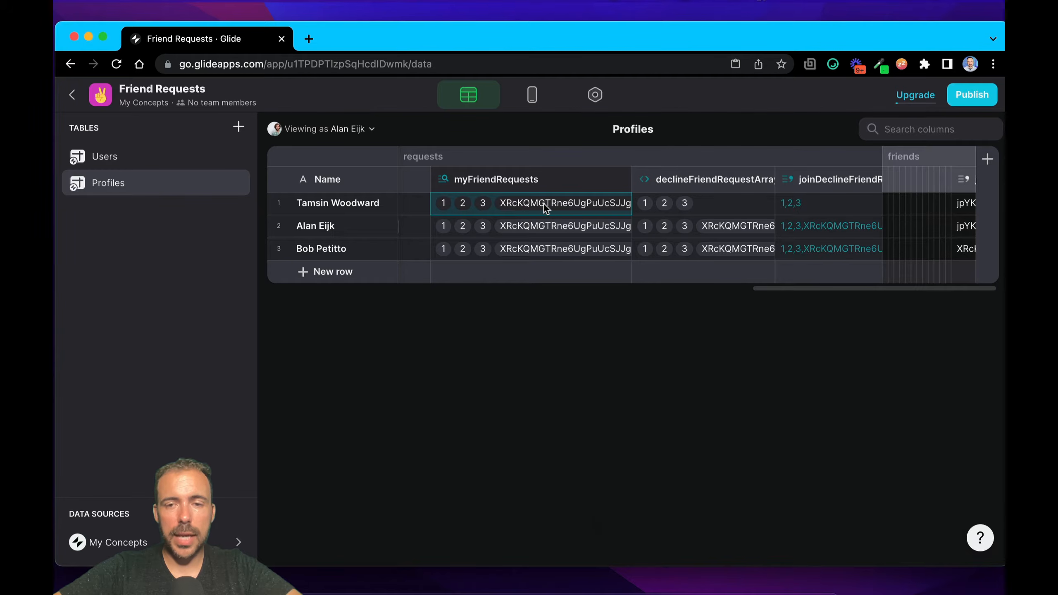
{"action": "left_click", "coordinate": [692, 209]}
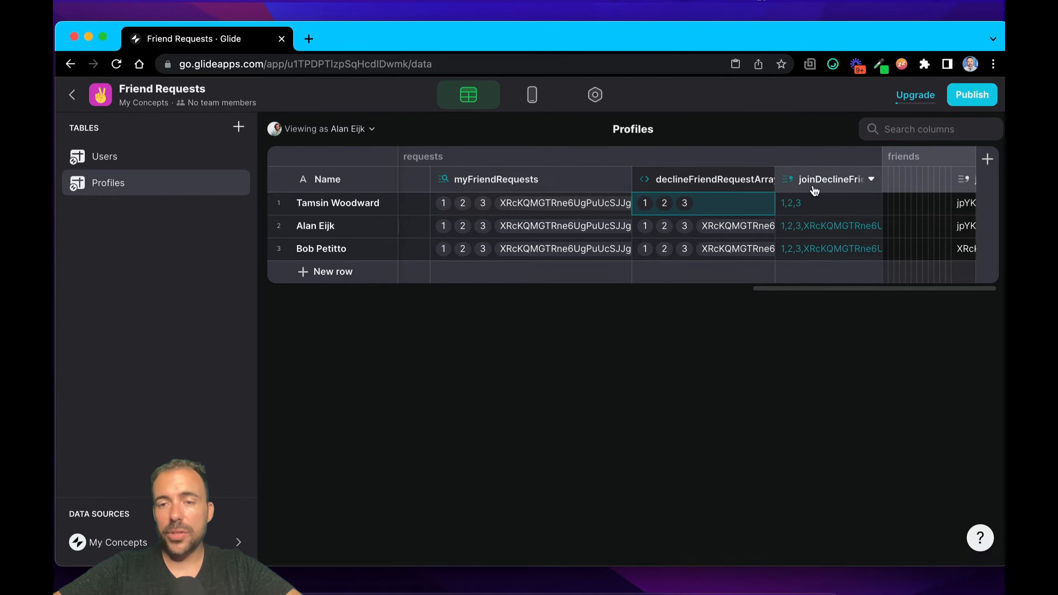
{"action": "left_click", "coordinate": [832, 203]}
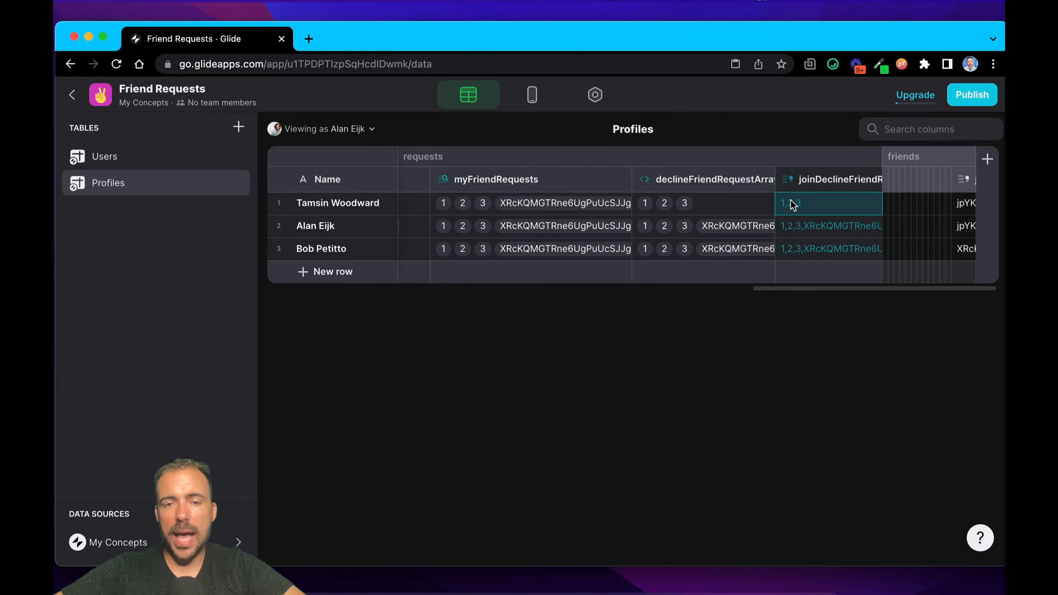
{"action": "scroll", "coordinate": [792, 204], "scroll_direction": "left", "scroll_amount": 10}
{"action": "scroll", "coordinate": [792, 204], "scroll_direction": "right", "scroll_amount": 10}
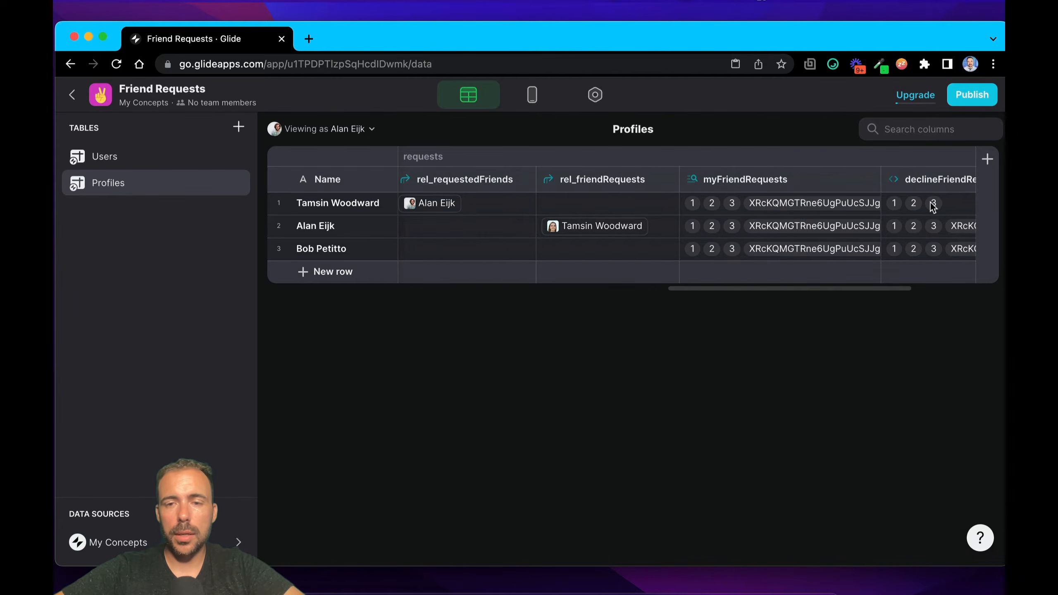
Step: Replace the second profile's allFriendRequests value with 1,2,3 from the first profile's joined decline column
{"action": "left_click", "coordinate": [799, 204]}
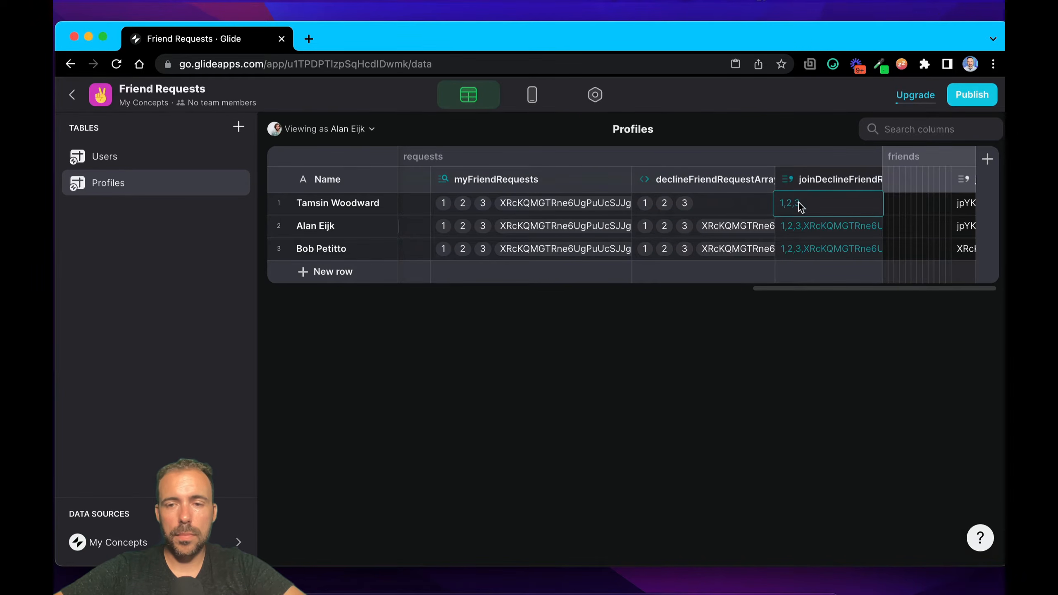
{"action": "scroll", "coordinate": [667, 228], "scroll_direction": "left", "scroll_amount": 12}
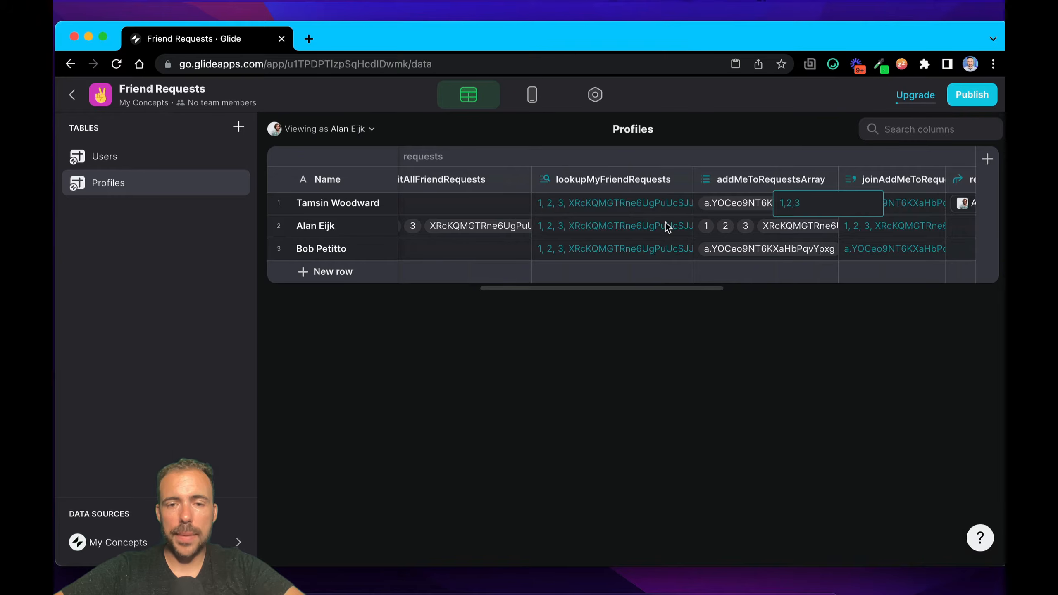
{"action": "double_click", "coordinate": [436, 235]}
{"action": "type", "text": "1,2,3"}
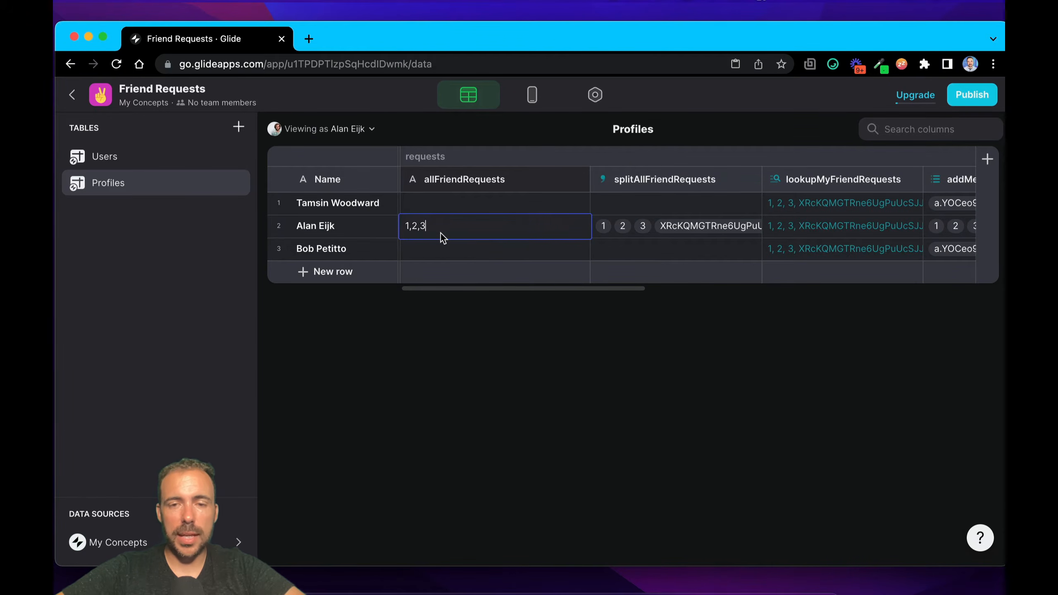
{"action": "key", "text": "Return"}
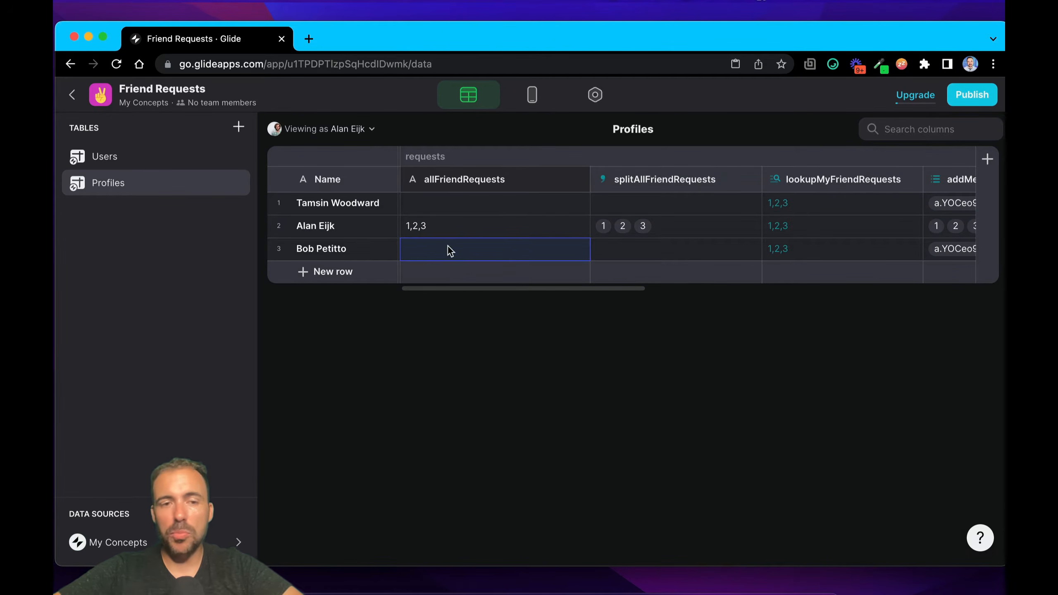
{"action": "left_click", "coordinate": [463, 235]}
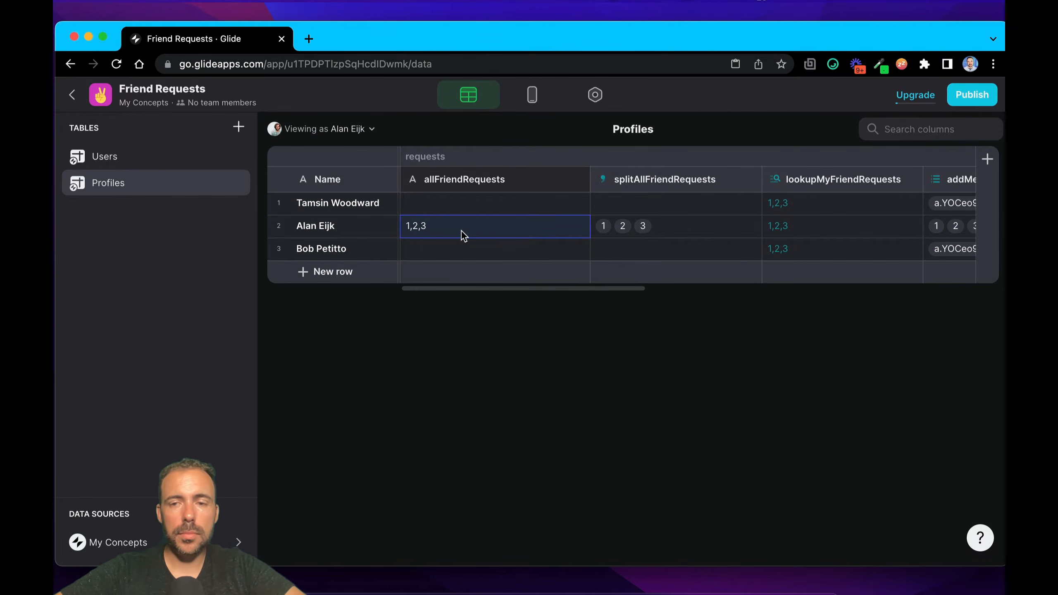
Step: Collapse the requests column group and expand the friends column group in the Profiles table
{"action": "scroll", "coordinate": [461, 234], "scroll_direction": "left", "scroll_amount": 1}
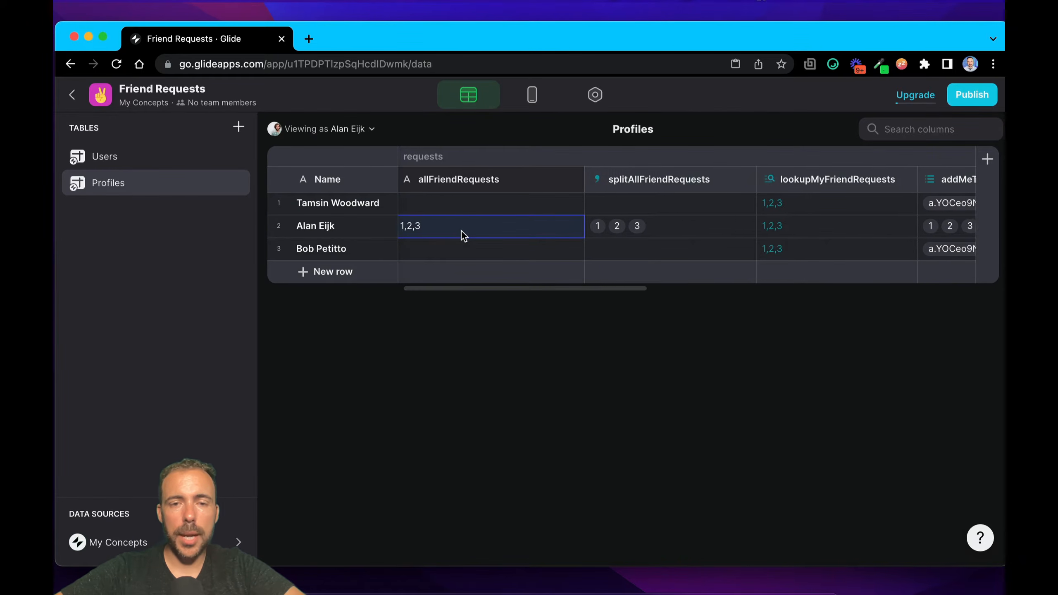
{"action": "left_click", "coordinate": [447, 158]}
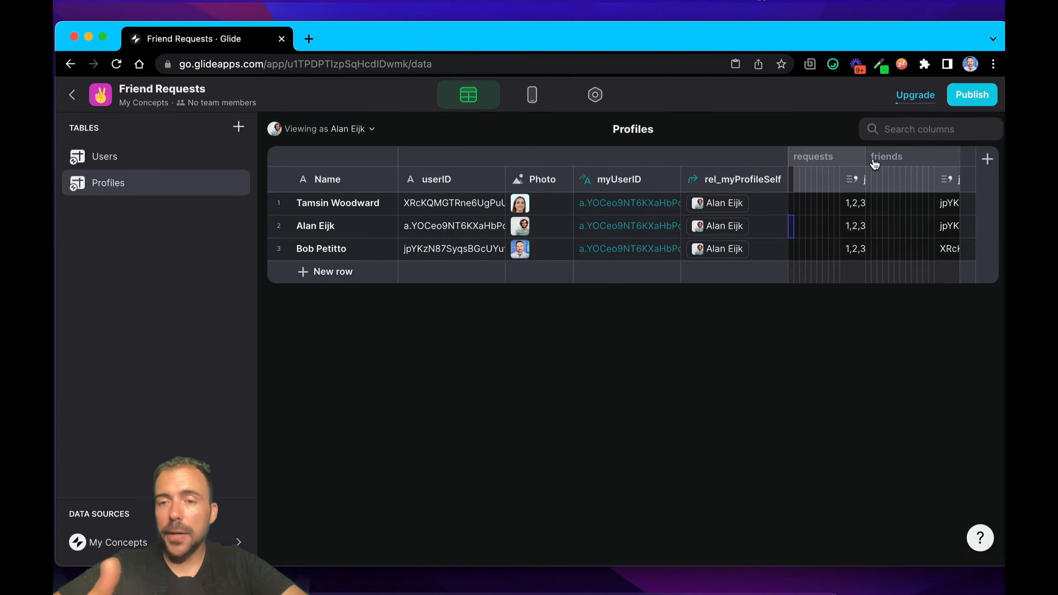
{"action": "left_click", "coordinate": [886, 160]}
{"action": "scroll", "coordinate": [883, 219], "scroll_direction": "right", "scroll_amount": 10}
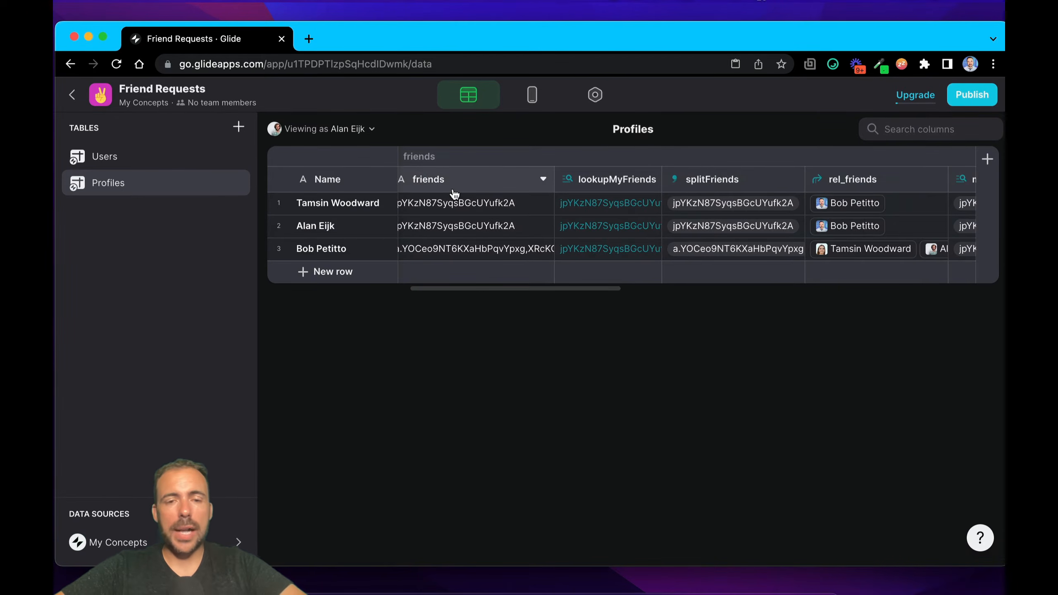
{"action": "scroll", "coordinate": [459, 202], "scroll_direction": "left", "scroll_amount": 2}
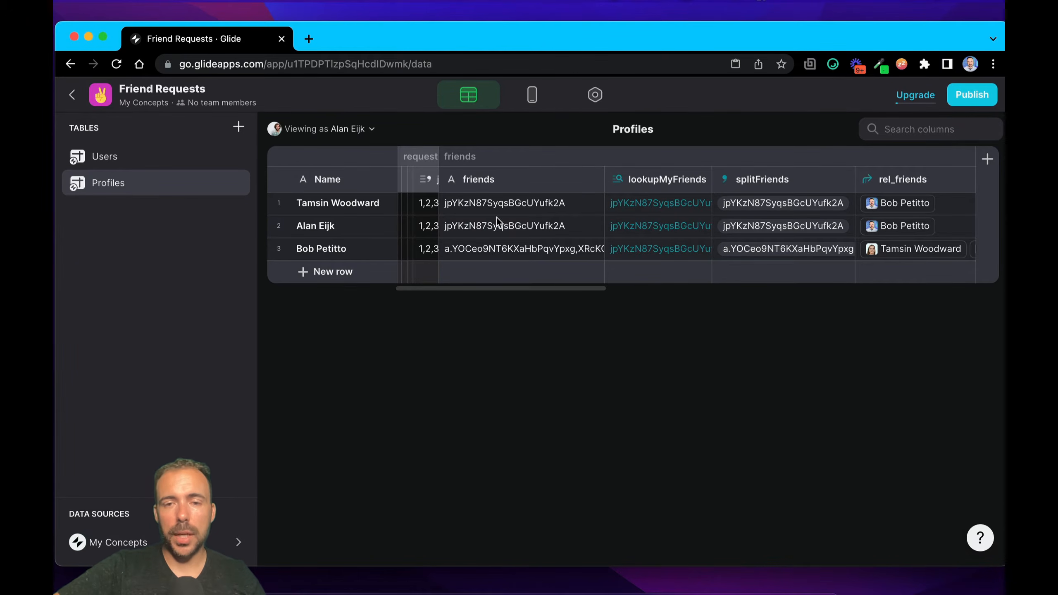
Step: Review the lookupMyFriends source through rel_myProfileSelf to friends, close its configuration, and check its value in each profile row
{"action": "double_click", "coordinate": [642, 187]}
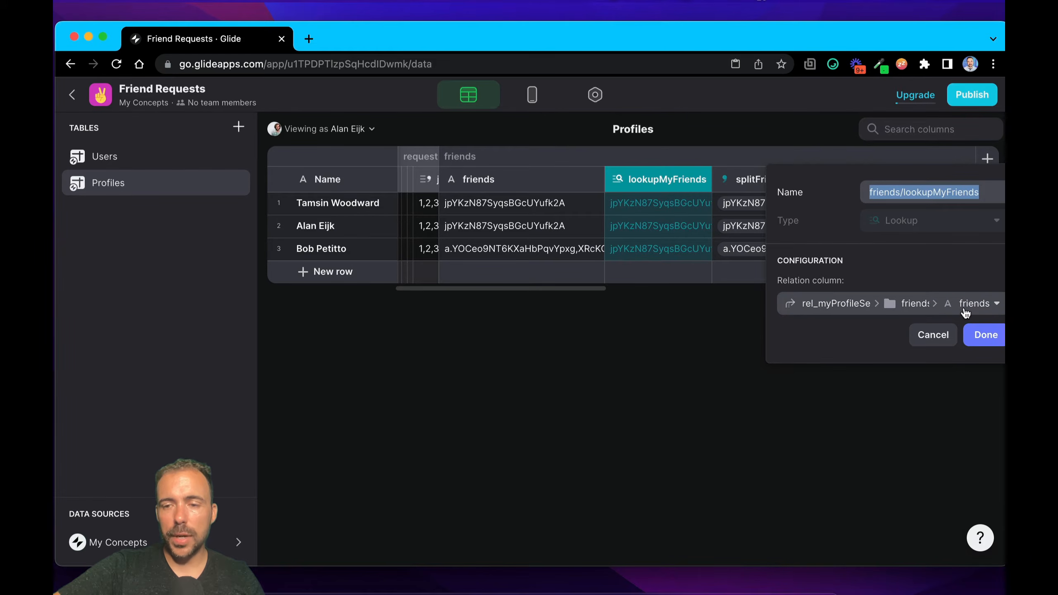
{"action": "left_click", "coordinate": [979, 340]}
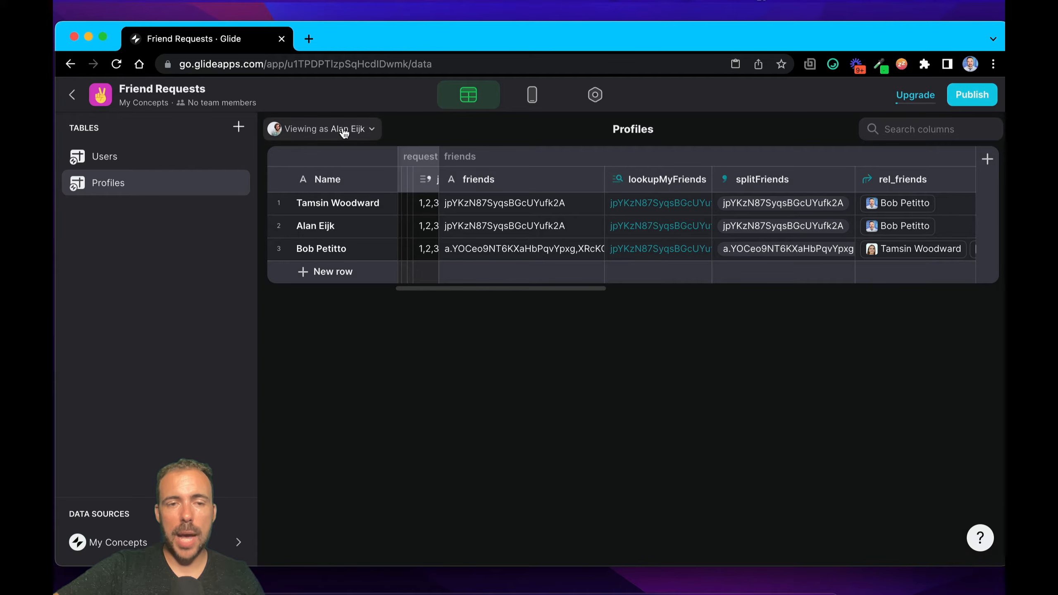
{"action": "left_click", "coordinate": [668, 206]}
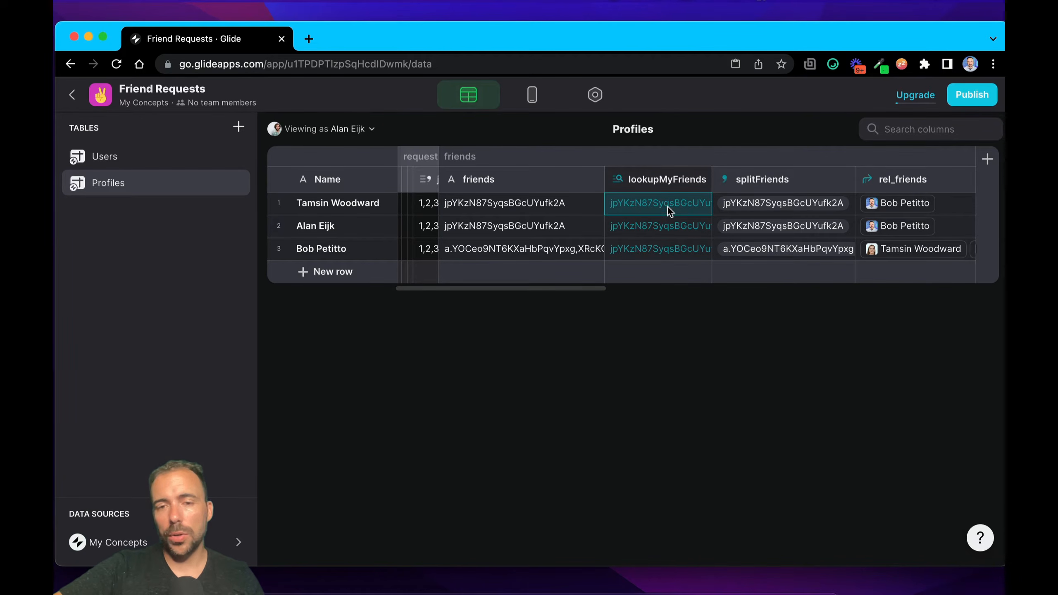
{"action": "left_click", "coordinate": [663, 225]}
{"action": "left_click", "coordinate": [667, 246]}
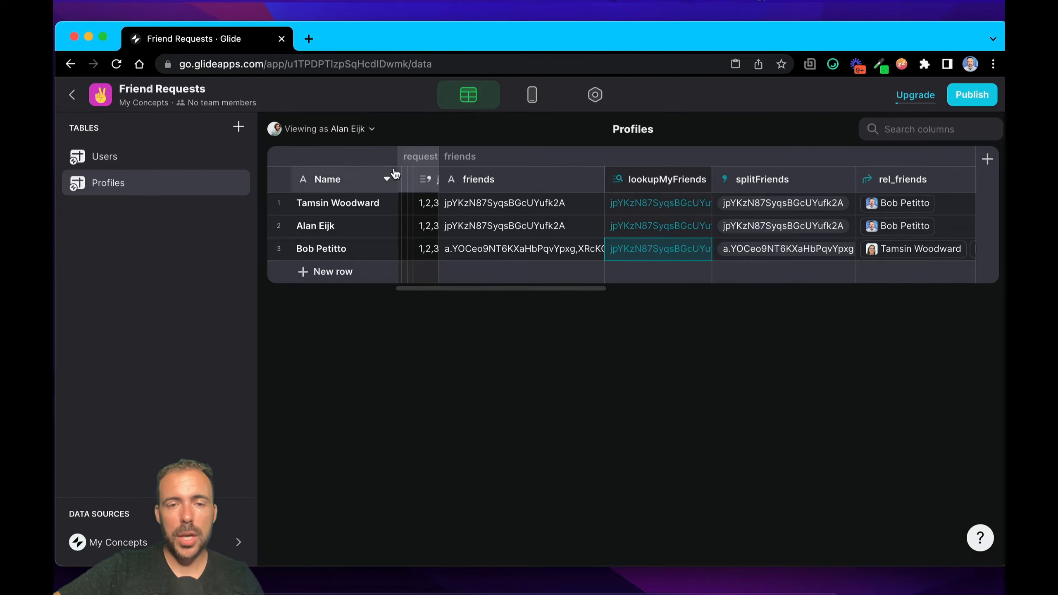
Step: Compare the second profile's friends data with the lookupMyFriends values in all three rows
{"action": "left_click", "coordinate": [342, 229]}
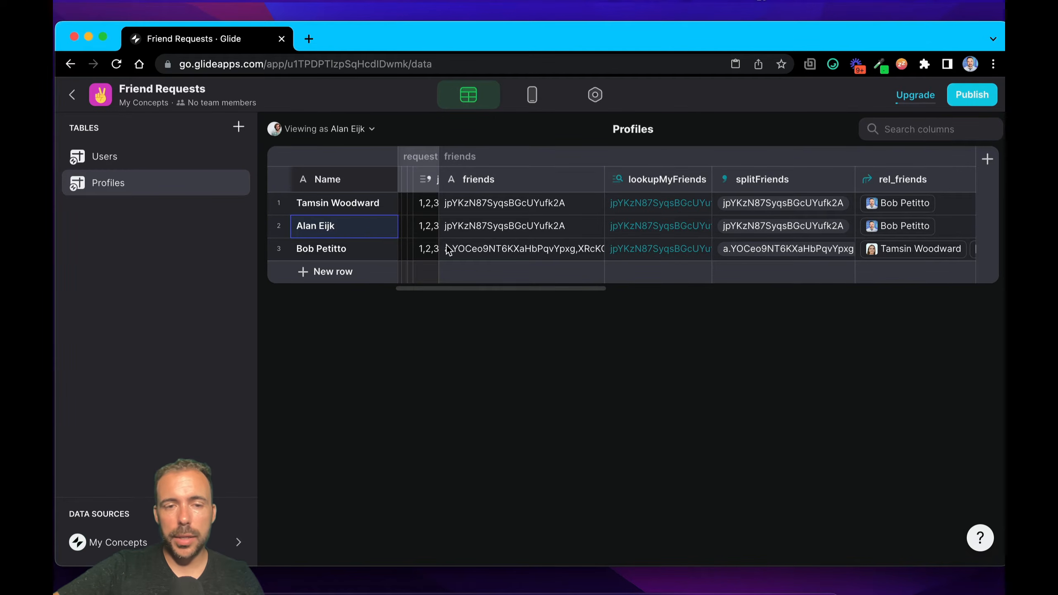
{"action": "key", "text": "Escape"}
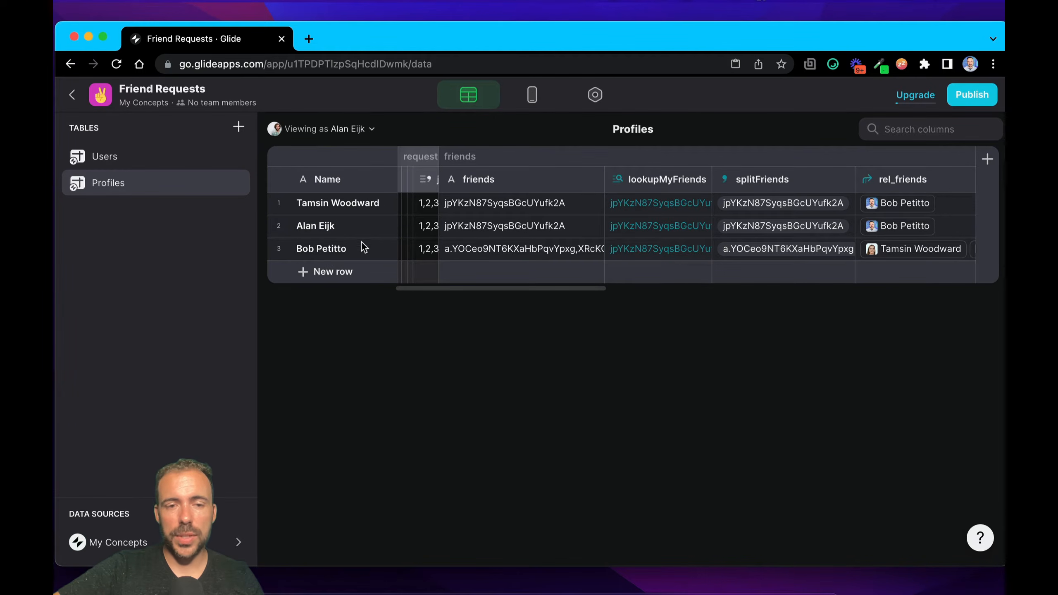
{"action": "left_click", "coordinate": [648, 202]}
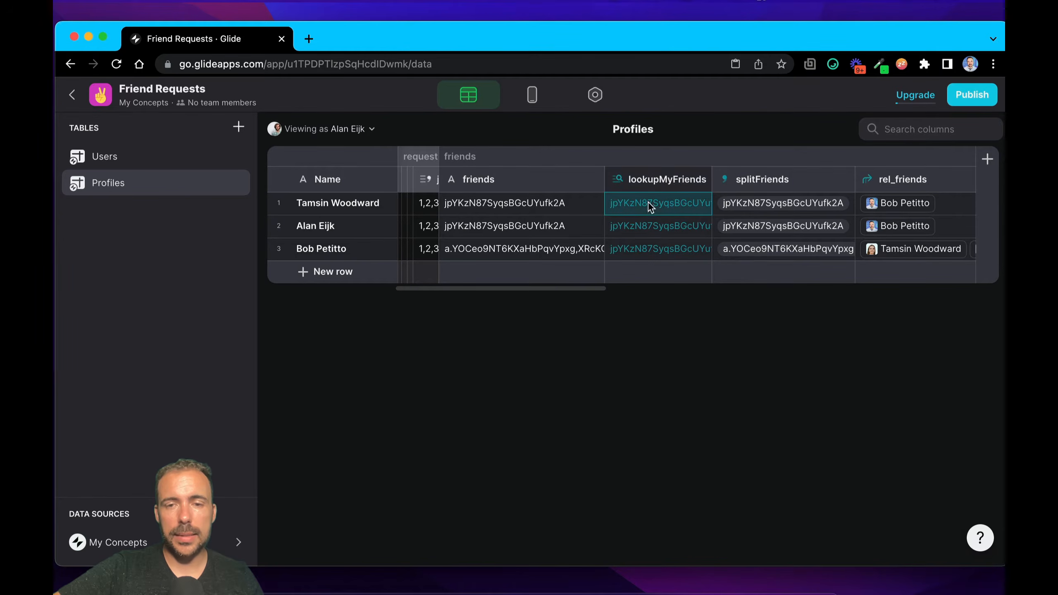
{"action": "left_click", "coordinate": [649, 226]}
{"action": "left_click", "coordinate": [650, 206]}
{"action": "left_click", "coordinate": [649, 231]}
{"action": "left_click", "coordinate": [650, 249]}
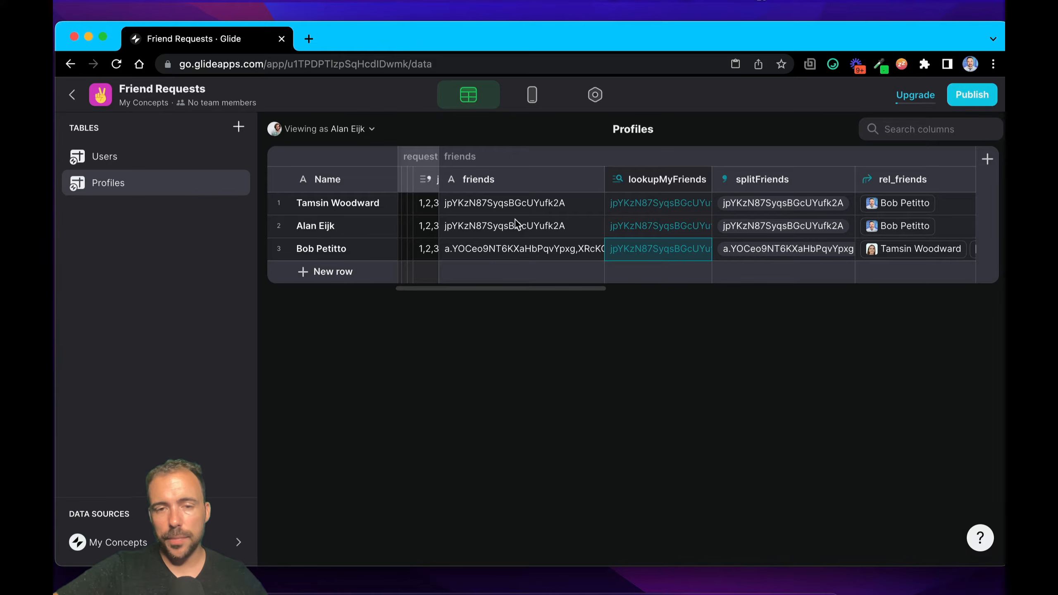
Step: Examine the third profile's friends list, and view the table as that profile's user to check lookupMyFriends
{"action": "left_click", "coordinate": [346, 249]}
{"action": "left_click", "coordinate": [451, 243]}
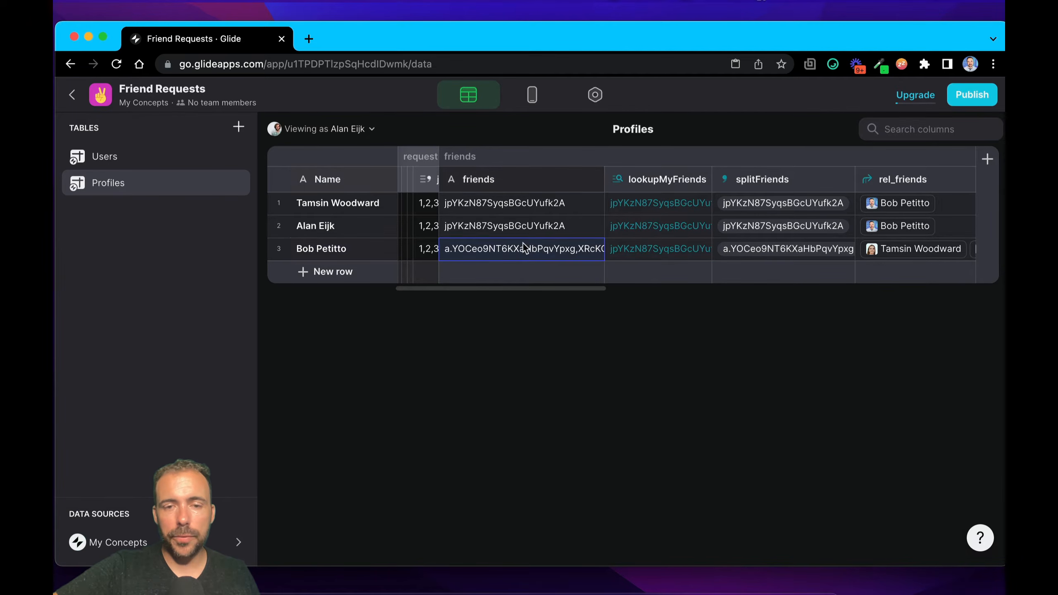
{"action": "left_click", "coordinate": [345, 137]}
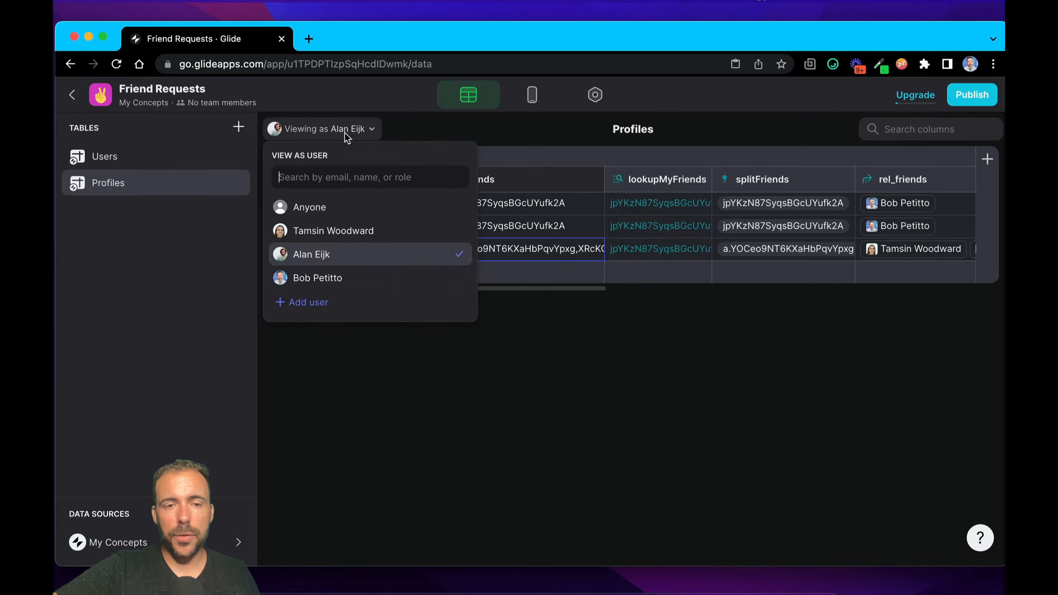
{"action": "left_click", "coordinate": [316, 278]}
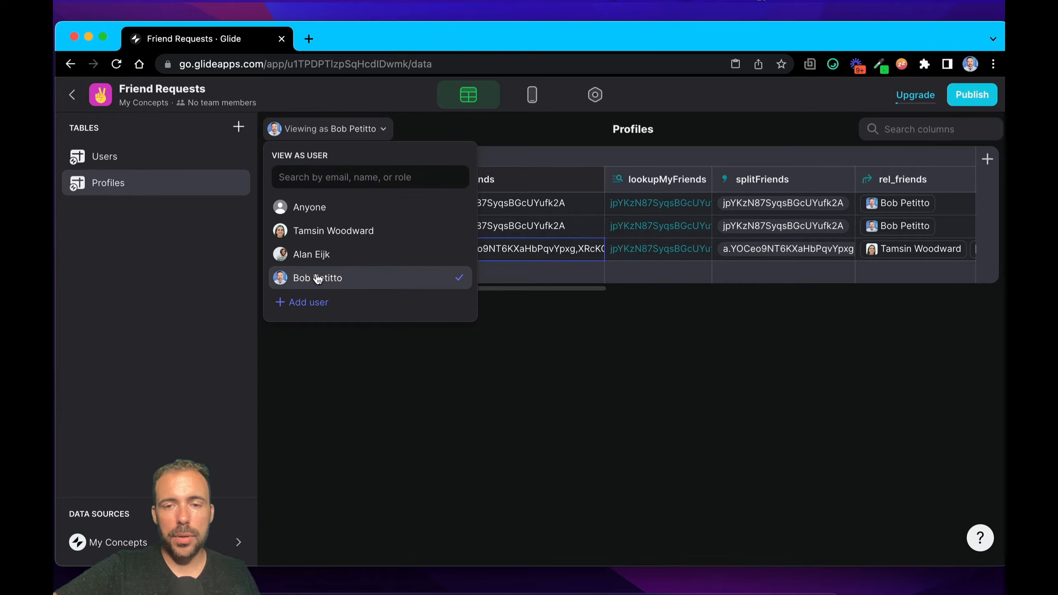
Step: Check the lookupMyFriends value in each of the three profile rows
{"action": "left_click", "coordinate": [633, 204]}
{"action": "left_click", "coordinate": [628, 238]}
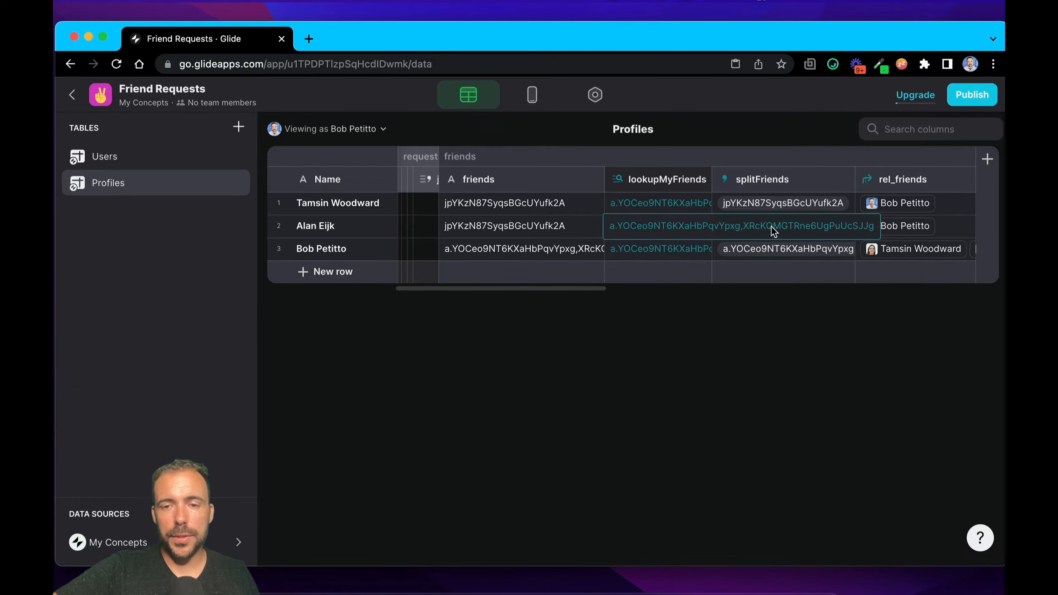
{"action": "left_click", "coordinate": [685, 253]}
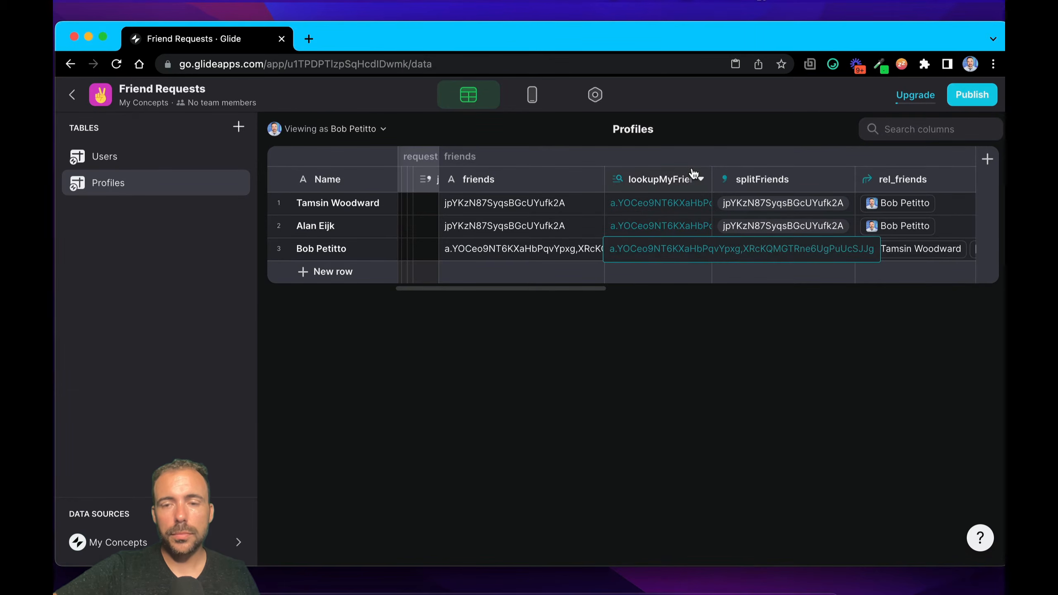
{"action": "left_click", "coordinate": [645, 208]}
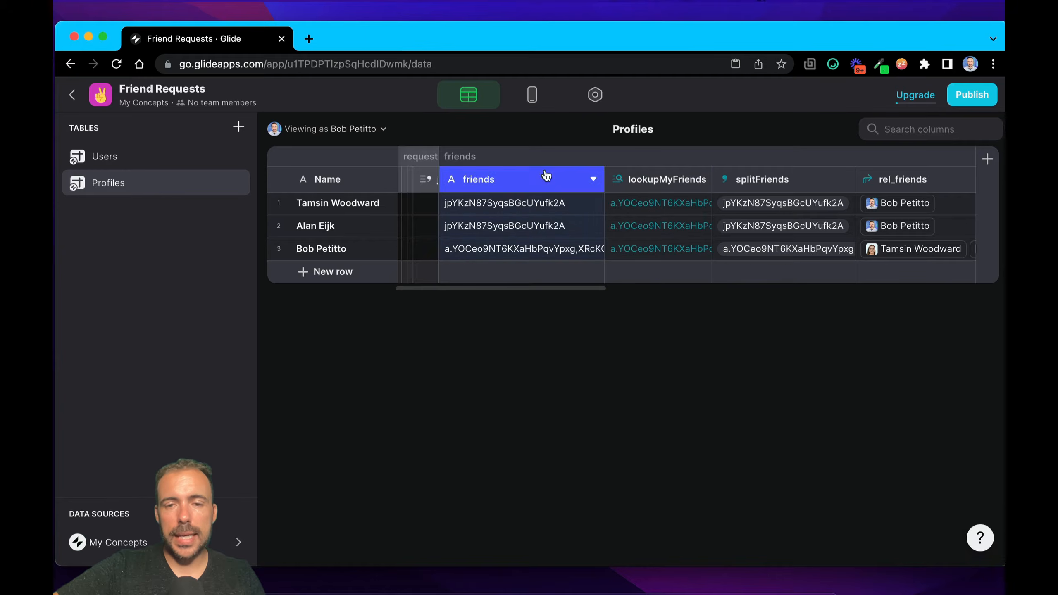
Step: Compare the friends column with the splitFriends column in the Profiles table
{"action": "left_click", "coordinate": [782, 180]}
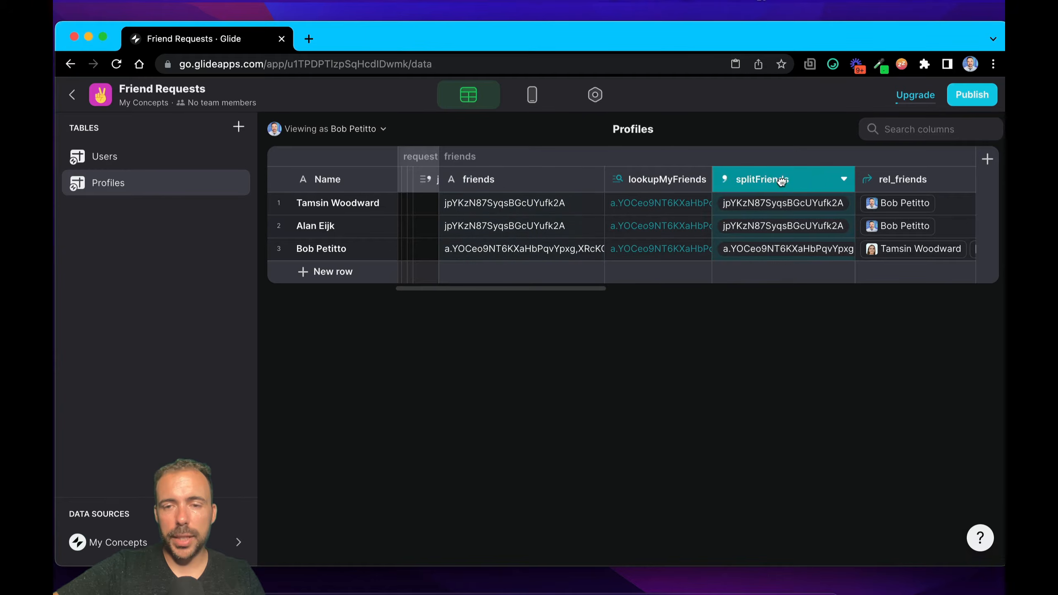
{"action": "left_click", "coordinate": [504, 188]}
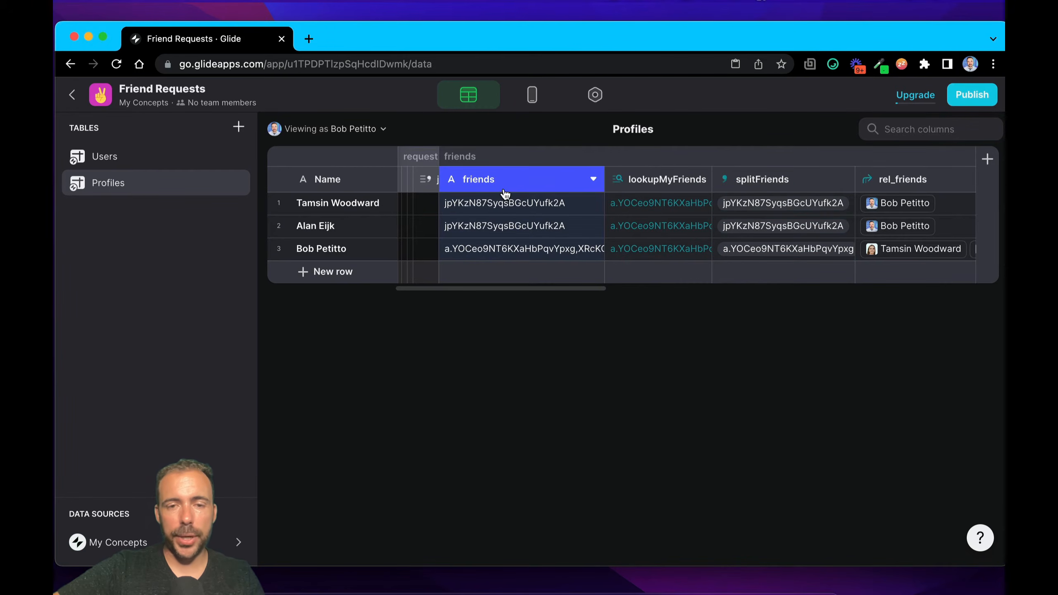
{"action": "left_click", "coordinate": [779, 183]}
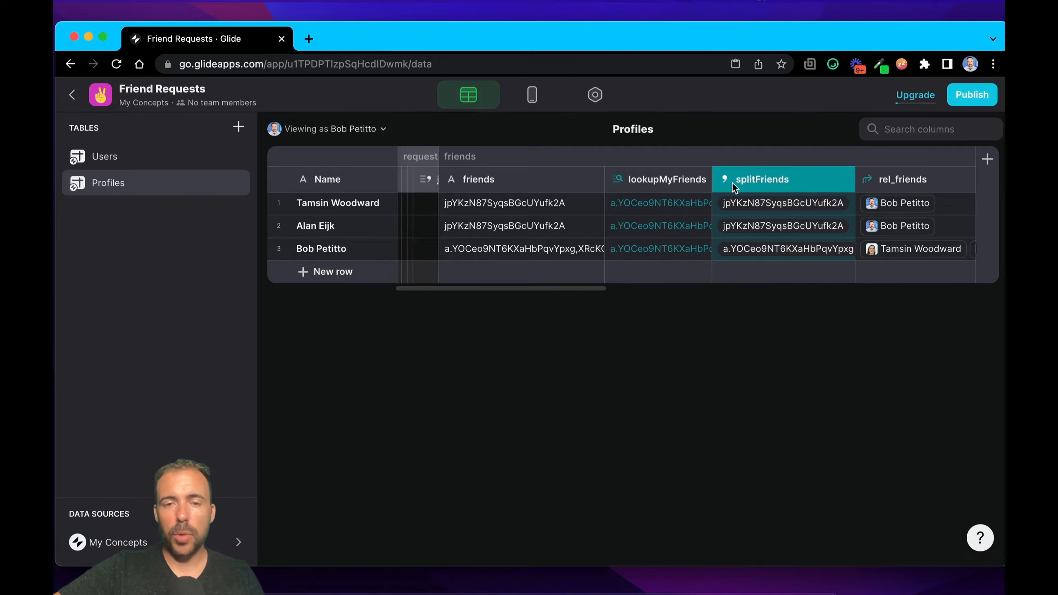
{"action": "left_click", "coordinate": [528, 179]}
Step: Examine the rel_friends relation in all three profile rows to see which profiles each one links to
{"action": "scroll", "coordinate": [769, 225], "scroll_direction": "right", "scroll_amount": 3}
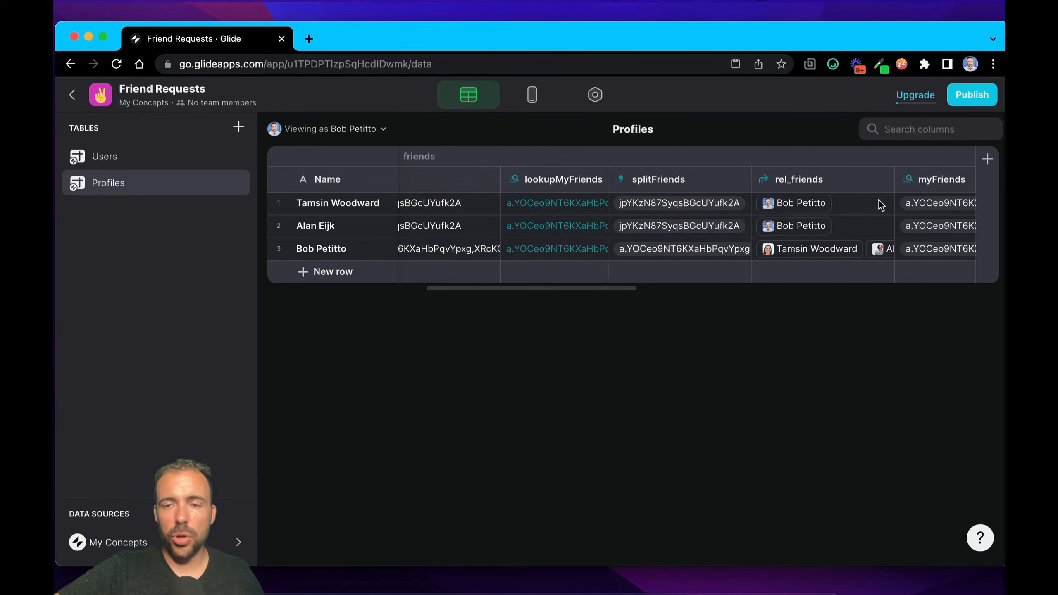
{"action": "left_click", "coordinate": [856, 204]}
{"action": "left_click", "coordinate": [852, 227]}
{"action": "left_click", "coordinate": [852, 246]}
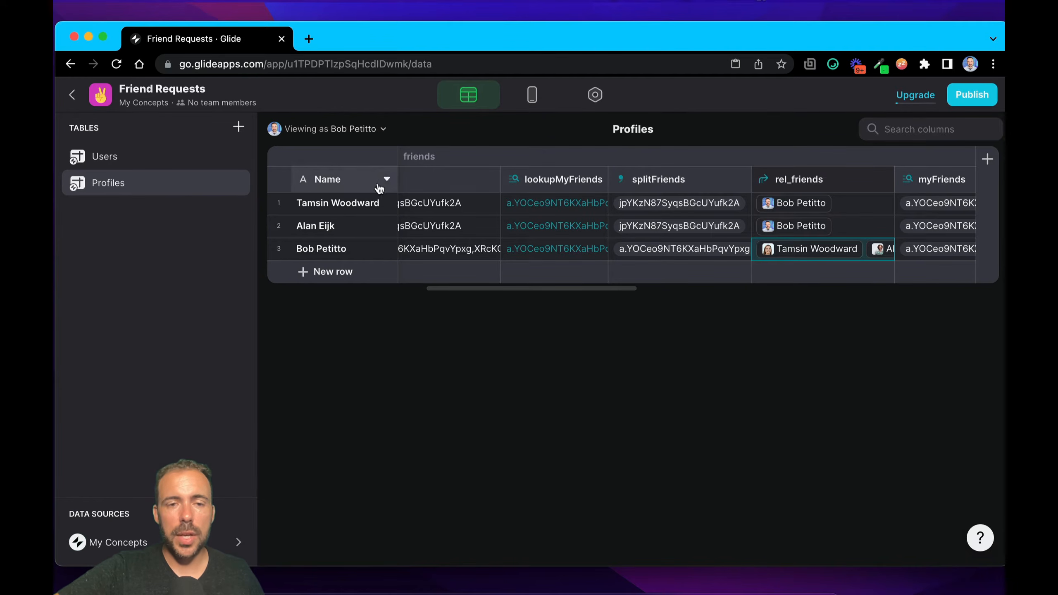
{"action": "left_click", "coordinate": [901, 207]}
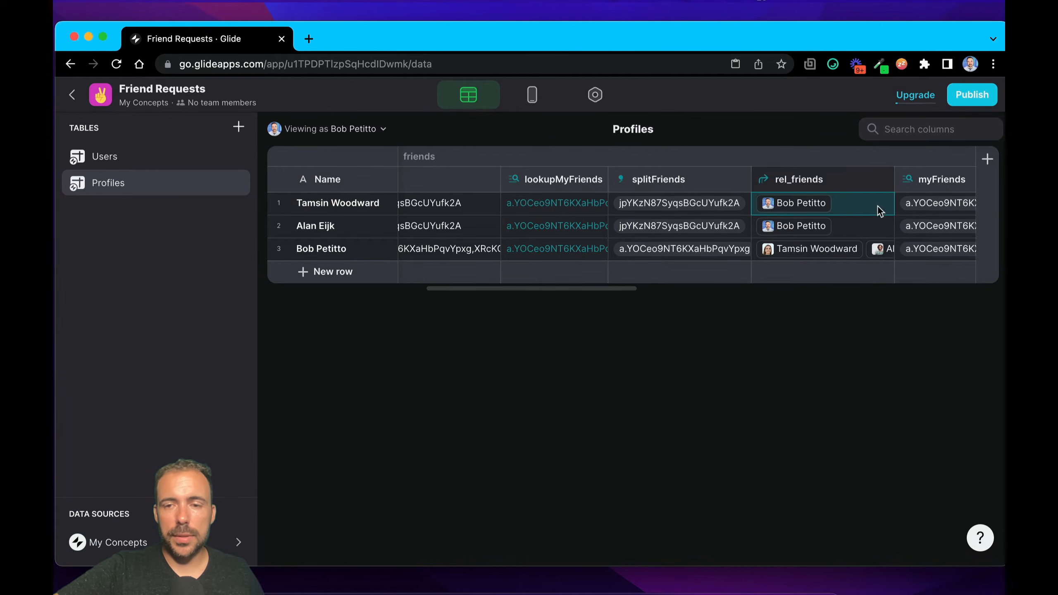
{"action": "left_click", "coordinate": [852, 230]}
{"action": "left_click", "coordinate": [826, 250]}
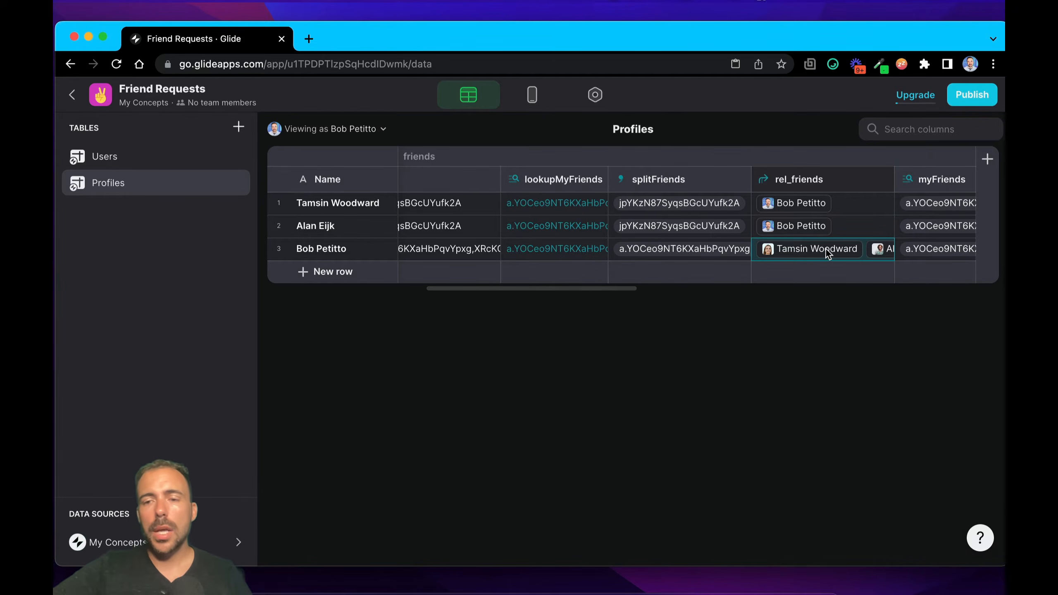
Step: Rename the myFriends lookup column as friends/myFriendsArray and save it
{"action": "scroll", "coordinate": [826, 249], "scroll_direction": "right", "scroll_amount": 3}
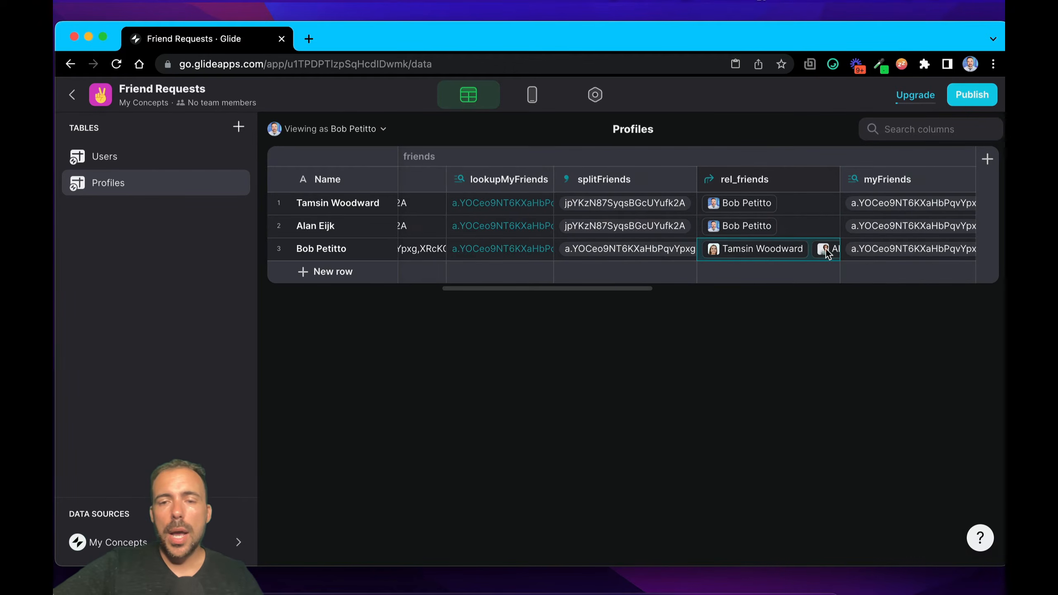
{"action": "left_click", "coordinate": [498, 182]}
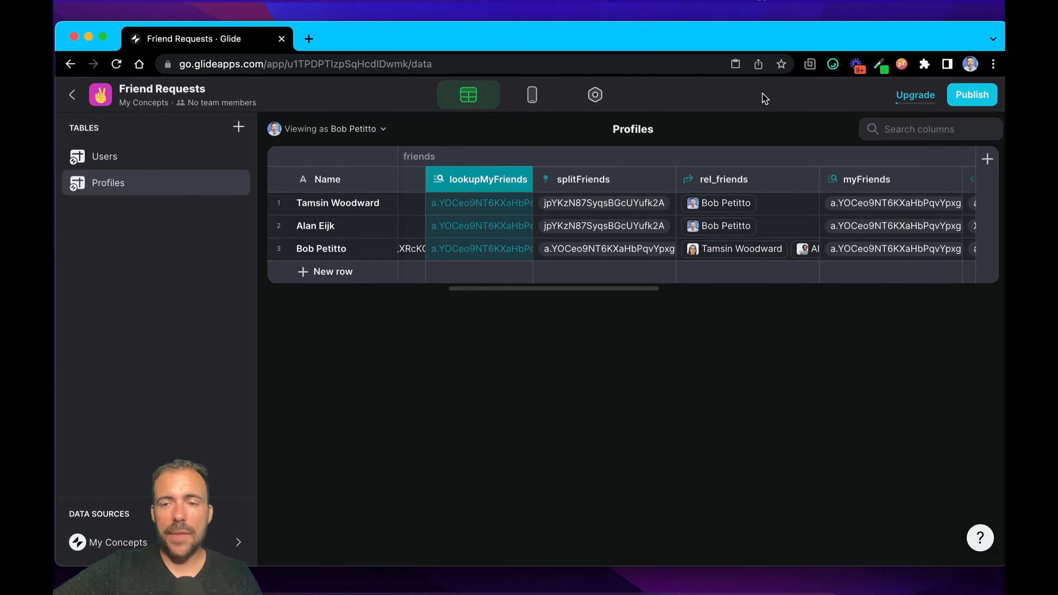
{"action": "double_click", "coordinate": [872, 182]}
{"action": "left_click", "coordinate": [753, 187]}
{"action": "type", "text": "Array"}
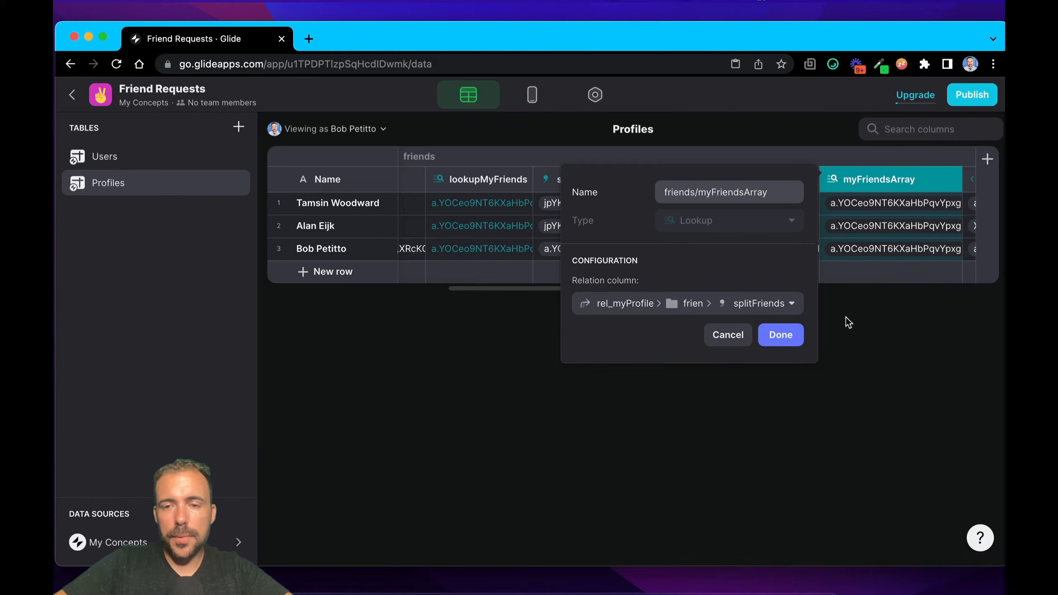
{"action": "left_click", "coordinate": [781, 335]}
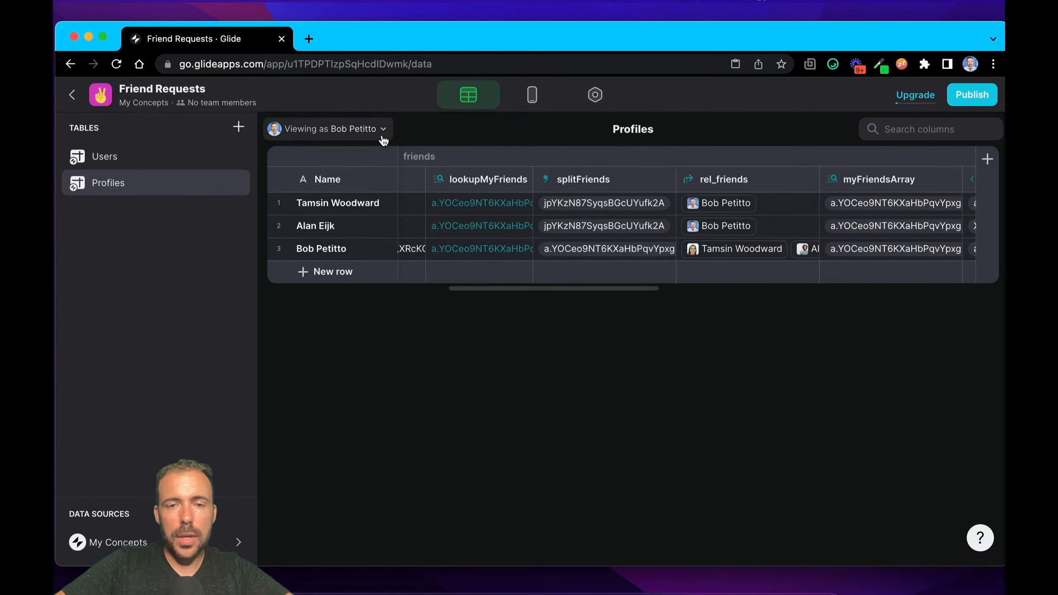
Step: Shorten the lookupMyFriends column's name to friends/myFriends in its configuration
{"action": "double_click", "coordinate": [466, 180]}
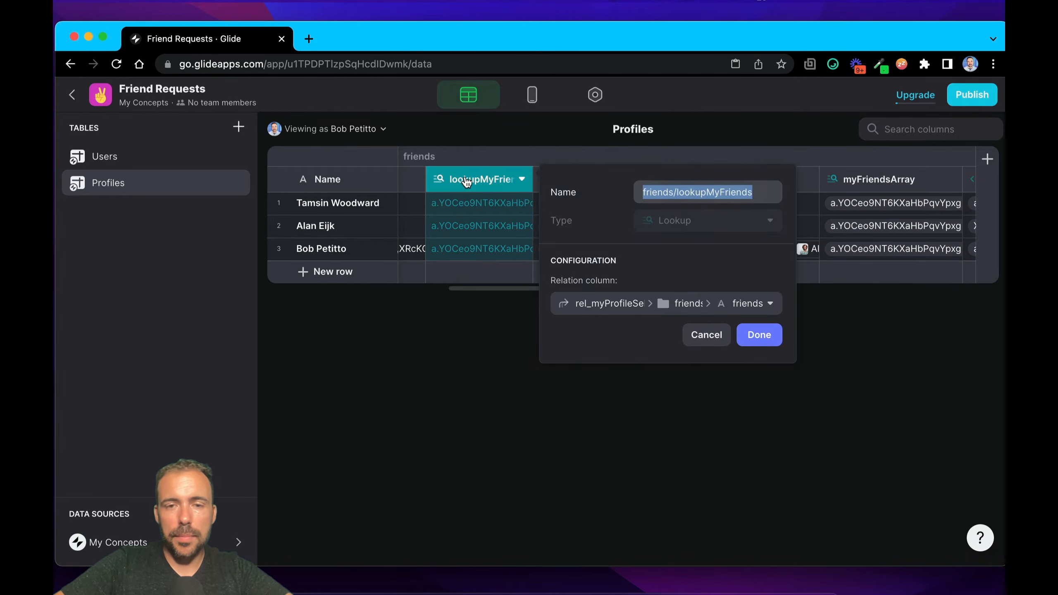
{"action": "left_click", "coordinate": [713, 192]}
{"action": "left_click_drag", "start_coordinate": [713, 193], "coordinate": [681, 193]}
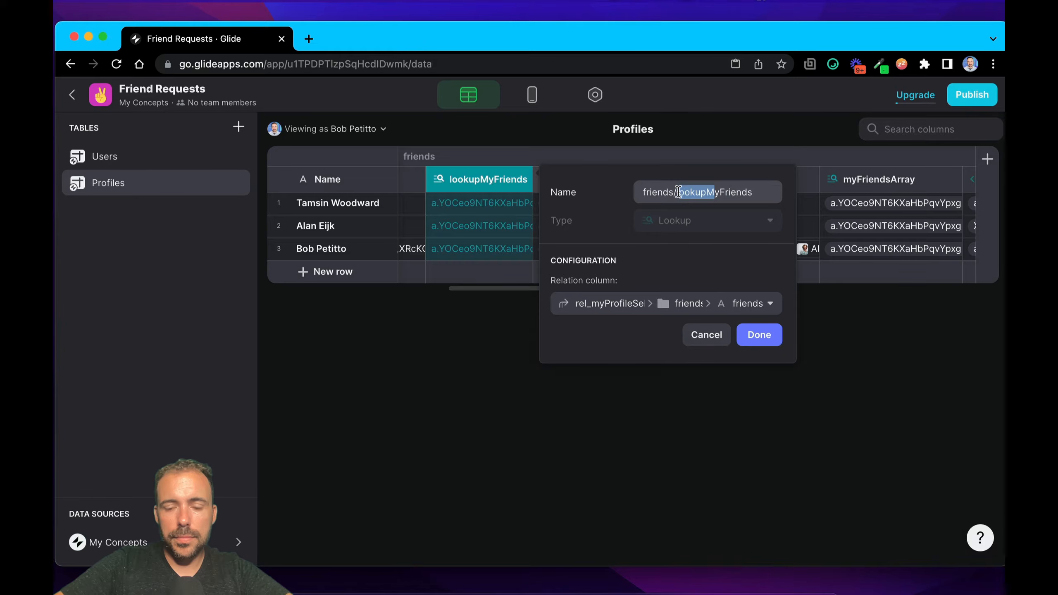
{"action": "type", "text": "m"}
{"action": "left_click", "coordinate": [679, 192]}
{"action": "key", "text": "BackSpace"}
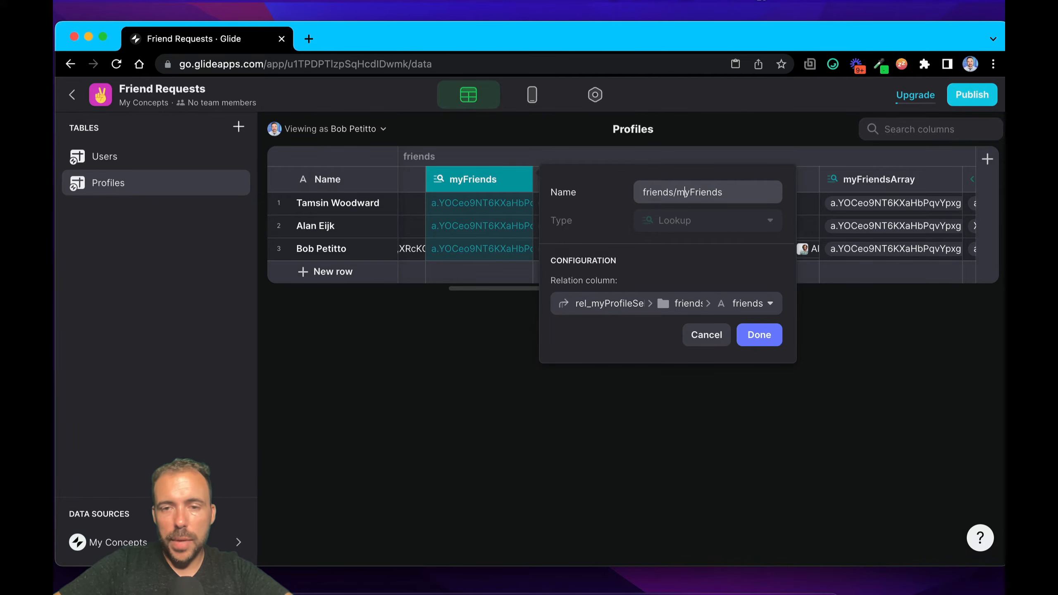
{"action": "type", "text": "CSV"}
{"action": "key", "text": "BackSpace"}
{"action": "key", "text": "BackSpace"}
{"action": "key", "text": "BackSpace"}
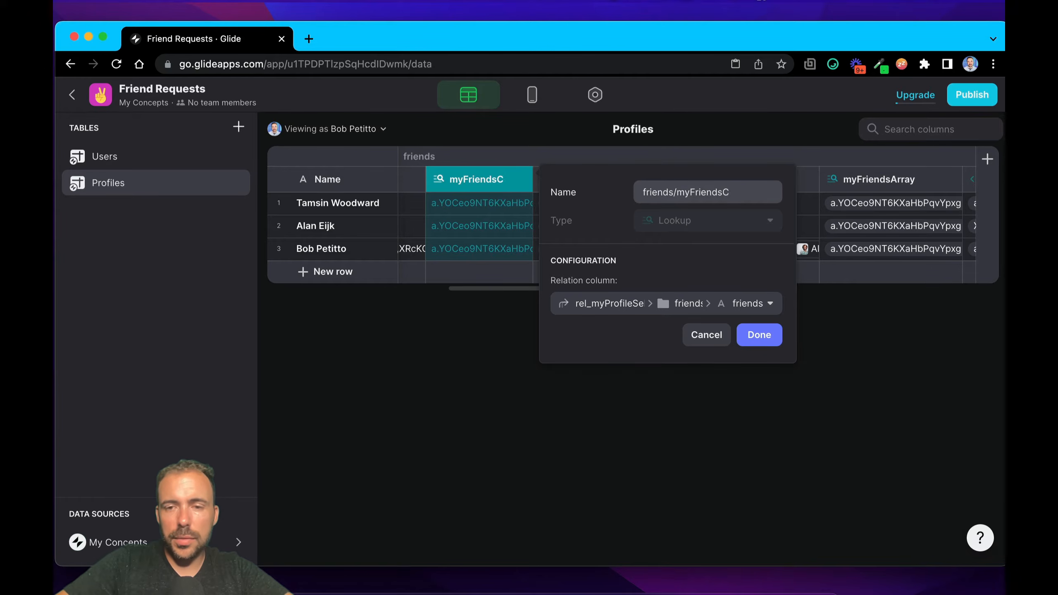
Step: Change the lookup column's name to friends/joinMyFriends and save it
{"action": "left_click", "coordinate": [678, 193]}
{"action": "type", "text": "Join"}
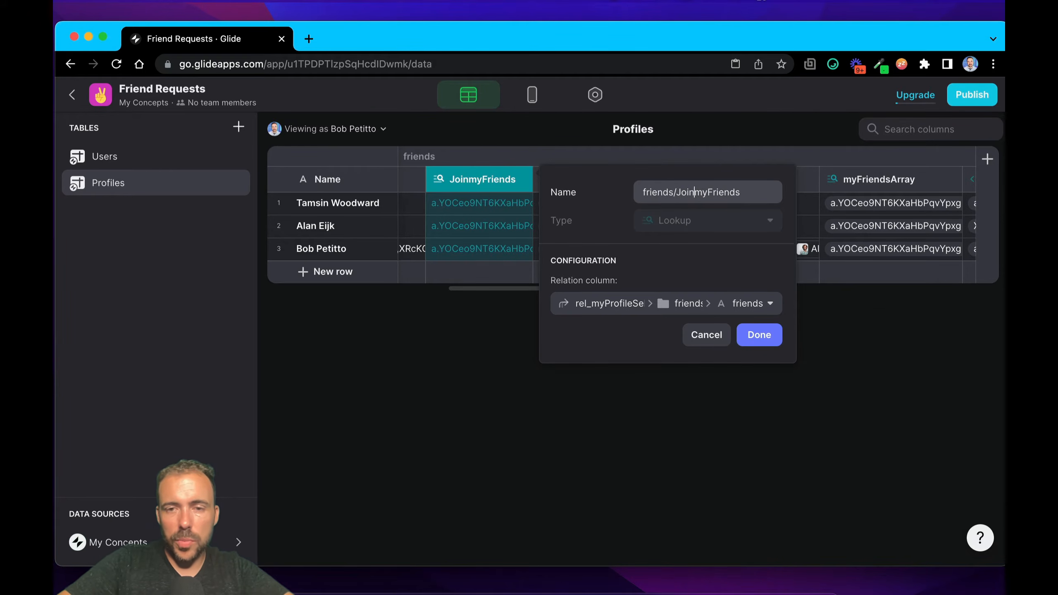
{"action": "key", "text": "BackSpace"}
{"action": "key", "text": "BackSpace"}
{"action": "key", "text": "BackSpace"}
{"action": "key", "text": "BackSpace"}
{"action": "type", "text": "join"}
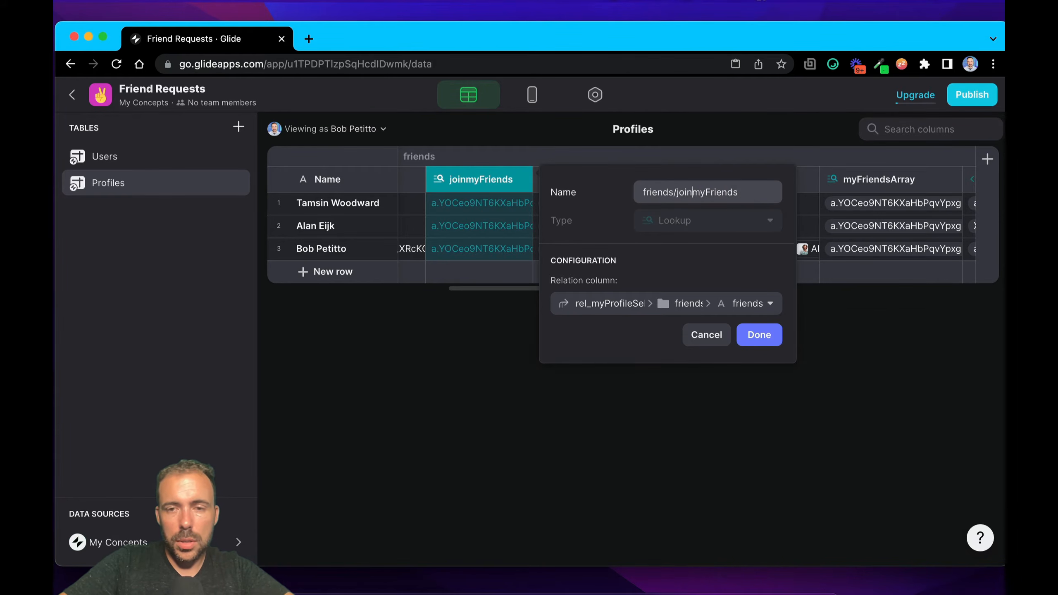
{"action": "key", "text": "Delete"}
{"action": "type", "text": "M"}
{"action": "left_click", "coordinate": [760, 339]}
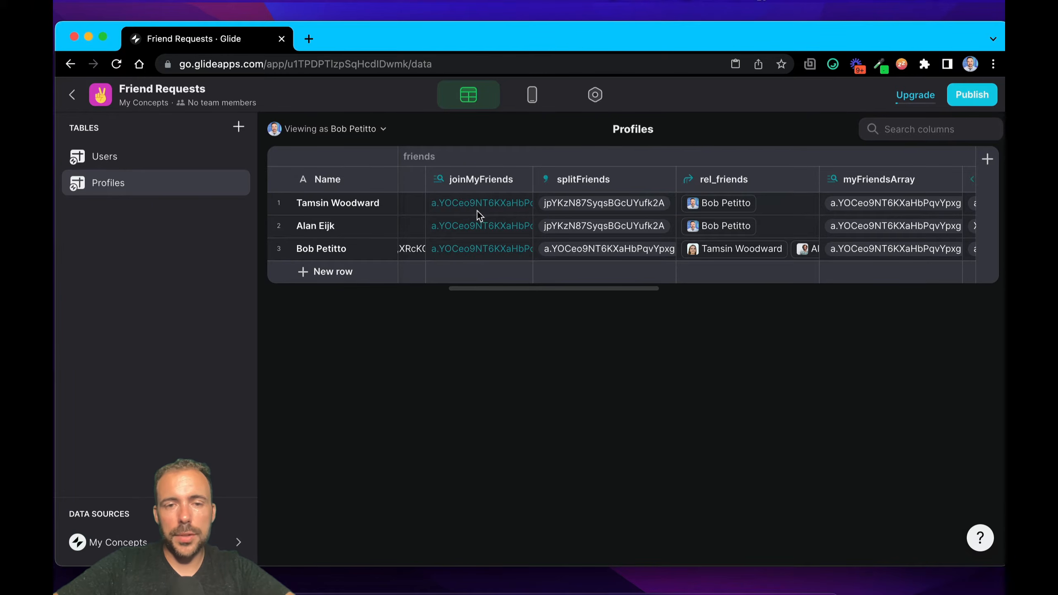
Step: Review the myFriendsArray lookup's relation source, close its configuration, and inspect the array values in the profile rows
{"action": "left_click", "coordinate": [865, 226]}
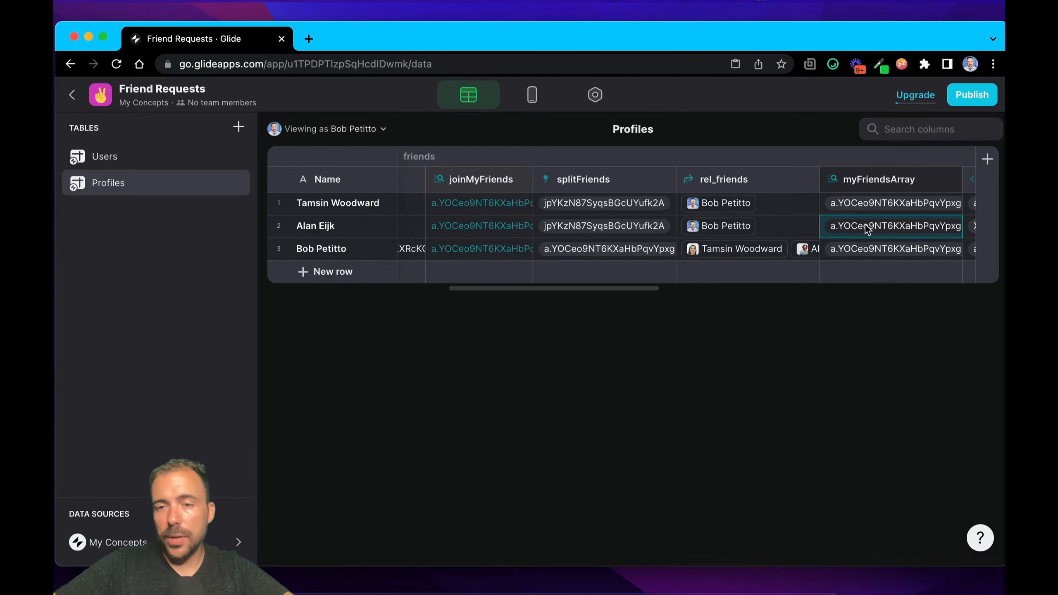
{"action": "left_click", "coordinate": [863, 187]}
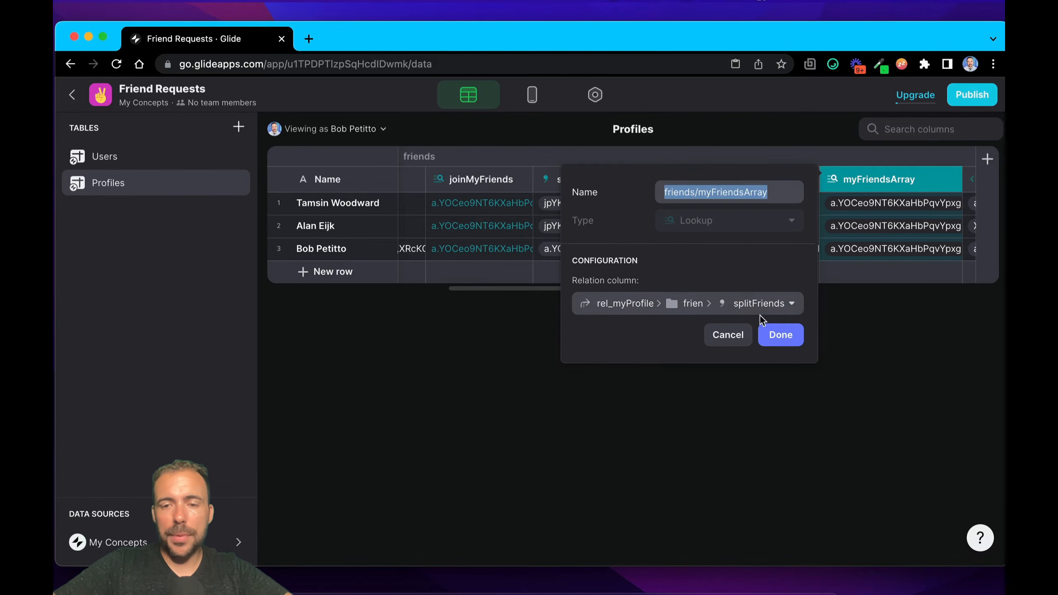
{"action": "left_click", "coordinate": [776, 332]}
{"action": "scroll", "coordinate": [833, 206], "scroll_direction": "right", "scroll_amount": 3}
{"action": "left_click", "coordinate": [794, 207]}
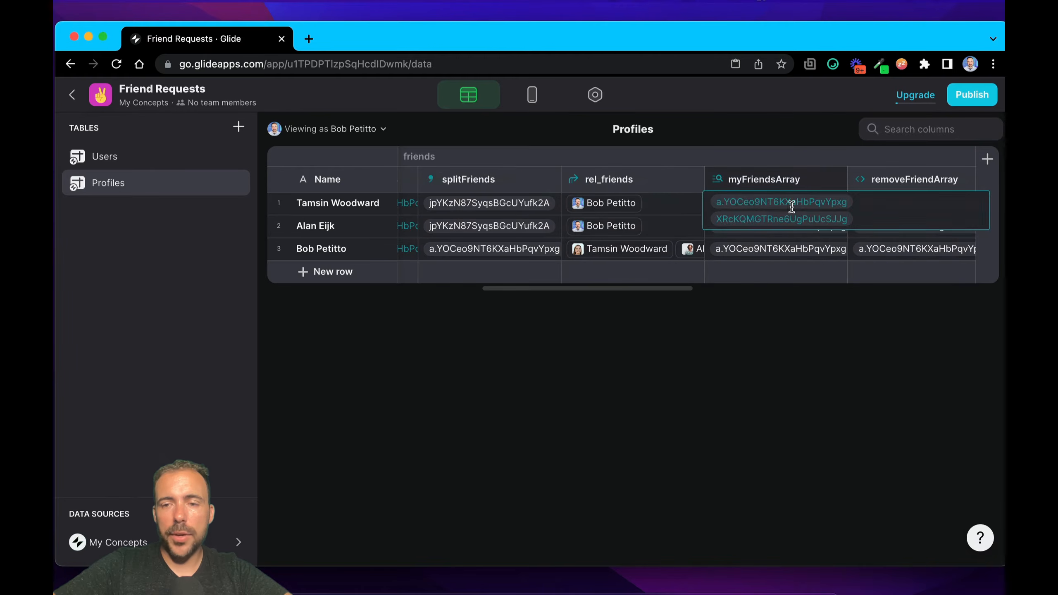
{"action": "left_click", "coordinate": [789, 241]}
{"action": "left_click", "coordinate": [771, 227]}
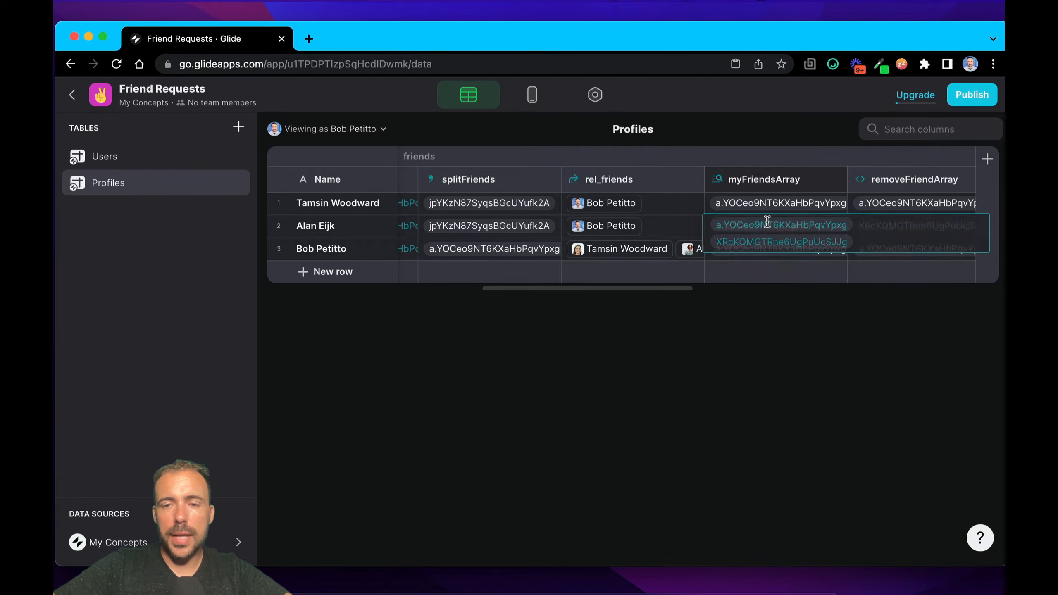
Step: Compare the first profile's rel_friends entry with its myFriendsArray value
{"action": "left_click", "coordinate": [651, 211]}
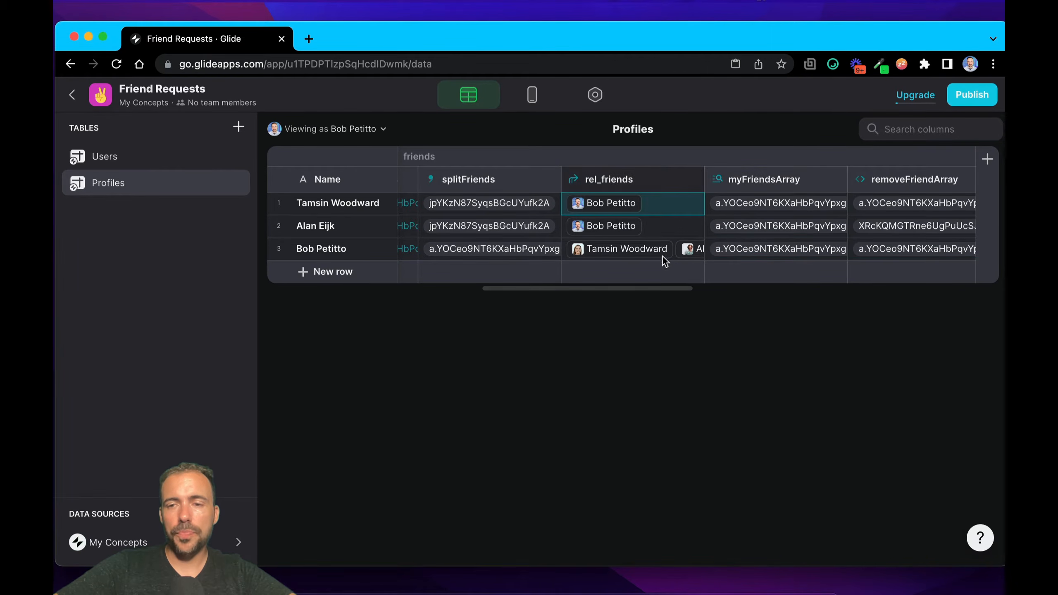
{"action": "scroll", "coordinate": [741, 230], "scroll_direction": "right", "scroll_amount": 3}
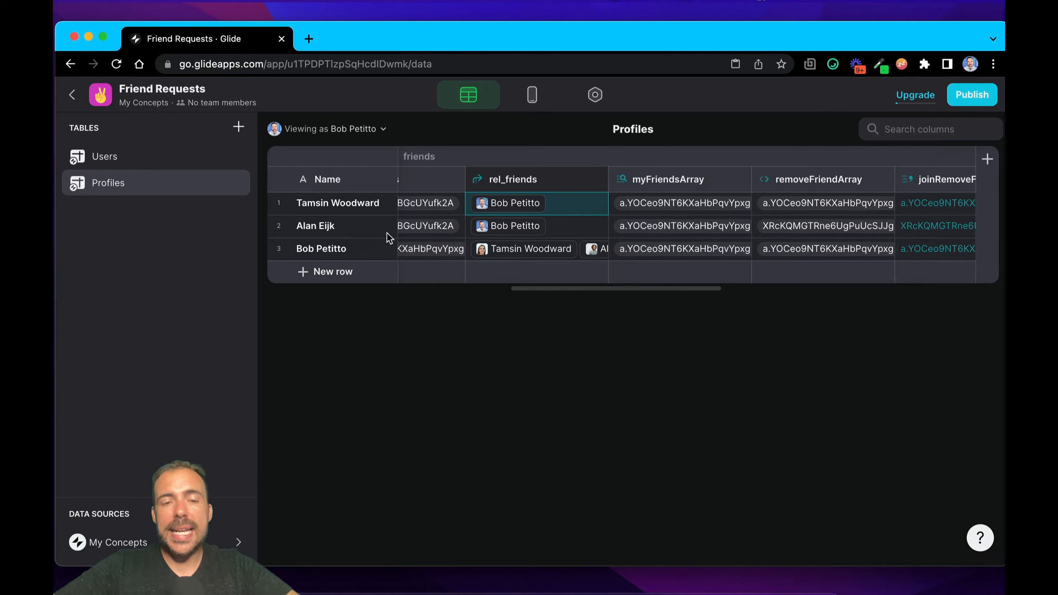
{"action": "left_click", "coordinate": [279, 204]}
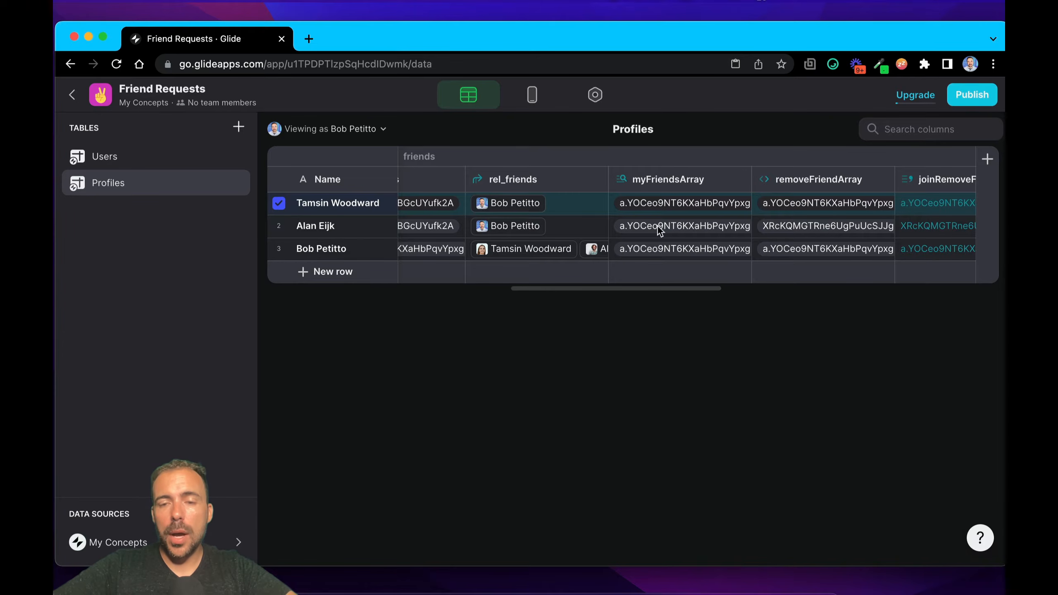
{"action": "left_click", "coordinate": [664, 202]}
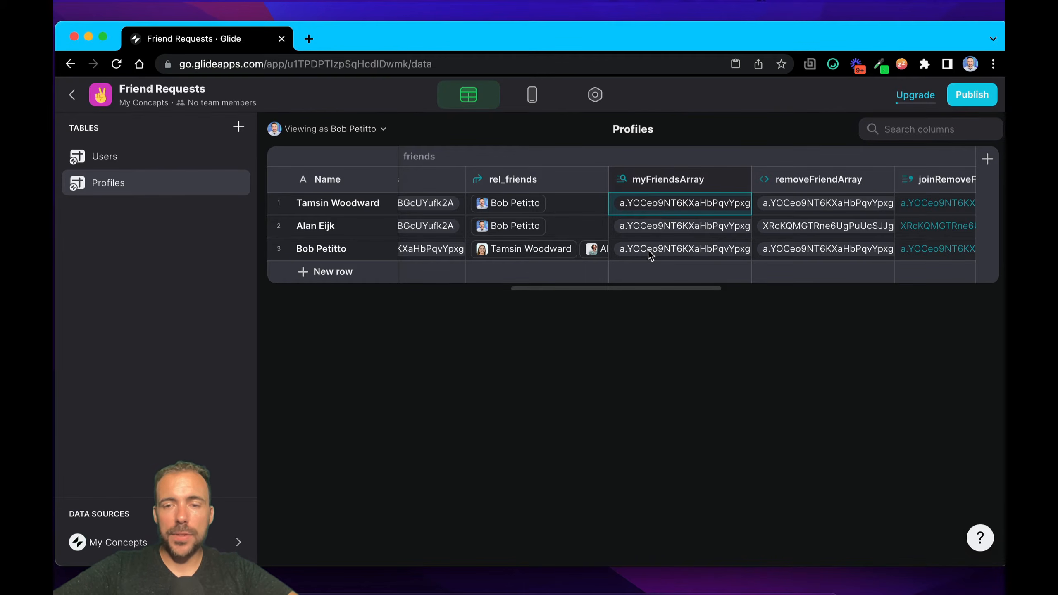
Step: Review removeFriendArray's Remove Element description and its Values and To remove sources, and close its configuration
{"action": "scroll", "coordinate": [822, 218], "scroll_direction": "right", "scroll_amount": 5}
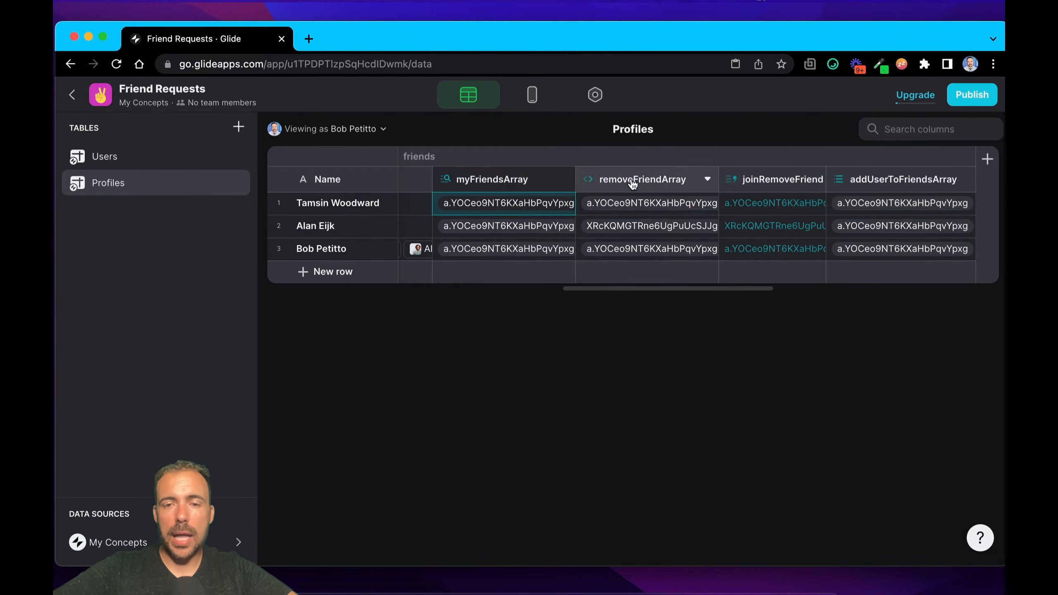
{"action": "left_click", "coordinate": [633, 184]}
{"action": "left_click_drag", "start_coordinate": [408, 361], "coordinate": [329, 357]}
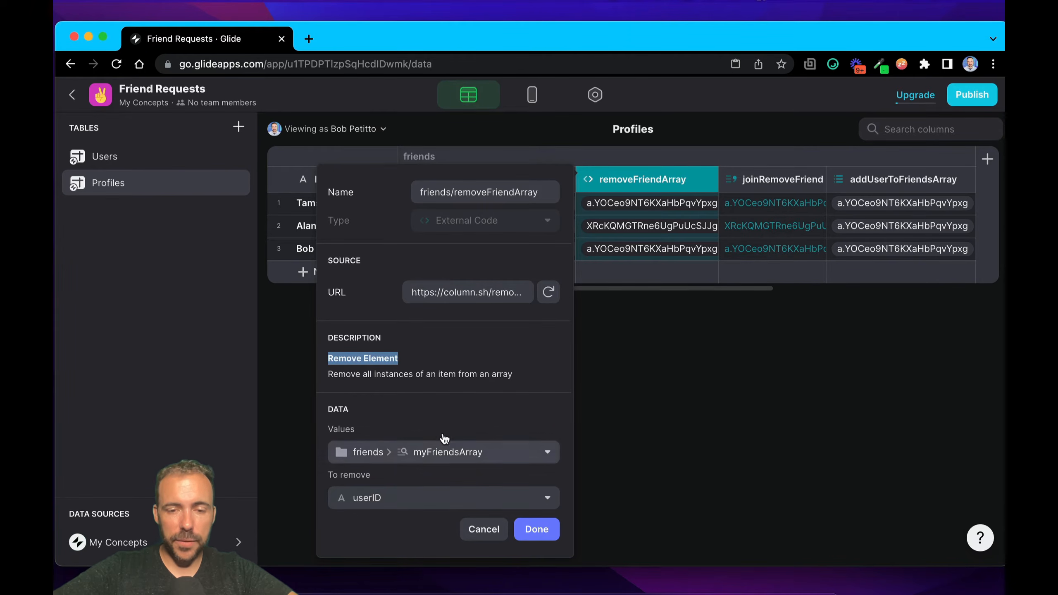
{"action": "left_click", "coordinate": [536, 530]}
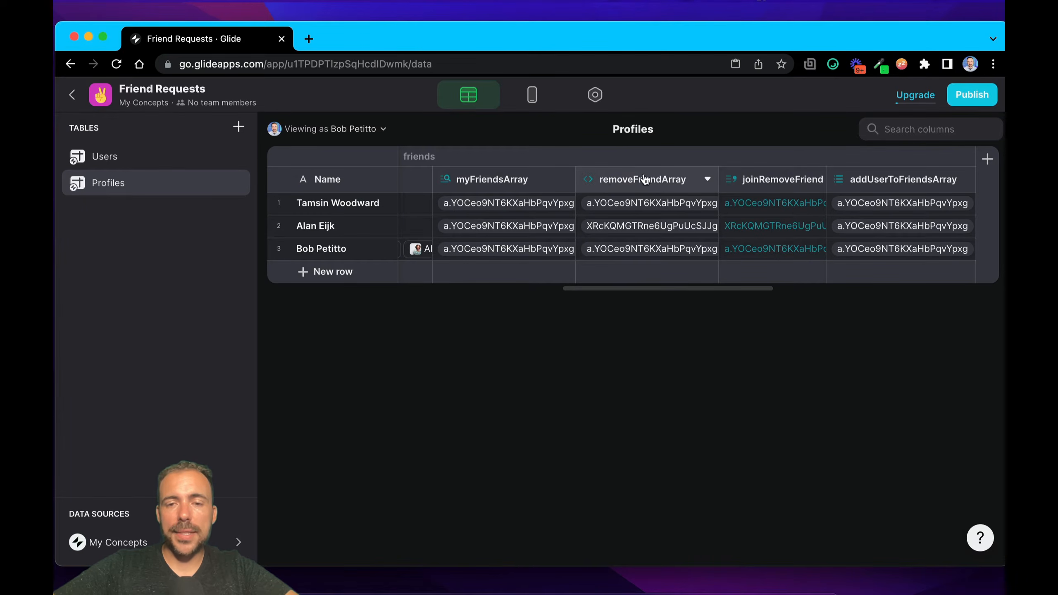
Step: Compare the removeFriendArray column with the myFriendsArray column across the profile rows
{"action": "left_click", "coordinate": [644, 185]}
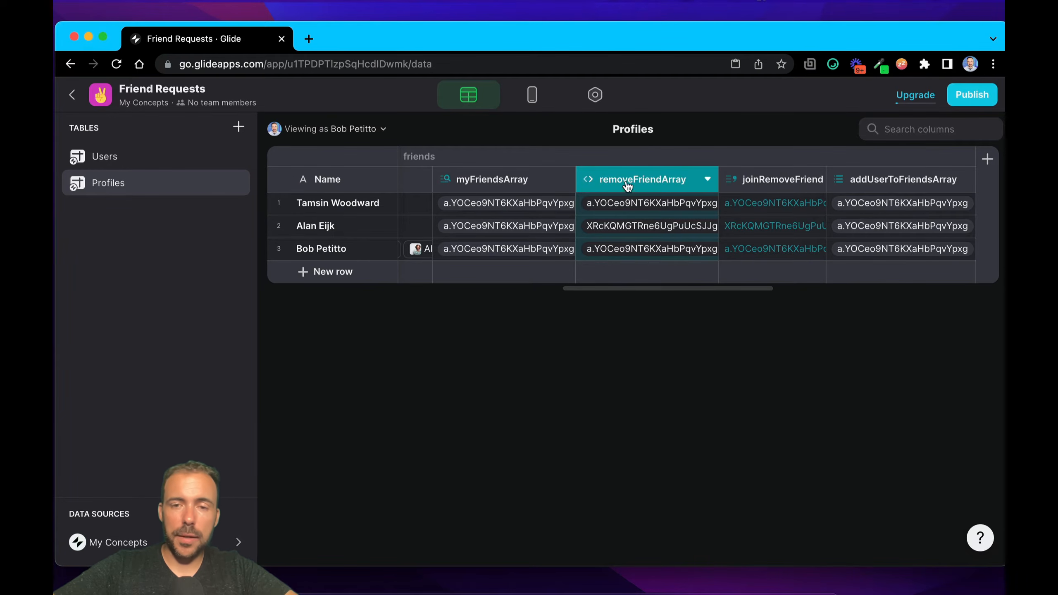
{"action": "left_click", "coordinate": [483, 184]}
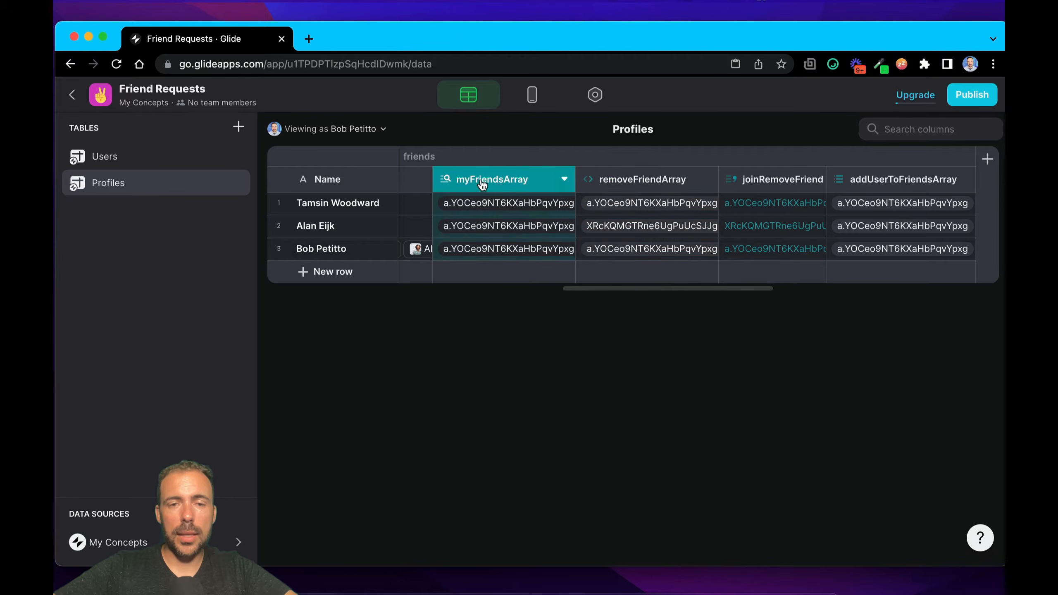
{"action": "left_click", "coordinate": [658, 184]}
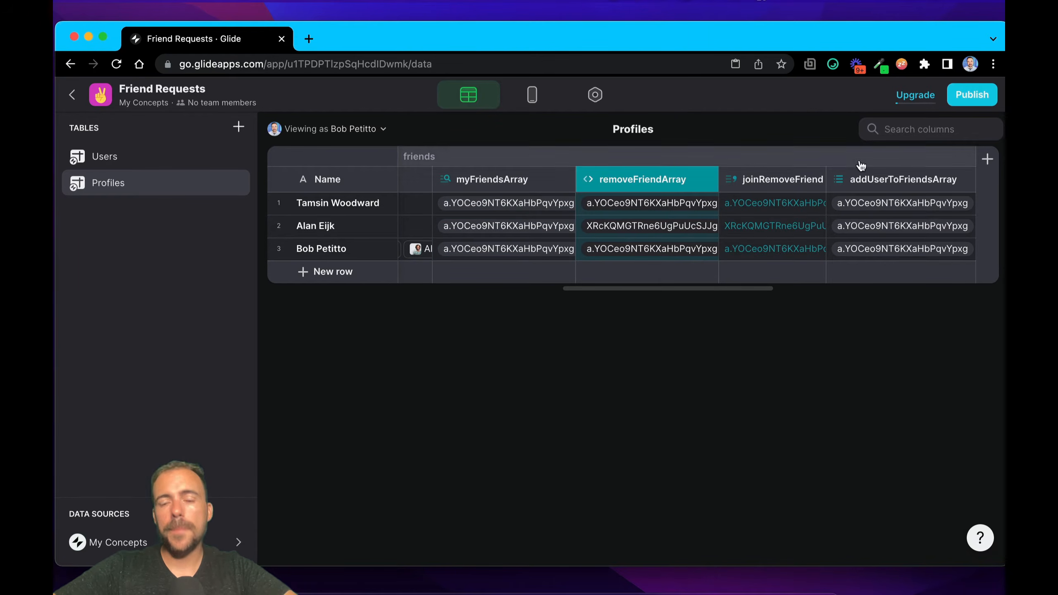
Step: Inspect the first profile's joinRemoveFriend value and the second profile's removeFriendArray value
{"action": "left_click", "coordinate": [764, 200]}
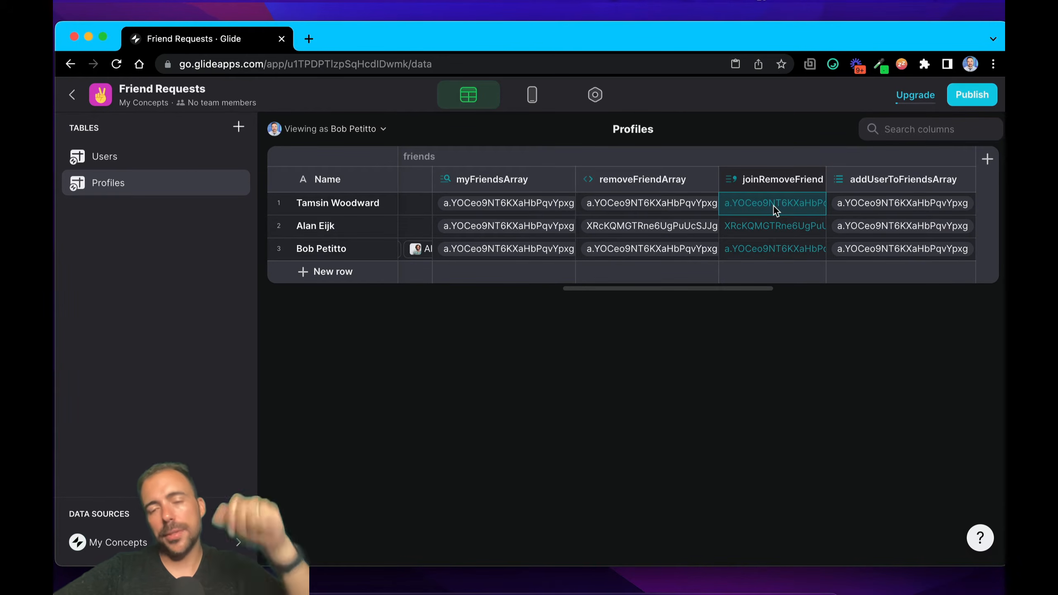
{"action": "scroll", "coordinate": [731, 216], "scroll_direction": "left", "scroll_amount": 3}
{"action": "left_click", "coordinate": [731, 216]}
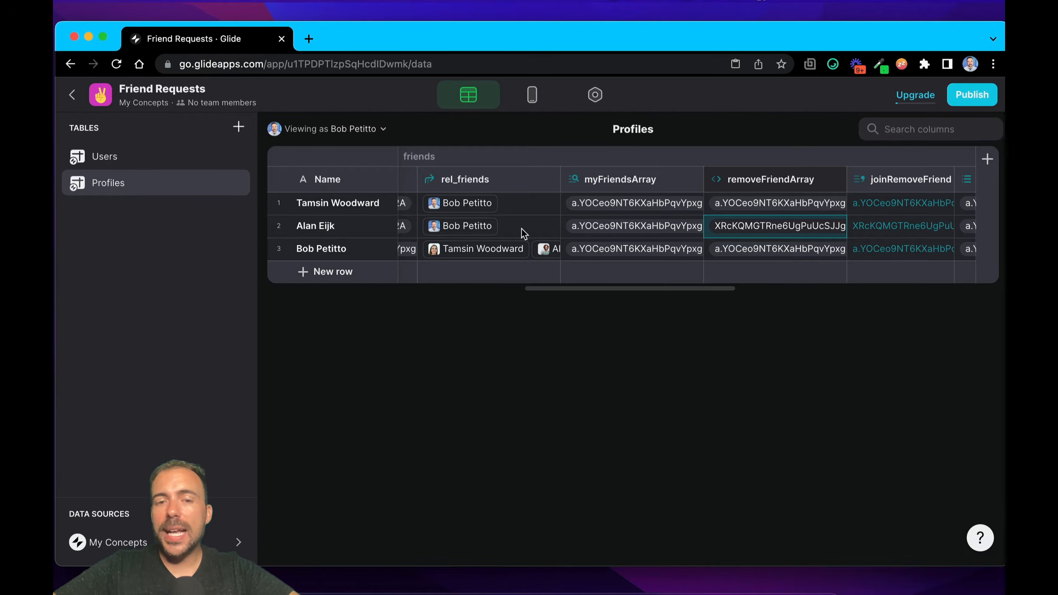
Step: Examine the stored friends values in the first and second profile rows without changing them
{"action": "scroll", "coordinate": [524, 234], "scroll_direction": "left", "scroll_amount": 10}
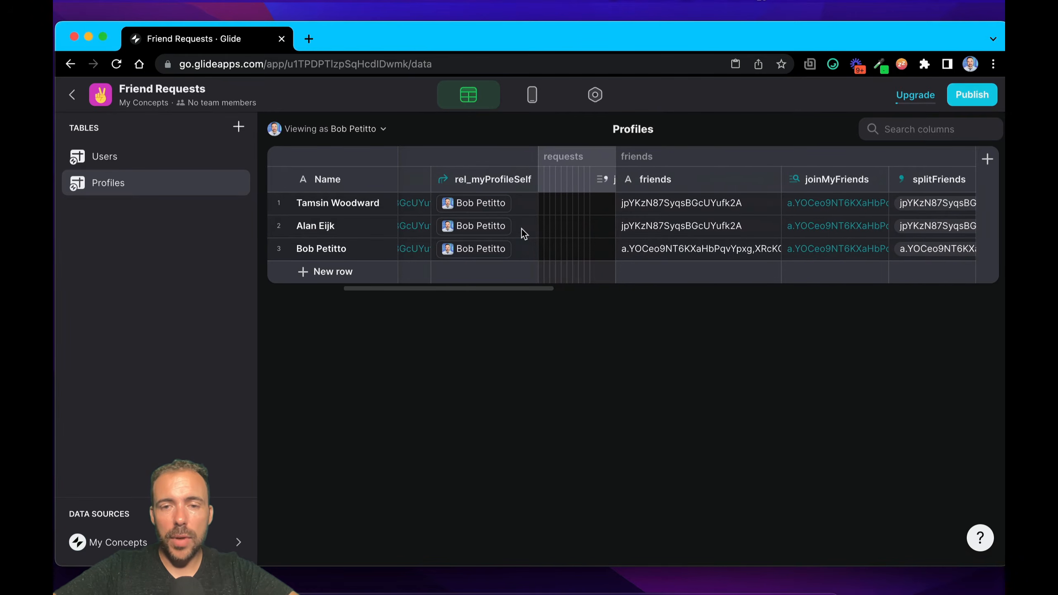
{"action": "left_click", "coordinate": [665, 229]}
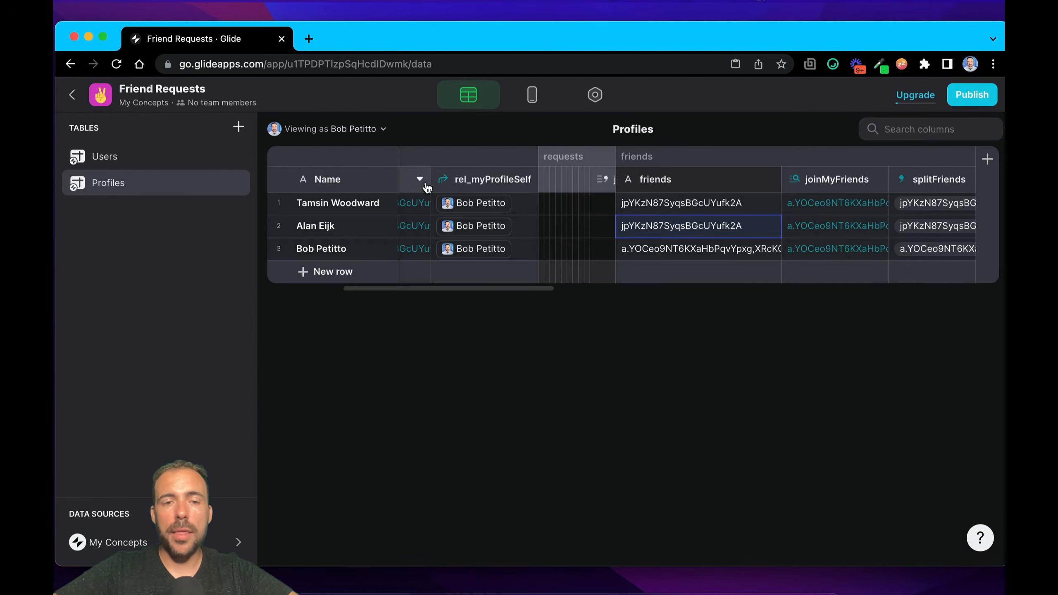
{"action": "left_click", "coordinate": [703, 204]}
{"action": "left_click", "coordinate": [699, 226]}
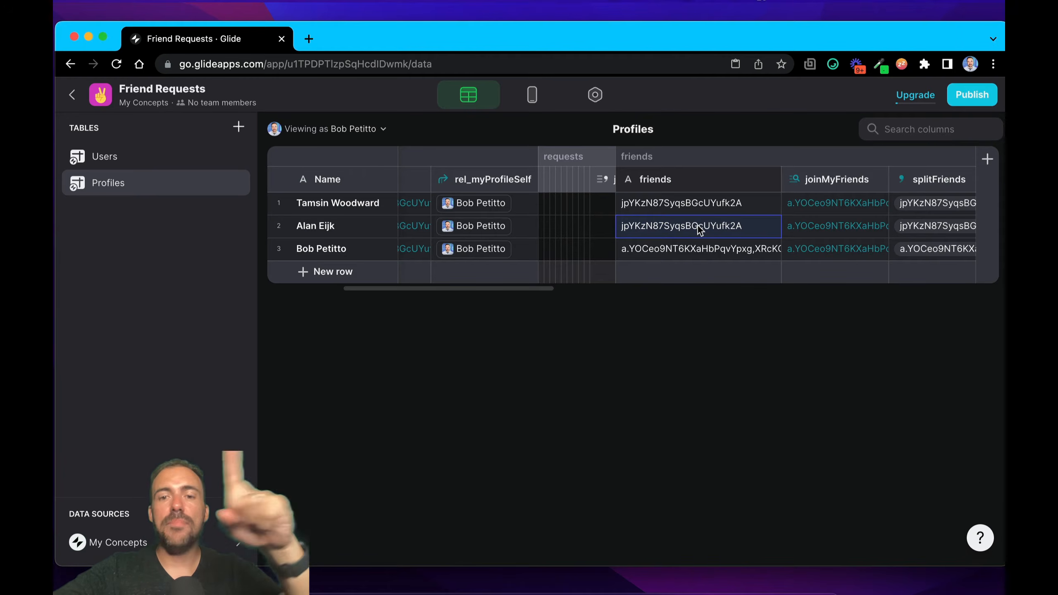
{"action": "left_click", "coordinate": [685, 221]}
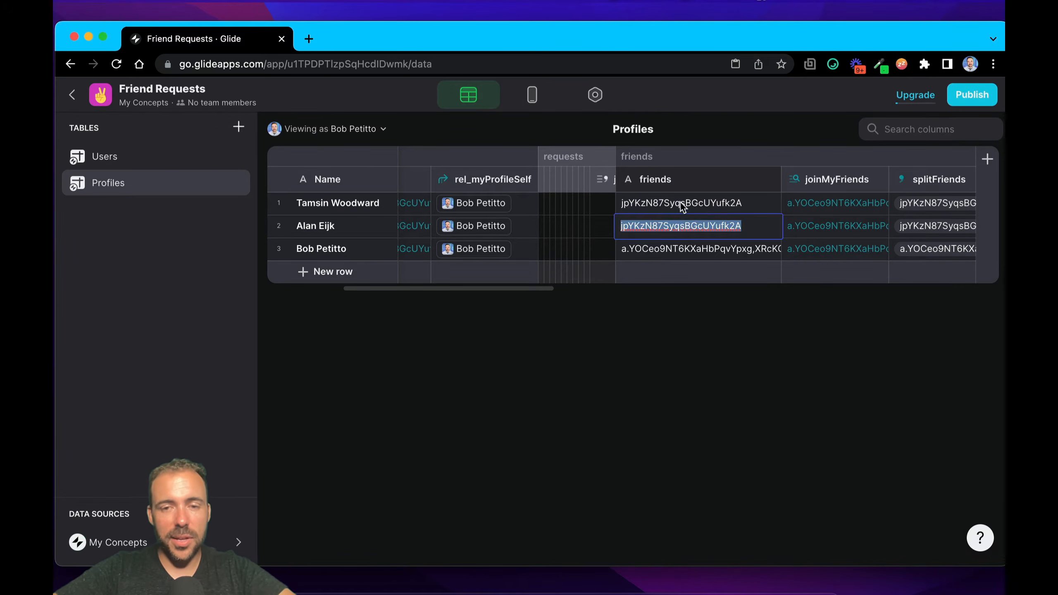
{"action": "key", "text": "Escape"}
Step: Compare the myFriendsArray values with the removeFriendArray values across all three profile rows
{"action": "scroll", "coordinate": [721, 238], "scroll_direction": "right", "scroll_amount": 10}
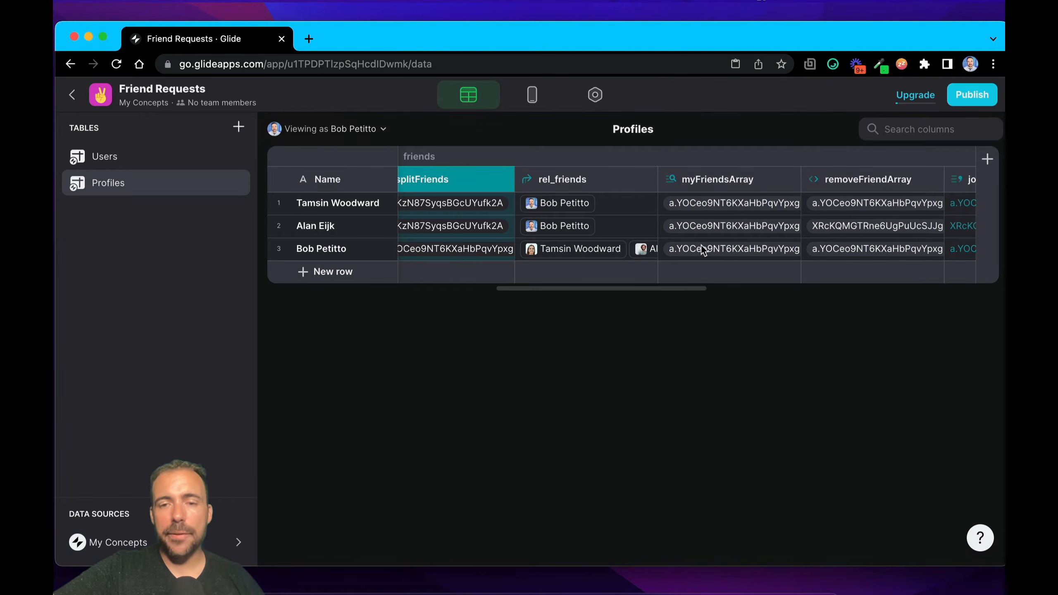
{"action": "left_click", "coordinate": [708, 203]}
{"action": "left_click", "coordinate": [704, 227]}
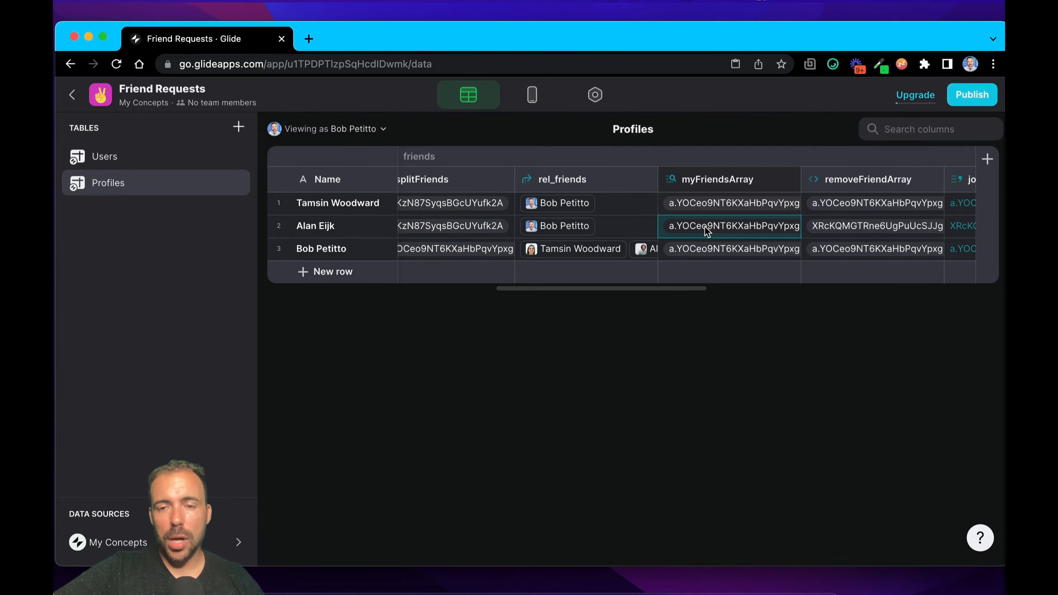
{"action": "left_click", "coordinate": [708, 246]}
{"action": "scroll", "coordinate": [817, 261], "scroll_direction": "right", "scroll_amount": 5}
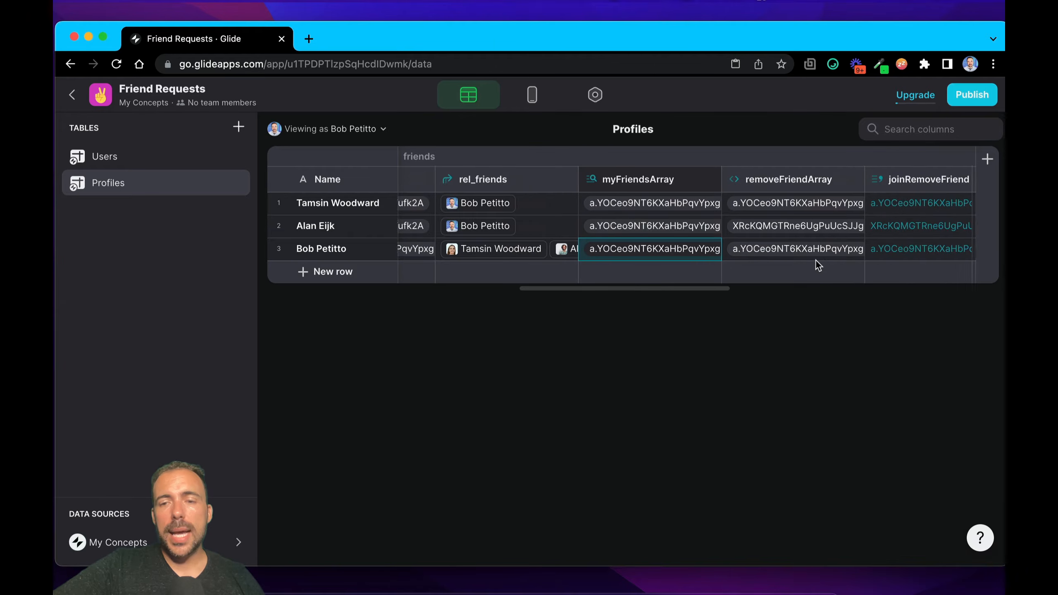
{"action": "scroll", "coordinate": [817, 260], "scroll_direction": "right", "scroll_amount": 2}
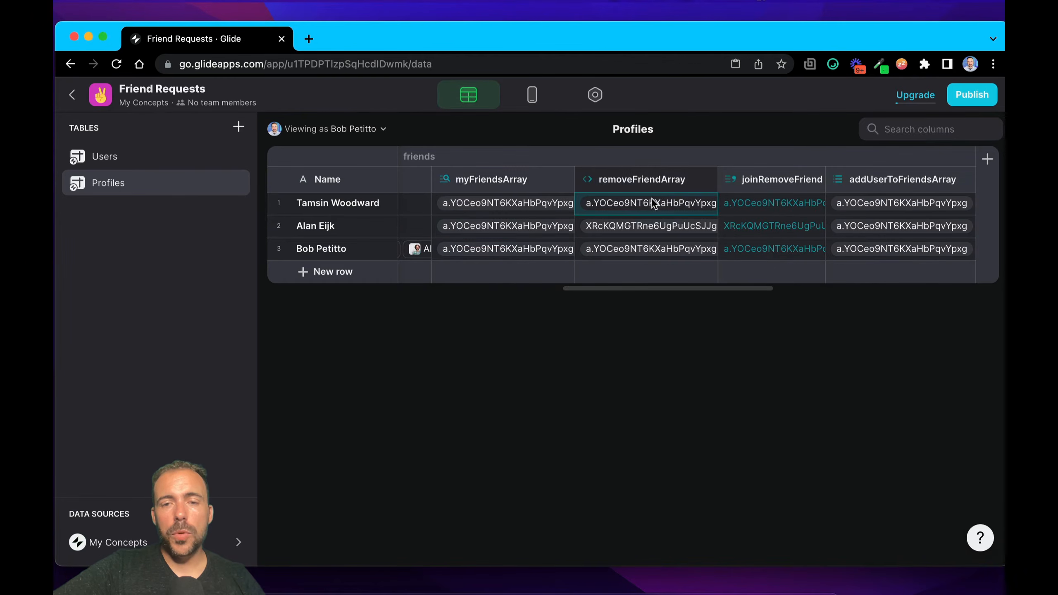
{"action": "left_click", "coordinate": [653, 232]}
{"action": "left_click", "coordinate": [653, 256]}
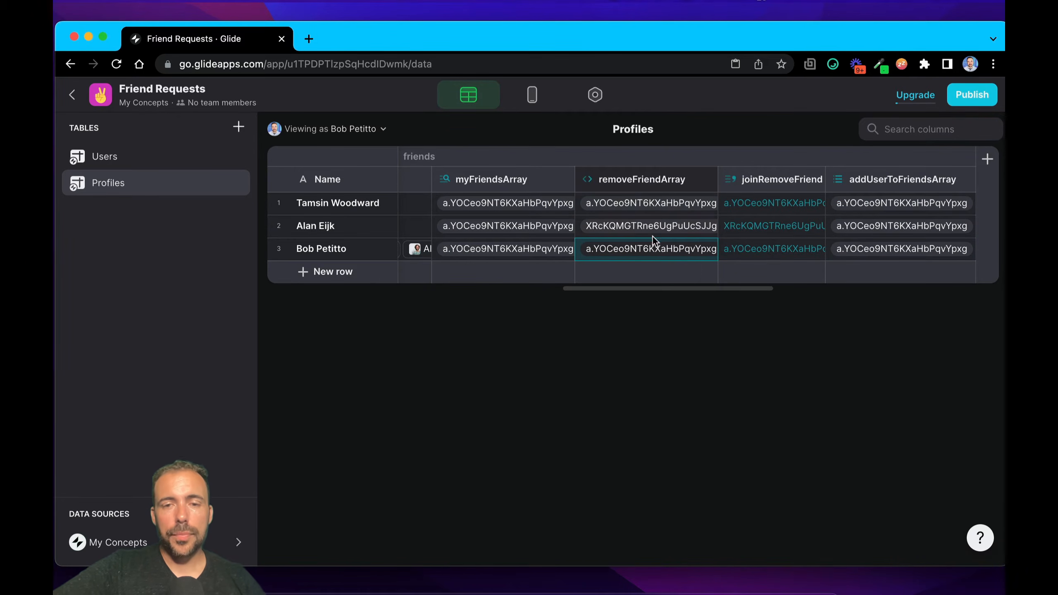
Step: Review removeFriendArray's Remove Element description and its userID source again, and close the column configuration
{"action": "left_click", "coordinate": [634, 174]}
{"action": "left_click", "coordinate": [634, 168]}
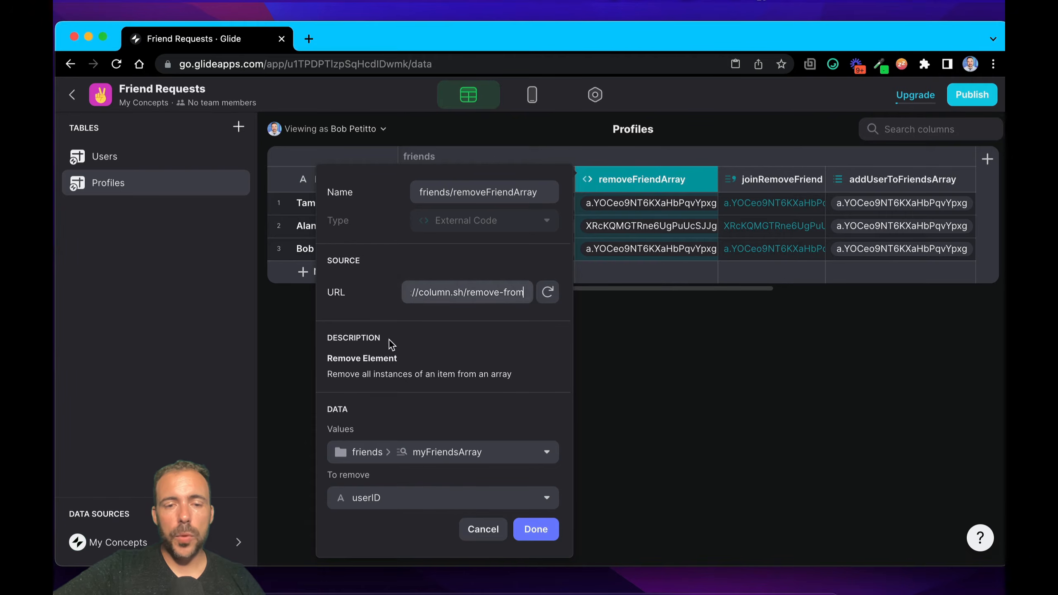
{"action": "left_click_drag", "start_coordinate": [401, 359], "coordinate": [337, 362]}
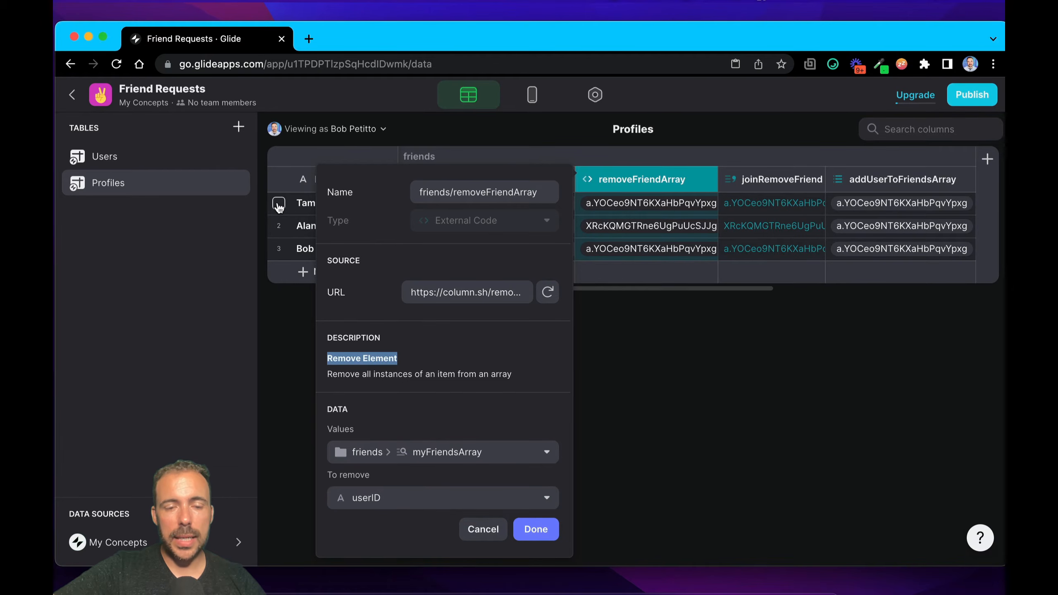
{"action": "left_click", "coordinate": [529, 528]}
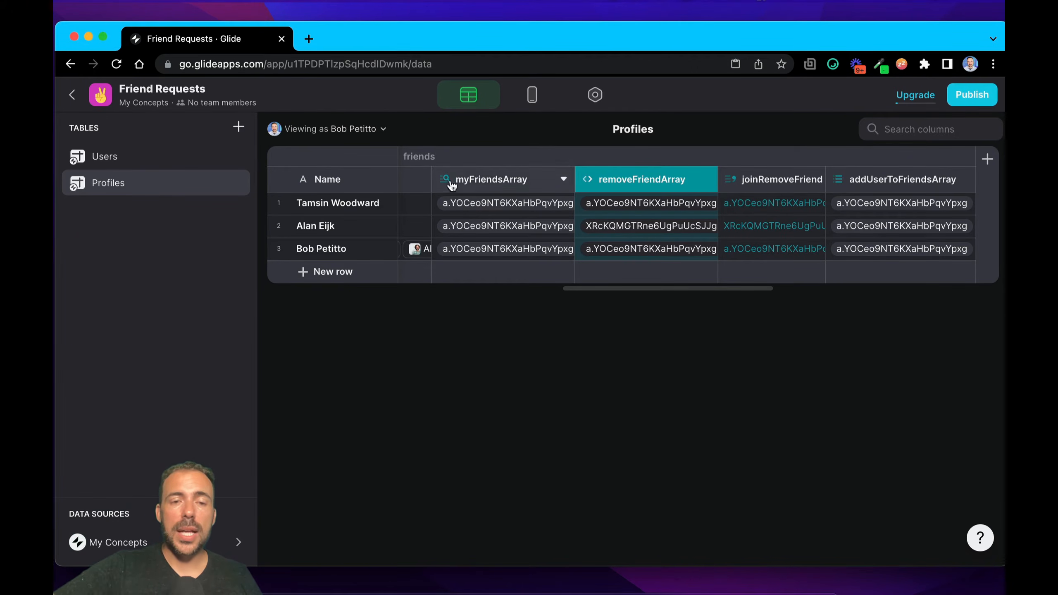
Step: Trace the first profile's values through myFriendsArray, removeFriendArray and joinRemoveFriend
{"action": "left_click", "coordinate": [280, 204]}
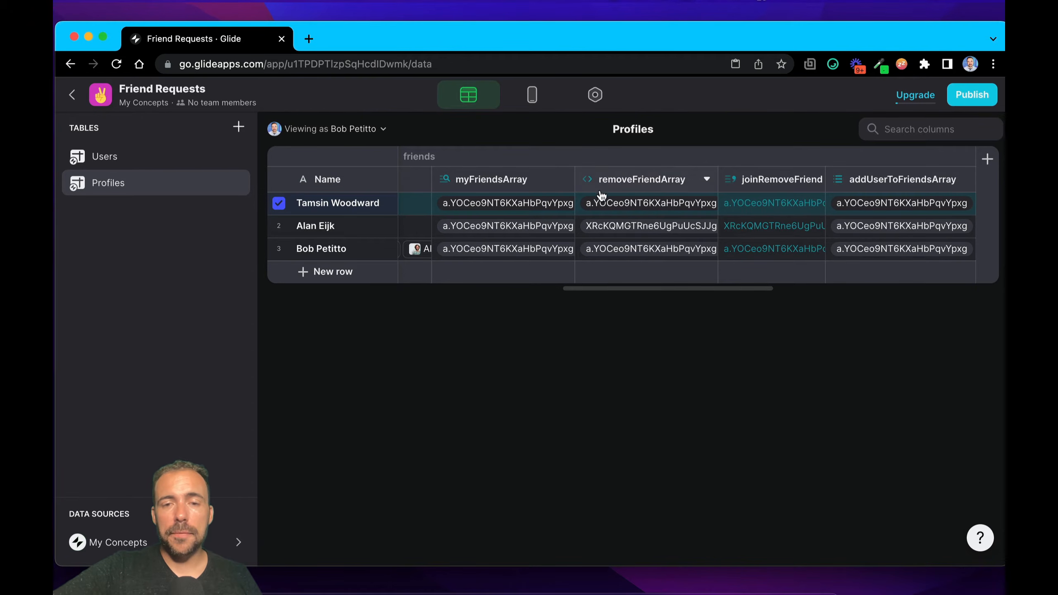
{"action": "left_click", "coordinate": [489, 201]}
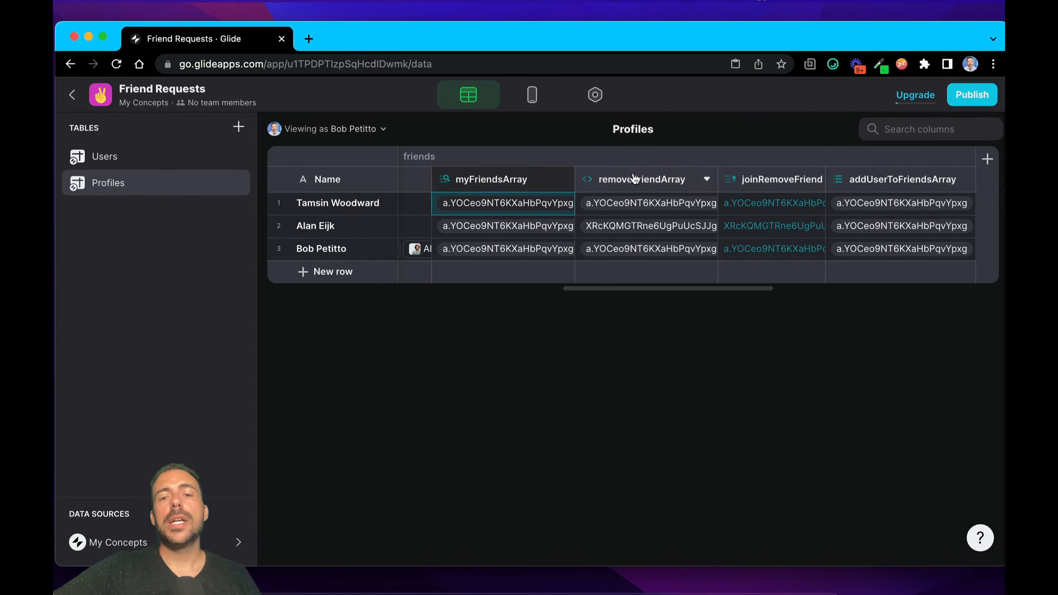
{"action": "left_click", "coordinate": [640, 203]}
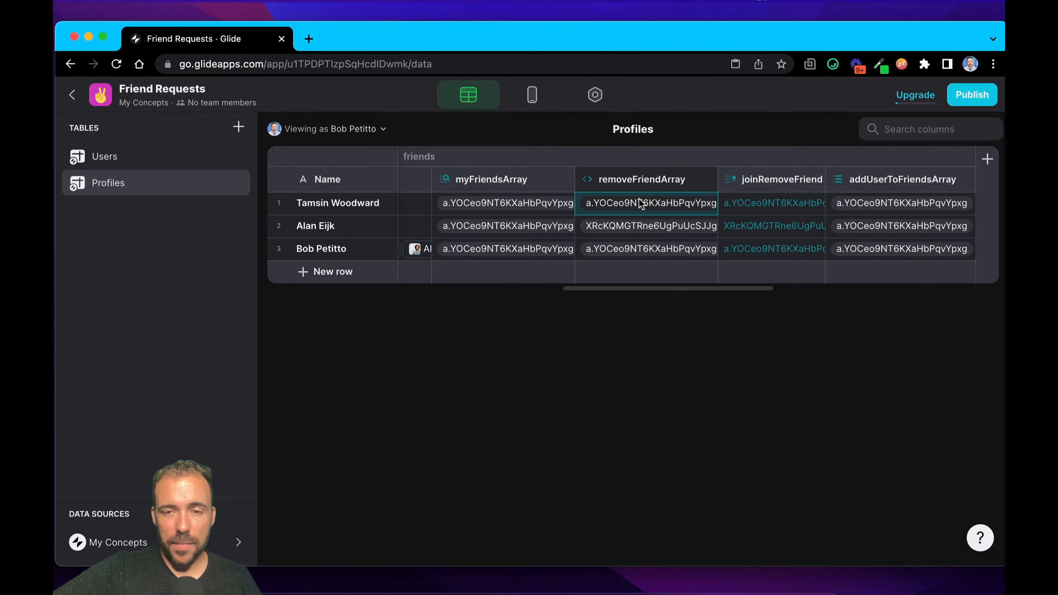
{"action": "left_click", "coordinate": [765, 203]}
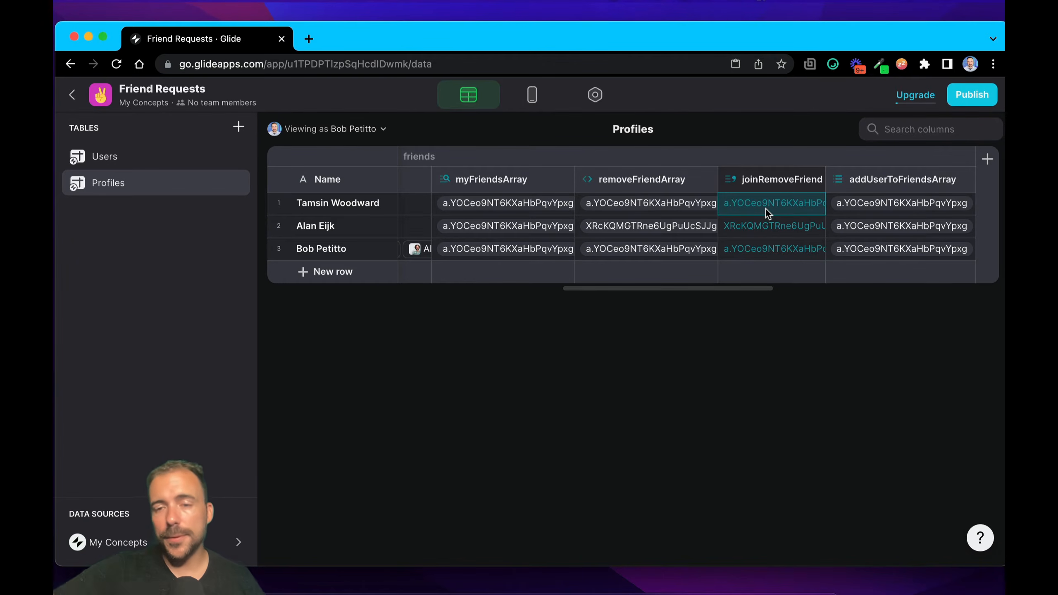
Step: Compare the removeFriendArray column with the joinRemoveFriend column that joins it
{"action": "scroll", "coordinate": [652, 183], "scroll_direction": "right", "scroll_amount": 2}
{"action": "left_click", "coordinate": [652, 182]}
{"action": "scroll", "coordinate": [652, 182], "scroll_direction": "left", "scroll_amount": 1}
{"action": "left_click", "coordinate": [569, 183]}
{"action": "left_click", "coordinate": [656, 182]}
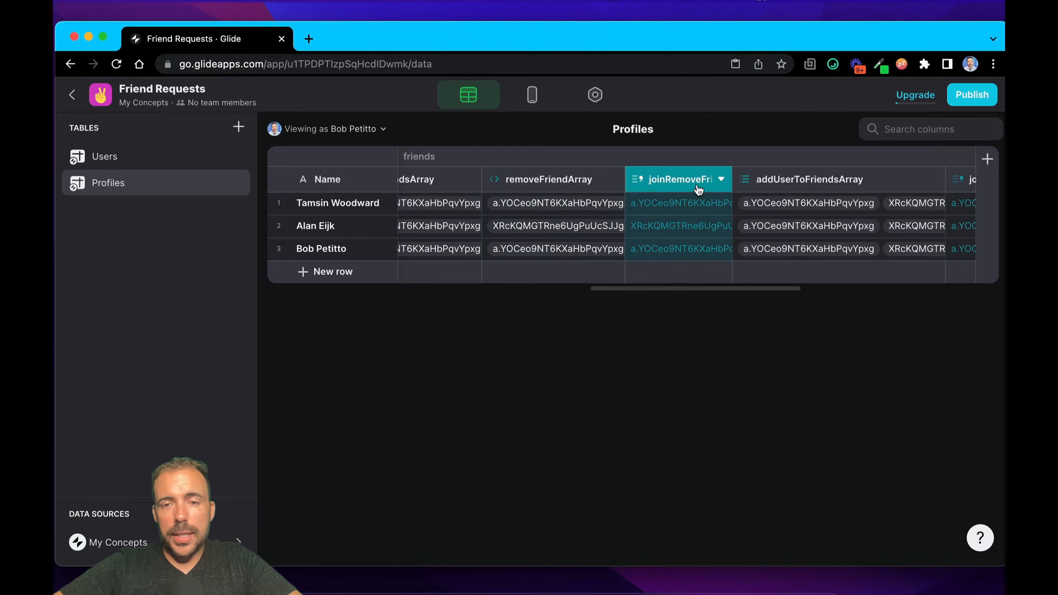
{"action": "left_click", "coordinate": [555, 191]}
{"action": "left_click", "coordinate": [648, 185]}
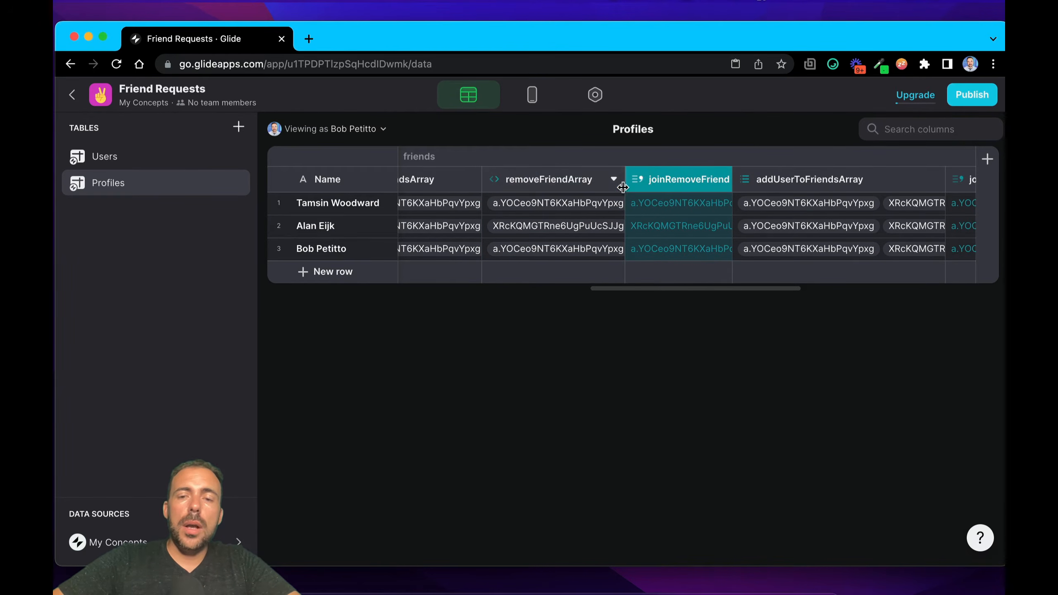
Step: Review the myFriendsArray and userID items in the addUserToFriendsArray Make Array column, and close its configuration
{"action": "scroll", "coordinate": [623, 186], "scroll_direction": "right", "scroll_amount": 5}
{"action": "scroll", "coordinate": [624, 187], "scroll_direction": "right", "scroll_amount": 2}
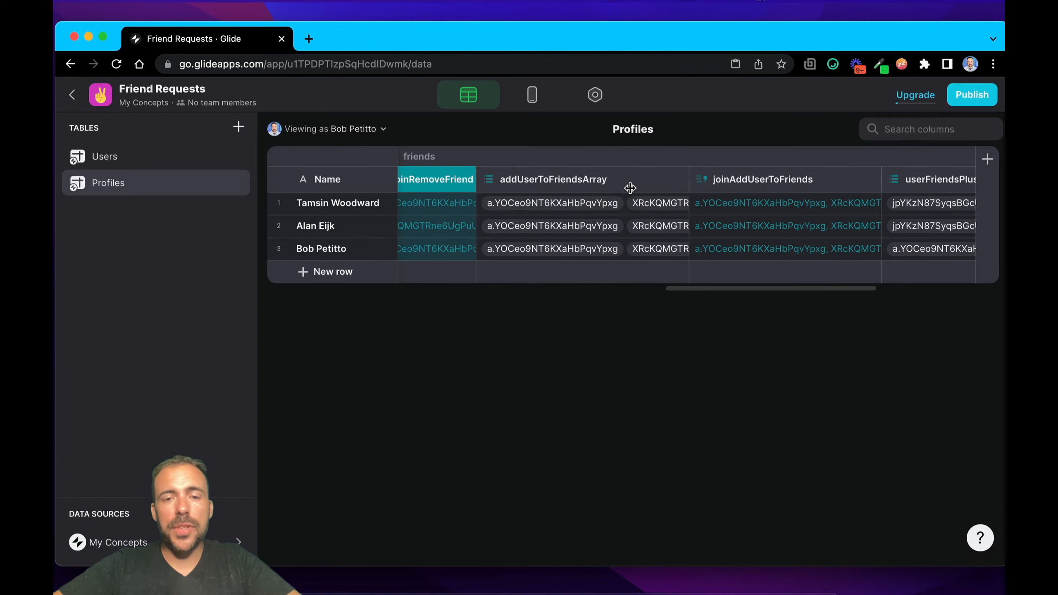
{"action": "double_click", "coordinate": [565, 183]}
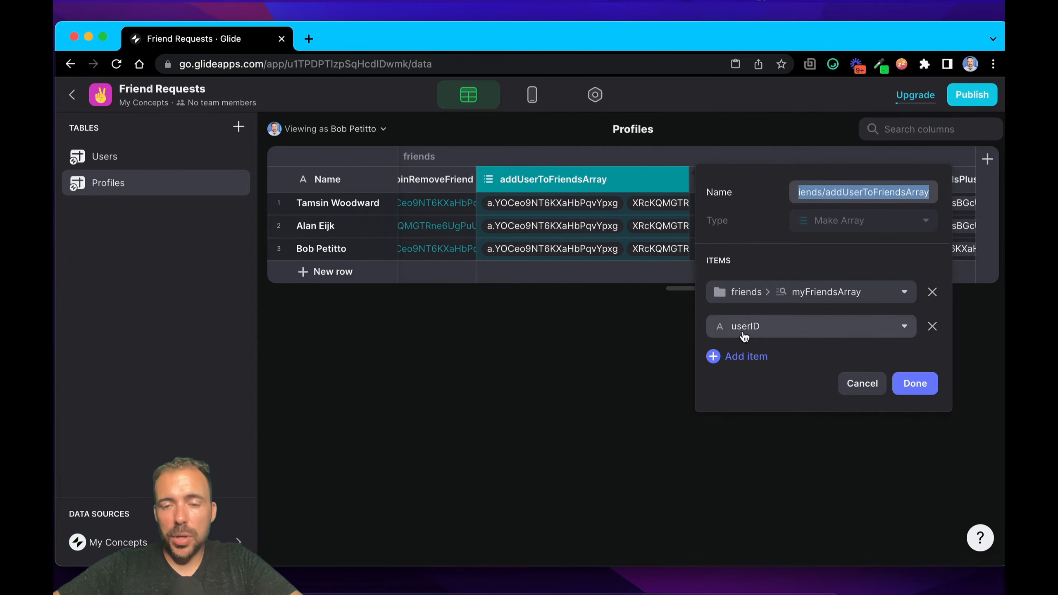
{"action": "left_click", "coordinate": [915, 383]}
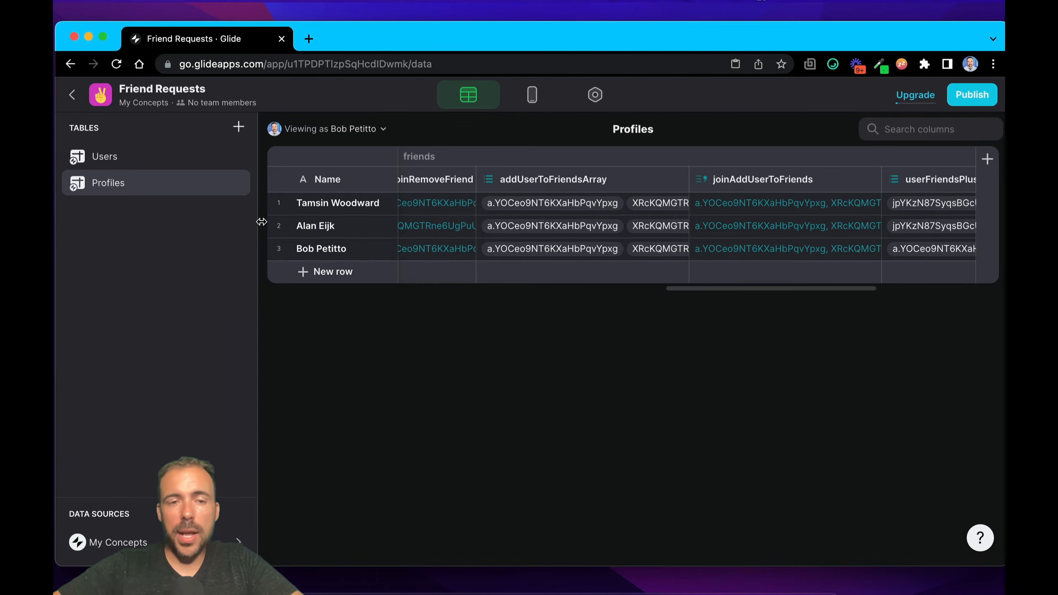
Step: Inspect the second profile's addUserToFriendsArray value and its joined joinAddUserToFriends value
{"action": "left_click", "coordinate": [279, 226]}
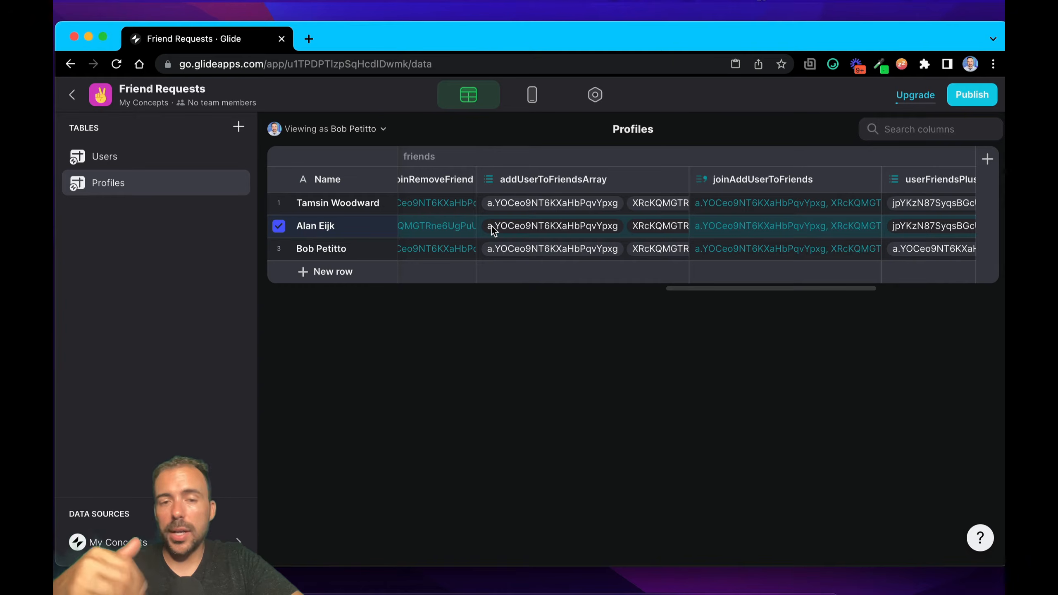
{"action": "left_click", "coordinate": [591, 227]}
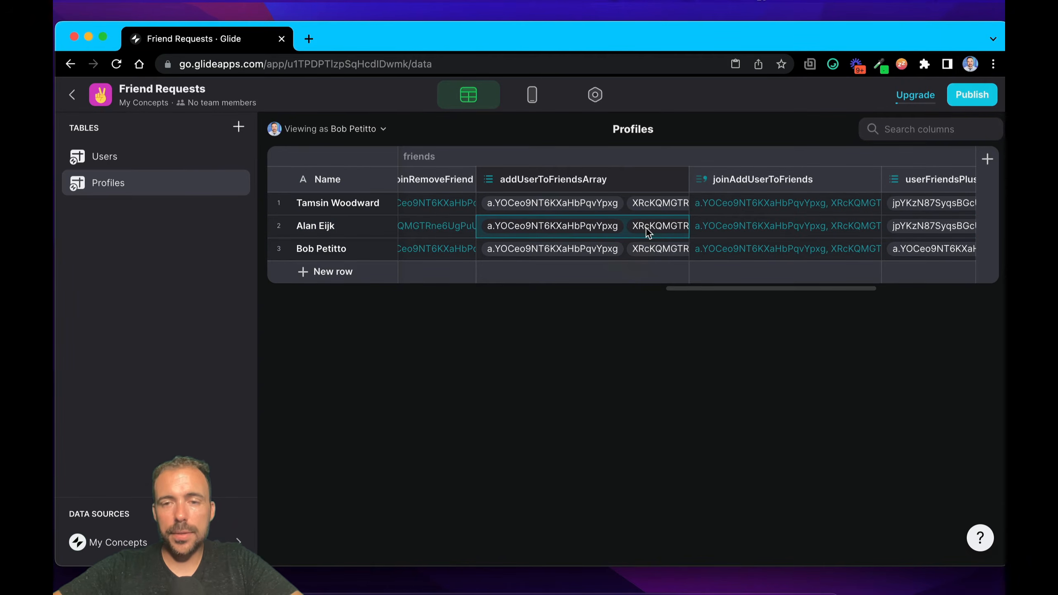
{"action": "left_click", "coordinate": [786, 227]}
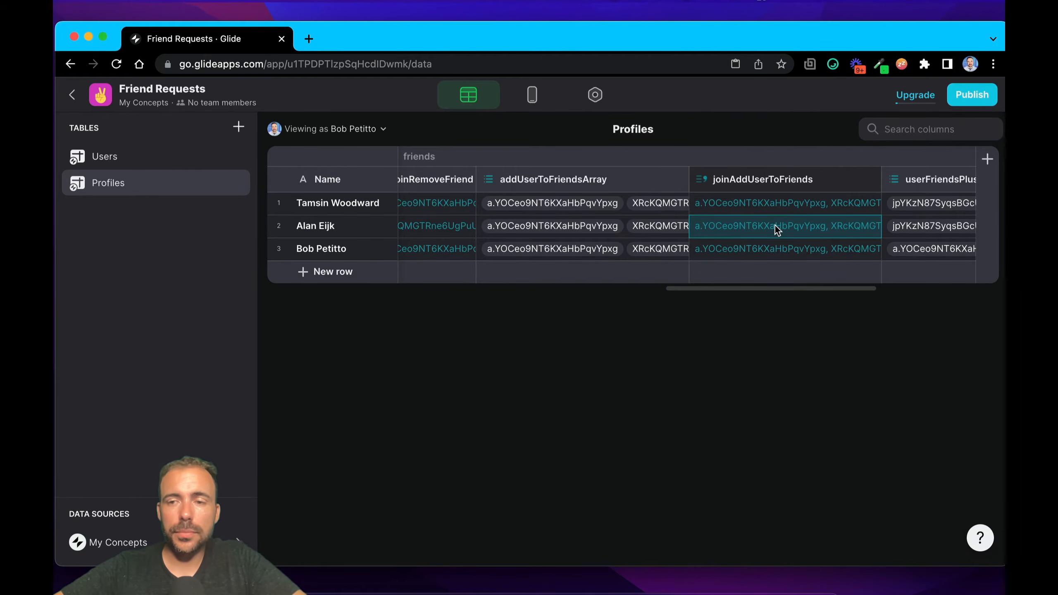
Step: Review the splitFriends and User Profile Row ID items in the userFriendsPlusMe Make Array column, and close its configuration
{"action": "scroll", "coordinate": [776, 230], "scroll_direction": "right", "scroll_amount": 3}
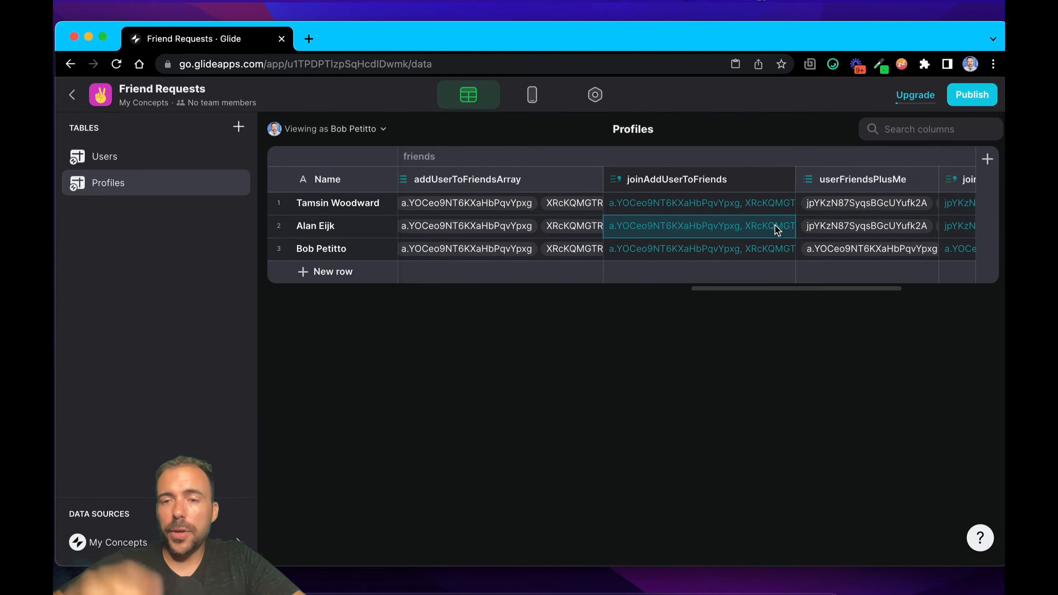
{"action": "scroll", "coordinate": [776, 229], "scroll_direction": "right", "scroll_amount": 3}
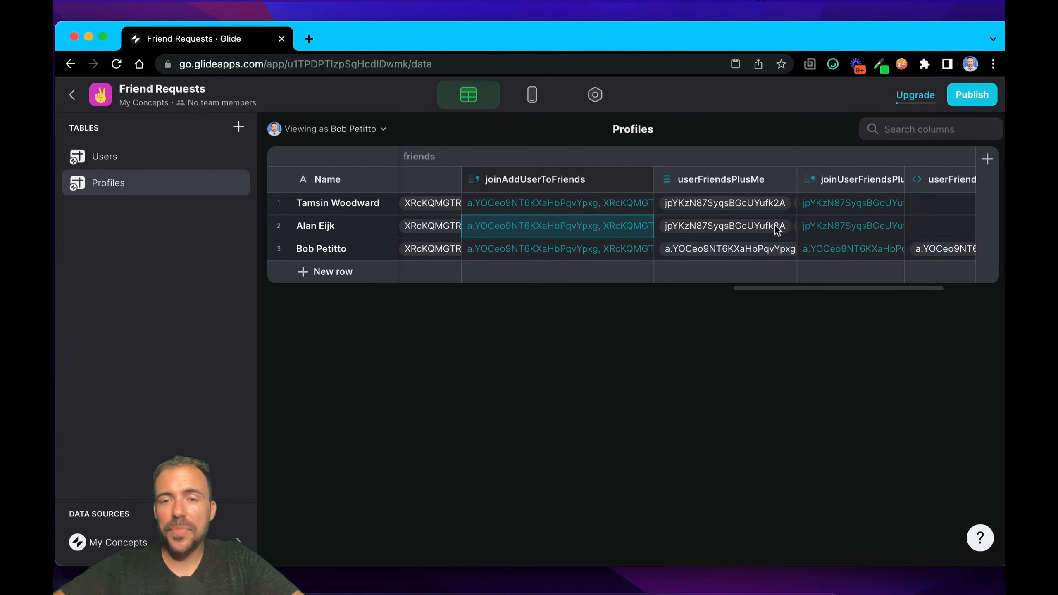
{"action": "double_click", "coordinate": [712, 188]}
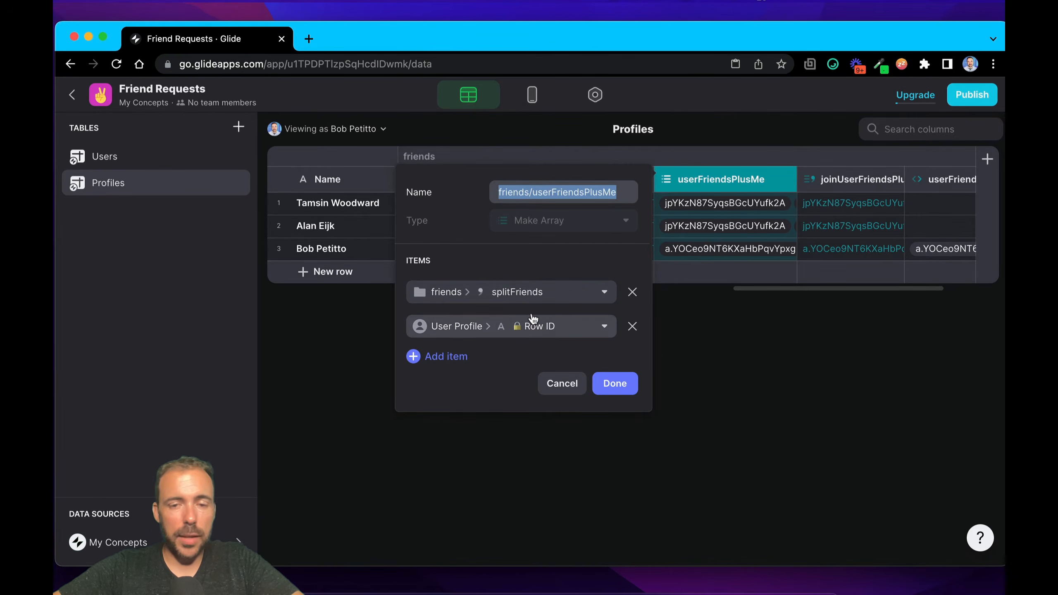
{"action": "left_click", "coordinate": [601, 383]}
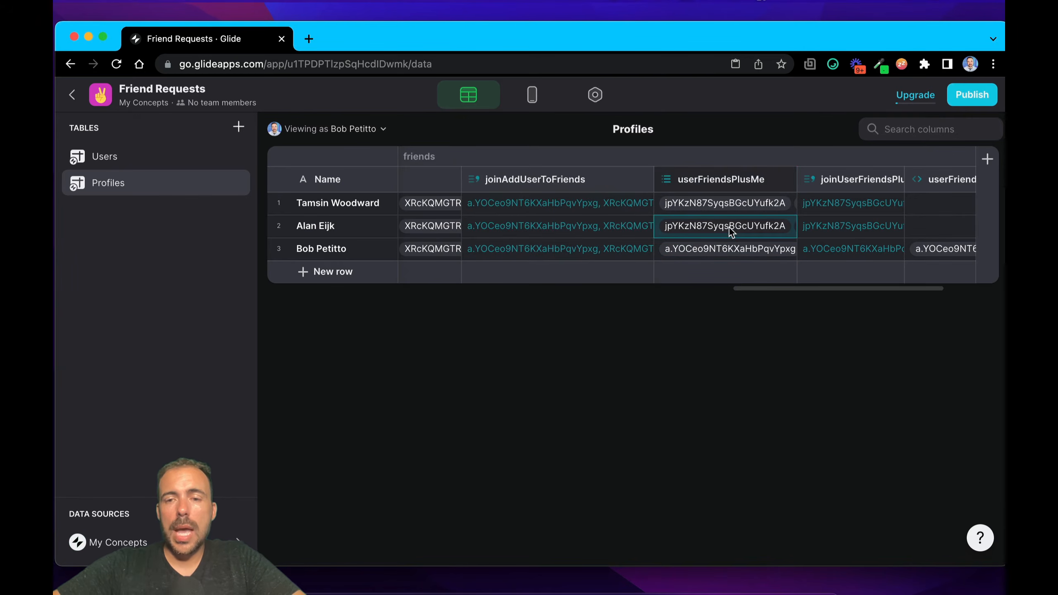
Step: Compare the second profile's joined userFriendsPlusMe value with its joinAddUserToFriends value
{"action": "left_click", "coordinate": [855, 229]}
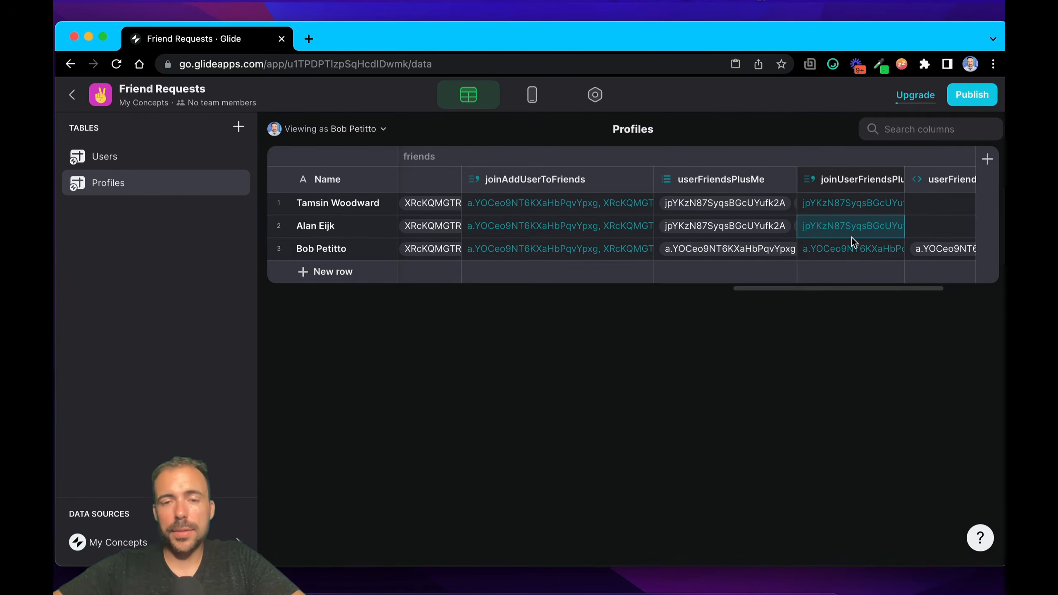
{"action": "left_click", "coordinate": [327, 223]}
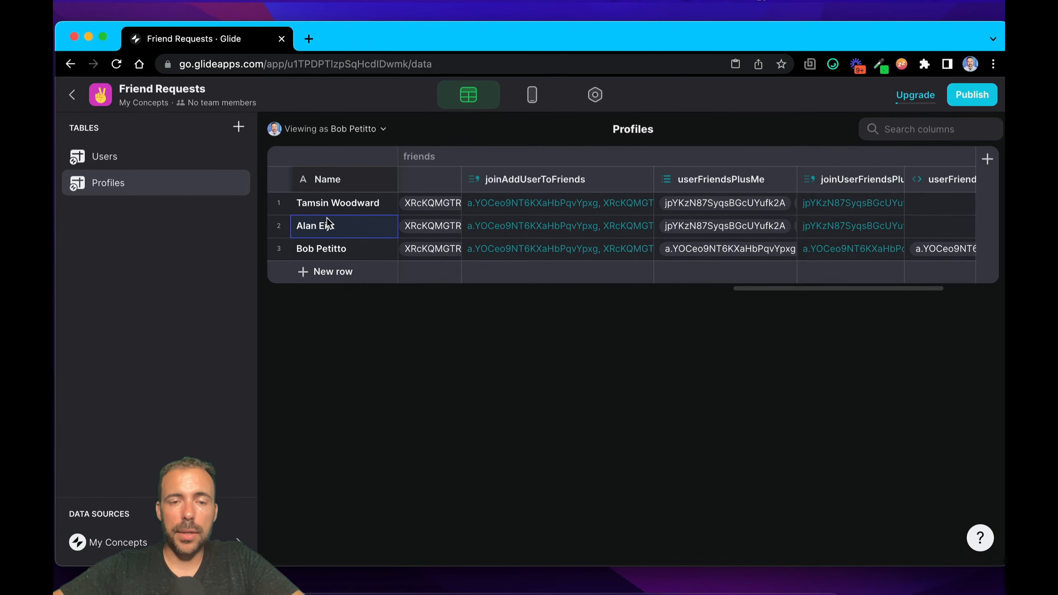
{"action": "scroll", "coordinate": [556, 239], "scroll_direction": "left", "scroll_amount": 5}
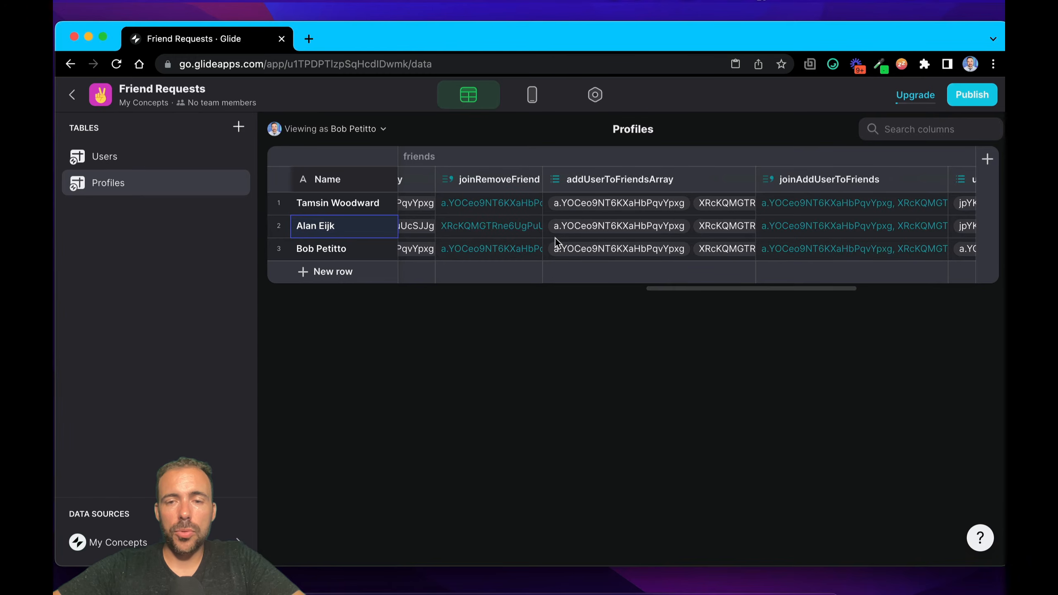
{"action": "left_click", "coordinate": [790, 229]}
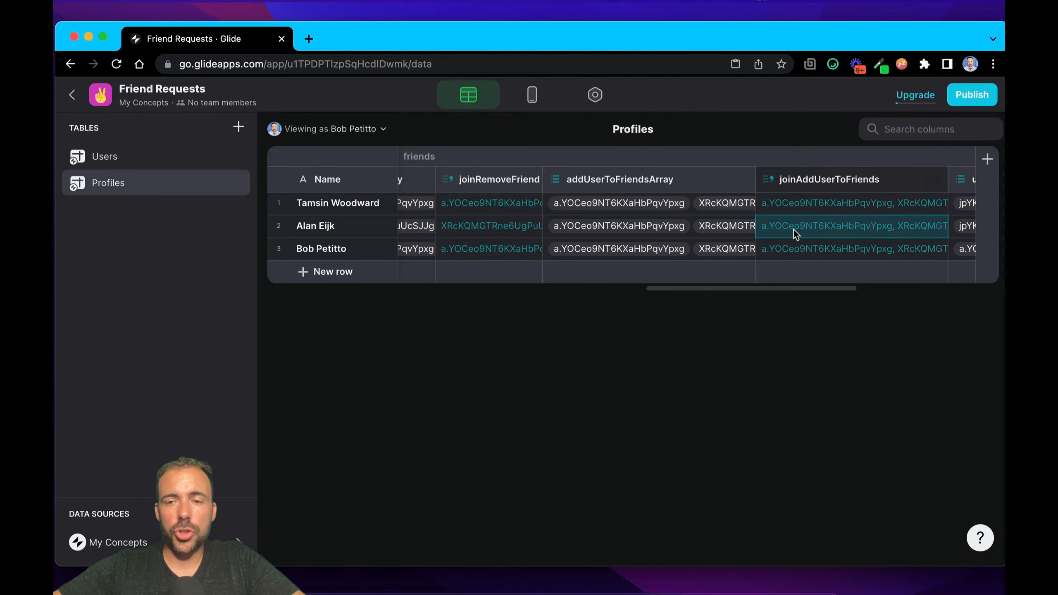
{"action": "scroll", "coordinate": [794, 230], "scroll_direction": "right", "scroll_amount": 5}
{"action": "scroll", "coordinate": [794, 231], "scroll_direction": "right", "scroll_amount": 3}
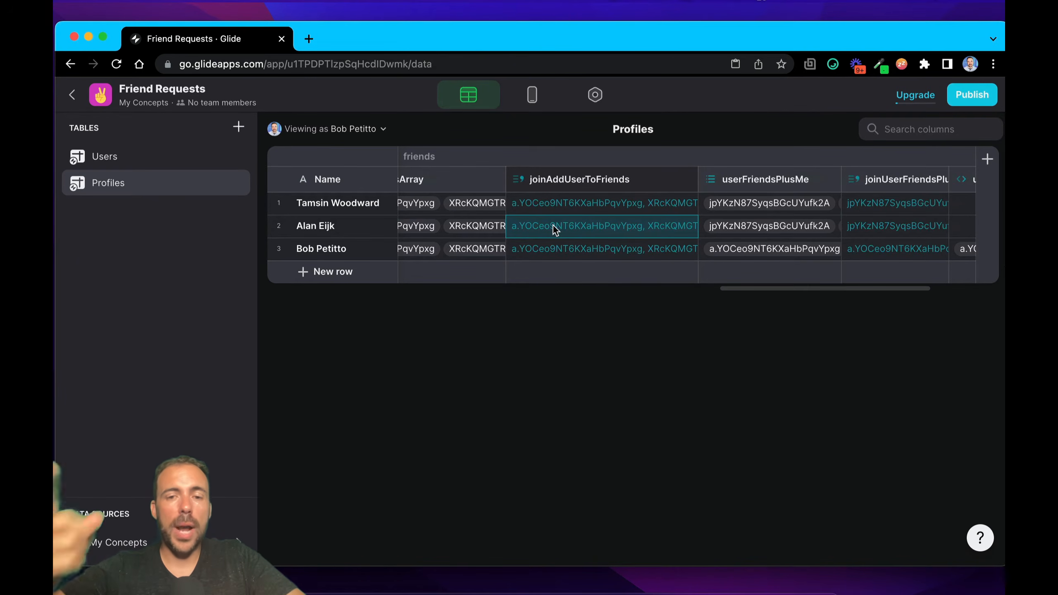
Step: Compare the joined userFriendsPlusMe values of the third and second profiles
{"action": "left_click", "coordinate": [922, 251]}
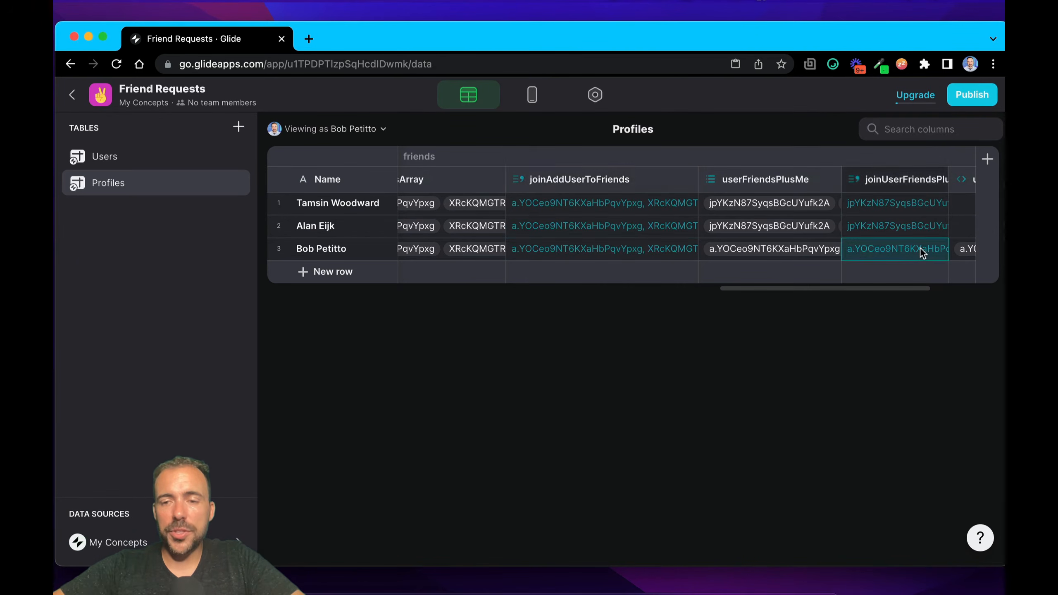
{"action": "left_click", "coordinate": [919, 234]}
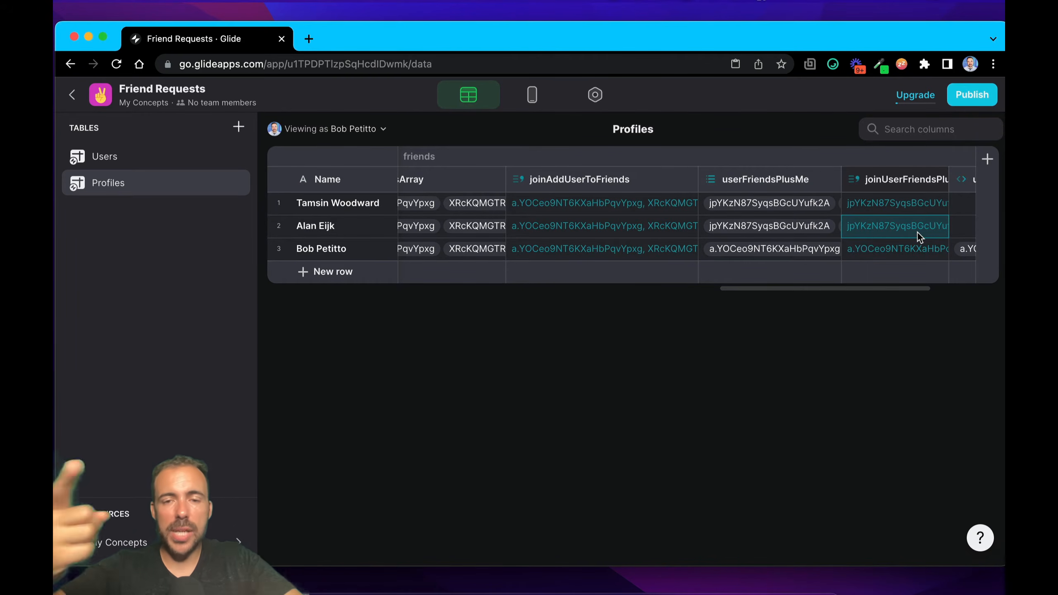
{"action": "scroll", "coordinate": [918, 233], "scroll_direction": "right", "scroll_amount": 5}
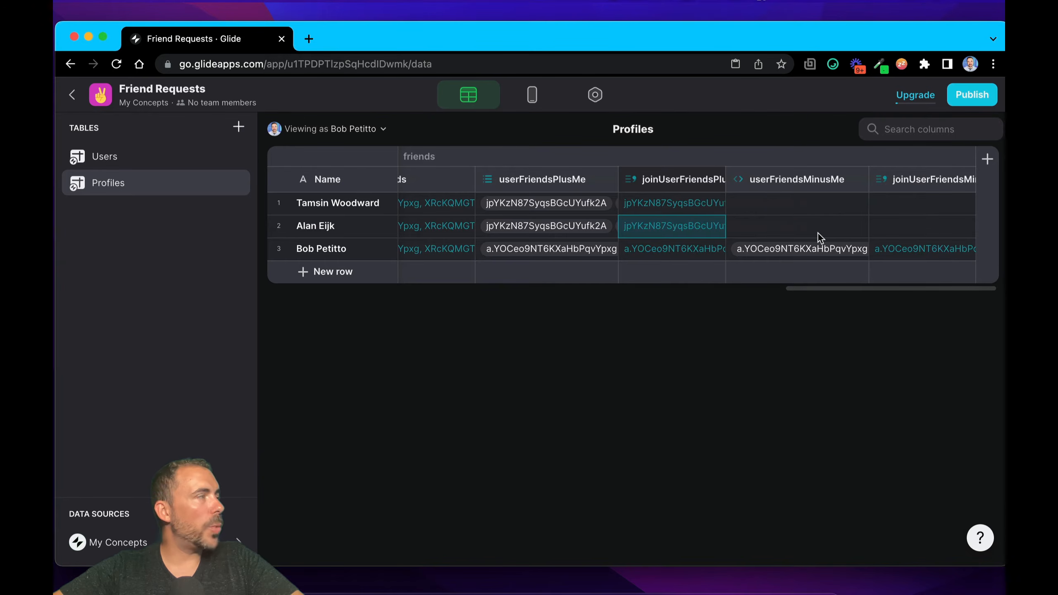
Step: Revisit the removeFriendArray column and its joined counterpart, joinRemoveFriend, in the friends group
{"action": "scroll", "coordinate": [720, 218], "scroll_direction": "left", "scroll_amount": 10}
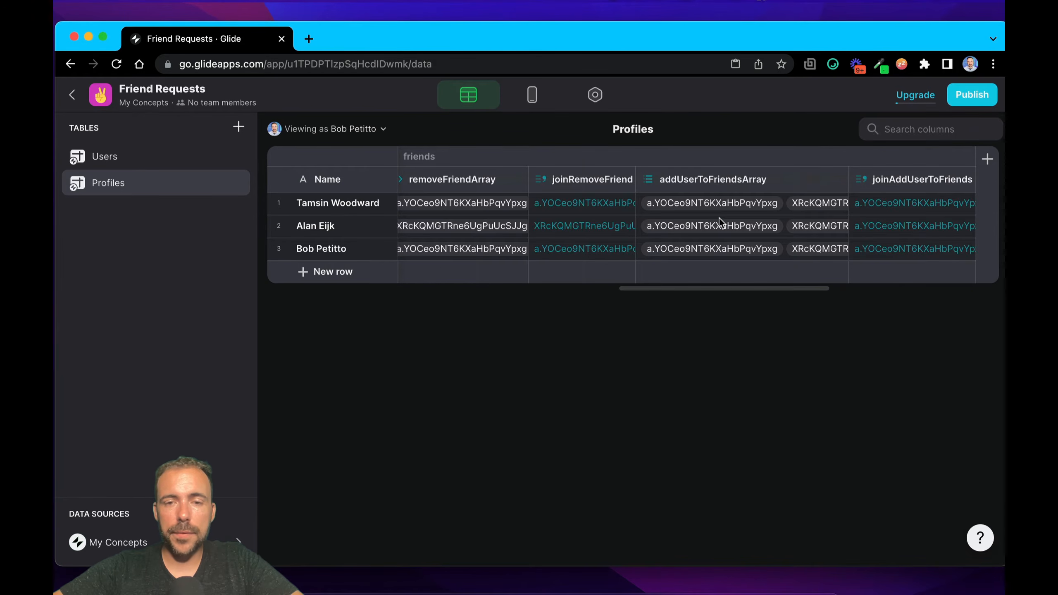
{"action": "left_click", "coordinate": [509, 182]}
{"action": "left_click", "coordinate": [634, 183]}
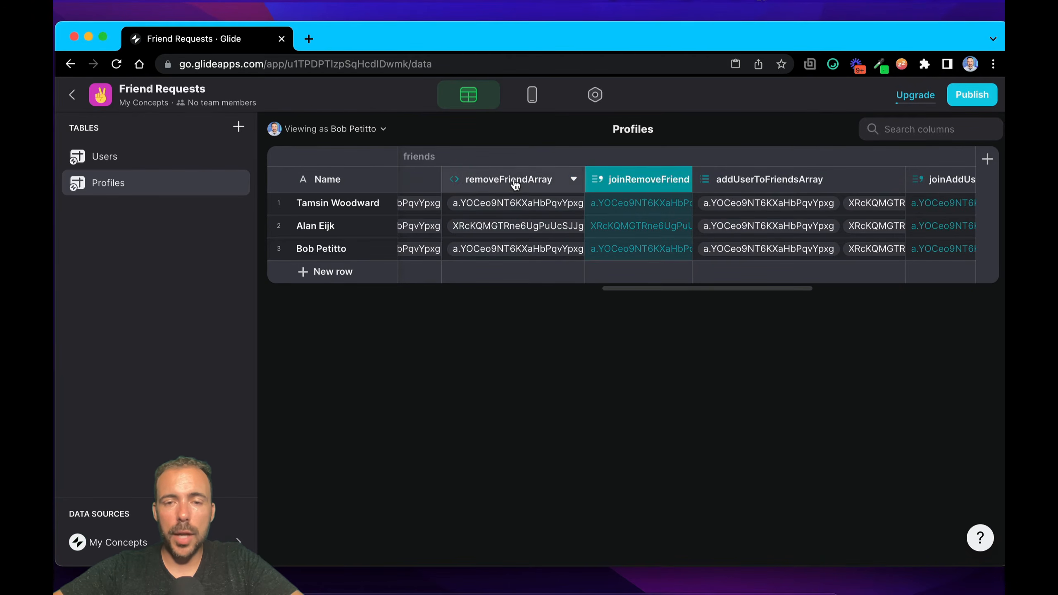
{"action": "left_click", "coordinate": [515, 183]}
{"action": "left_click", "coordinate": [615, 188]}
{"action": "left_click", "coordinate": [516, 183]}
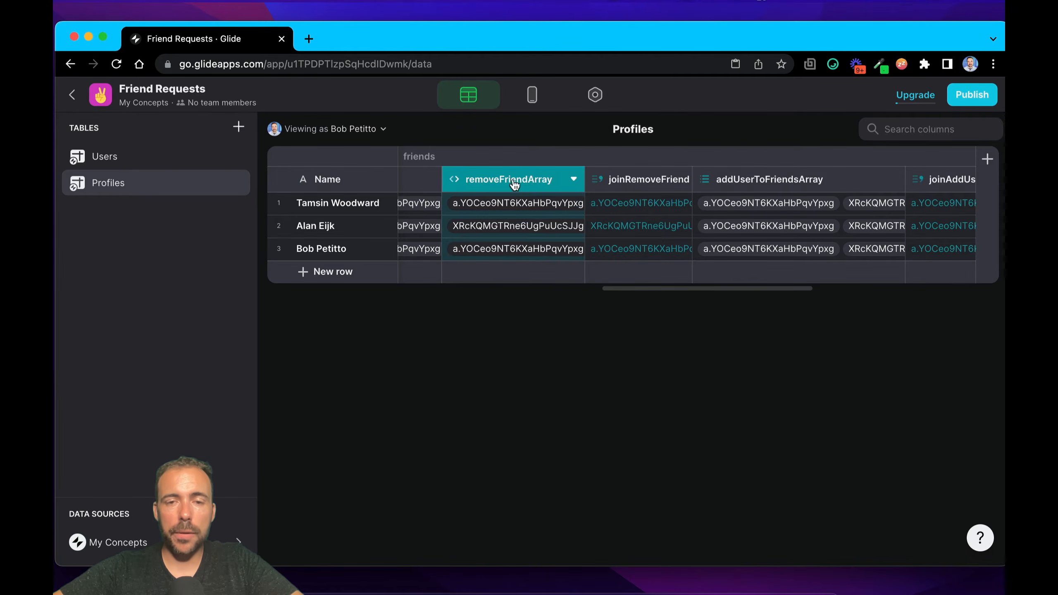
{"action": "left_click", "coordinate": [616, 183]}
{"action": "scroll", "coordinate": [617, 188], "scroll_direction": "right", "scroll_amount": 10}
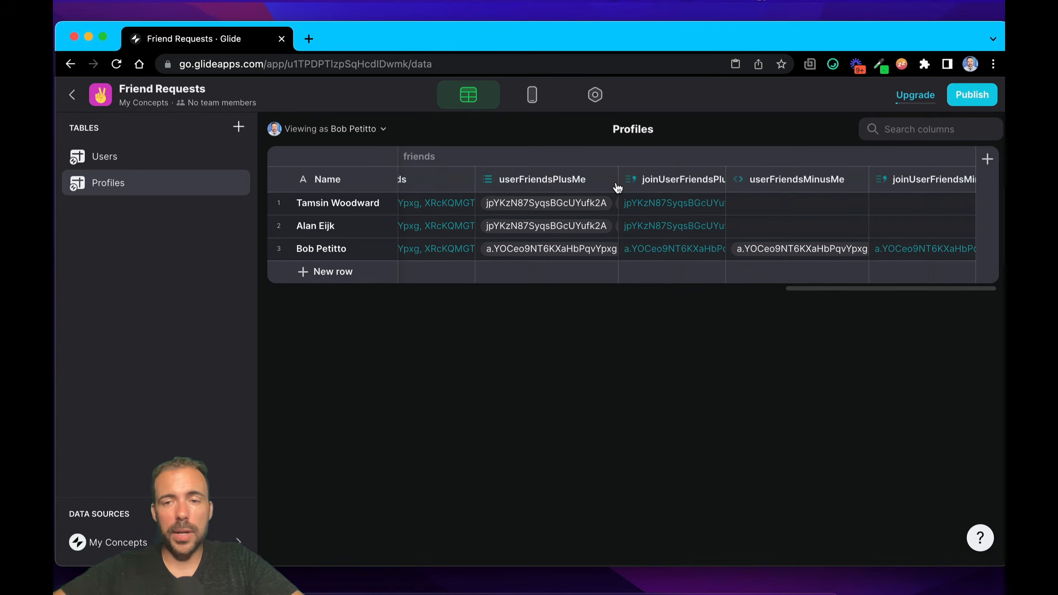
Step: Review the splitFriends values and User Profile Row ID to remove in the userFriendsMinusMe Remove Element column, and close its configuration
{"action": "left_click", "coordinate": [798, 180]}
{"action": "left_click", "coordinate": [798, 179]}
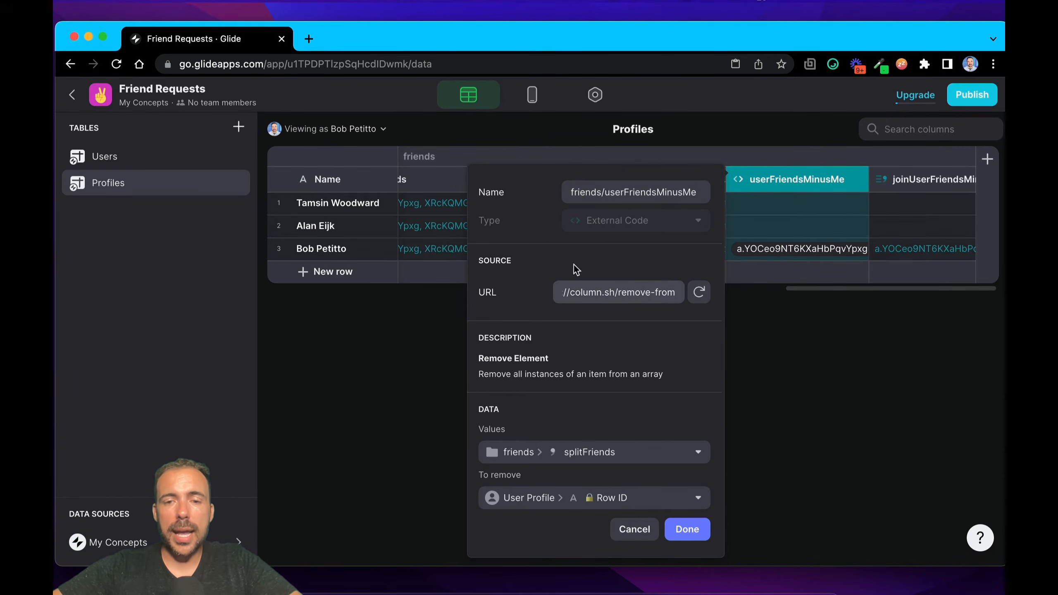
{"action": "left_click_drag", "start_coordinate": [549, 363], "coordinate": [467, 364]}
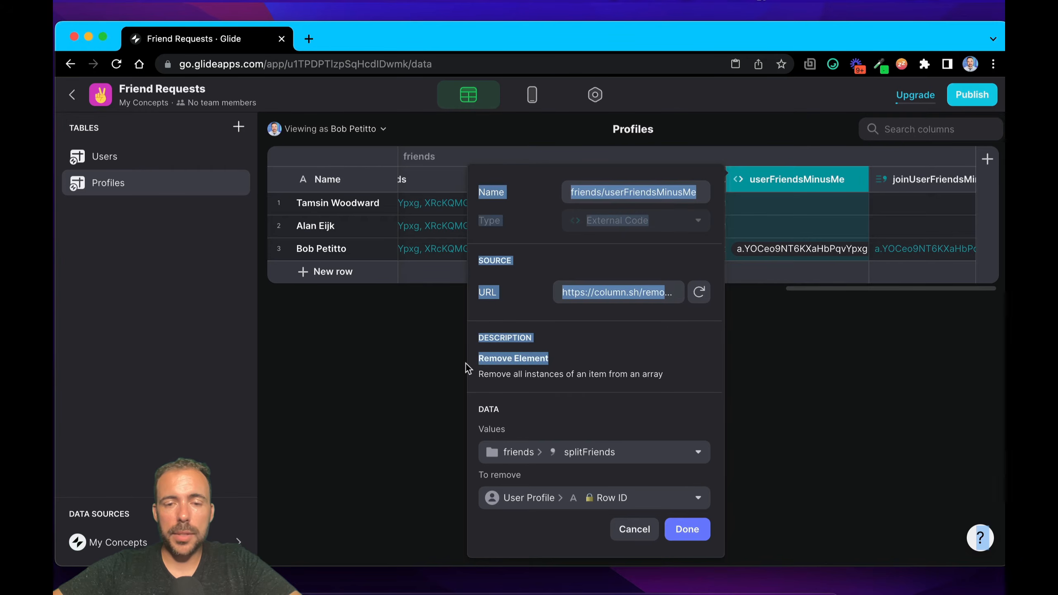
{"action": "left_click", "coordinate": [582, 380]}
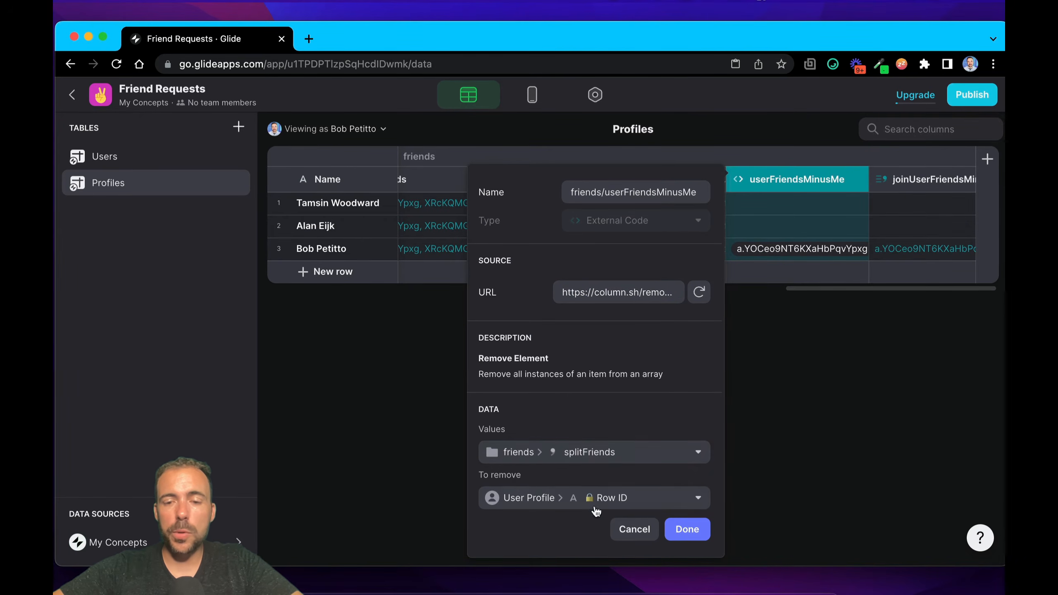
{"action": "left_click", "coordinate": [688, 529]}
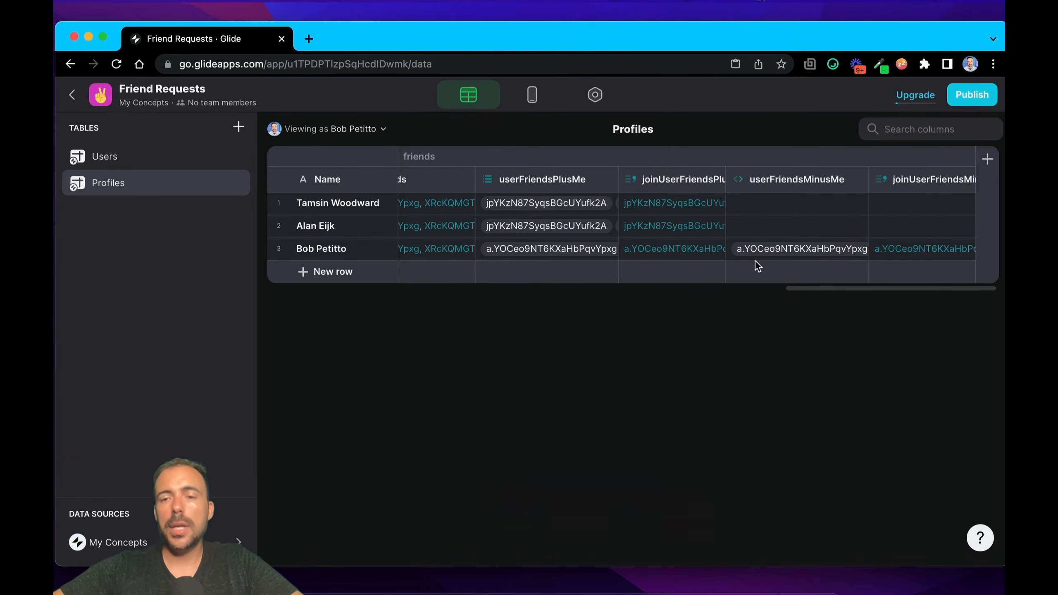
Step: Inspect the third profile's joined userFriendsMinusMe value, and mark the second profile's row to trace it across the friends columns
{"action": "left_click", "coordinate": [931, 250]}
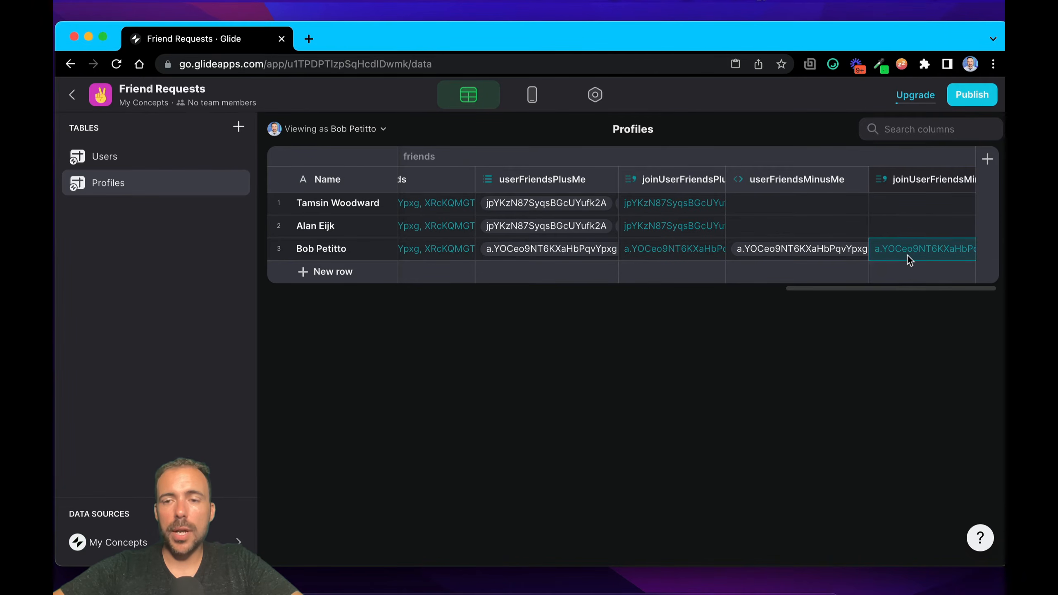
{"action": "scroll", "coordinate": [908, 256], "scroll_direction": "left", "scroll_amount": 10}
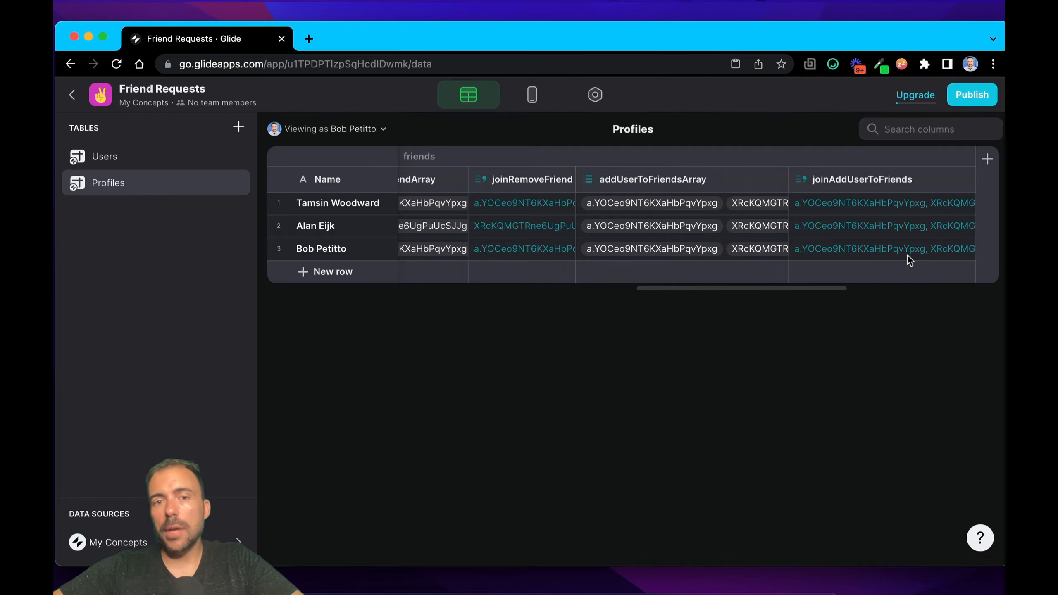
{"action": "left_click", "coordinate": [279, 228]}
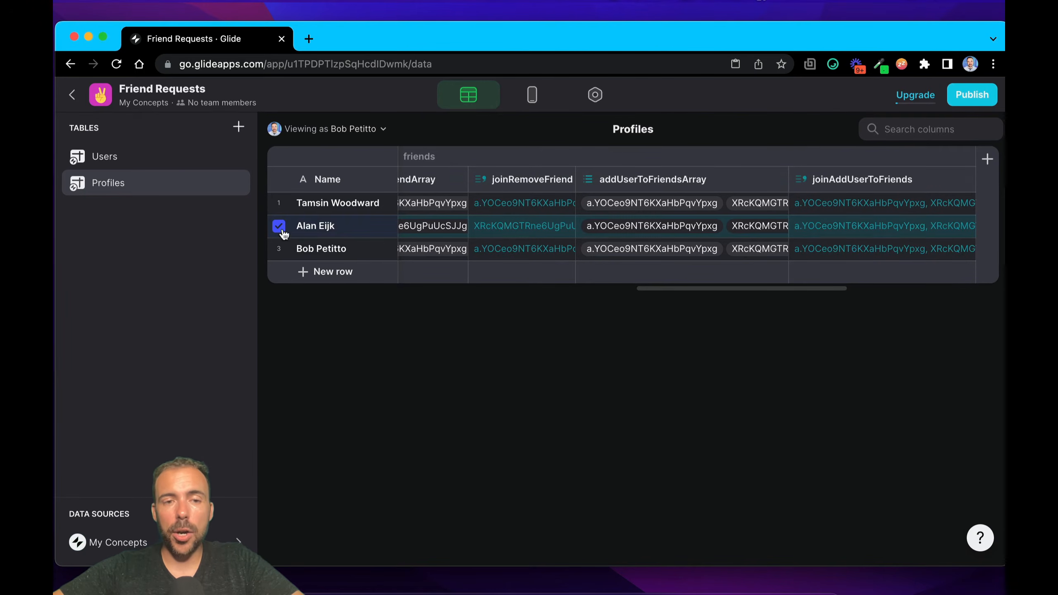
{"action": "scroll", "coordinate": [652, 229], "scroll_direction": "right", "scroll_amount": 10}
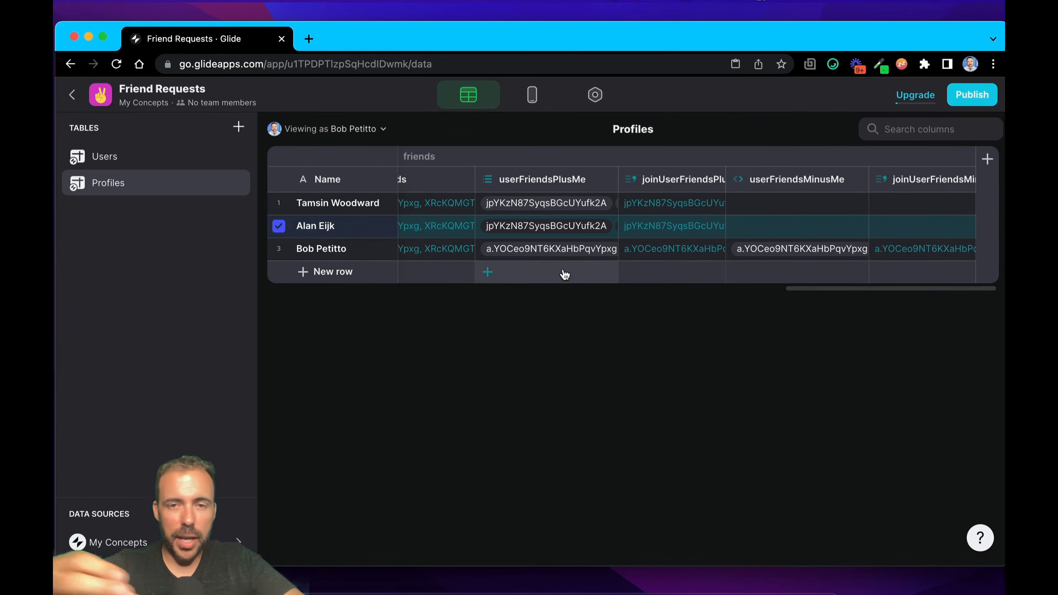
{"action": "scroll", "coordinate": [526, 227], "scroll_direction": "left", "scroll_amount": 15}
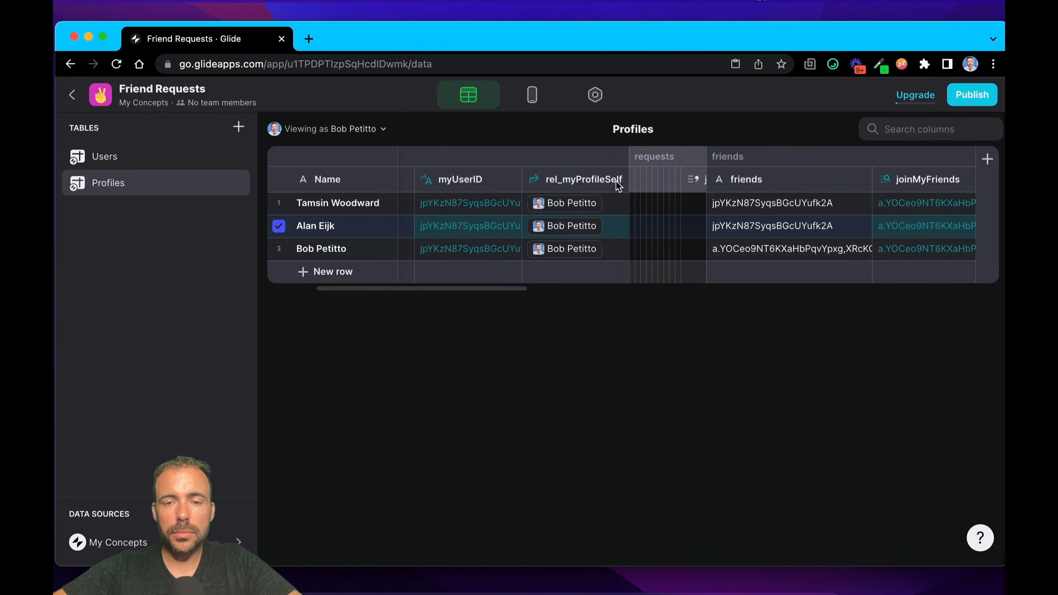
{"action": "scroll", "coordinate": [736, 158], "scroll_direction": "left", "scroll_amount": 3}
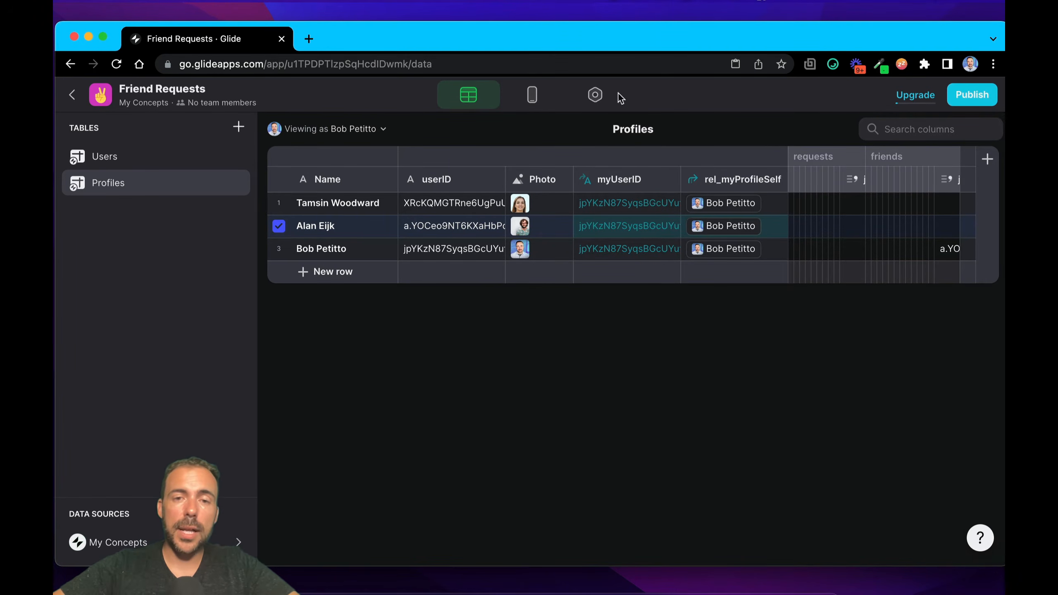
Step: Switch to the app's Layout editor and preview it as the user of the first profile
{"action": "left_click", "coordinate": [530, 104]}
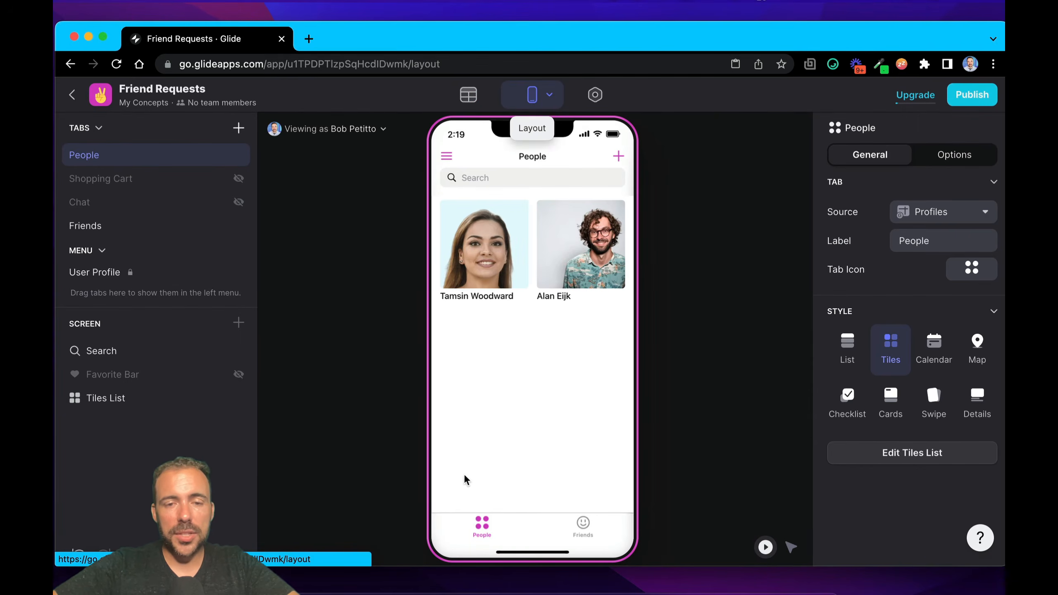
{"action": "left_click", "coordinate": [362, 130]}
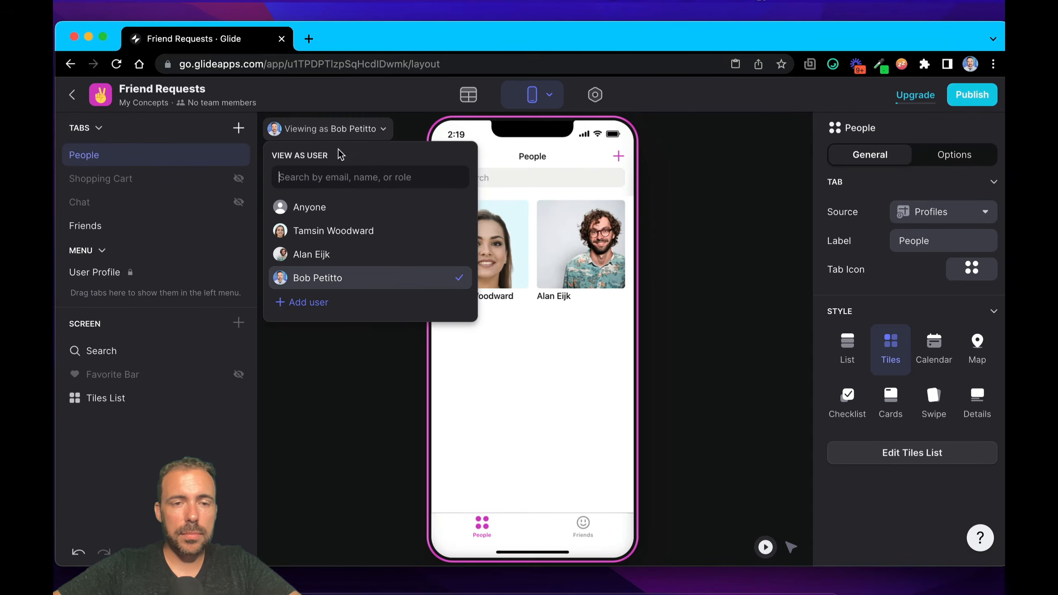
{"action": "left_click", "coordinate": [325, 231]}
{"action": "left_click", "coordinate": [481, 392]}
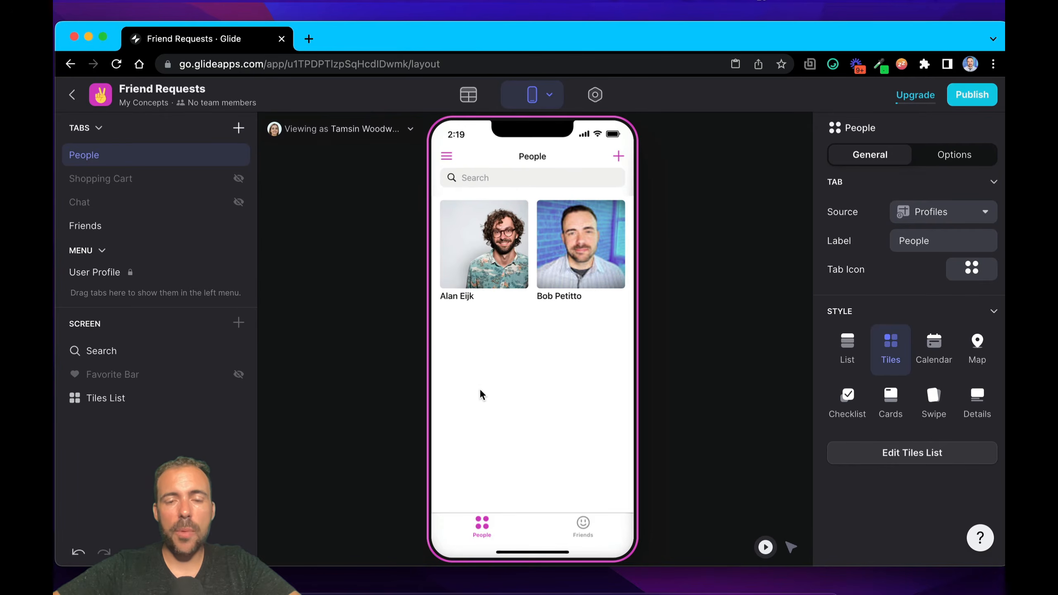
Step: Open the first person's details screen in the People tab and examine the Request Friend button's visibility conditions
{"action": "left_click", "coordinate": [496, 278]}
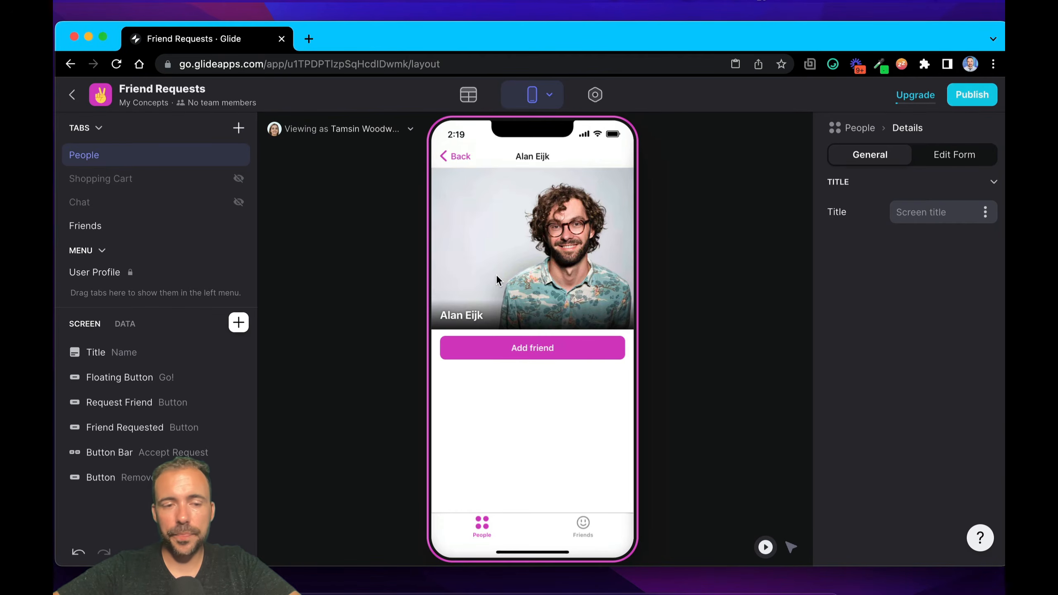
{"action": "left_click", "coordinate": [177, 404]}
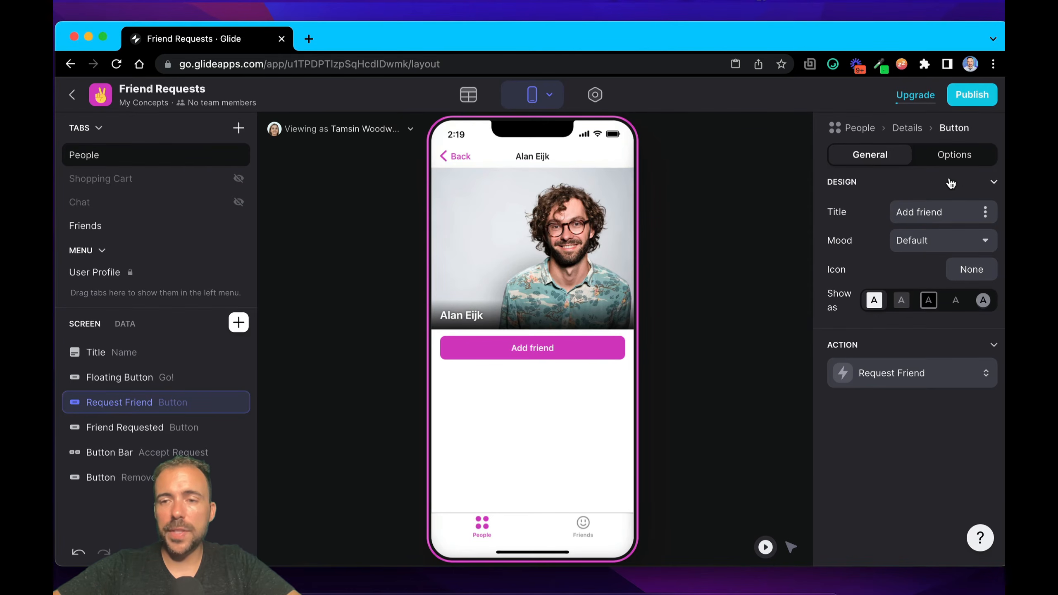
{"action": "left_click", "coordinate": [948, 157]}
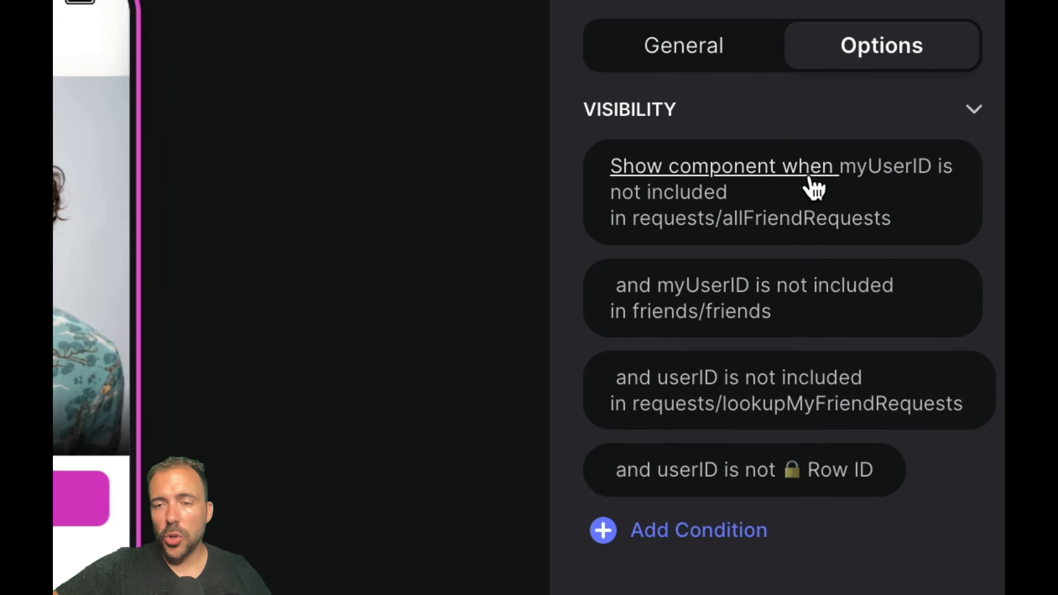
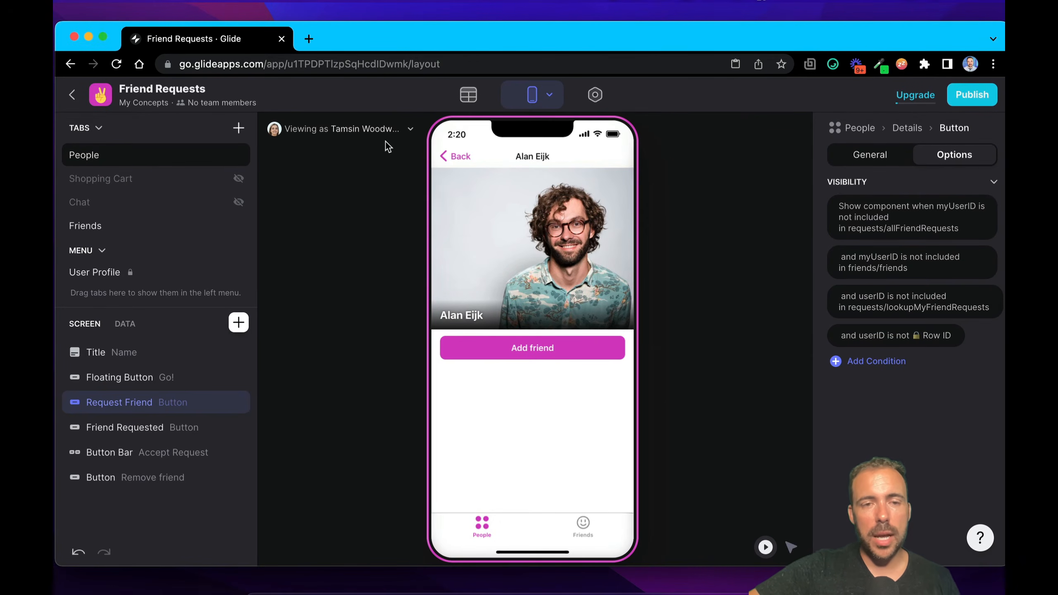
Step: Open the Request Friend button's custom action for editing
{"action": "left_click", "coordinate": [880, 145]}
{"action": "left_click", "coordinate": [893, 372]}
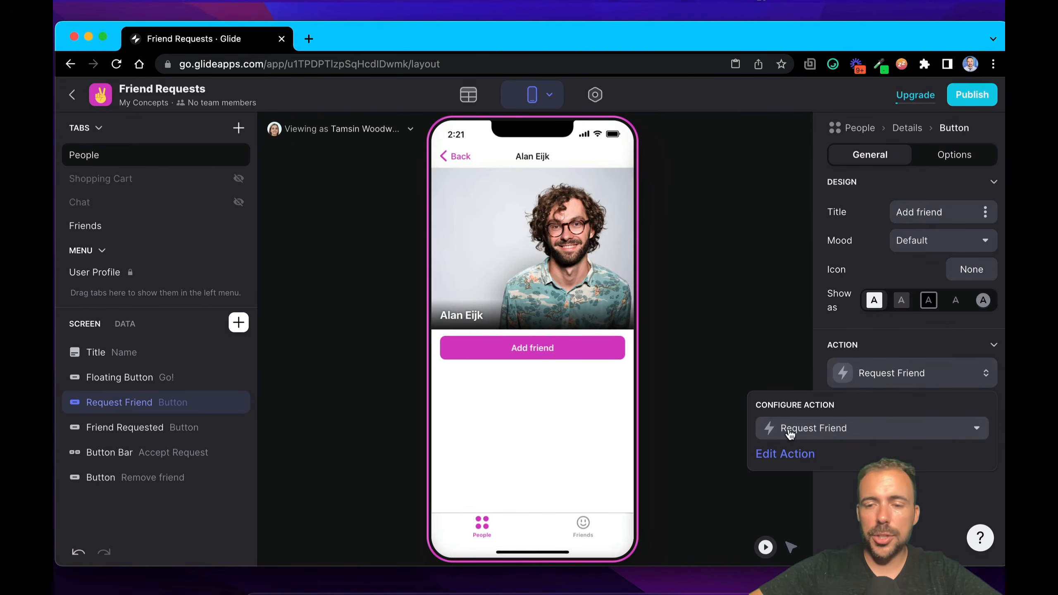
{"action": "left_click", "coordinate": [784, 454]}
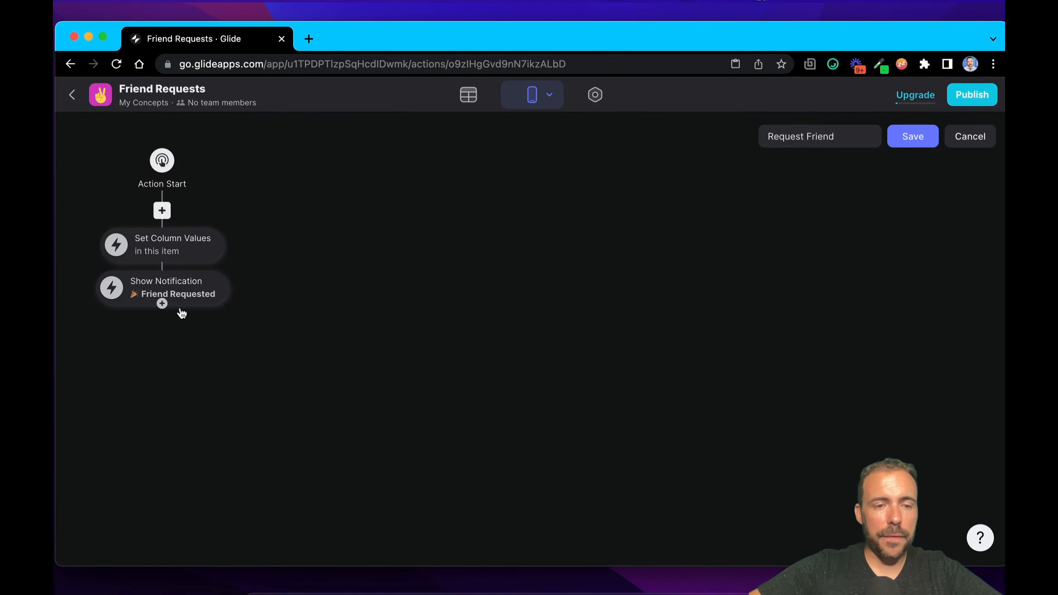
Step: Review the requests/allFriendRequests source in Set Column Values and the Show Notification settings, and save the Request Friend action
{"action": "left_click", "coordinate": [208, 255]}
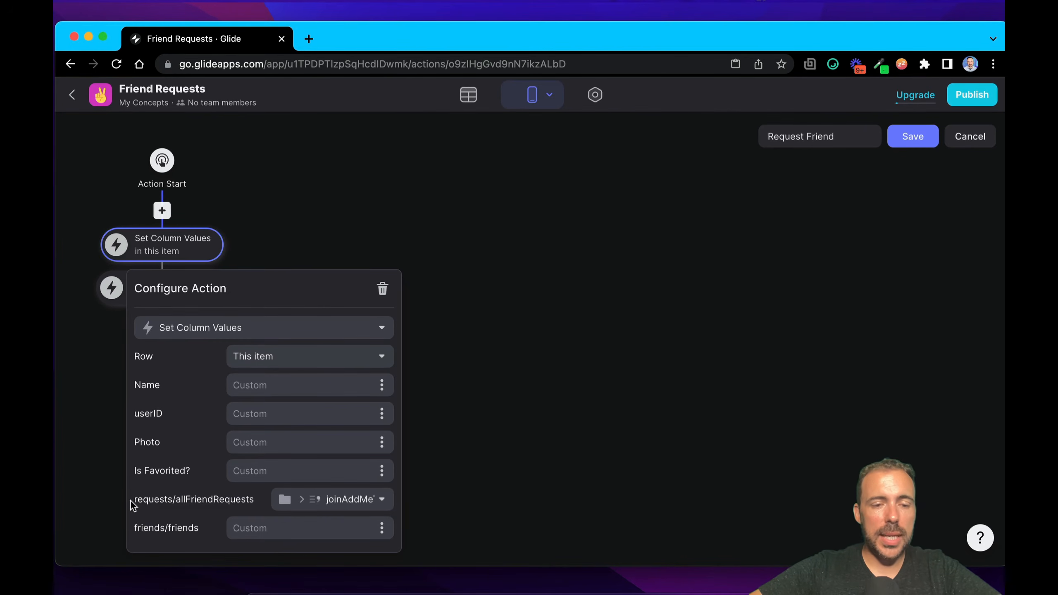
{"action": "left_click_drag", "start_coordinate": [133, 503], "coordinate": [264, 504]}
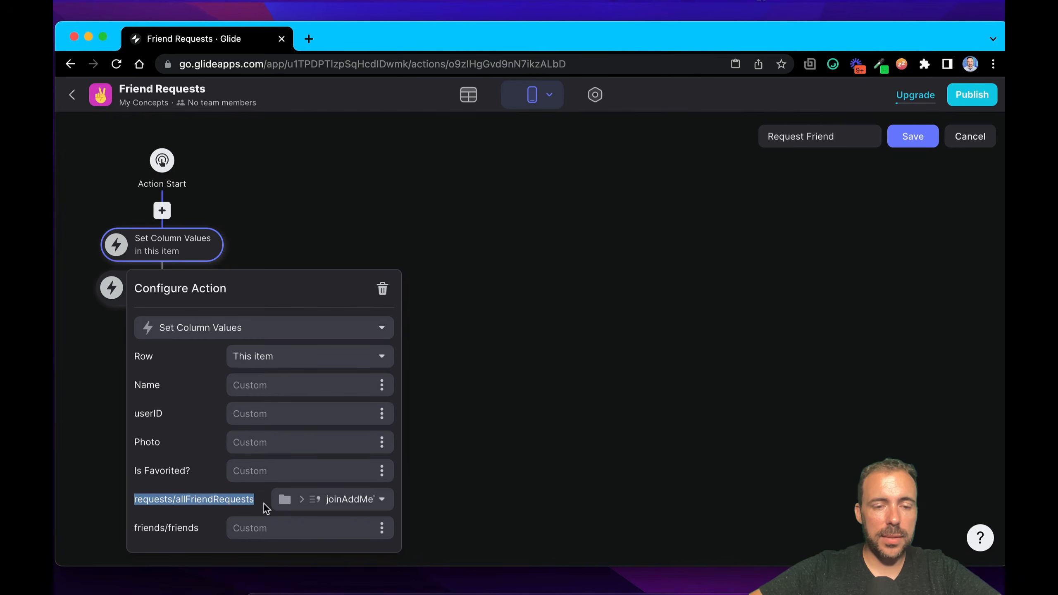
{"action": "left_click", "coordinate": [341, 503]}
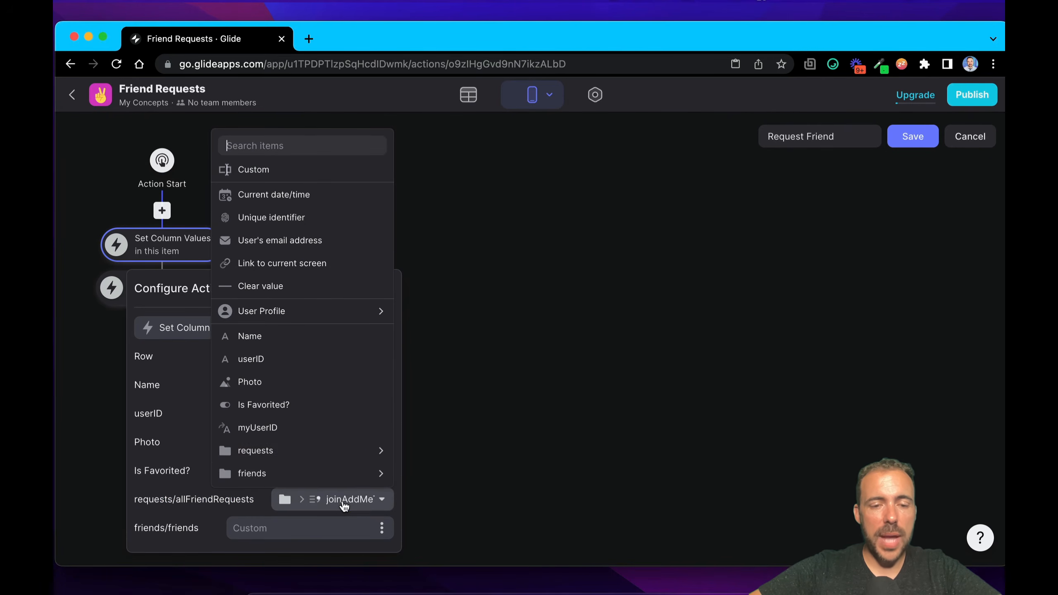
{"action": "mouse_move", "coordinate": [321, 447]}
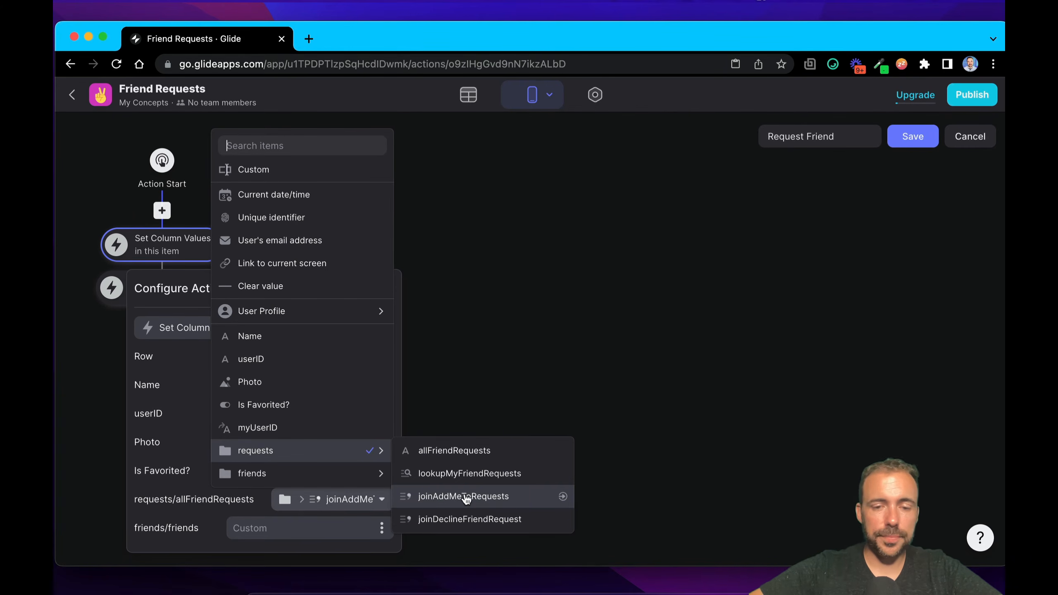
{"action": "left_click", "coordinate": [485, 342]}
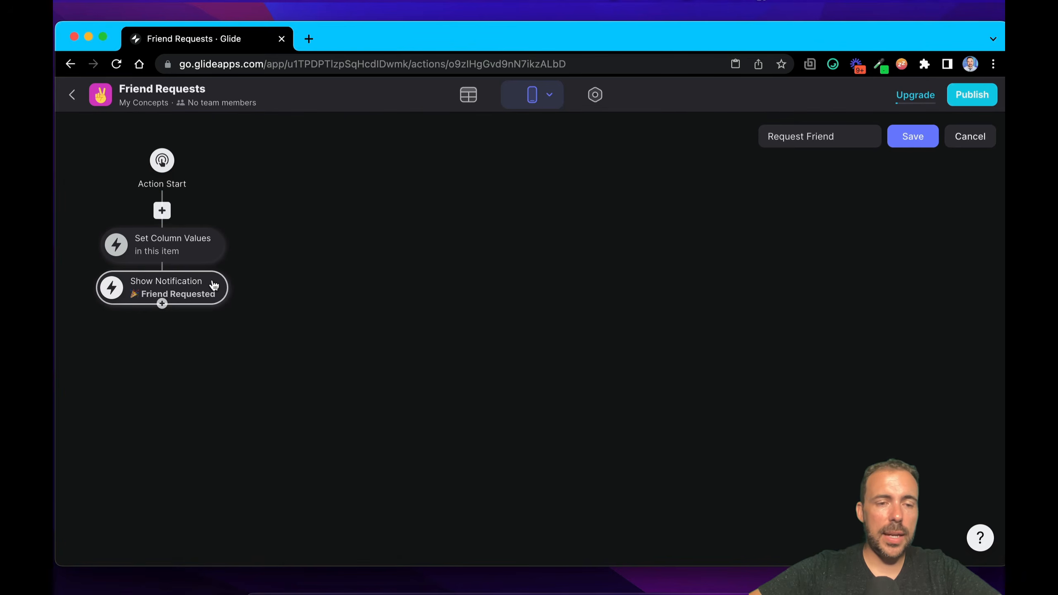
{"action": "left_click", "coordinate": [207, 290]}
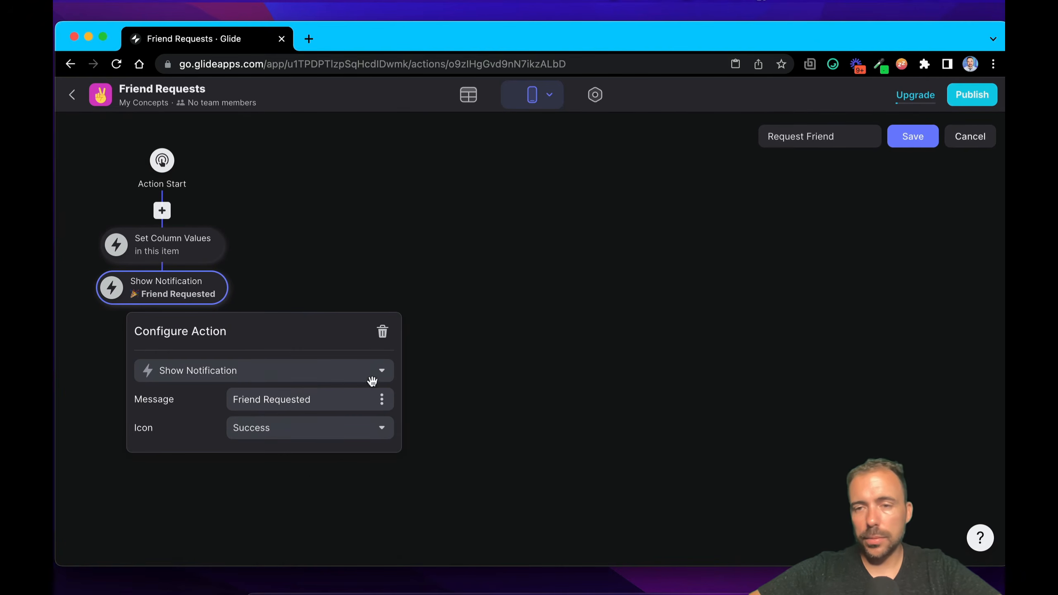
{"action": "left_click", "coordinate": [925, 135]}
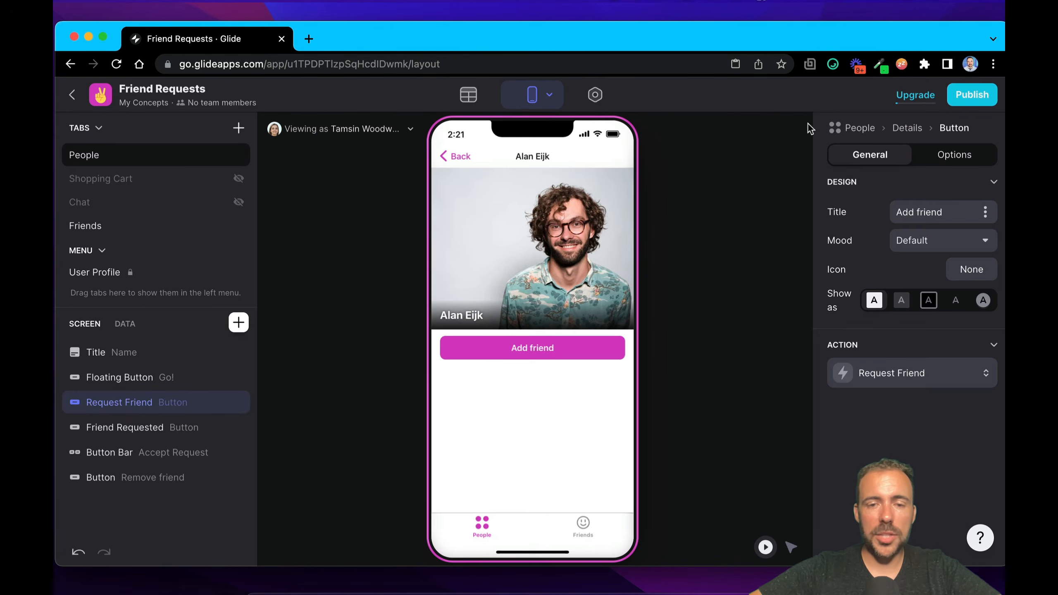
Step: Send a friend request from the previewed details screen, and examine the Friend Requested button's visibility condition
{"action": "left_click", "coordinate": [544, 353]}
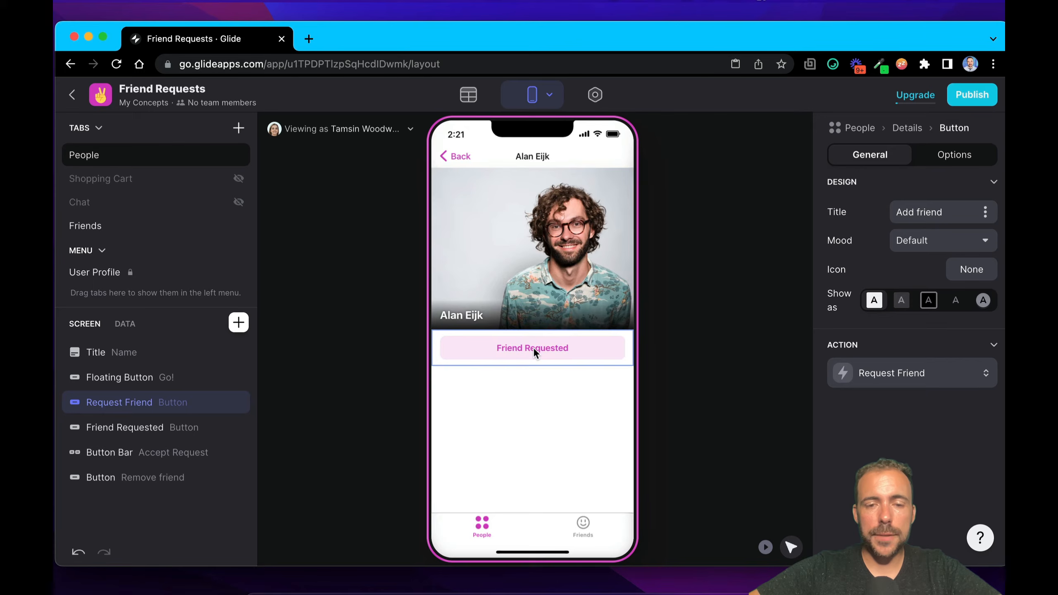
{"action": "left_click", "coordinate": [534, 352]}
{"action": "key", "text": "super"}
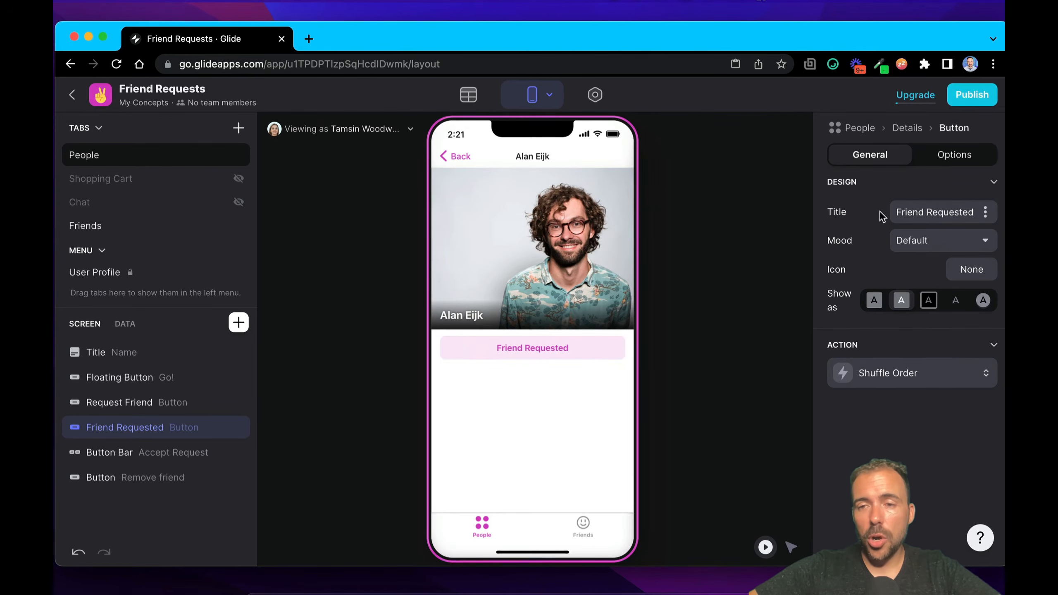
{"action": "left_click", "coordinate": [956, 156]}
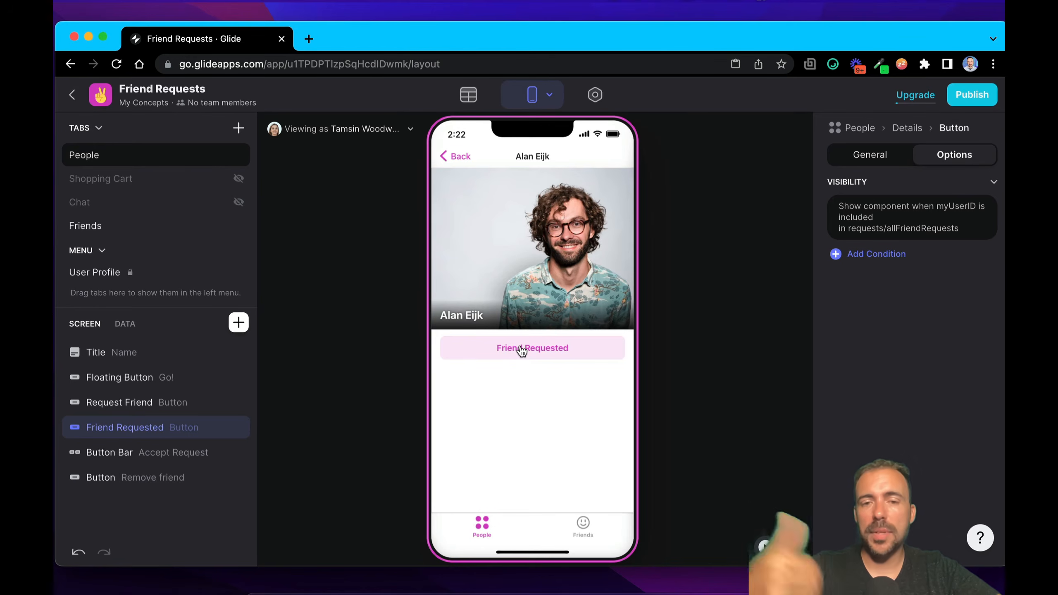
Step: Return to the People list, preview the app as the person who received the request, and show their Friends tab
{"action": "left_click", "coordinate": [458, 167]}
{"action": "left_click", "coordinate": [381, 132]}
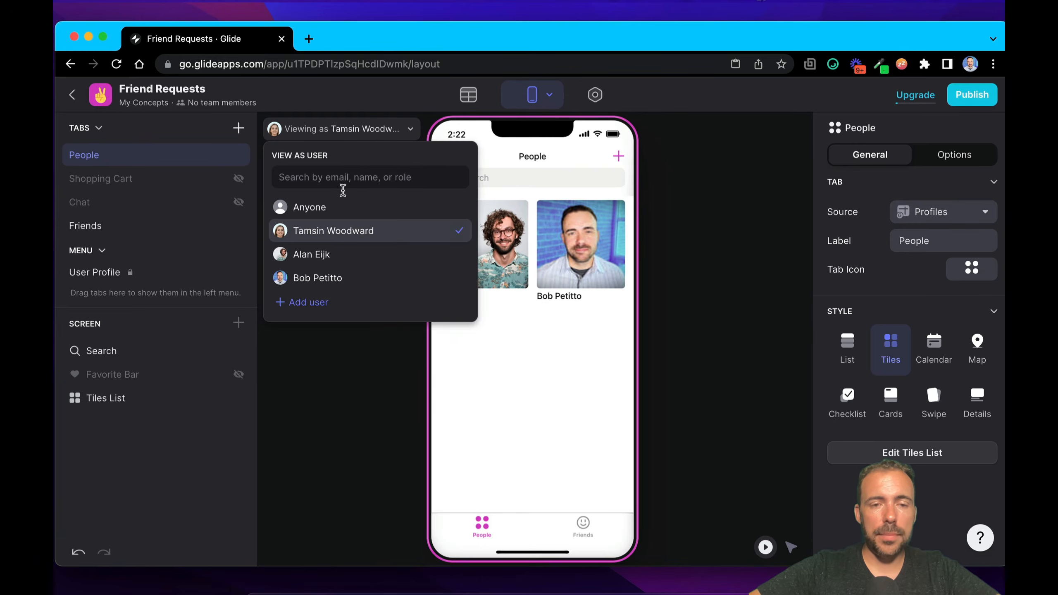
{"action": "left_click", "coordinate": [324, 255]}
{"action": "left_click", "coordinate": [506, 392]}
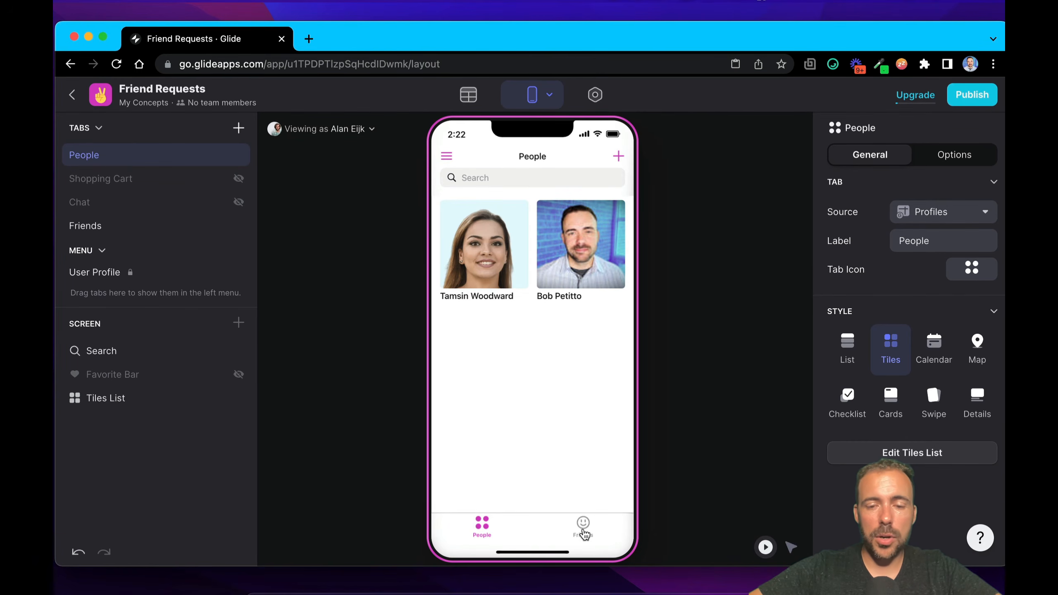
{"action": "left_click", "coordinate": [577, 519]}
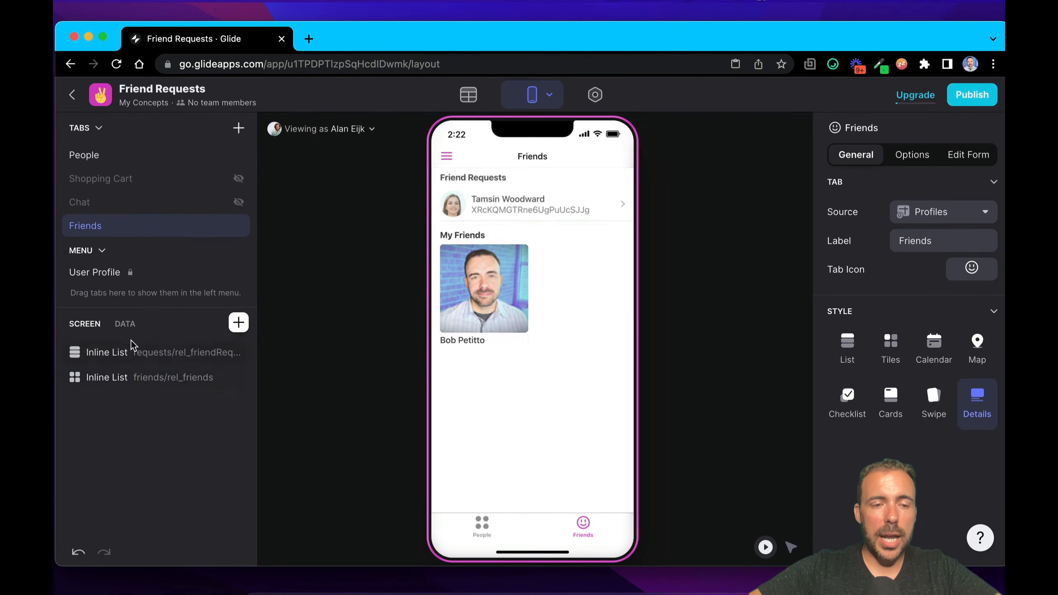
Step: Review the two inline lists on the Friends tab, and clear the Details value of the Friend Requests list
{"action": "left_click", "coordinate": [142, 382]}
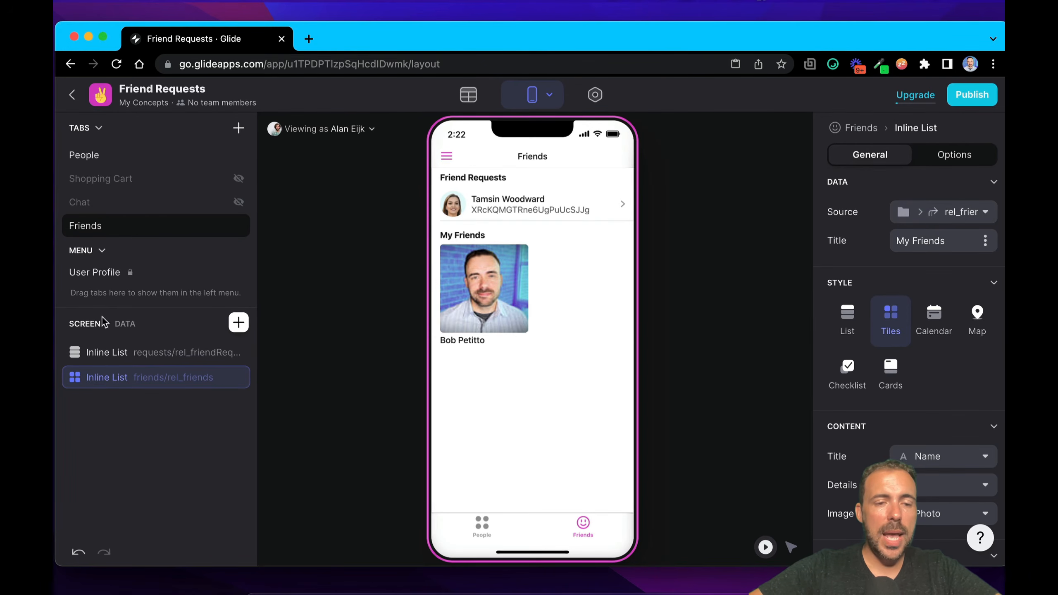
{"action": "left_click", "coordinate": [104, 355]}
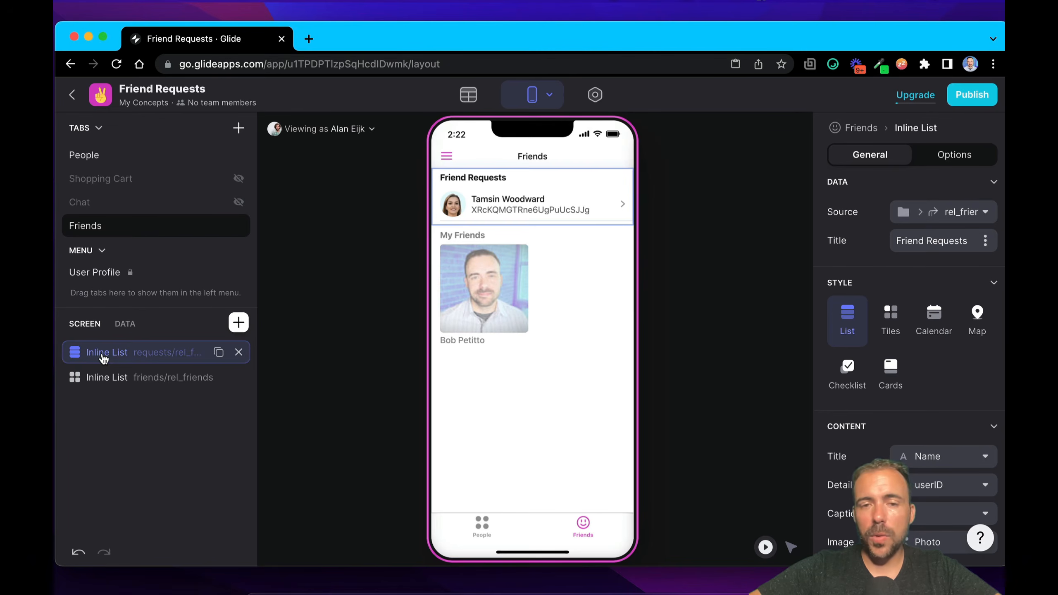
{"action": "left_click", "coordinate": [966, 485]}
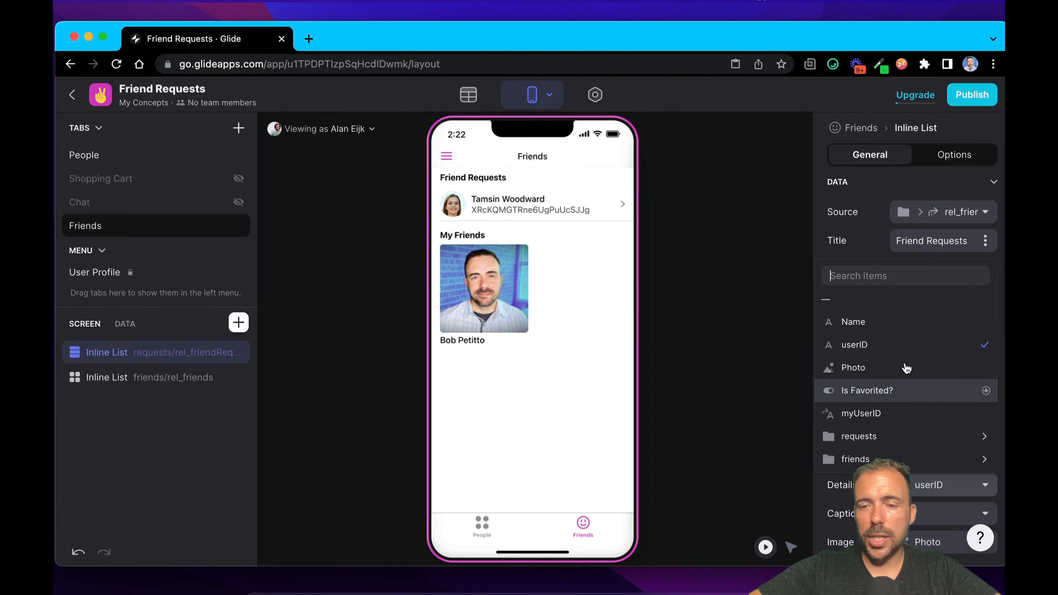
{"action": "left_click", "coordinate": [914, 320]}
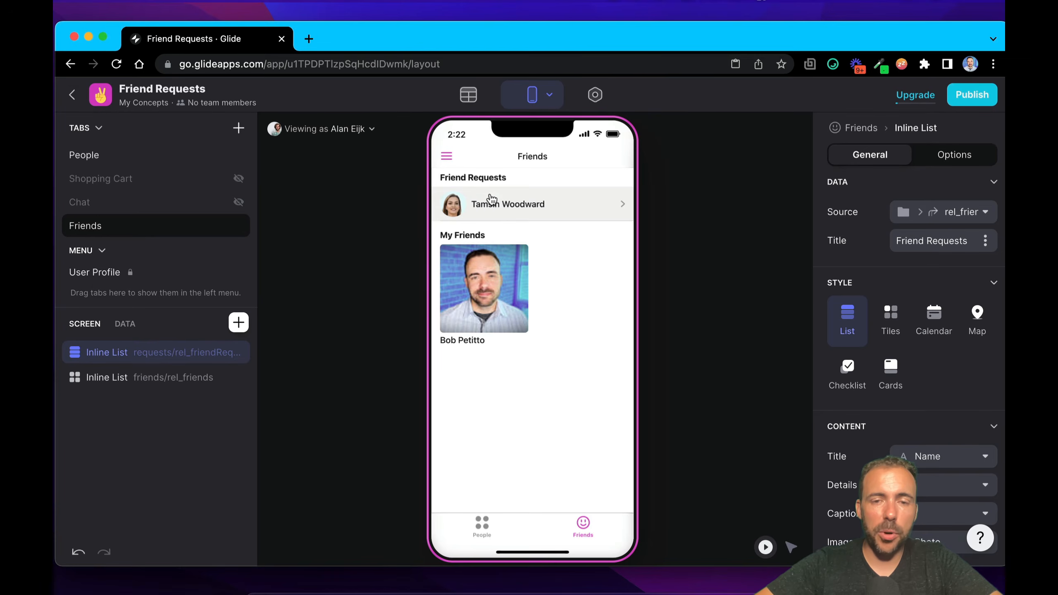
Step: Check the People tab, and open the requester's details screen from the Friend Requests list
{"action": "left_click", "coordinate": [482, 525]}
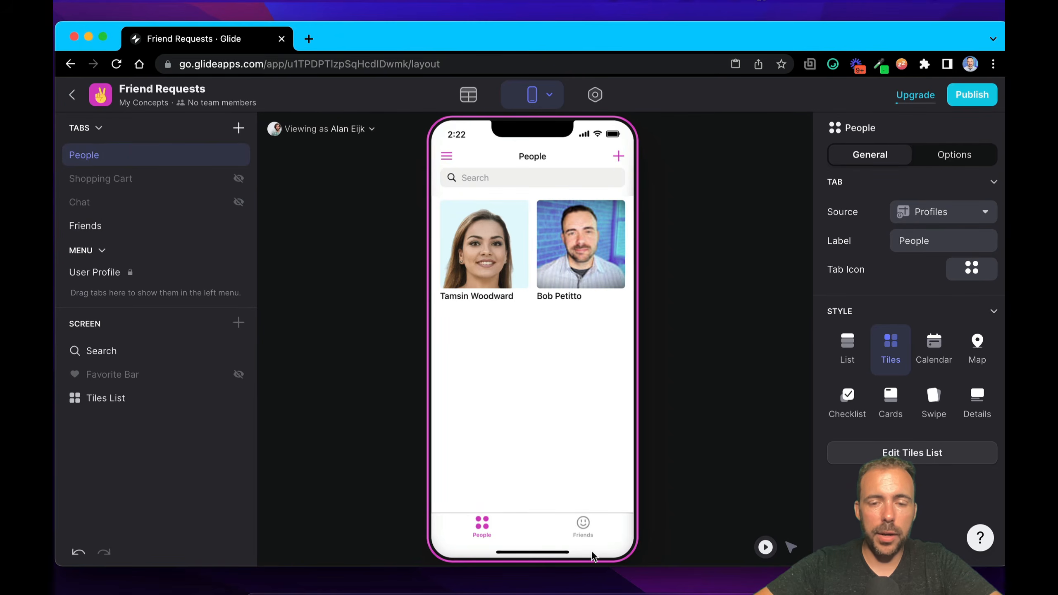
{"action": "left_click", "coordinate": [583, 527]}
{"action": "left_click", "coordinate": [488, 196]}
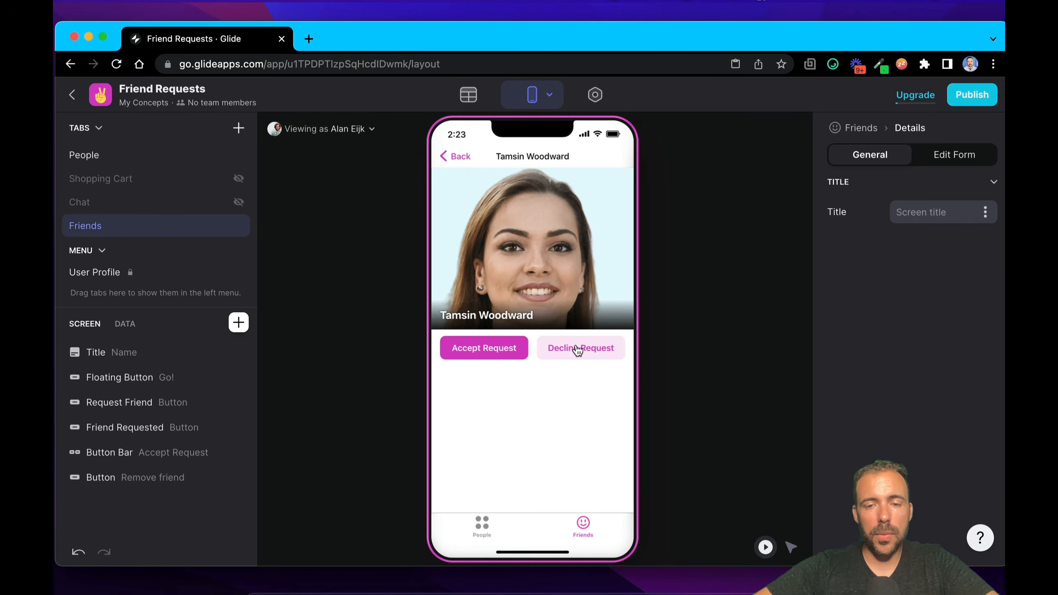
Step: Open the Decline Friend action assigned to the Button Bar's Decline Request button for editing
{"action": "left_click", "coordinate": [131, 458]}
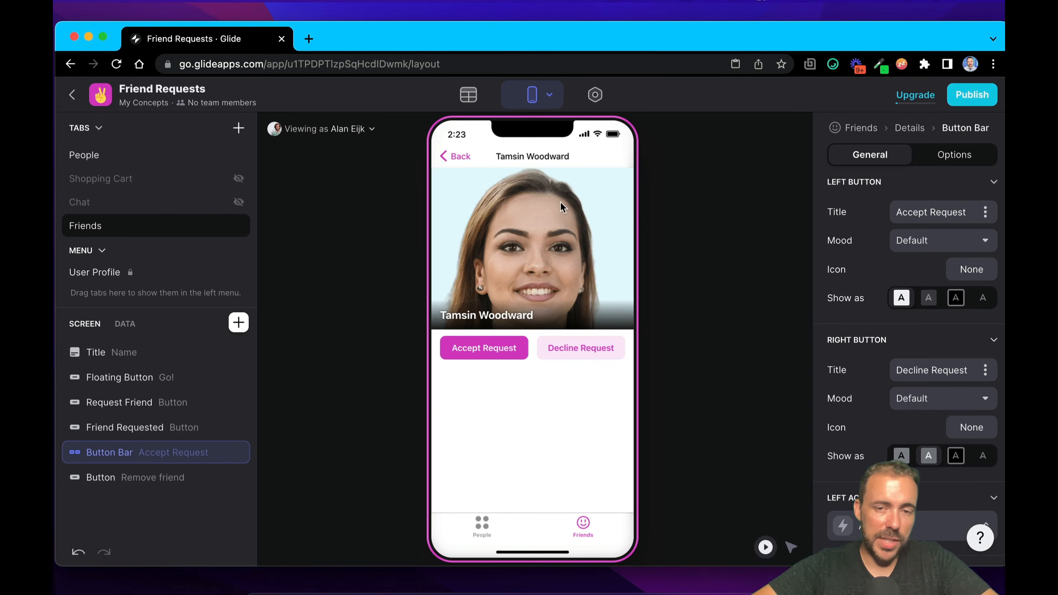
{"action": "scroll", "coordinate": [931, 499], "scroll_direction": "down", "scroll_amount": 5}
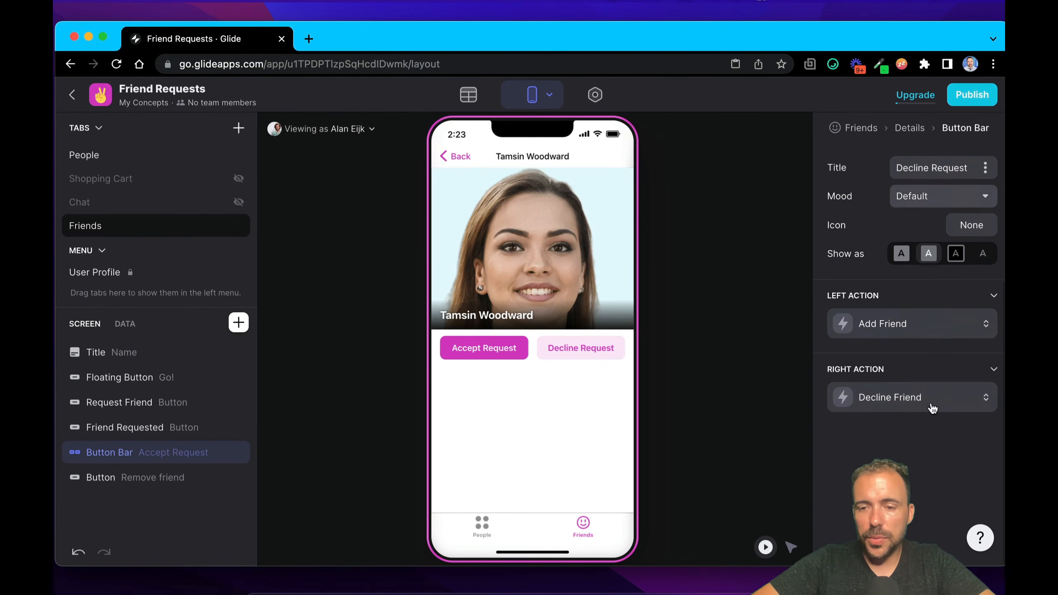
{"action": "left_click", "coordinate": [870, 398]}
{"action": "left_click", "coordinate": [783, 480]}
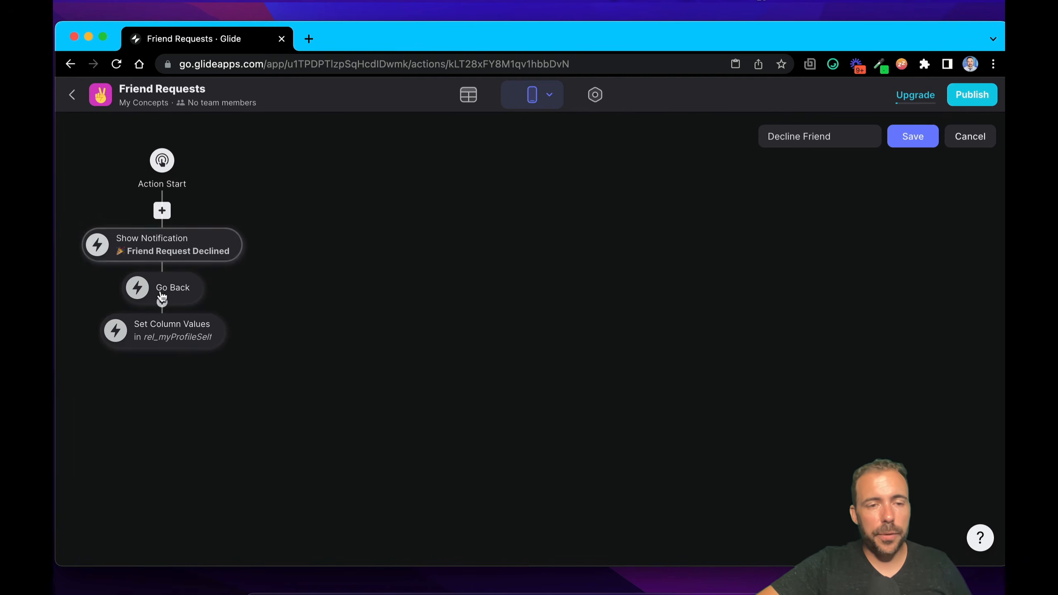
Step: Review the Show Notification and Go Back steps of the Decline Friend action
{"action": "left_click", "coordinate": [161, 252]}
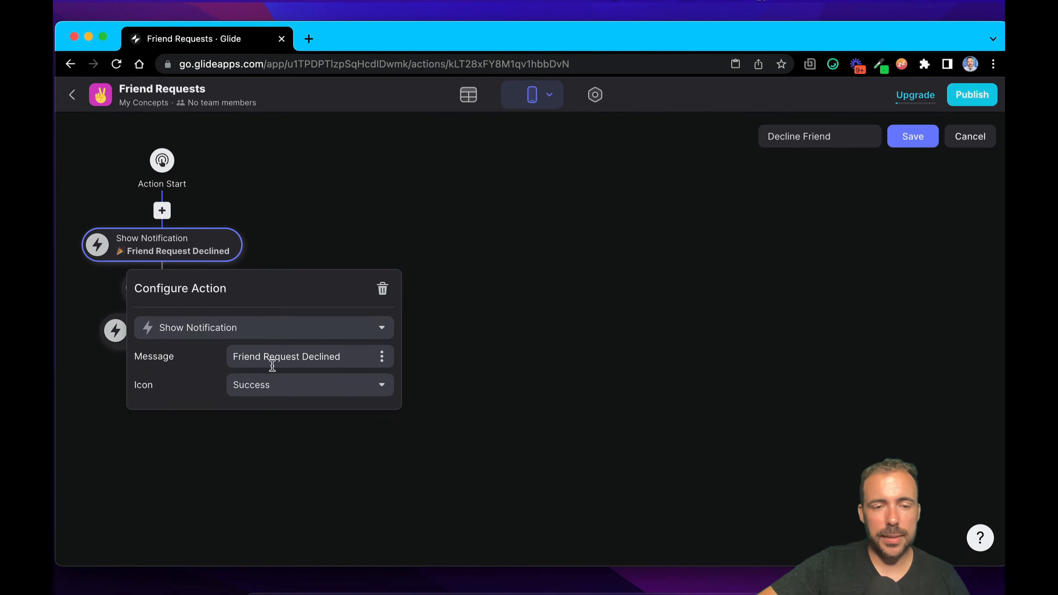
{"action": "left_click", "coordinate": [471, 338]}
{"action": "left_click", "coordinate": [174, 287]}
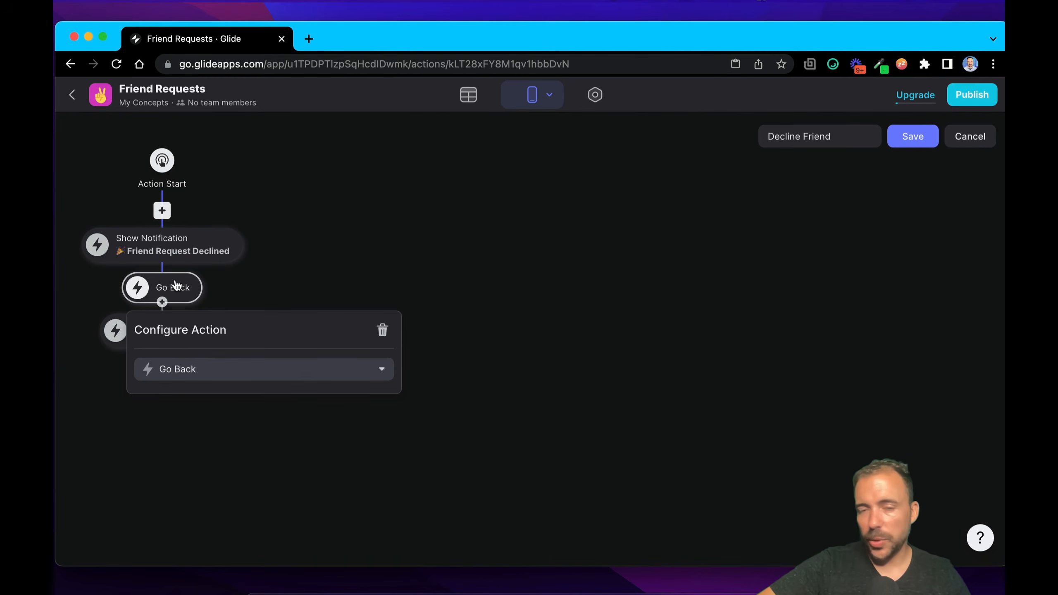
{"action": "left_click", "coordinate": [424, 271]}
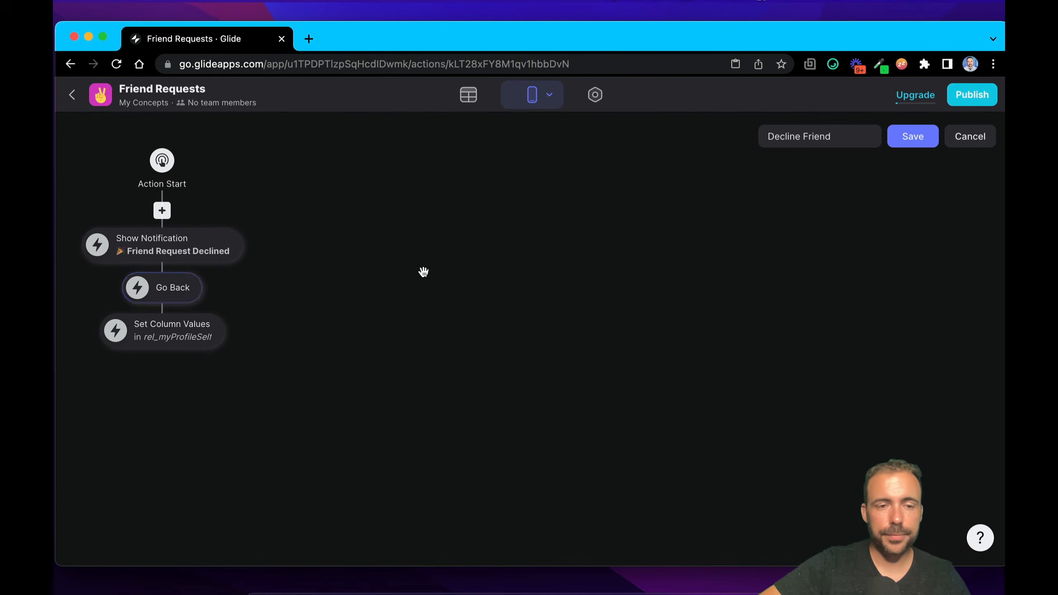
Step: Examine the target row options of the Set Column Values step in the Decline Friend action
{"action": "left_click", "coordinate": [198, 335]}
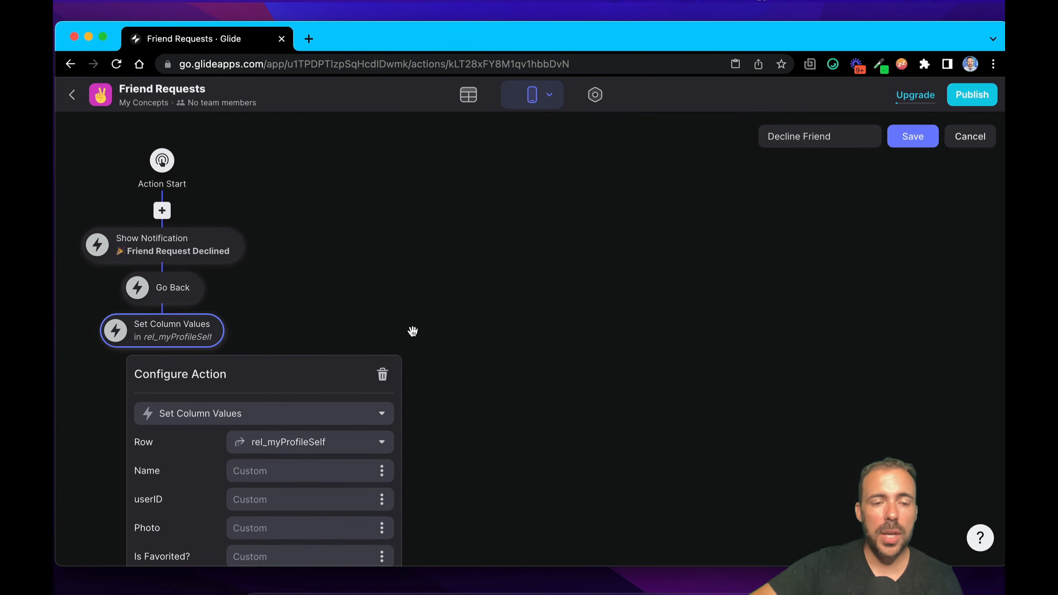
{"action": "left_click", "coordinate": [292, 446]}
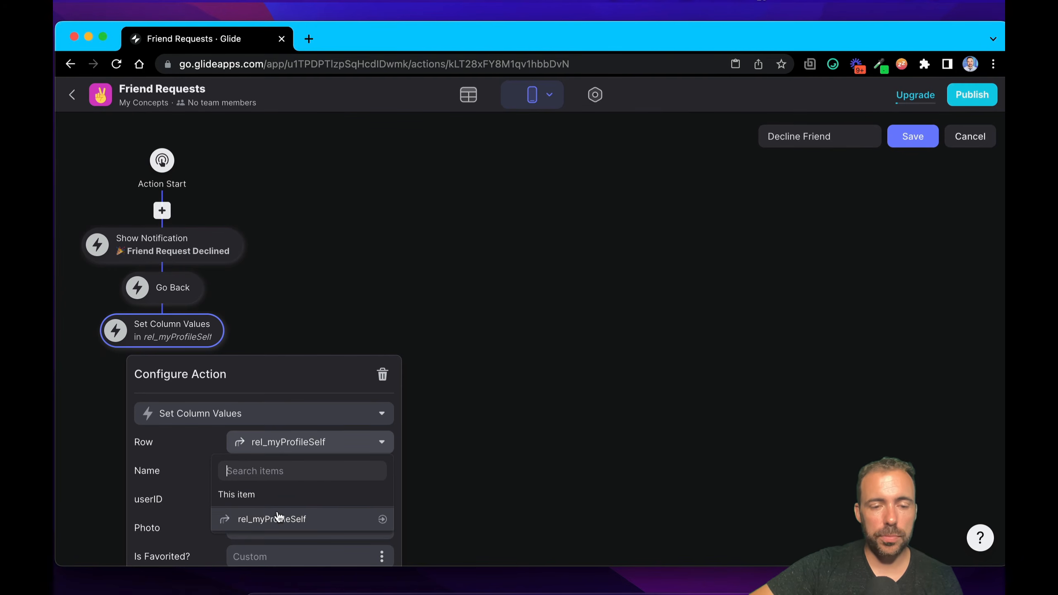
{"action": "left_click", "coordinate": [330, 404]}
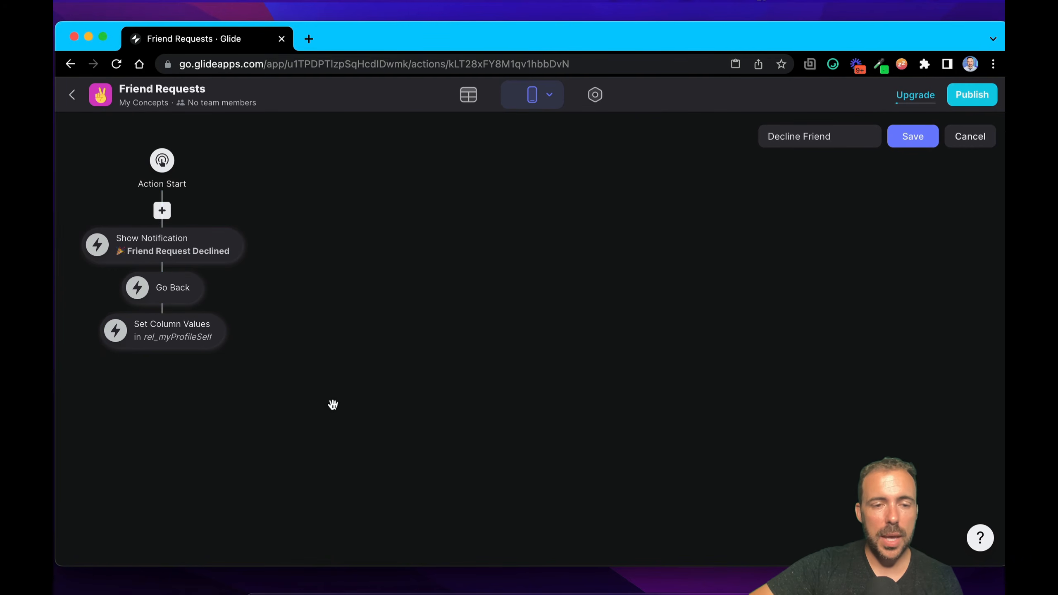
Step: Examine the requests columns offered for requests/allFriendRequests in Set Column Values, and choose joinDeclineFriendRequest
{"action": "left_click", "coordinate": [200, 345]}
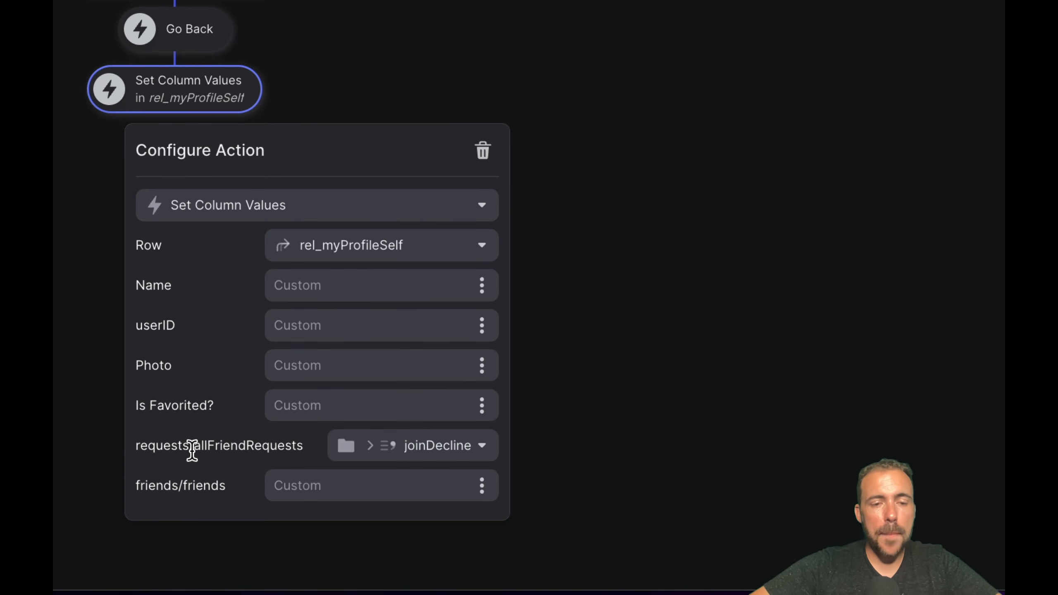
{"action": "left_click_drag", "start_coordinate": [193, 447], "coordinate": [305, 446]}
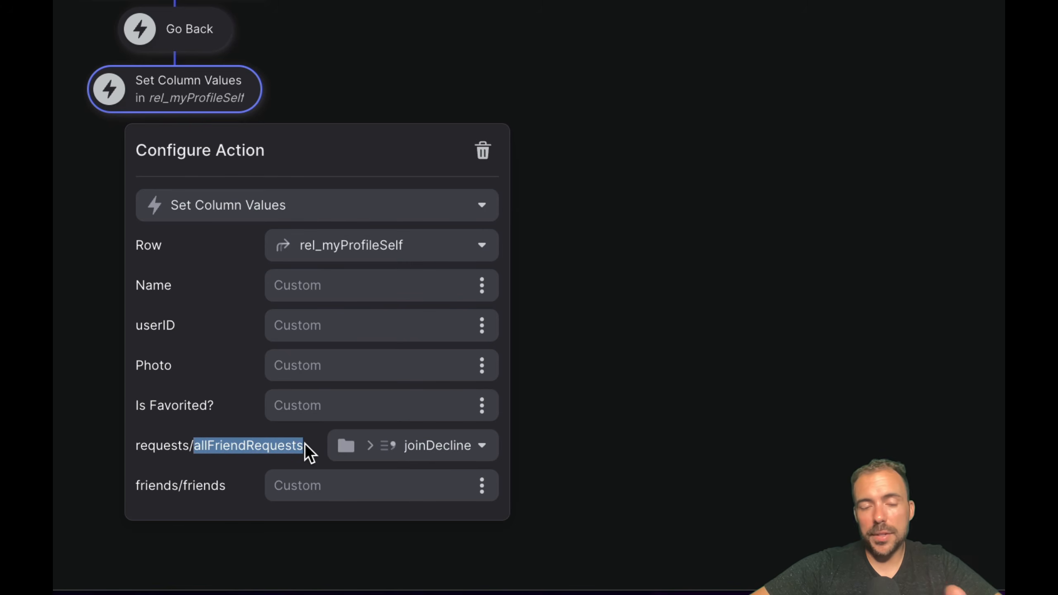
{"action": "left_click", "coordinate": [383, 446]}
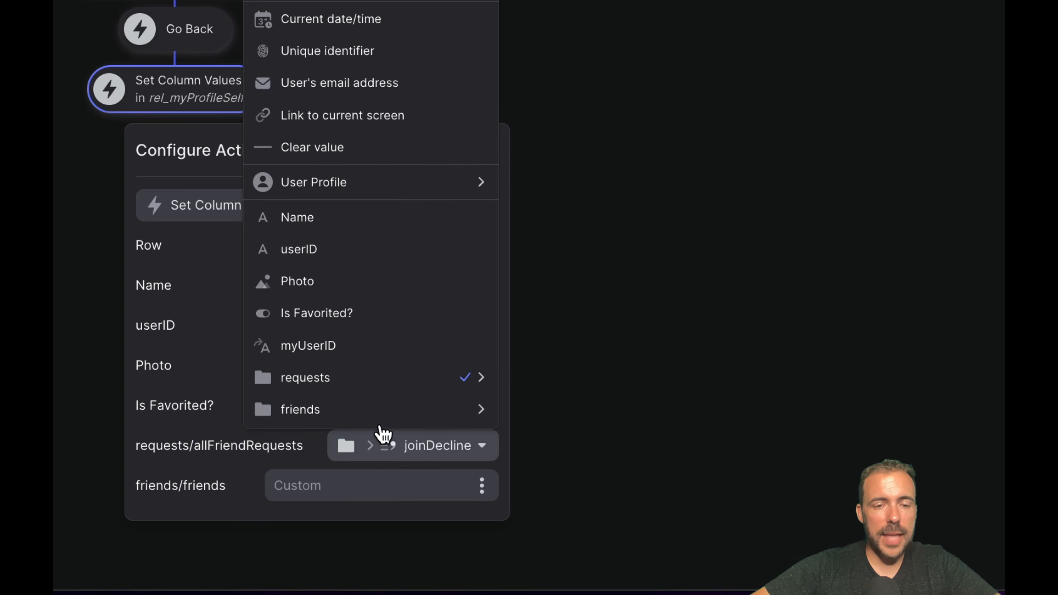
{"action": "mouse_move", "coordinate": [389, 384]}
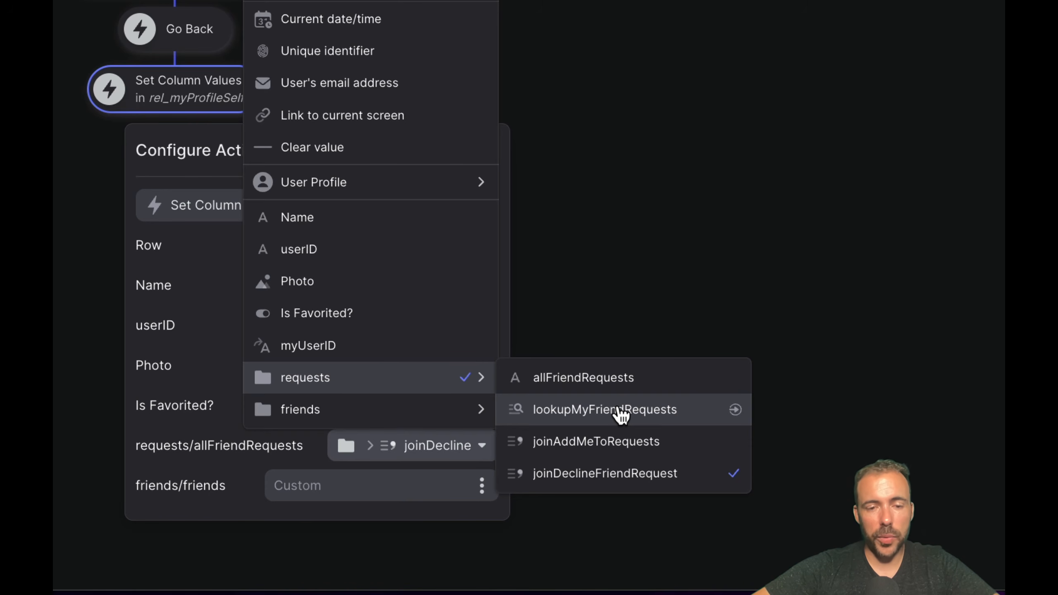
{"action": "left_click", "coordinate": [625, 474]}
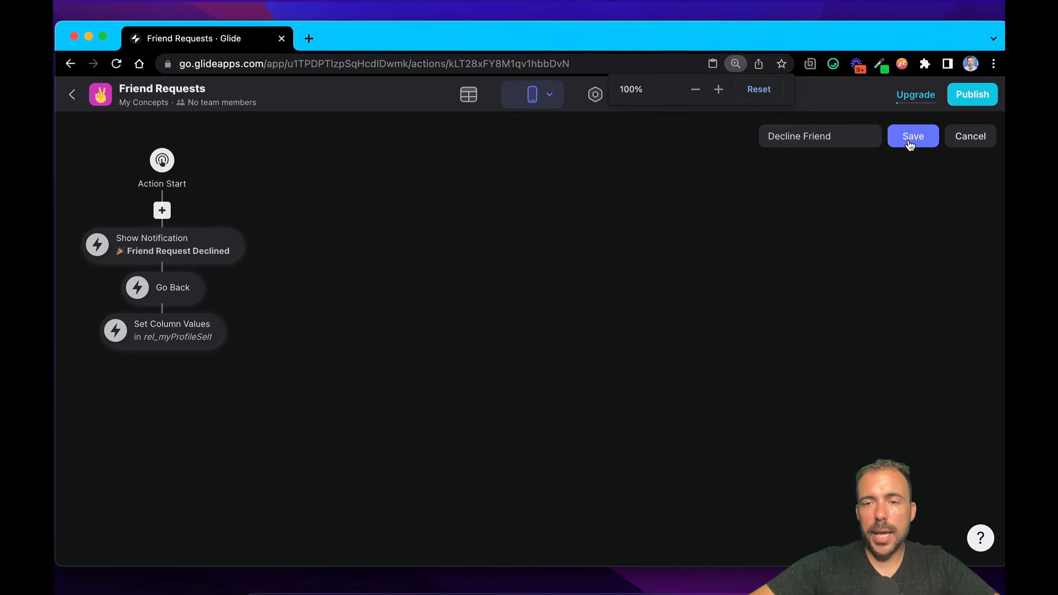
Step: Save the Decline Friend action and inspect the requests columns of the second row in the Profiles table
{"action": "left_click", "coordinate": [911, 135]}
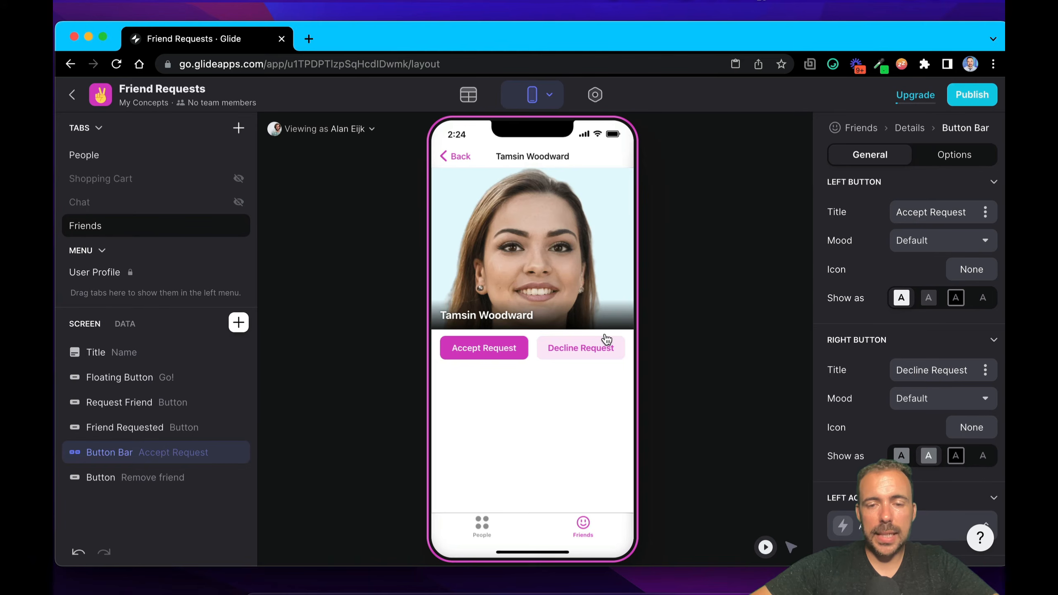
{"action": "left_click", "coordinate": [469, 94]}
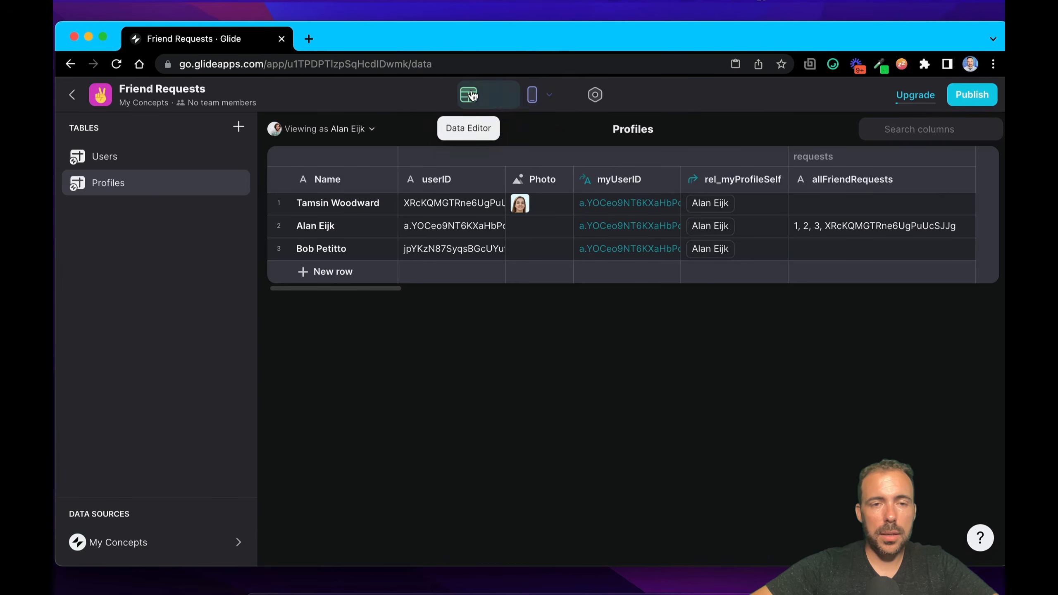
{"action": "left_click", "coordinate": [279, 227]}
{"action": "scroll", "coordinate": [708, 235], "scroll_direction": "right", "scroll_amount": 8}
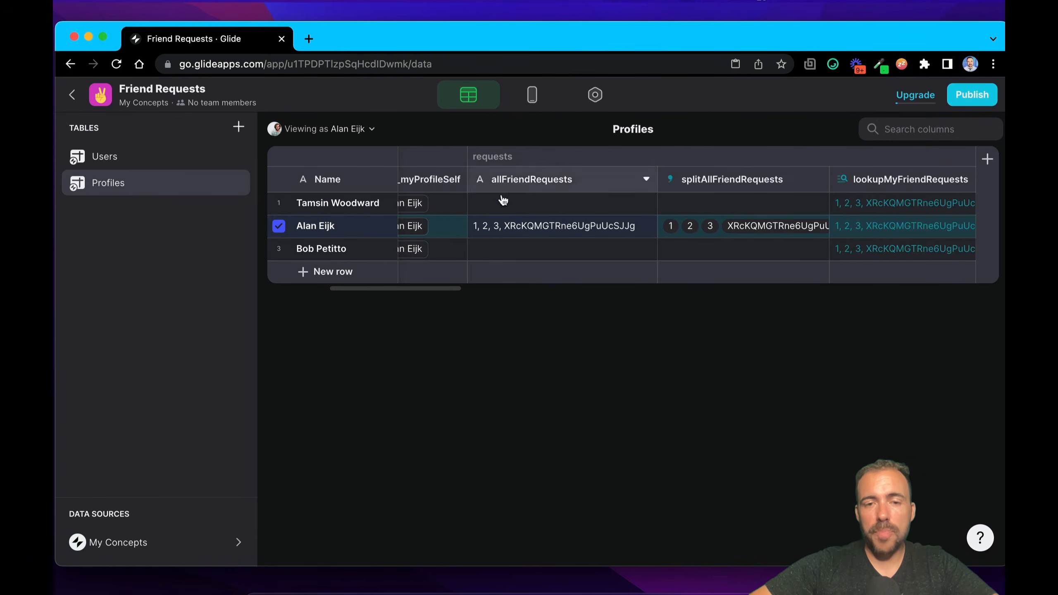
Step: Decline the incoming friend request in the app preview and check the second row's allFriendRequests value in the Profiles table
{"action": "left_click", "coordinate": [531, 98]}
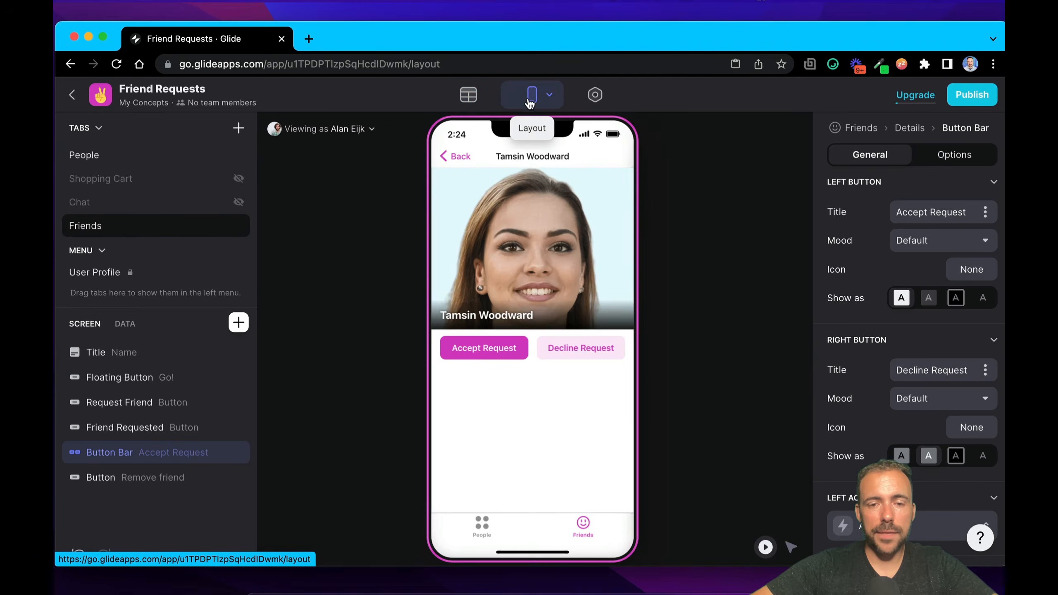
{"action": "left_click", "coordinate": [576, 348]}
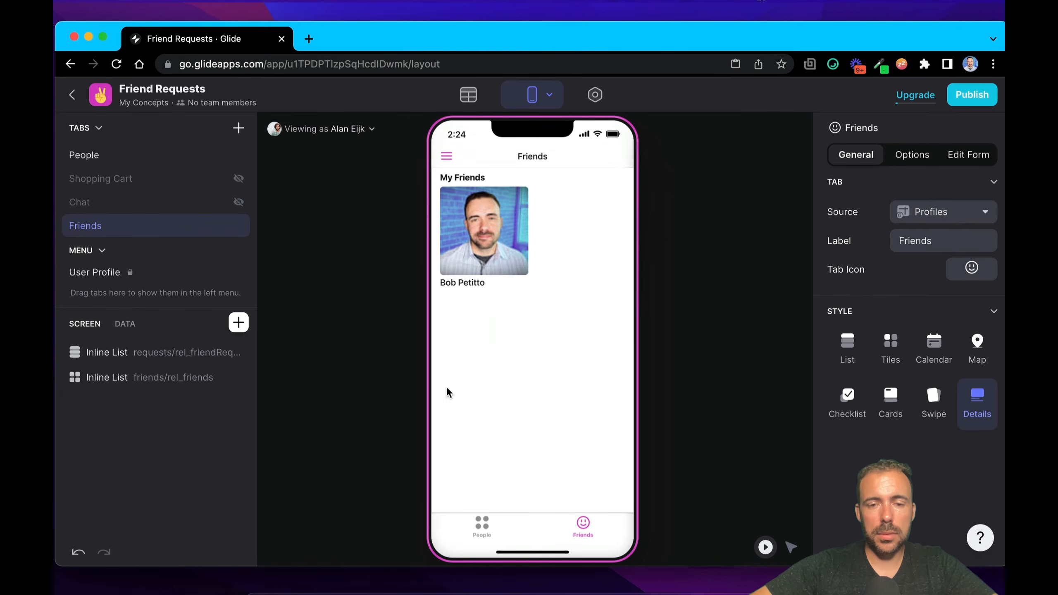
{"action": "left_click", "coordinate": [469, 96]}
{"action": "left_click", "coordinate": [830, 231]}
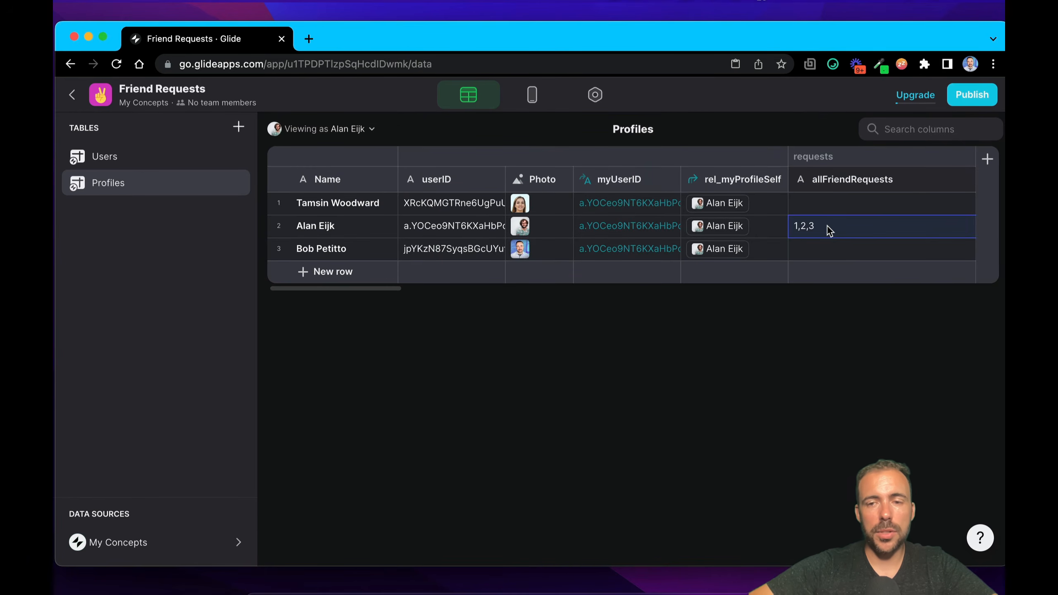
Step: View the app as the first profile's user and send a friend request to the first person listed under People
{"action": "left_click", "coordinate": [532, 95]}
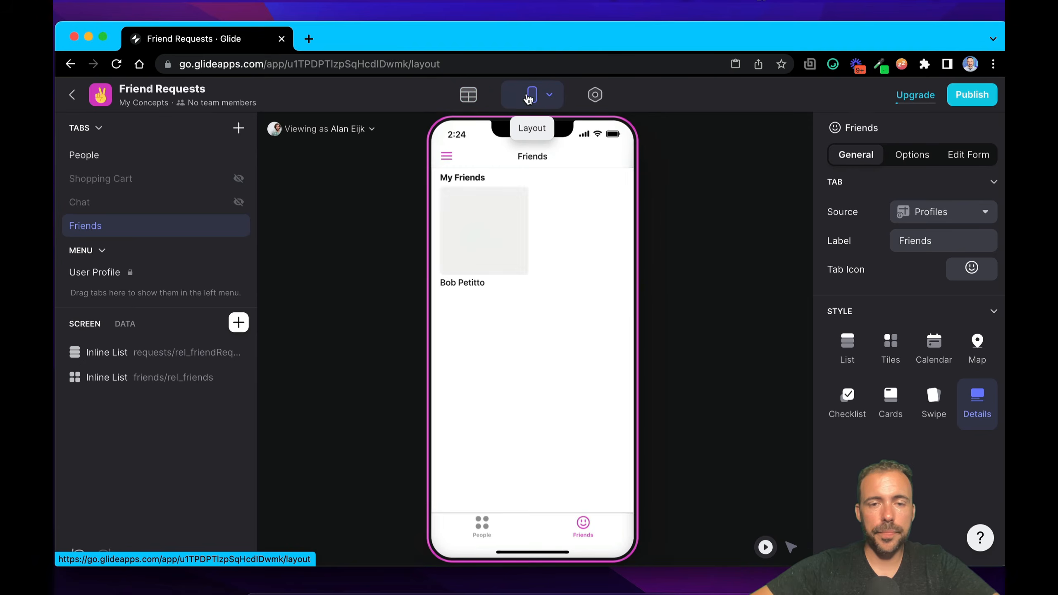
{"action": "left_click", "coordinate": [347, 130]}
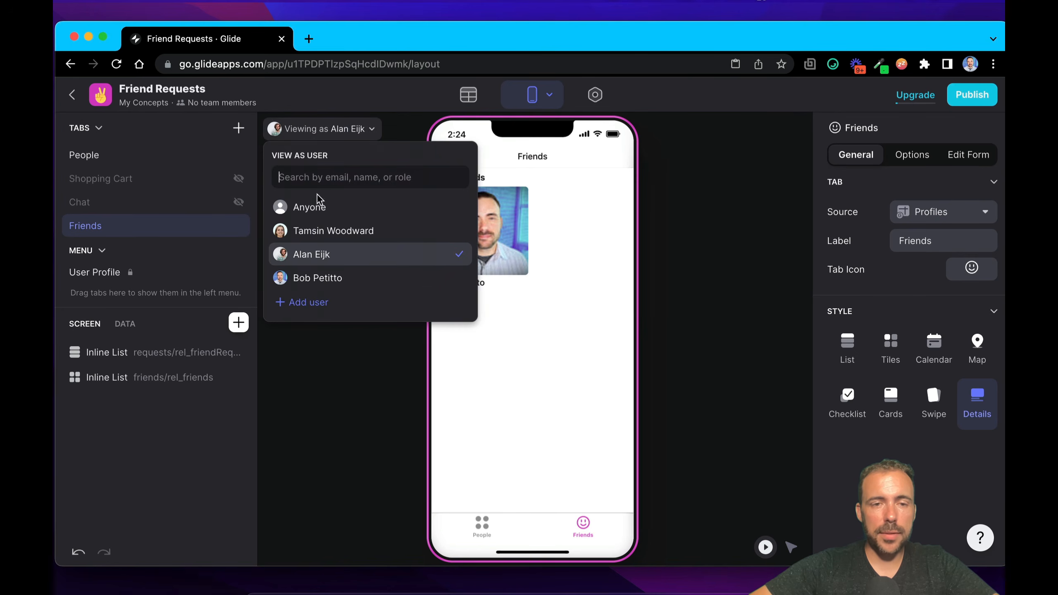
{"action": "left_click", "coordinate": [329, 230]}
{"action": "left_click", "coordinate": [480, 527]}
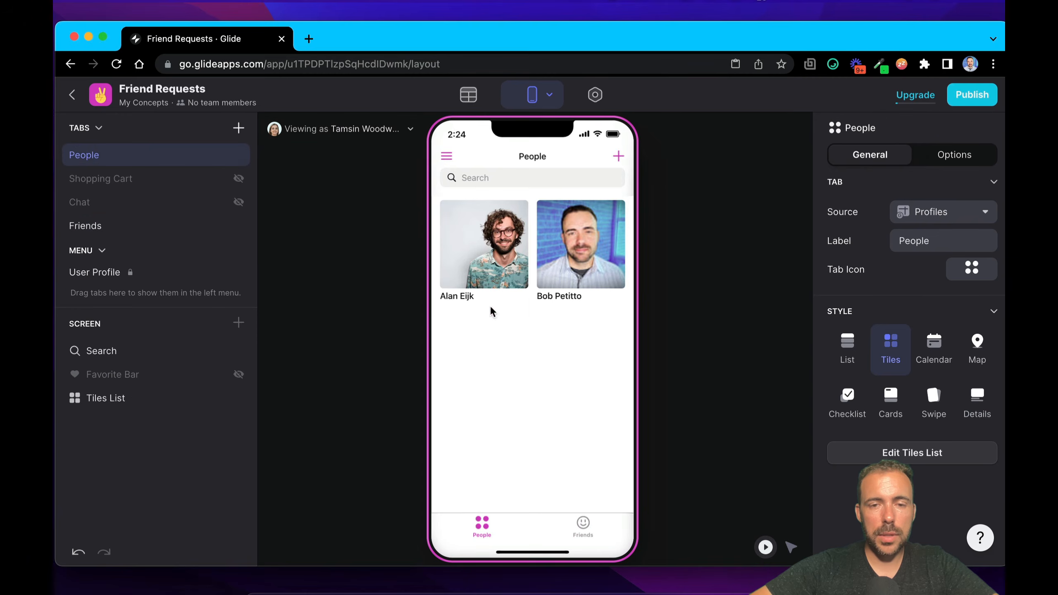
{"action": "left_click", "coordinate": [514, 258]}
{"action": "left_click", "coordinate": [516, 355]}
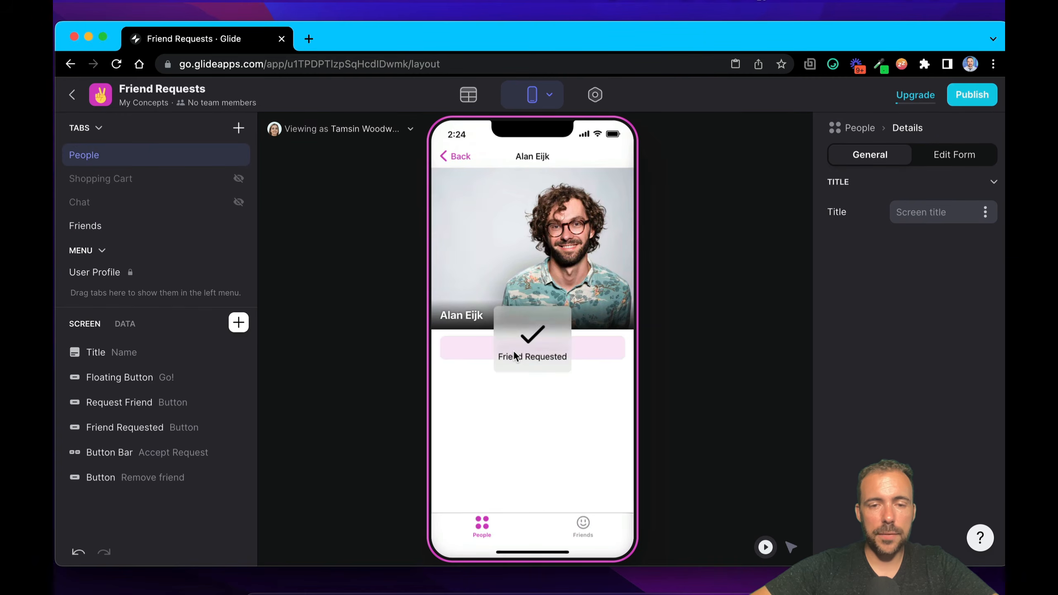
Step: Switch the preview back to the user who received the request and open the requester's profile from the Friend Requests list
{"action": "left_click", "coordinate": [334, 128]}
{"action": "left_click", "coordinate": [292, 254]}
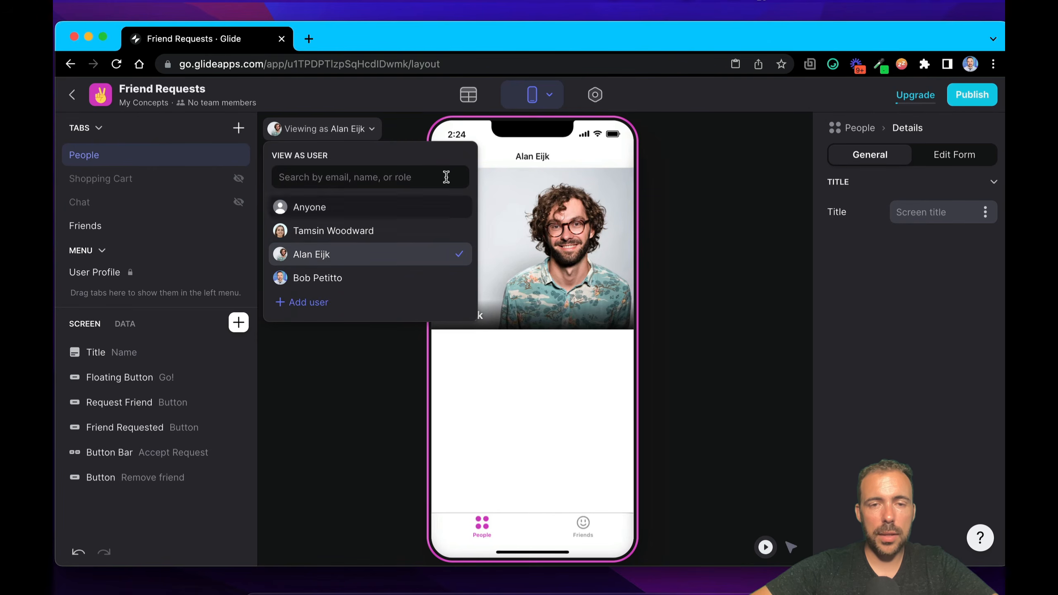
{"action": "left_click", "coordinate": [587, 534]}
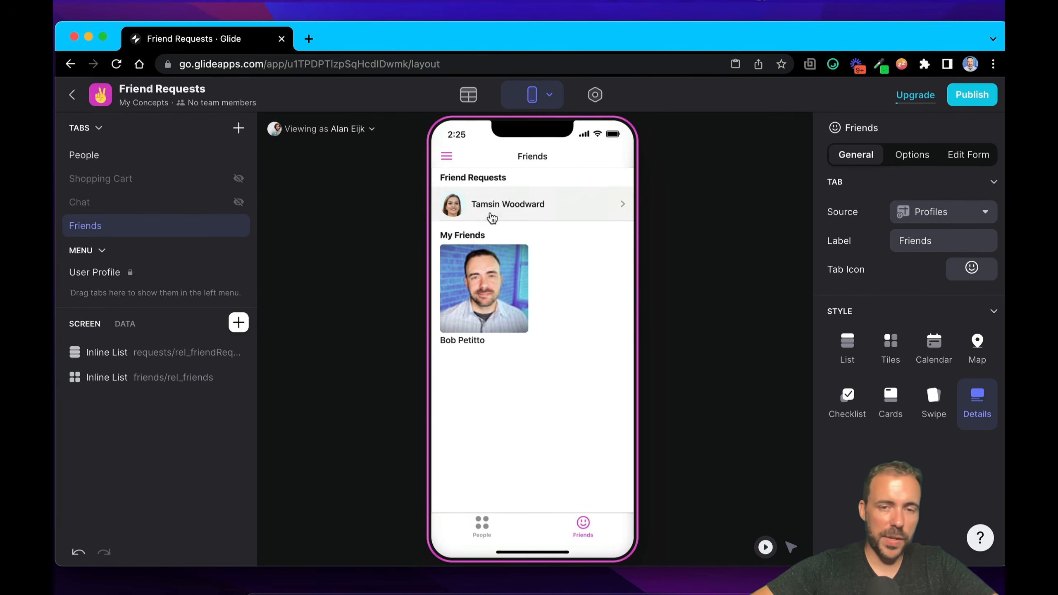
{"action": "left_click", "coordinate": [518, 205]}
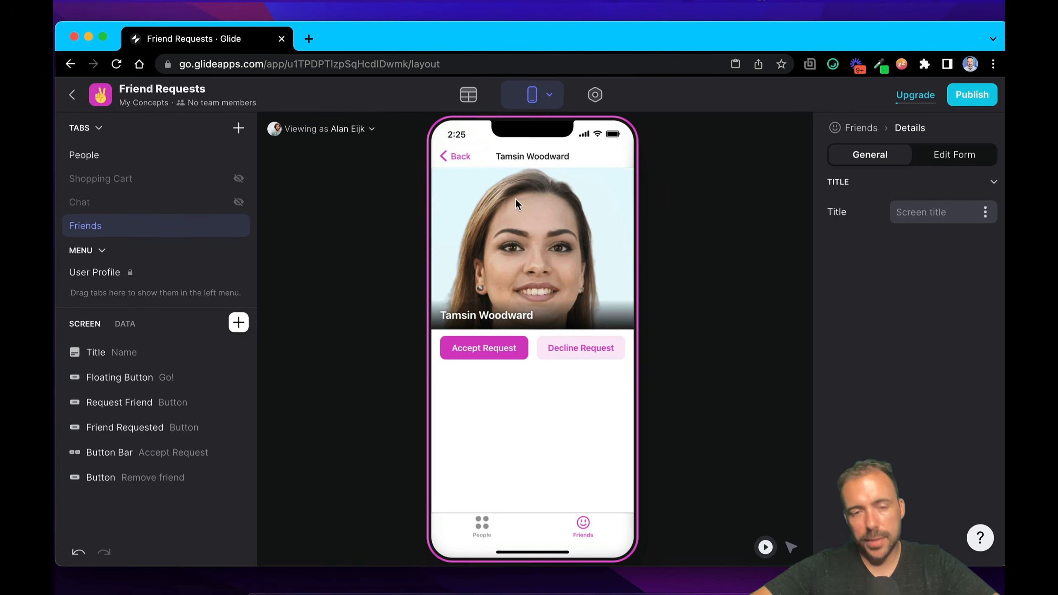
Step: Open the Add Friend action assigned to the Accept Request button for editing and review its Show Notification step
{"action": "left_click", "coordinate": [475, 347]}
{"action": "scroll", "coordinate": [896, 283], "scroll_direction": "down", "scroll_amount": 5}
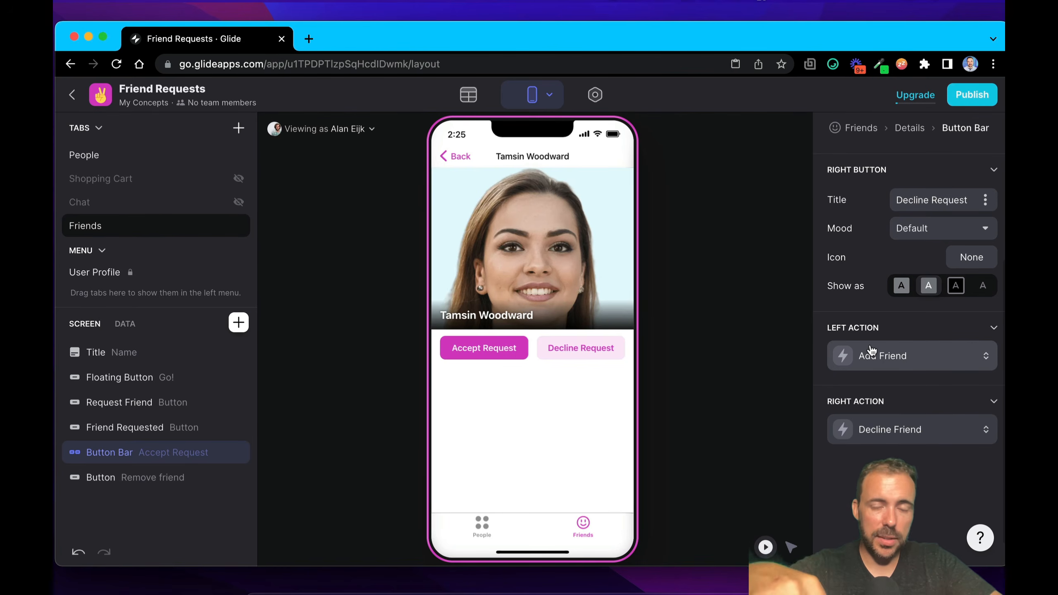
{"action": "left_click", "coordinate": [869, 355]}
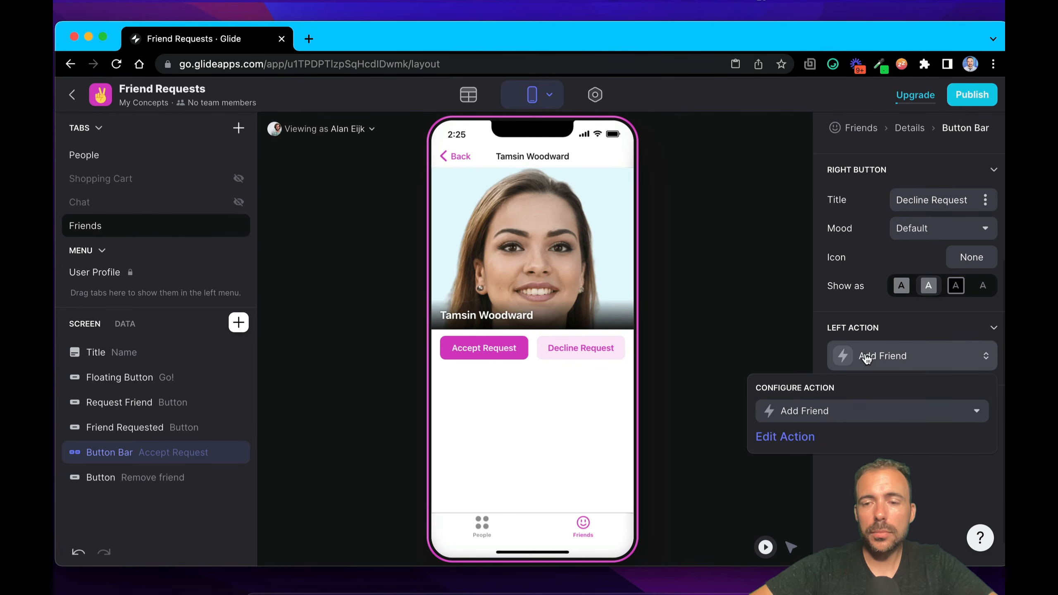
{"action": "left_click", "coordinate": [782, 436]}
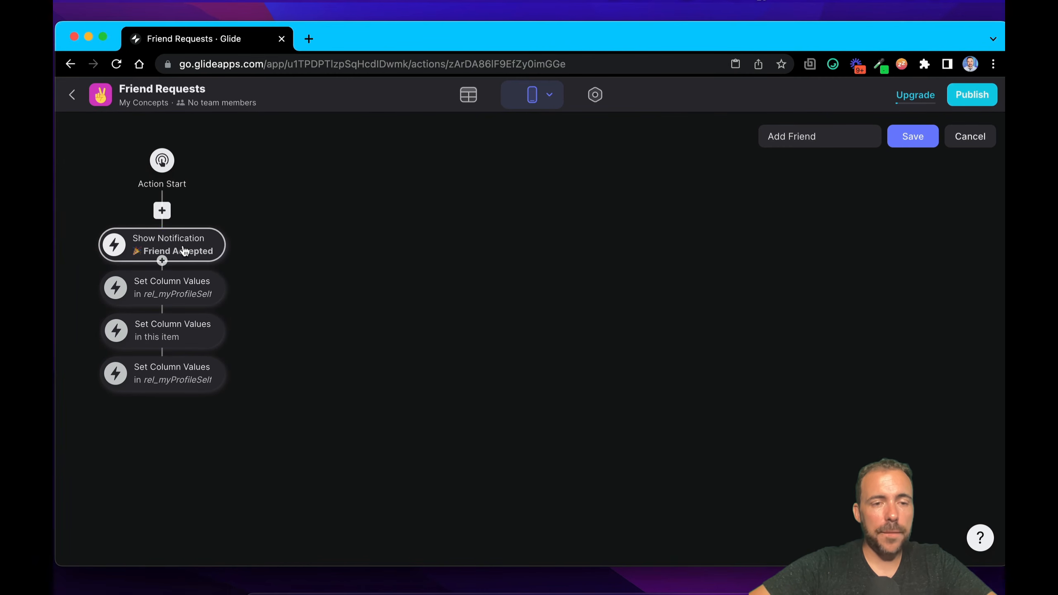
{"action": "left_click", "coordinate": [184, 250]}
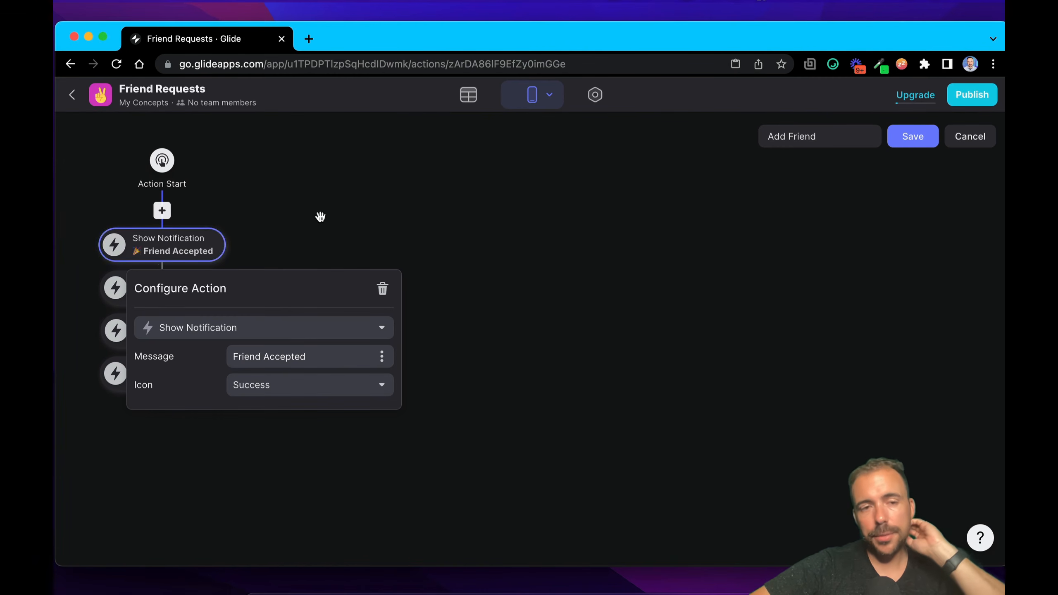
{"action": "left_click", "coordinate": [318, 218]}
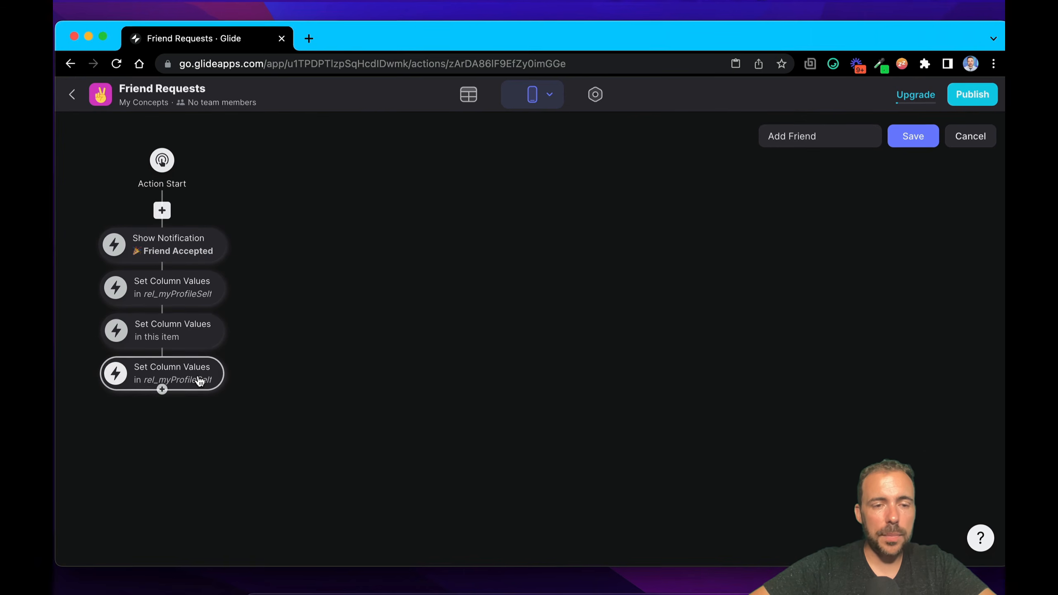
Step: Examine the friends columns offered for friends/friends in the first Set Column Values step of the Add Friend action
{"action": "left_click", "coordinate": [203, 289]}
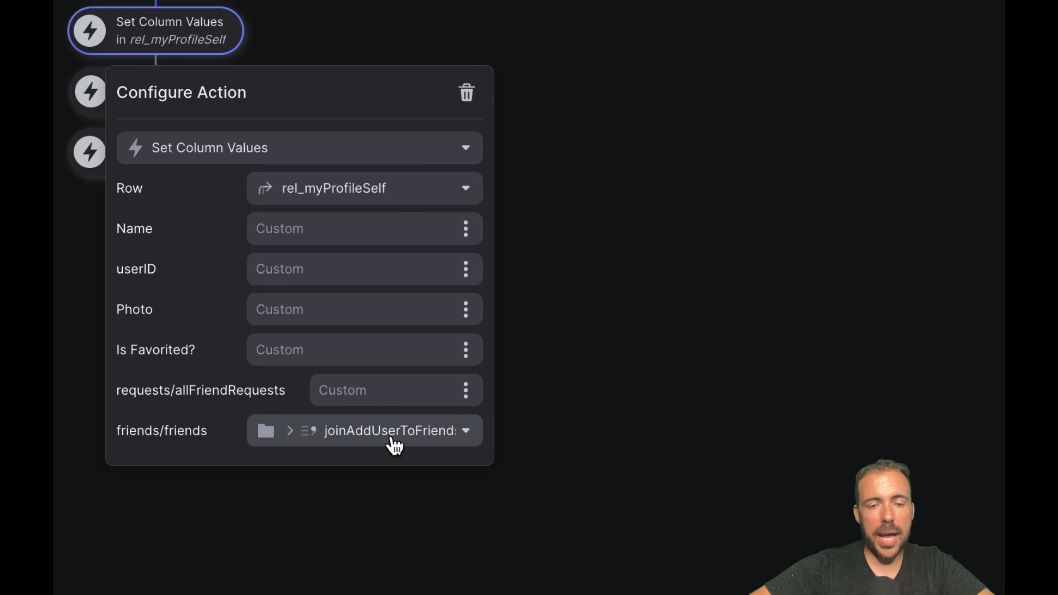
{"action": "left_click", "coordinate": [438, 436]}
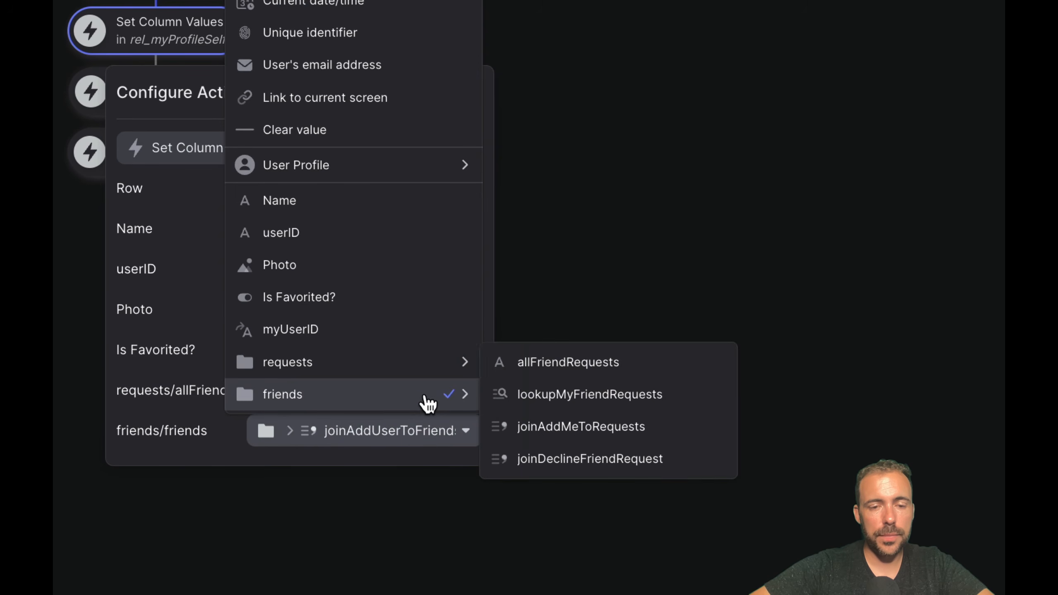
{"action": "mouse_move", "coordinate": [427, 401]}
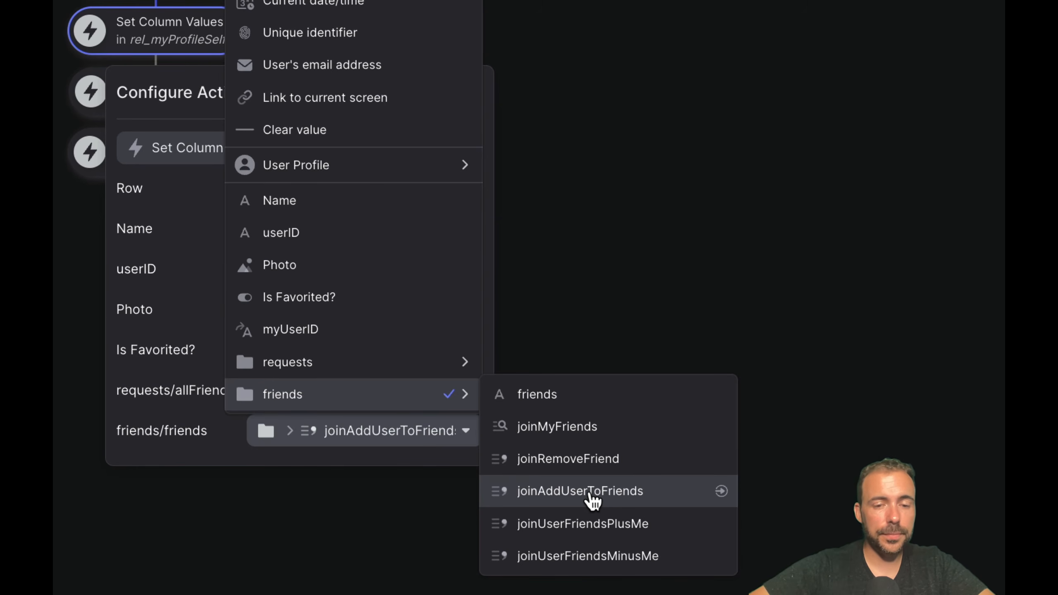
{"action": "left_click", "coordinate": [663, 164]}
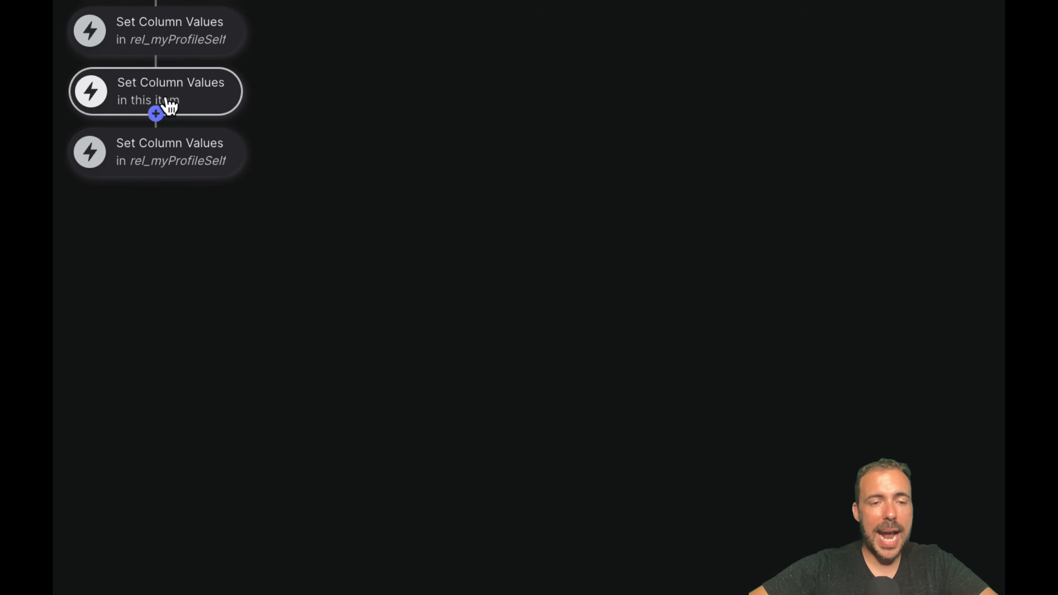
Step: Examine the target row options of the second Set Column Values step in the Add Friend action, keeping This item
{"action": "left_click", "coordinate": [209, 92]}
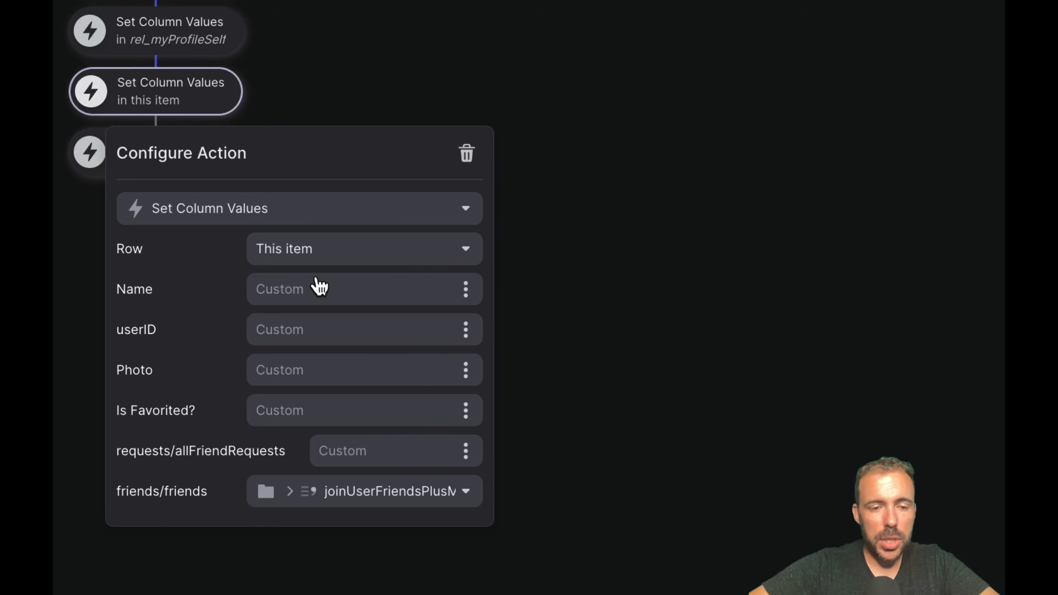
{"action": "left_click", "coordinate": [377, 512]}
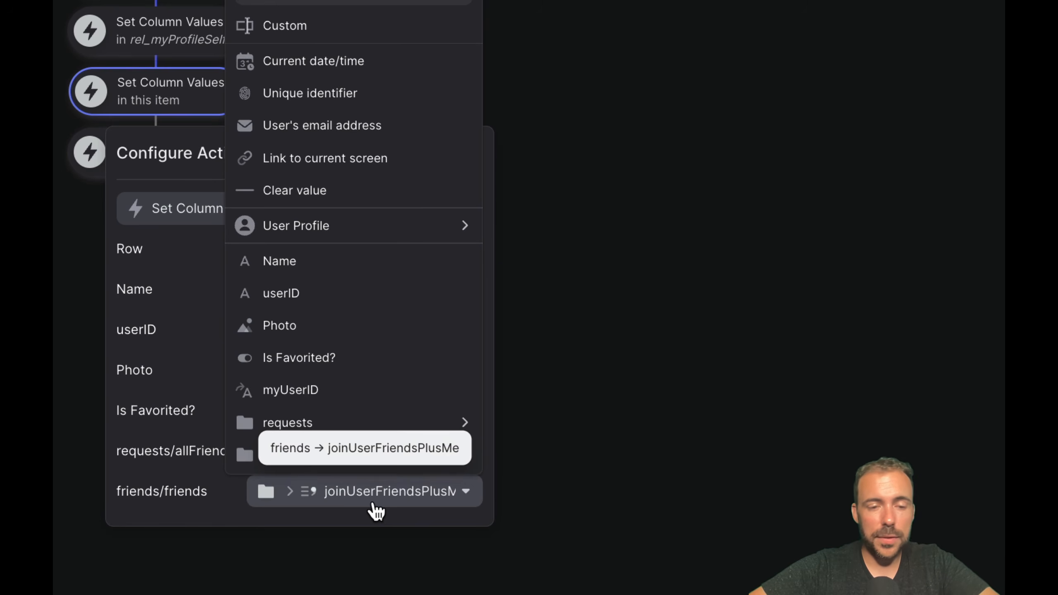
{"action": "left_click", "coordinate": [167, 211]}
{"action": "left_click", "coordinate": [300, 249]}
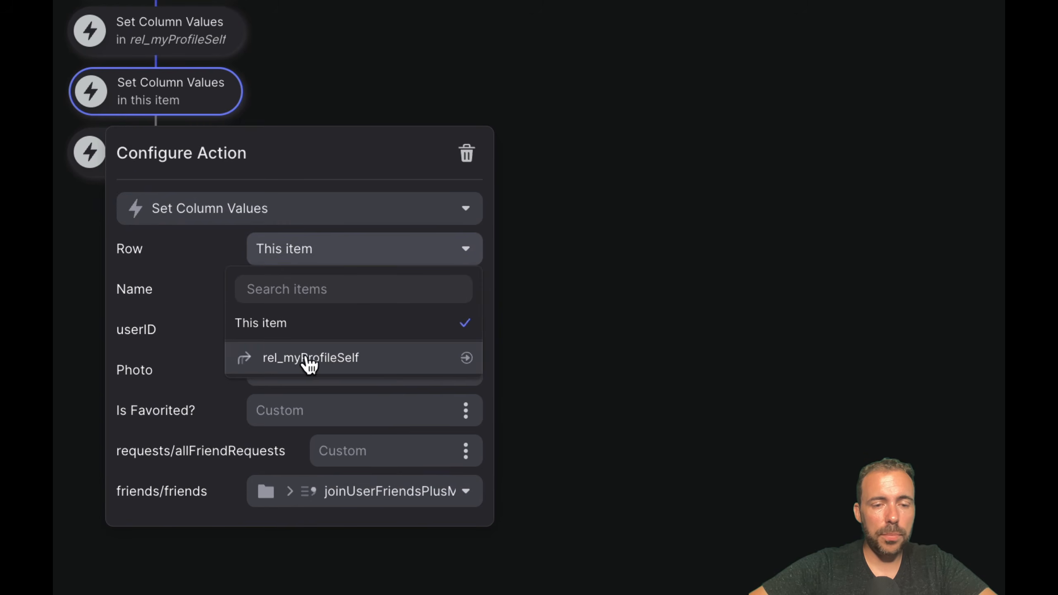
{"action": "left_click", "coordinate": [288, 326]}
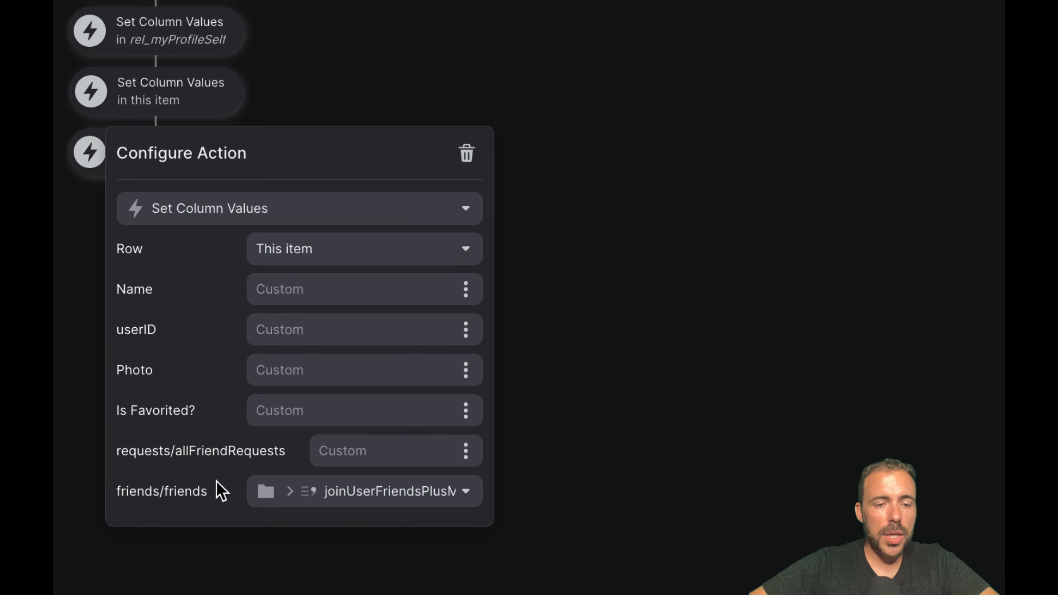
Step: Review the friends columns offered for friends/friends in the second Set Column Values step, and choose joinUserFriendsPlusMe
{"action": "double_click", "coordinate": [191, 492]}
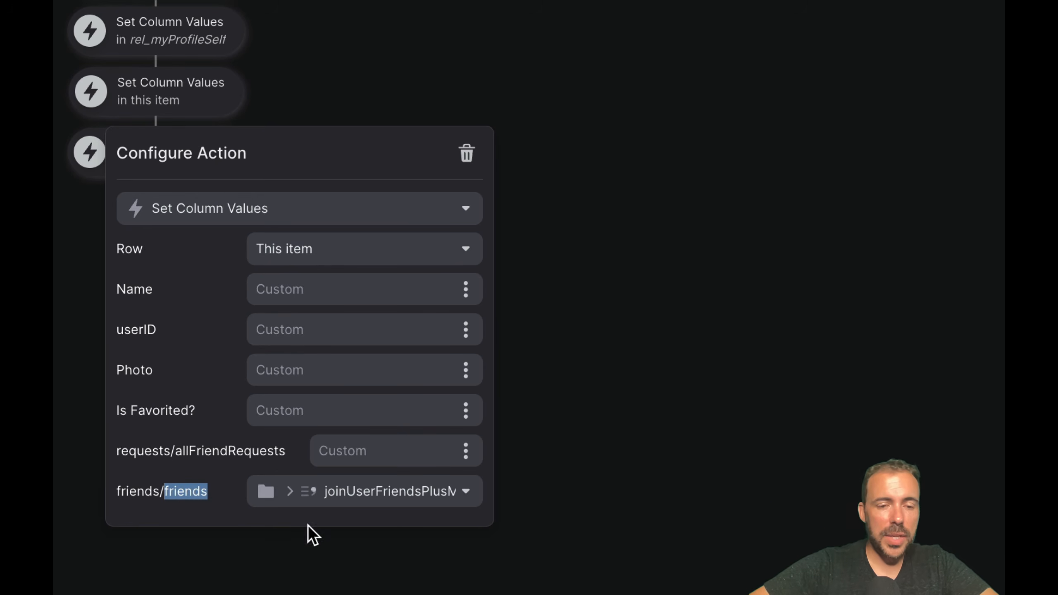
{"action": "left_click", "coordinate": [326, 502]}
{"action": "mouse_move", "coordinate": [338, 456]}
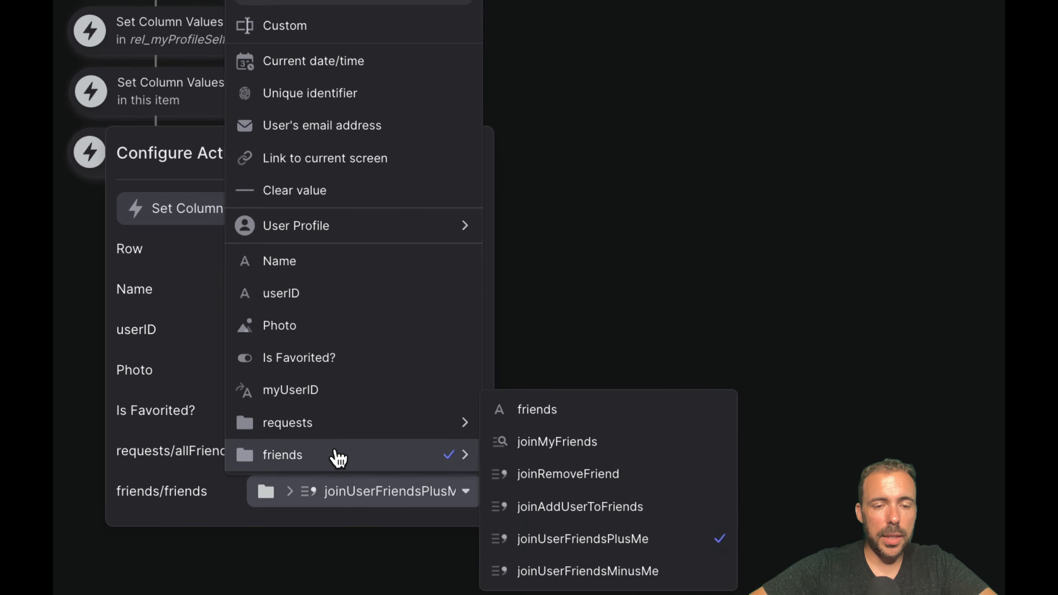
{"action": "left_click", "coordinate": [585, 547]}
{"action": "left_click", "coordinate": [616, 403]}
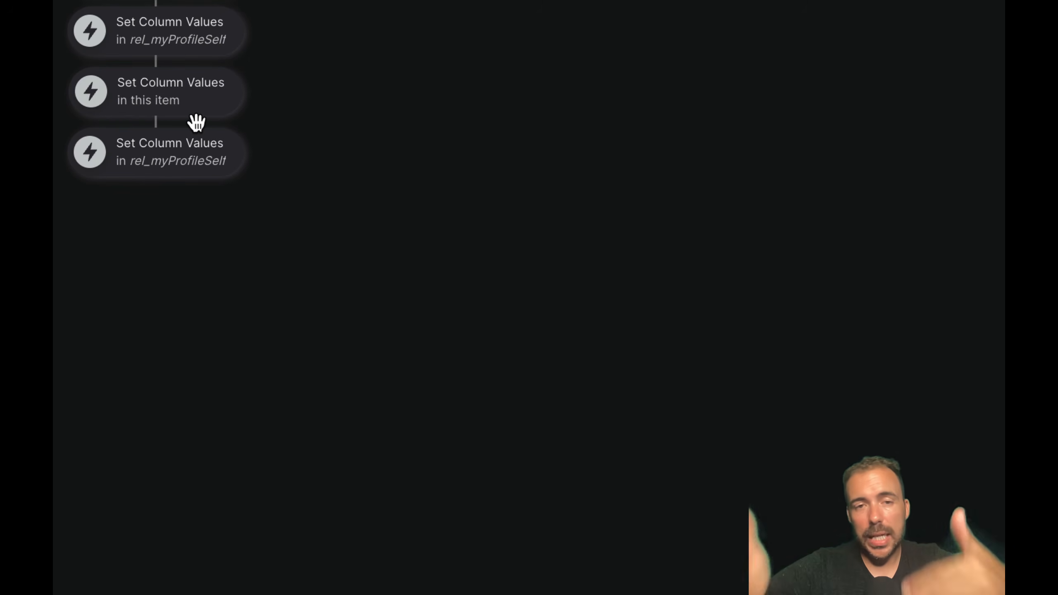
Step: Review the requests/allFriendRequests assignment in the third Set Column Values step of the Add Friend action
{"action": "mouse_move", "coordinate": [154, 58]}
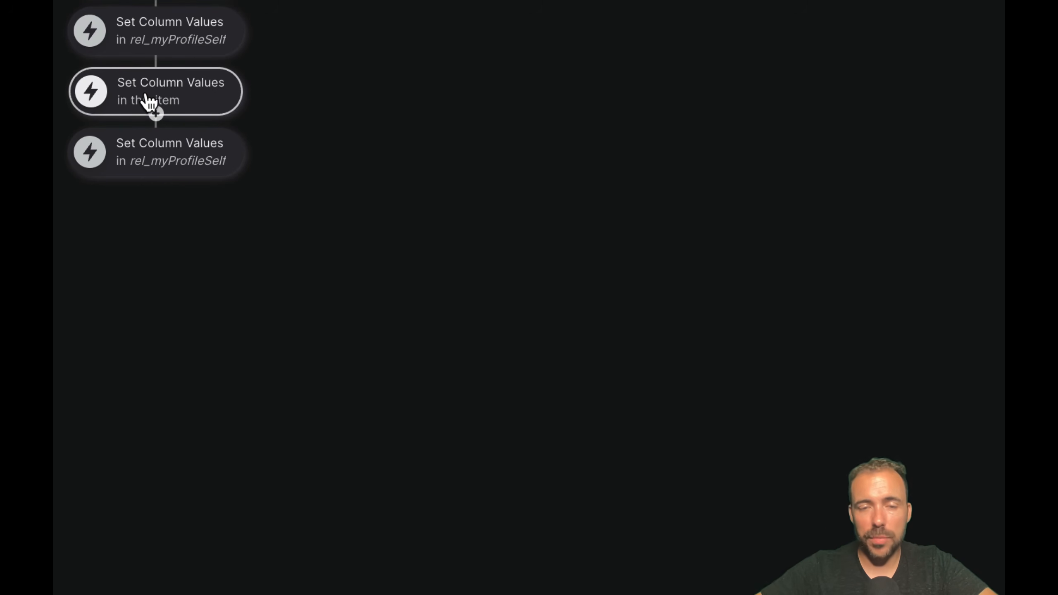
{"action": "left_click", "coordinate": [211, 144]}
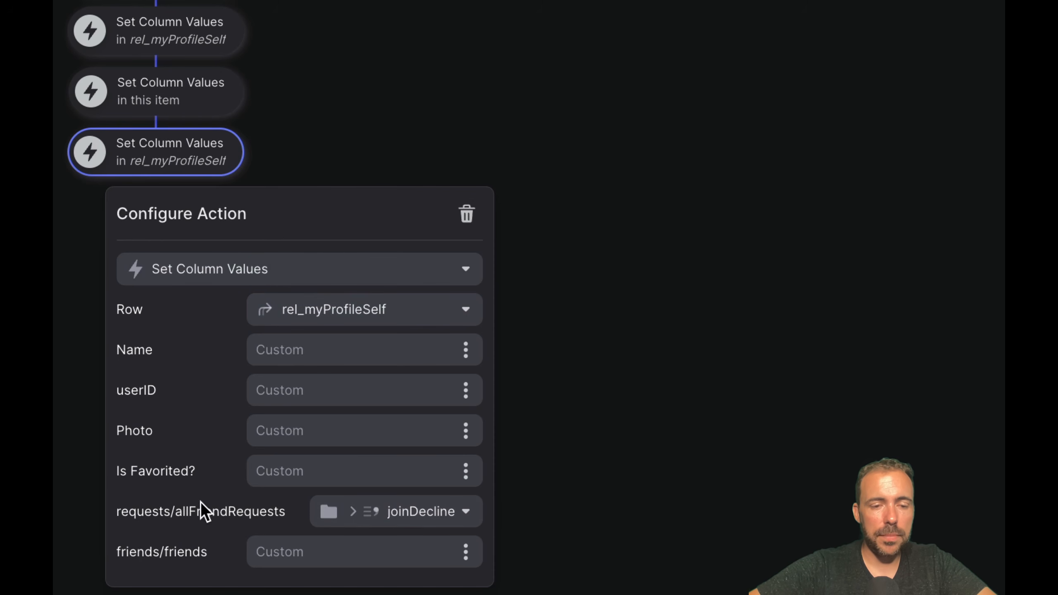
{"action": "left_click_drag", "start_coordinate": [163, 516], "coordinate": [292, 514]}
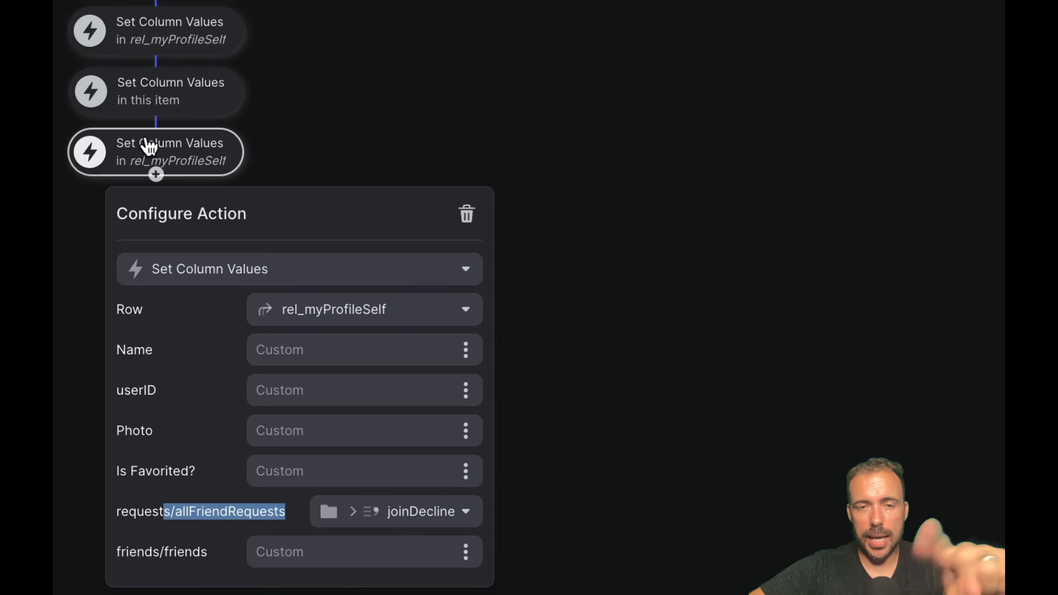
{"action": "left_click", "coordinate": [307, 104]}
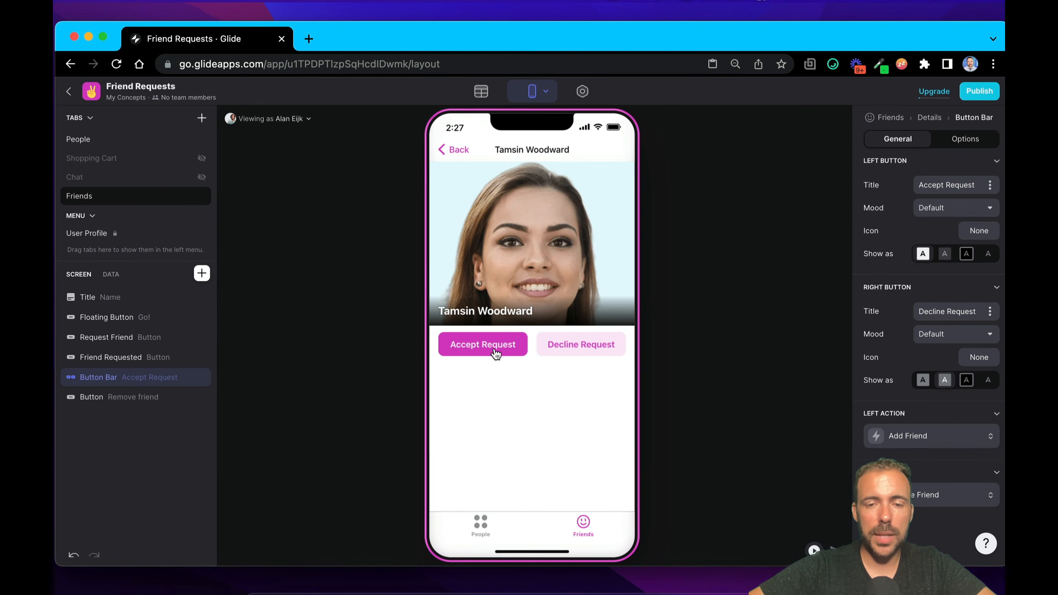
Step: Examine the userID, allFriendRequests and friends columns of each profile in the Profiles table before accepting the request
{"action": "left_click", "coordinate": [482, 93]}
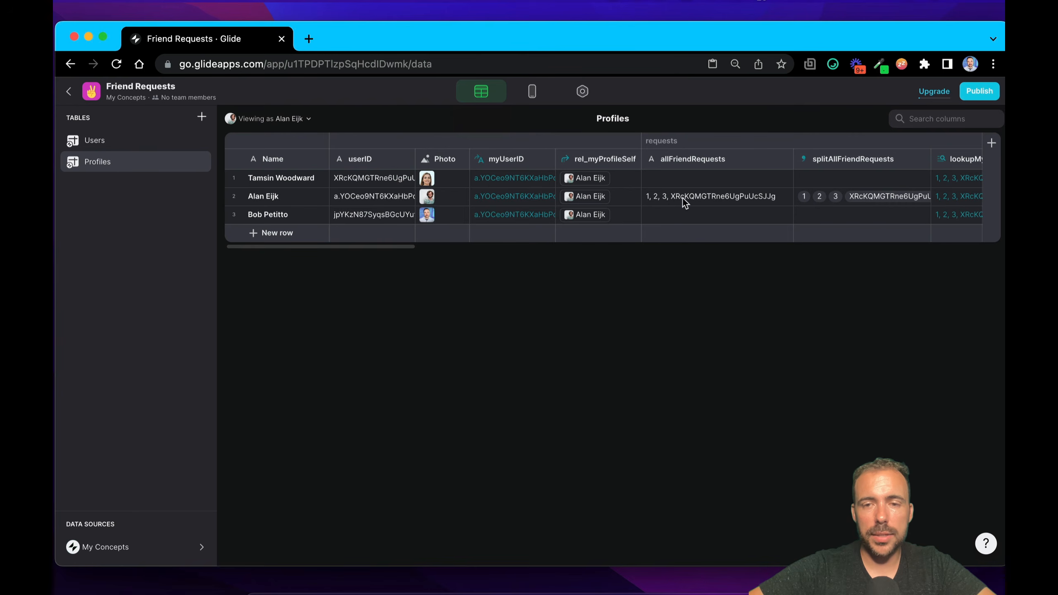
{"action": "scroll", "coordinate": [683, 198], "scroll_direction": "right", "scroll_amount": 10}
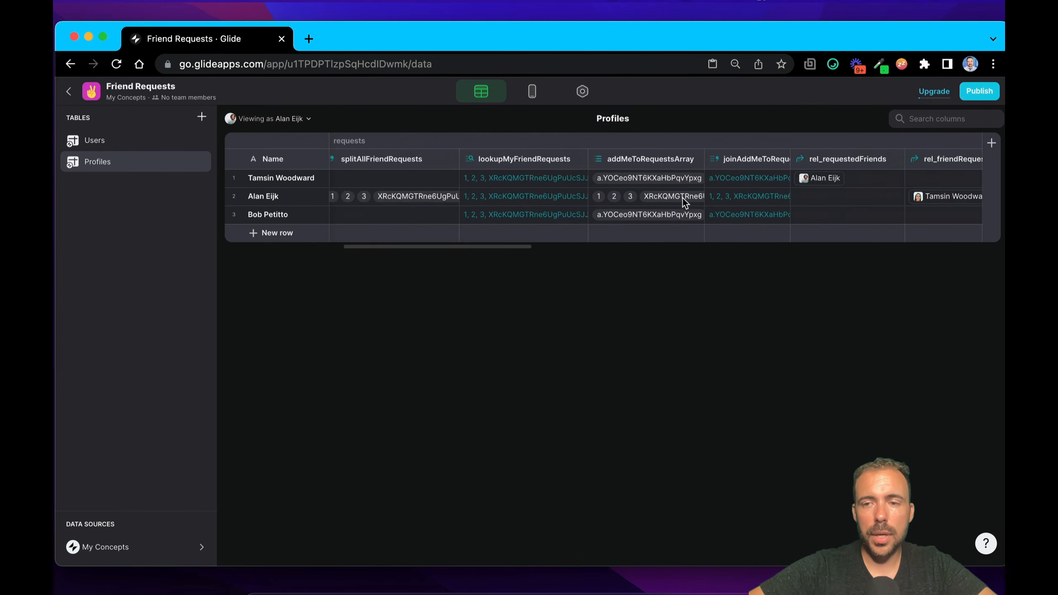
{"action": "scroll", "coordinate": [683, 198], "scroll_direction": "right", "scroll_amount": 5}
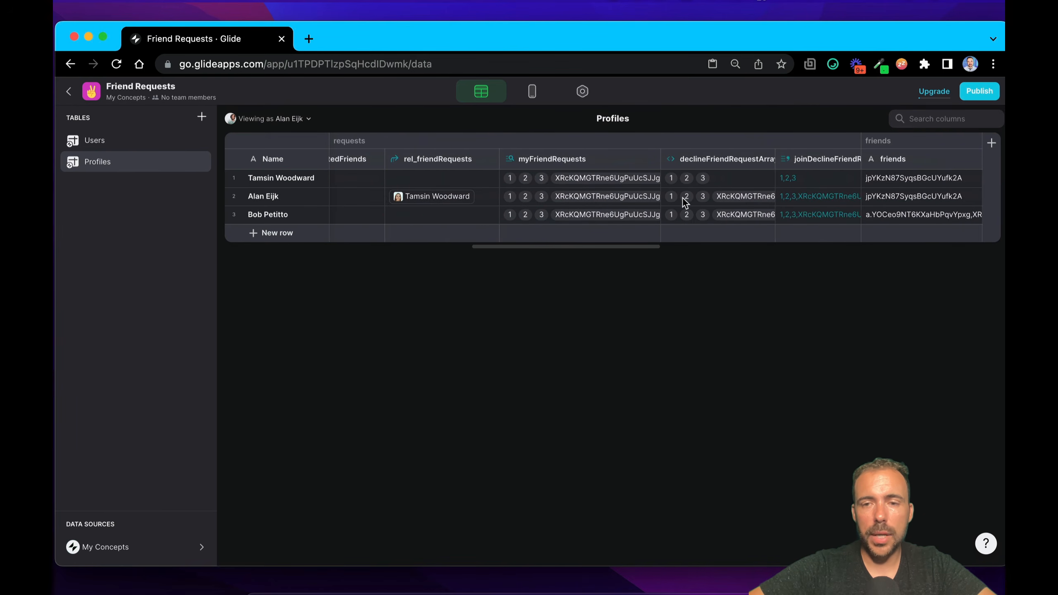
{"action": "scroll", "coordinate": [692, 198], "scroll_direction": "right", "scroll_amount": 5}
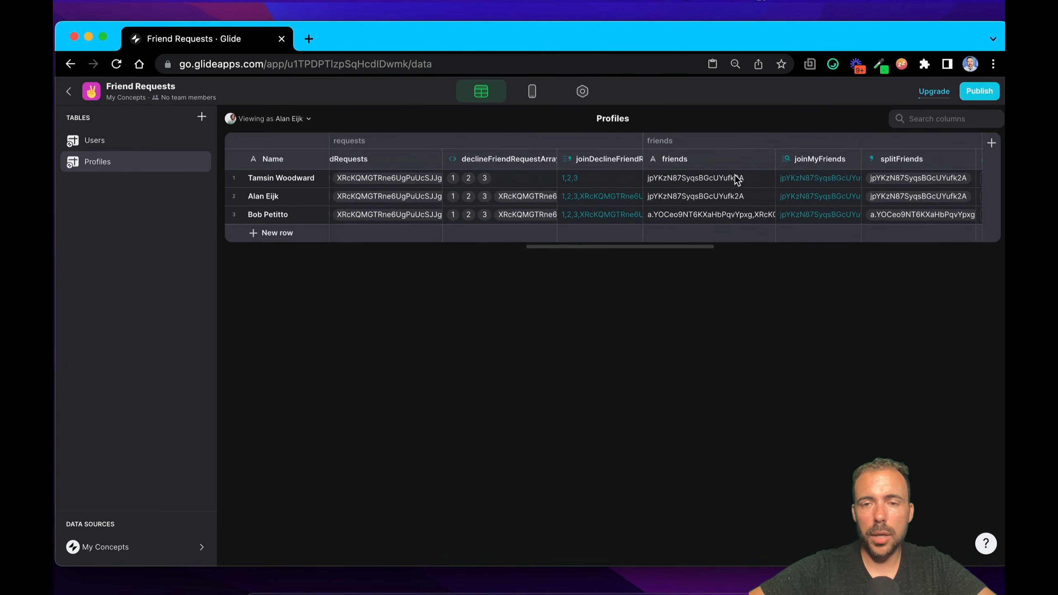
{"action": "left_click", "coordinate": [761, 197]}
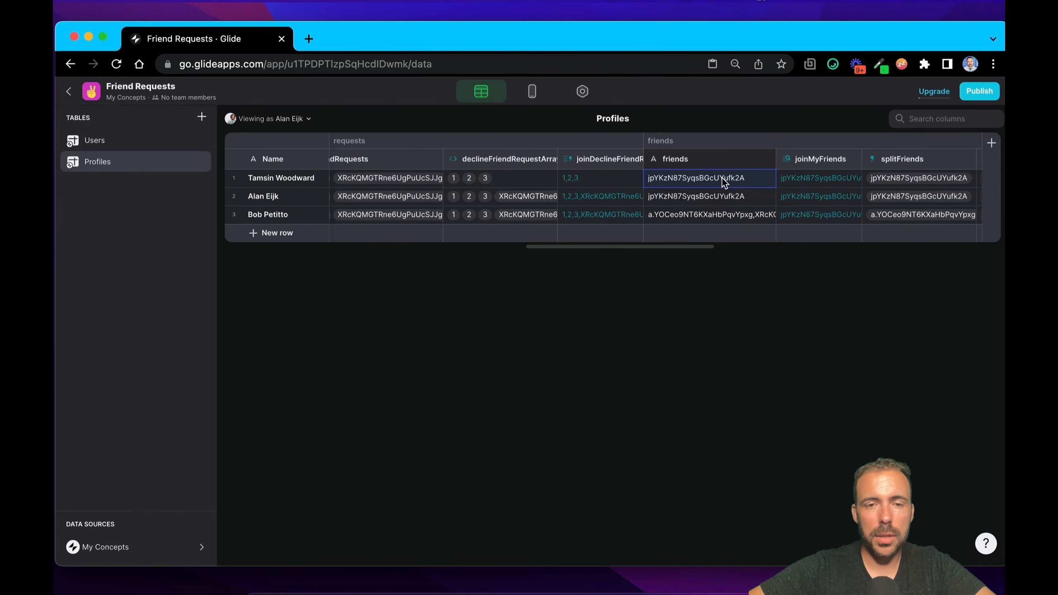
{"action": "scroll", "coordinate": [722, 179], "scroll_direction": "left", "scroll_amount": 10}
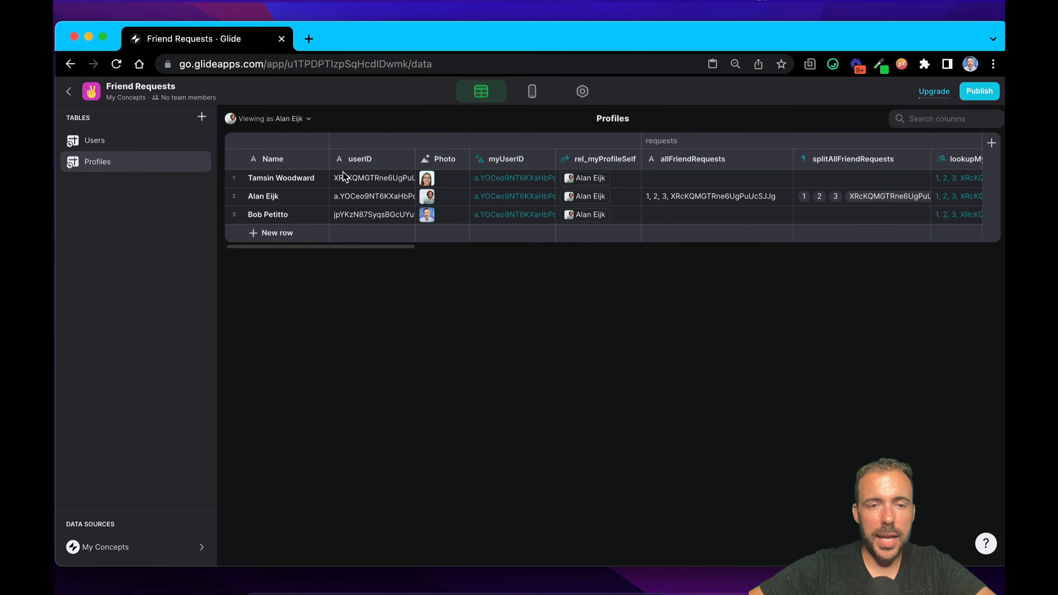
{"action": "left_click", "coordinate": [341, 201]}
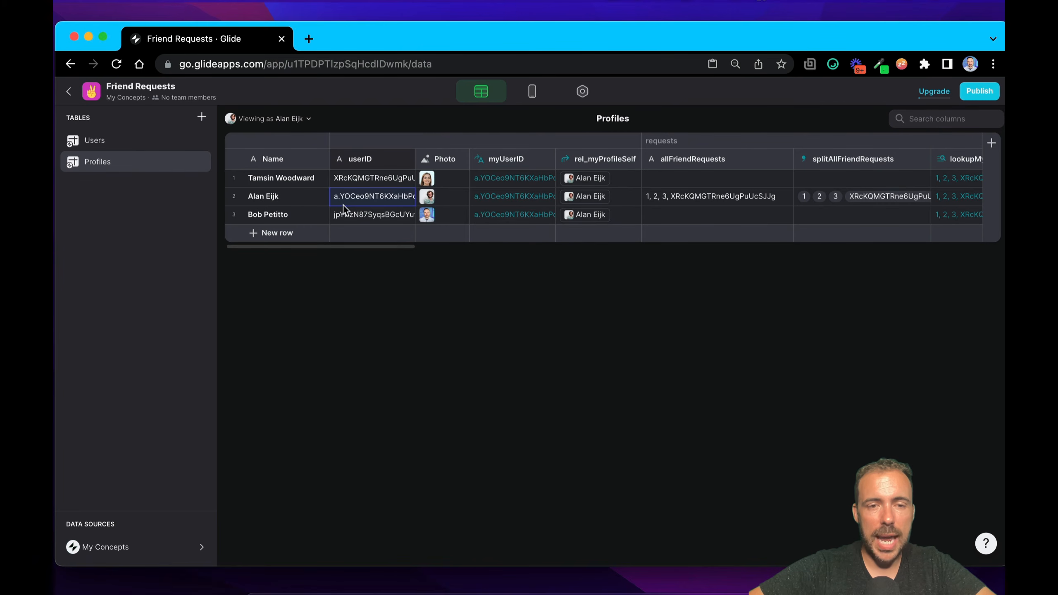
{"action": "scroll", "coordinate": [352, 200], "scroll_direction": "right", "scroll_amount": 15}
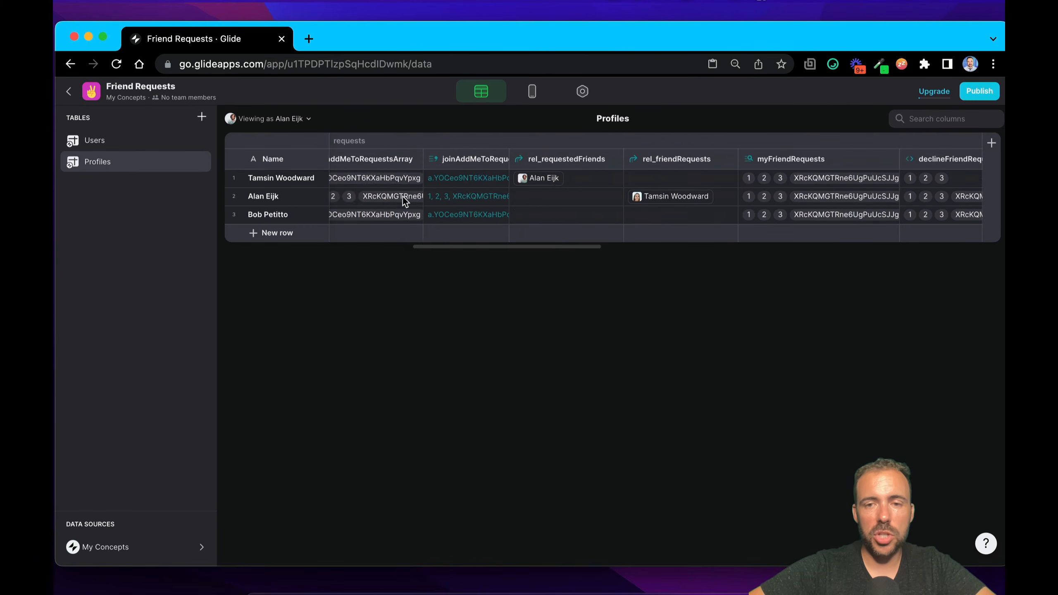
Step: Accept the friend request in the app preview, and widen the friends column in the Profiles table to read the friend IDs
{"action": "left_click", "coordinate": [532, 94]}
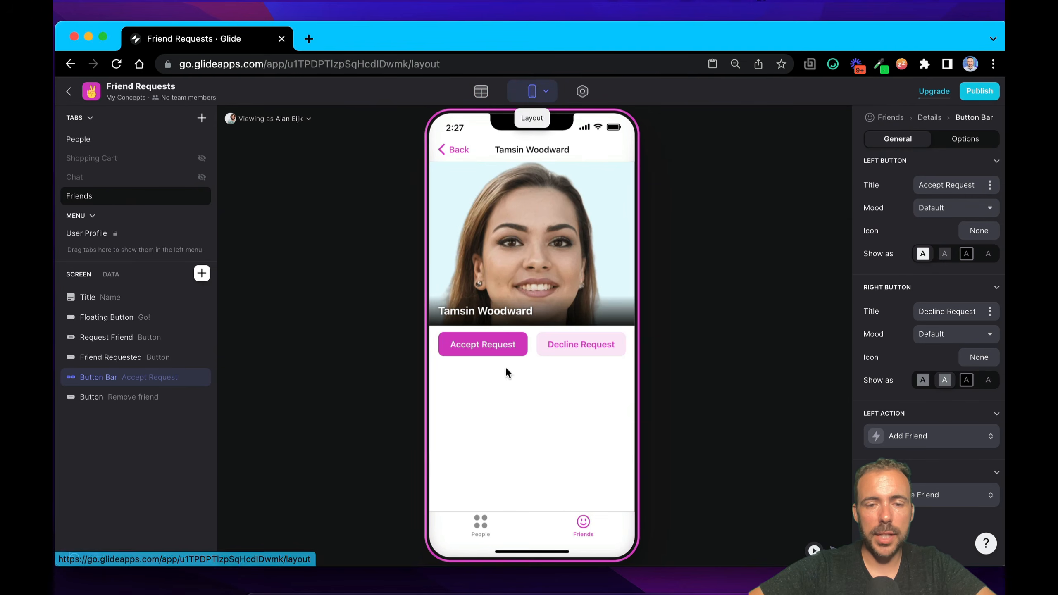
{"action": "left_click", "coordinate": [500, 350]}
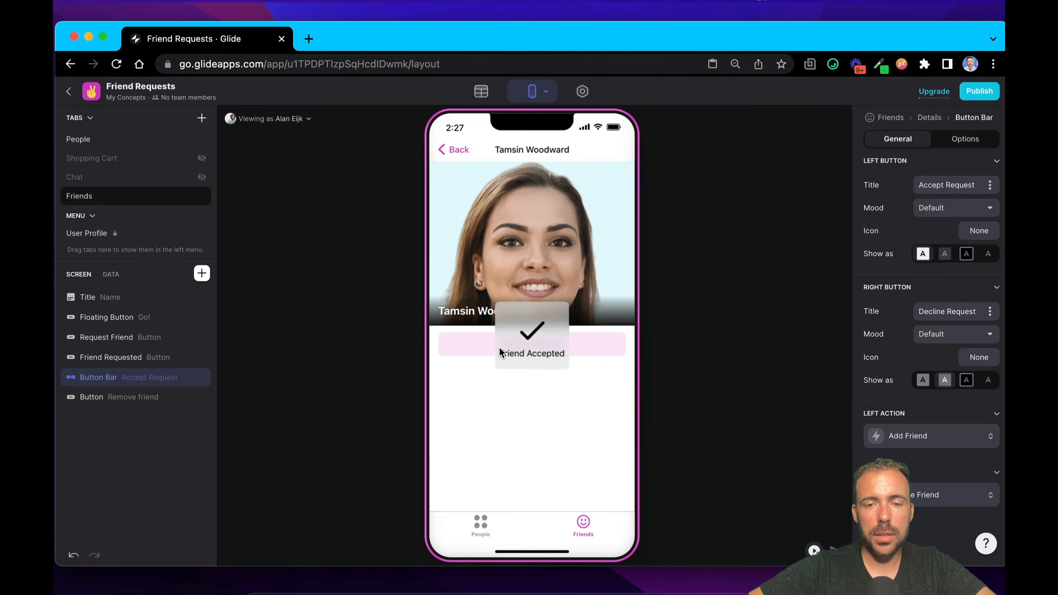
{"action": "left_click", "coordinate": [481, 94]}
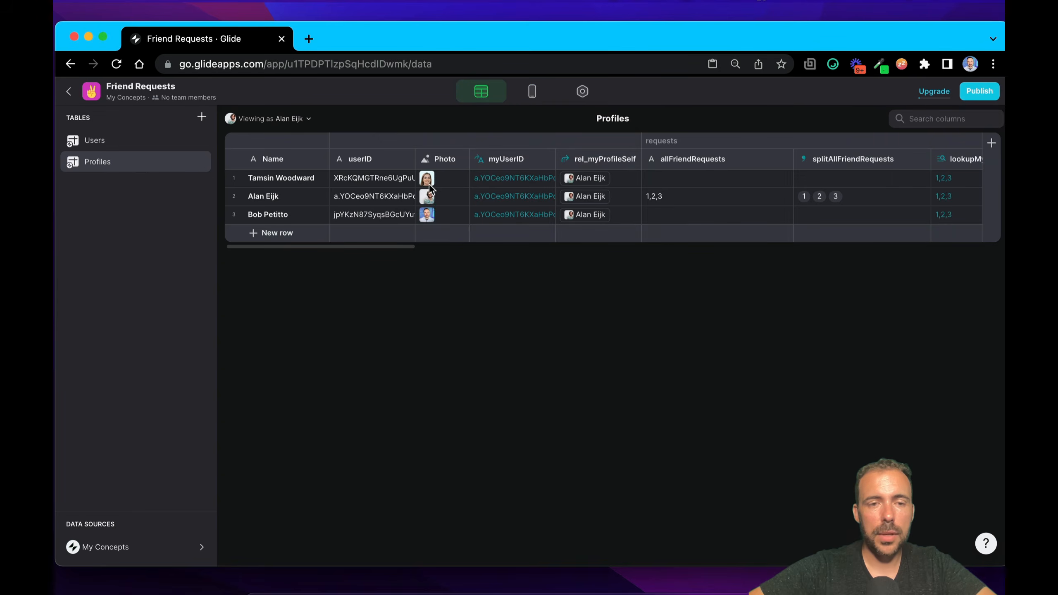
{"action": "scroll", "coordinate": [429, 185], "scroll_direction": "right", "scroll_amount": 15}
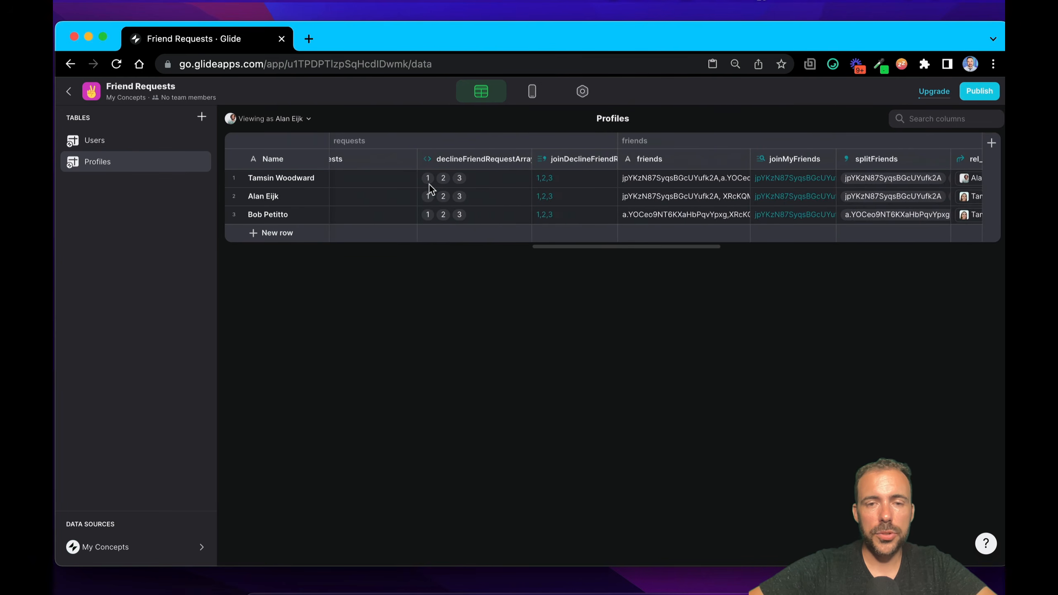
{"action": "scroll", "coordinate": [429, 185], "scroll_direction": "right", "scroll_amount": 5}
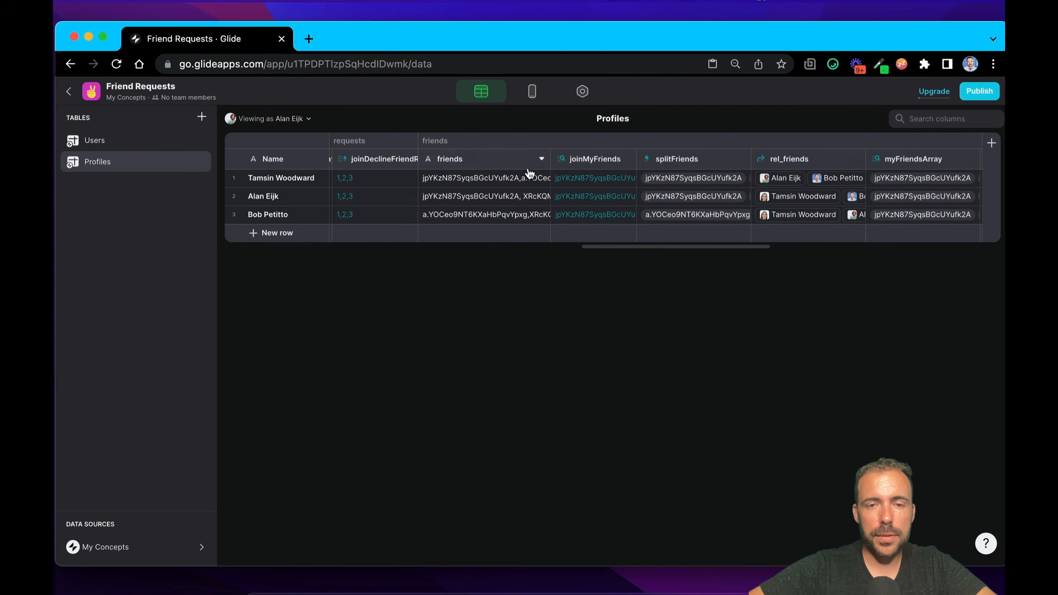
{"action": "left_click_drag", "start_coordinate": [551, 159], "coordinate": [695, 159]}
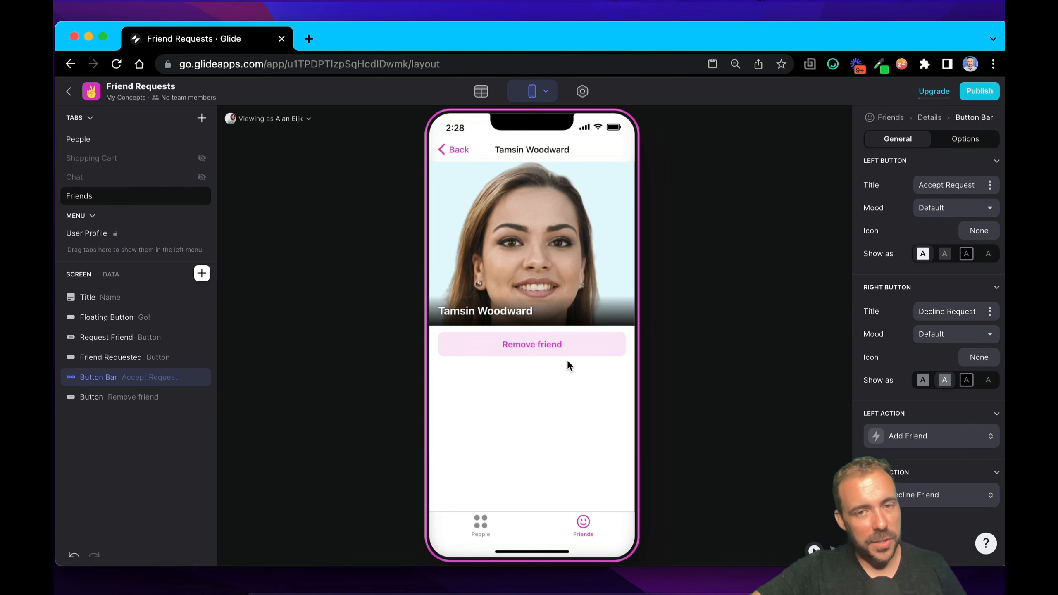
Step: Delete the Go! floating button from the Friends details screen
{"action": "left_click", "coordinate": [134, 400]}
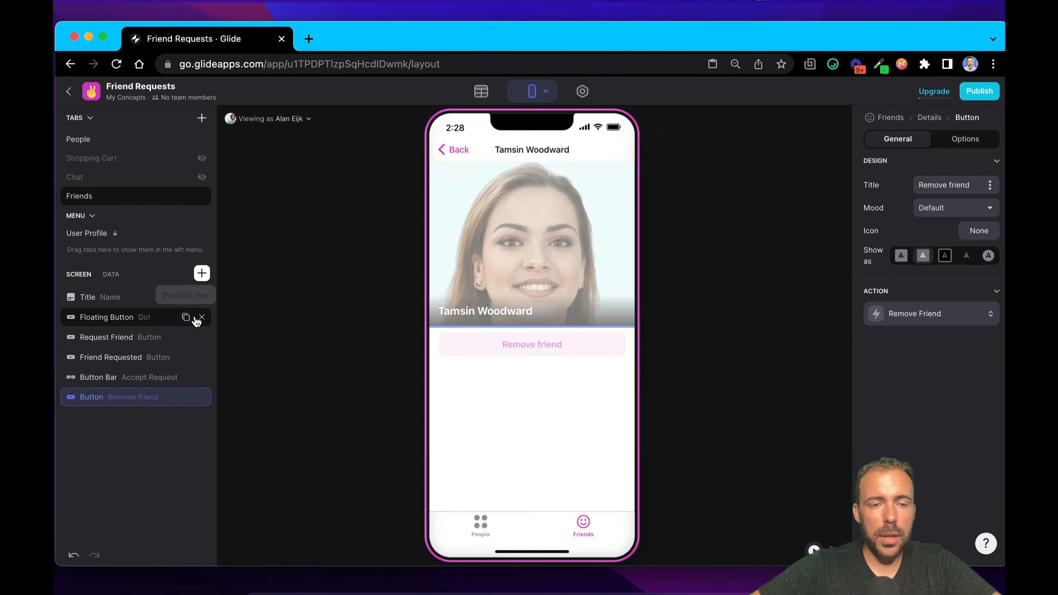
{"action": "left_click", "coordinate": [201, 317]}
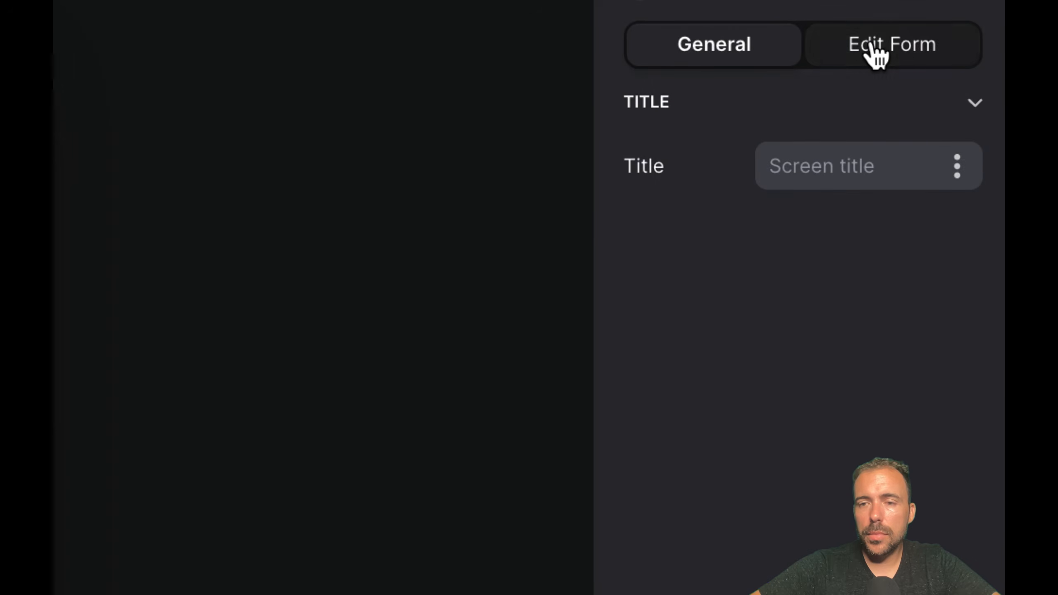
Step: Review the Remove friend button's visibility condition, including the friends columns offered for its userID comparison, keeping joinMyFriends
{"action": "left_click", "coordinate": [957, 139]}
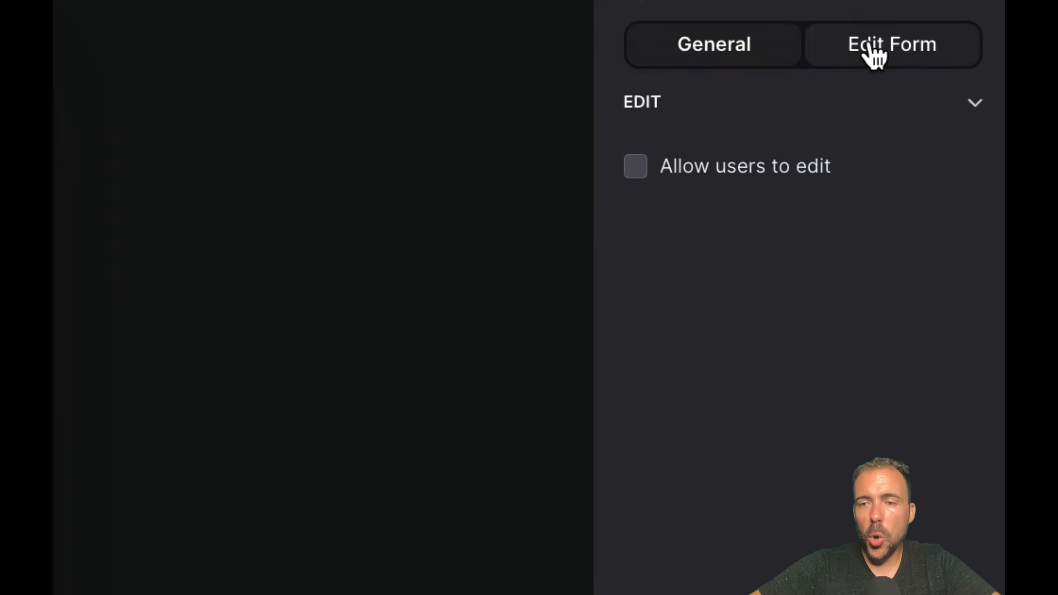
{"action": "left_click", "coordinate": [755, 54]}
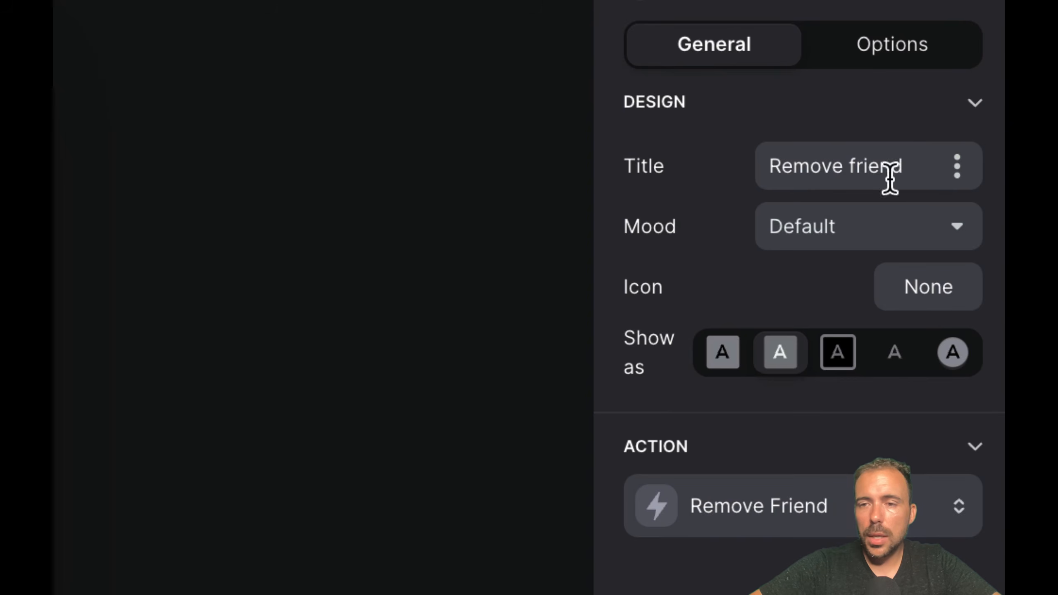
{"action": "left_click", "coordinate": [869, 55]}
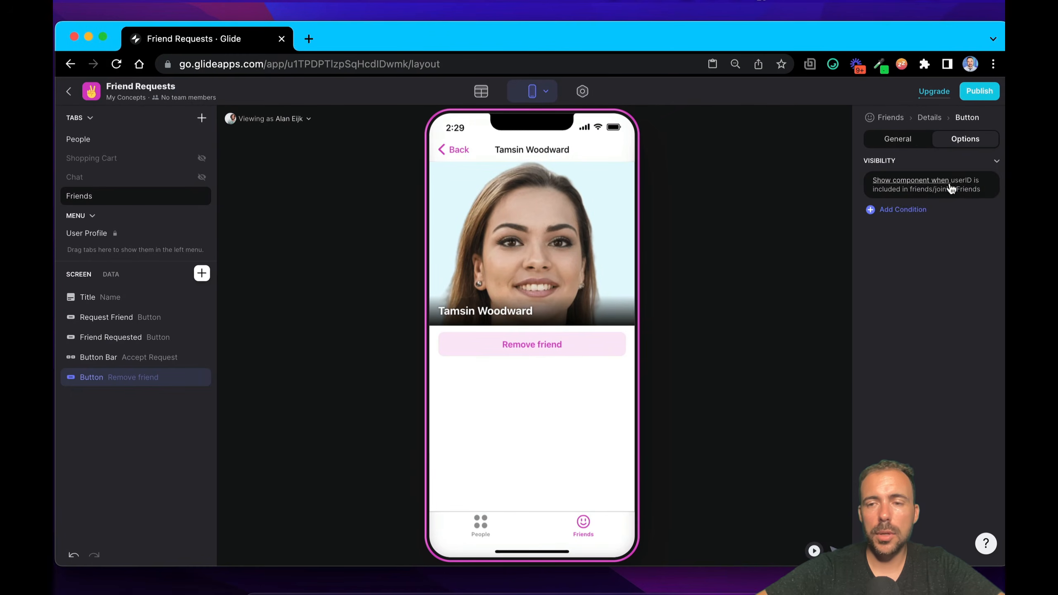
{"action": "left_click", "coordinate": [879, 179]}
{"action": "left_click", "coordinate": [963, 217]}
{"action": "mouse_move", "coordinate": [904, 389]}
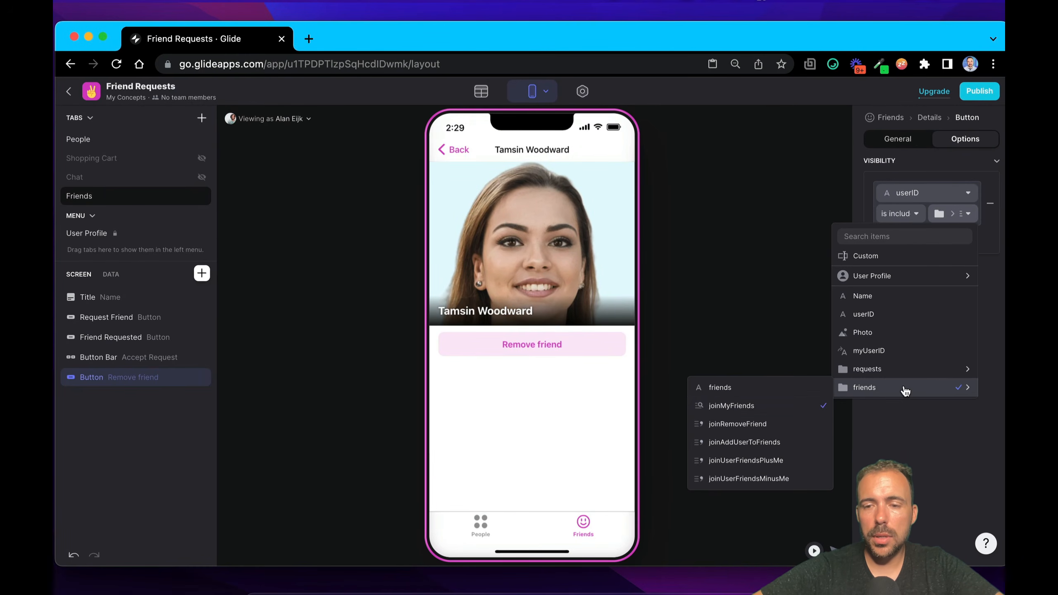
{"action": "left_click", "coordinate": [749, 415]}
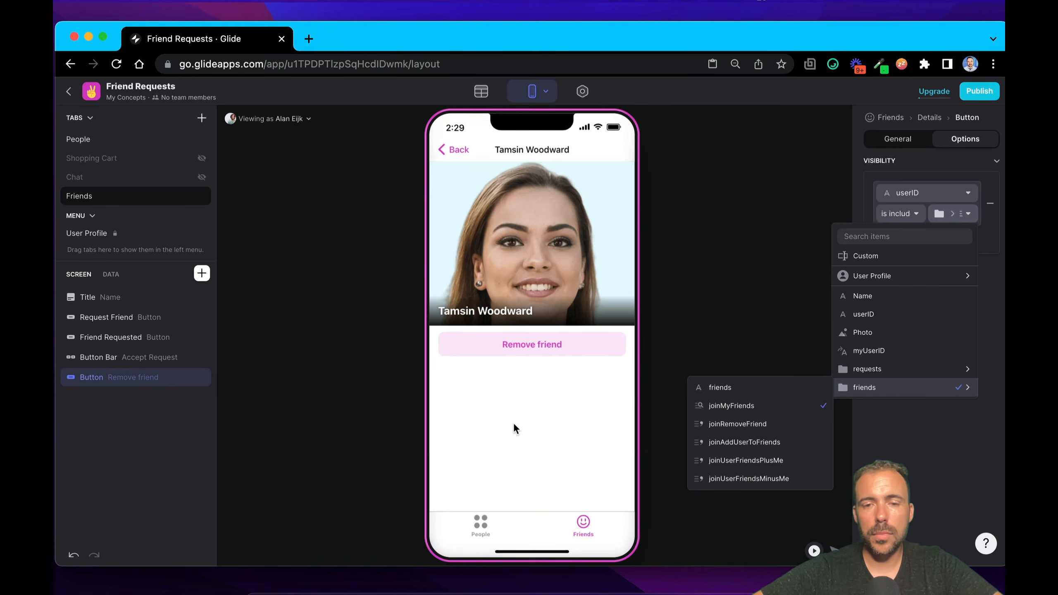
{"action": "left_click", "coordinate": [514, 423]}
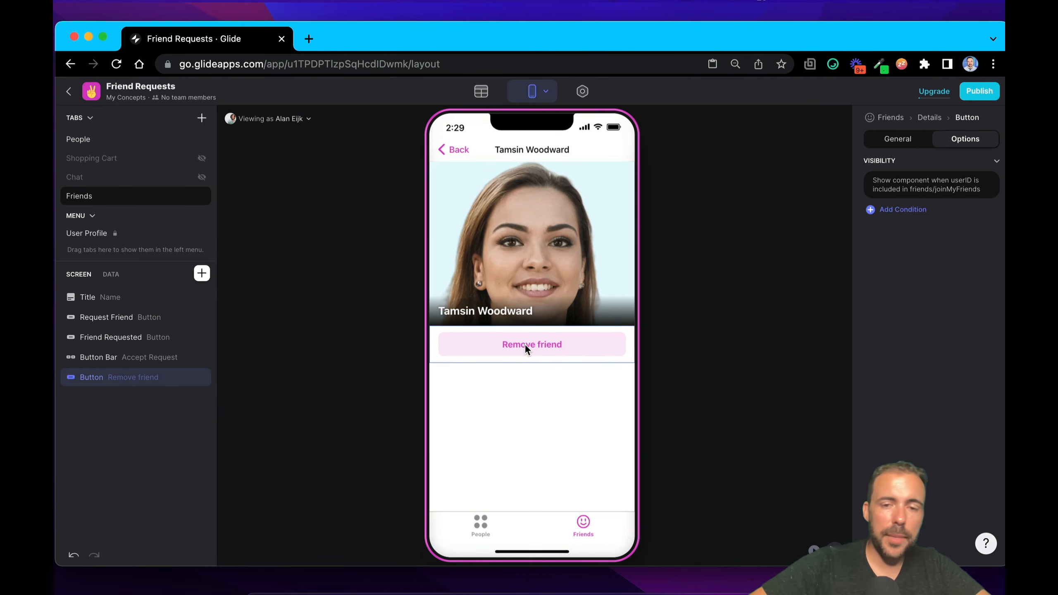
Step: Open the Remove Friend action for editing, and examine the columns offered for friends/friends in the Set Column Values step for this item
{"action": "left_click", "coordinate": [909, 146]}
{"action": "left_click", "coordinate": [900, 317]}
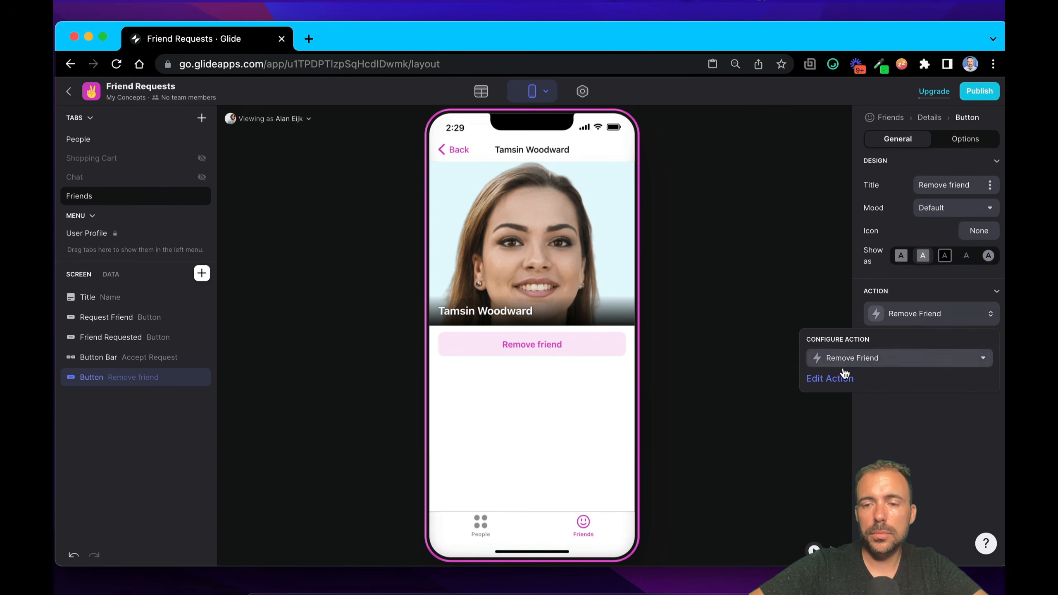
{"action": "left_click", "coordinate": [844, 376]}
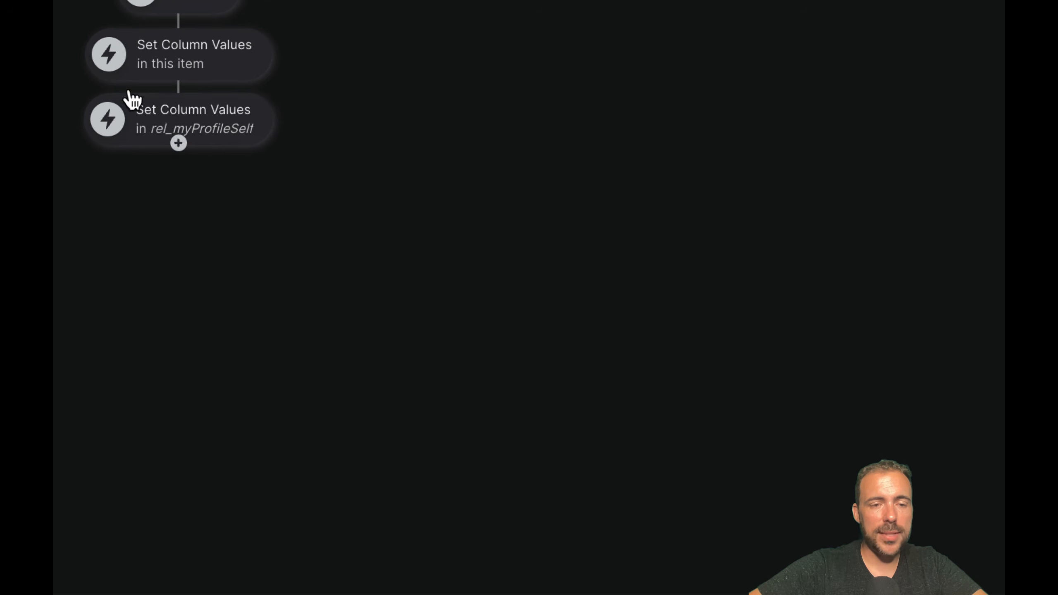
{"action": "left_click", "coordinate": [205, 45]}
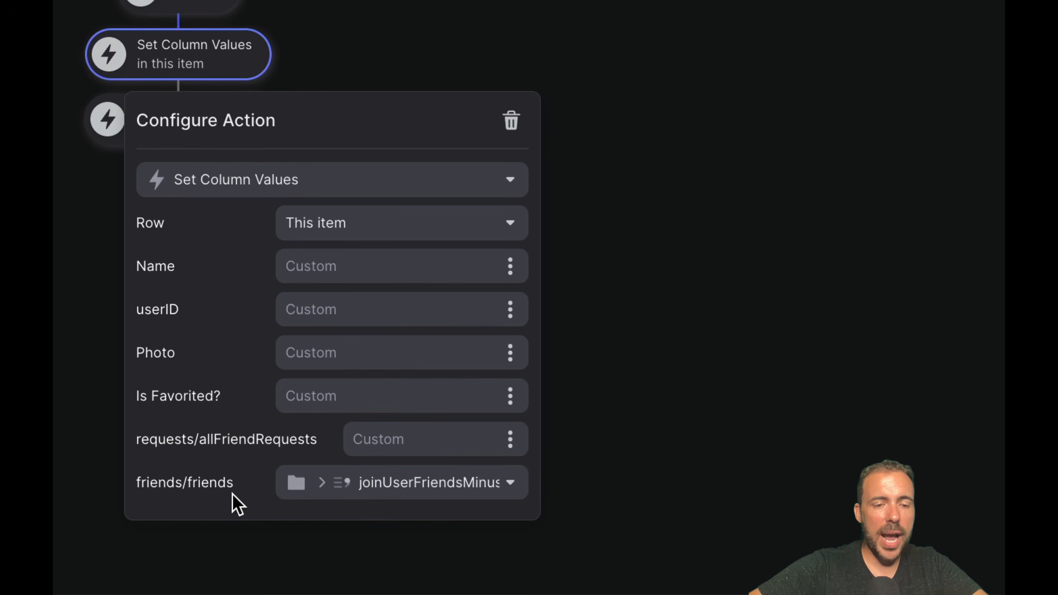
{"action": "left_click_drag", "start_coordinate": [241, 483], "coordinate": [151, 483]}
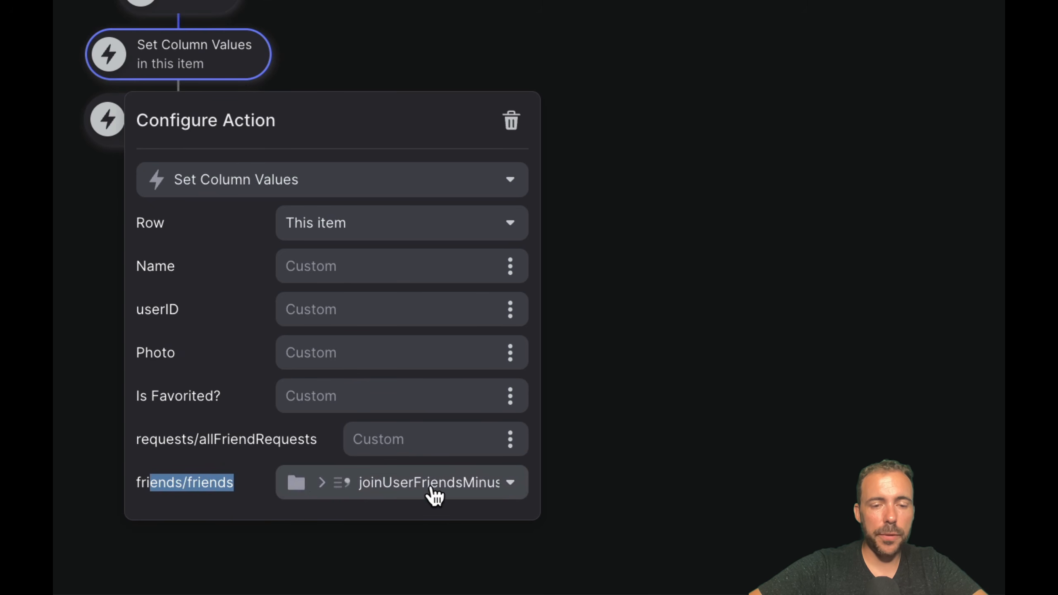
{"action": "left_click", "coordinate": [457, 487]}
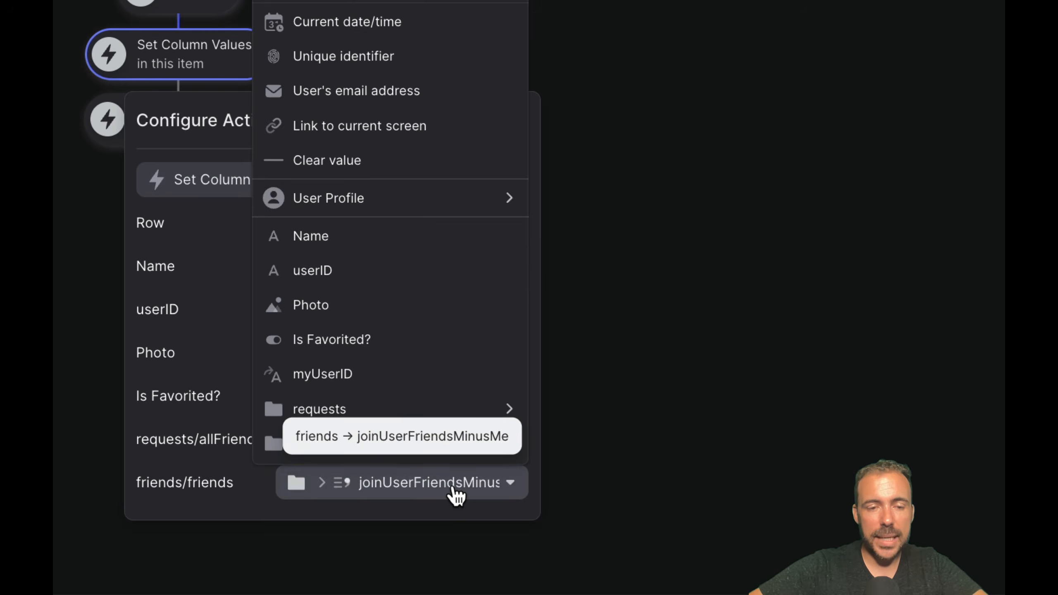
{"action": "mouse_move", "coordinate": [425, 456]}
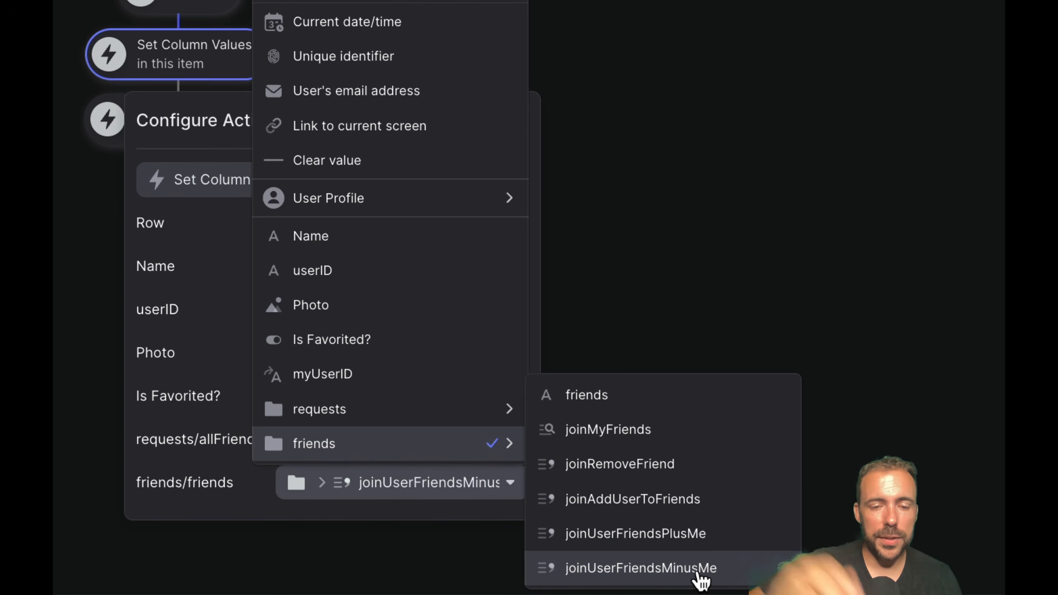
{"action": "left_click", "coordinate": [630, 83]}
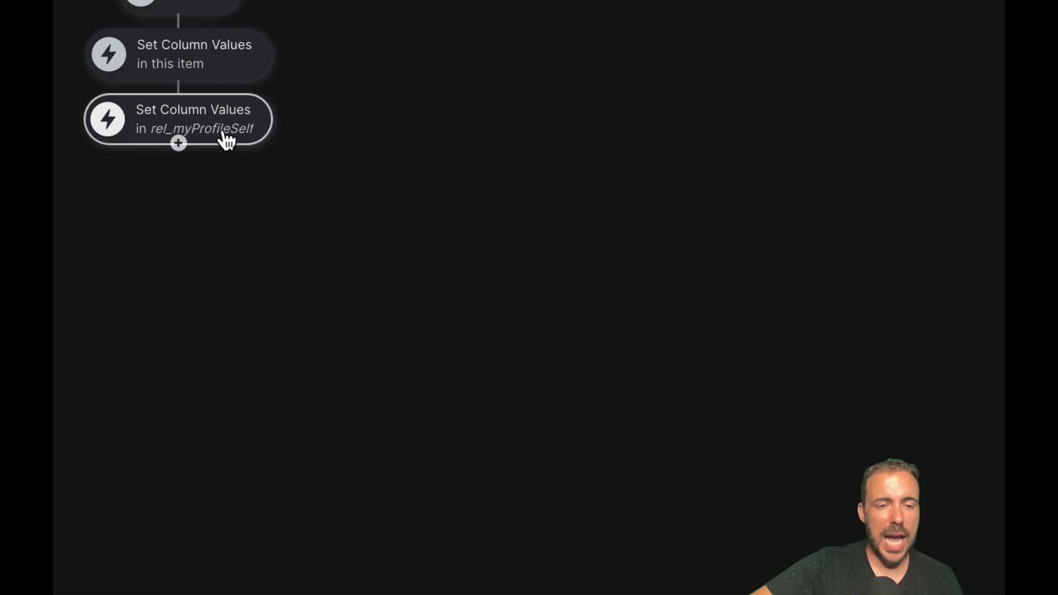
Step: Examine the columns offered for friends/friends in the Remove Friend action's Set Column Values step for rel_myProfileSelf
{"action": "left_click", "coordinate": [198, 133]}
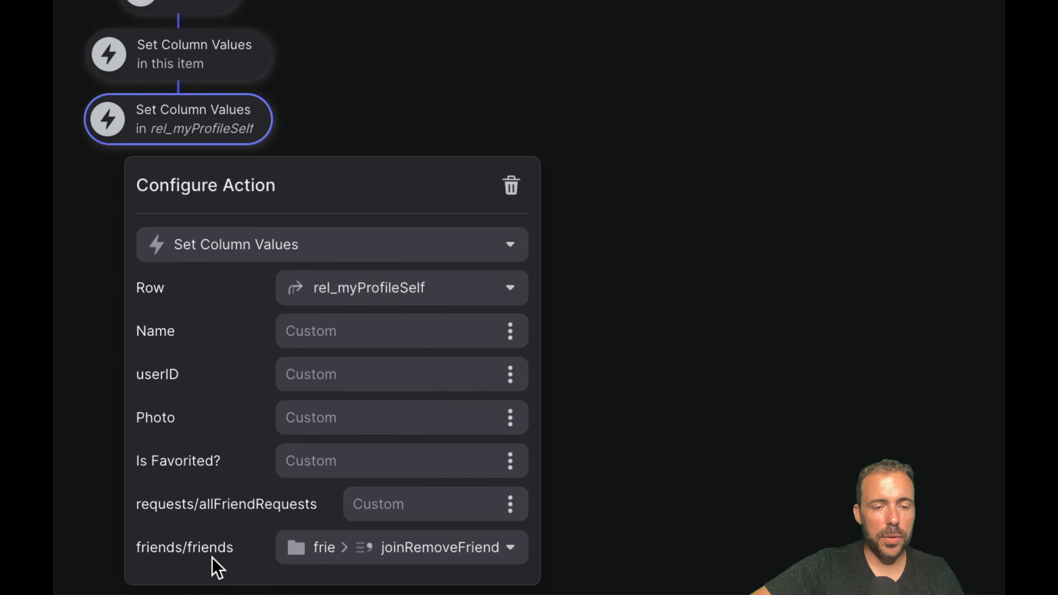
{"action": "double_click", "coordinate": [203, 548]}
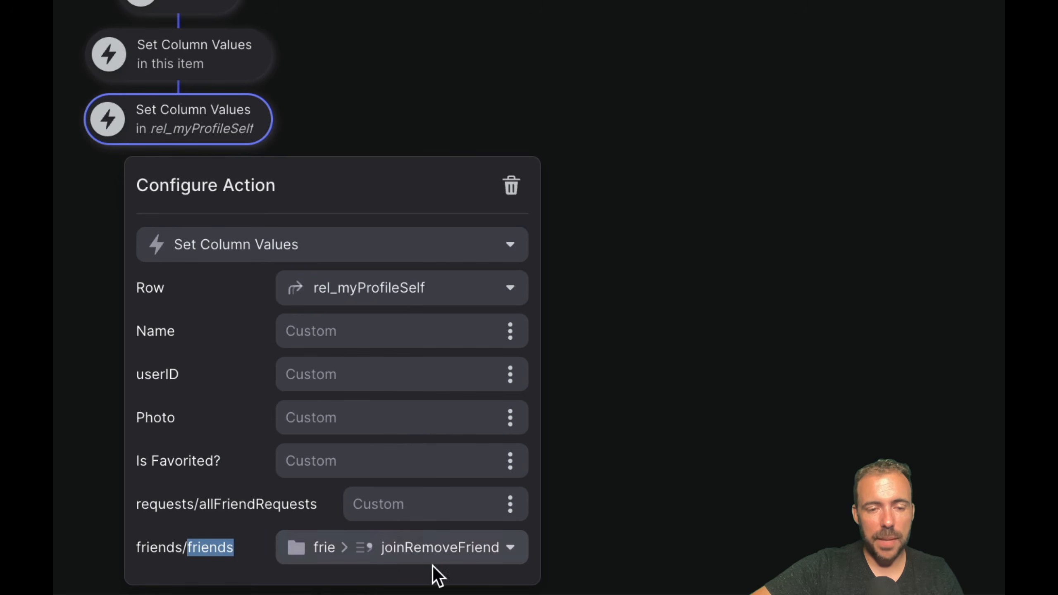
{"action": "left_click", "coordinate": [425, 549]}
{"action": "mouse_move", "coordinate": [439, 507]}
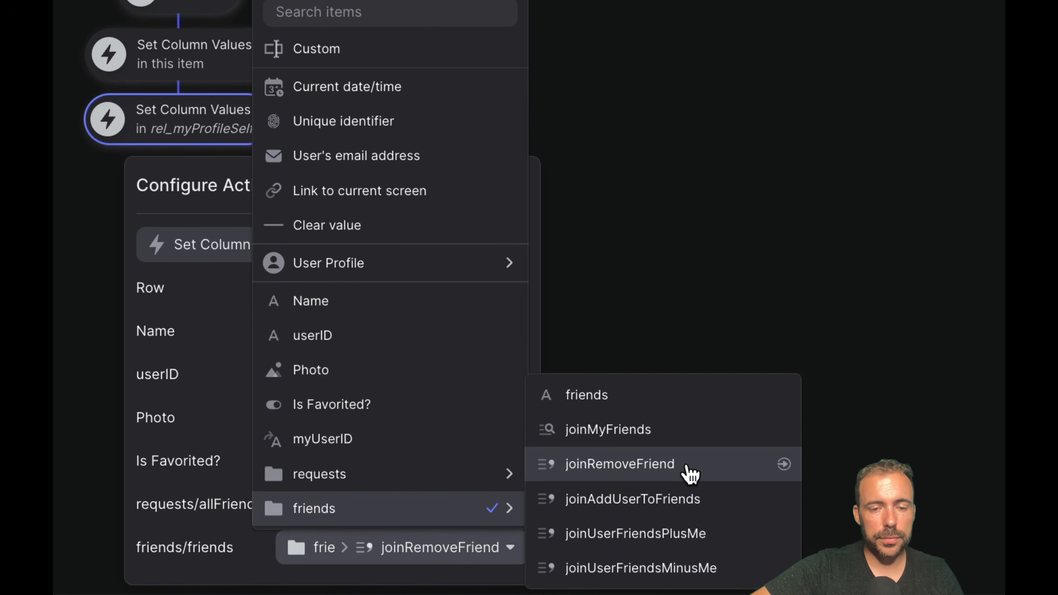
{"action": "left_click", "coordinate": [917, 317]}
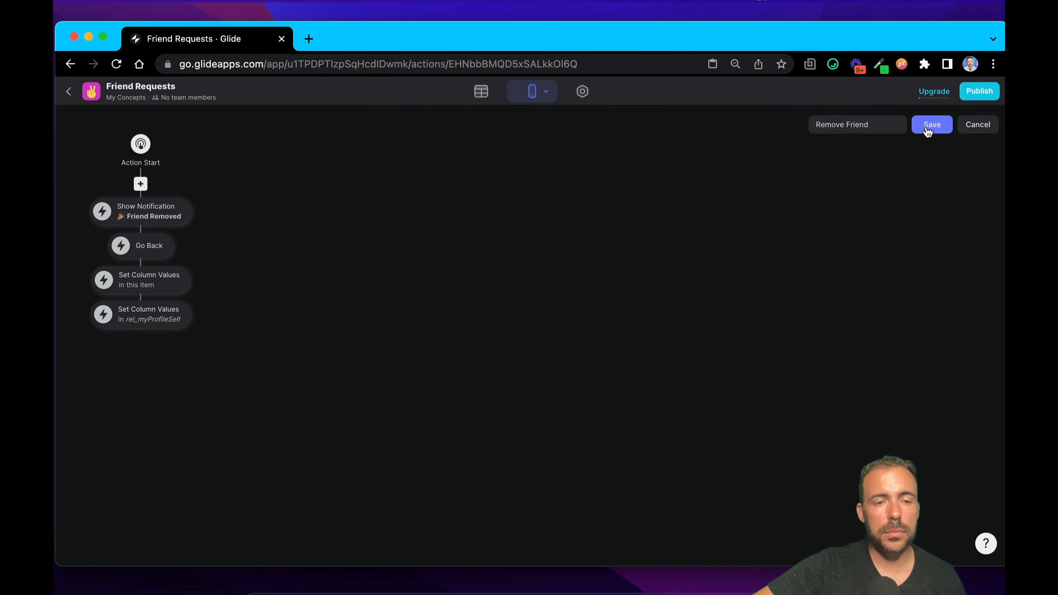
Step: Save the Remove Friend action, and test the Remove friend button on the open profile in the app preview
{"action": "left_click", "coordinate": [928, 130]}
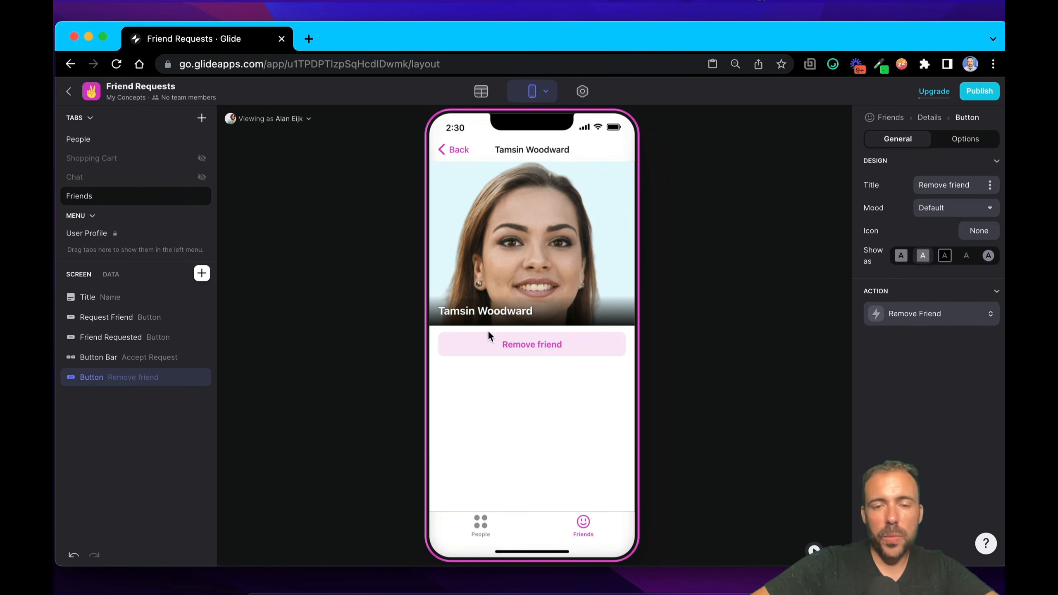
{"action": "left_click", "coordinate": [521, 350]}
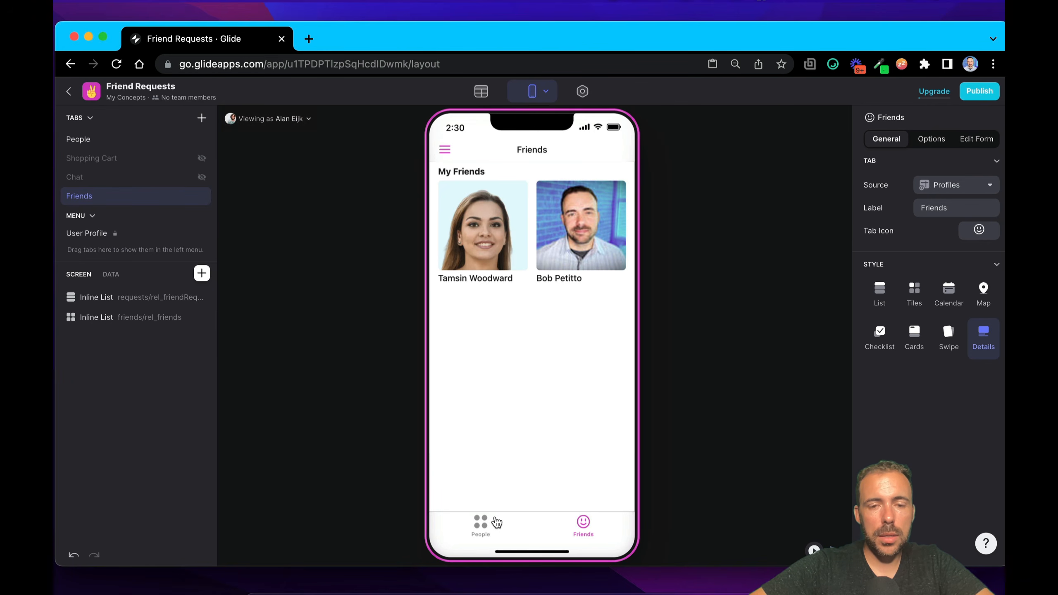
Step: Check the People and Friends lists in the app preview, and open the removed friend's profile from People
{"action": "left_click", "coordinate": [494, 522]}
{"action": "left_click", "coordinate": [590, 524]}
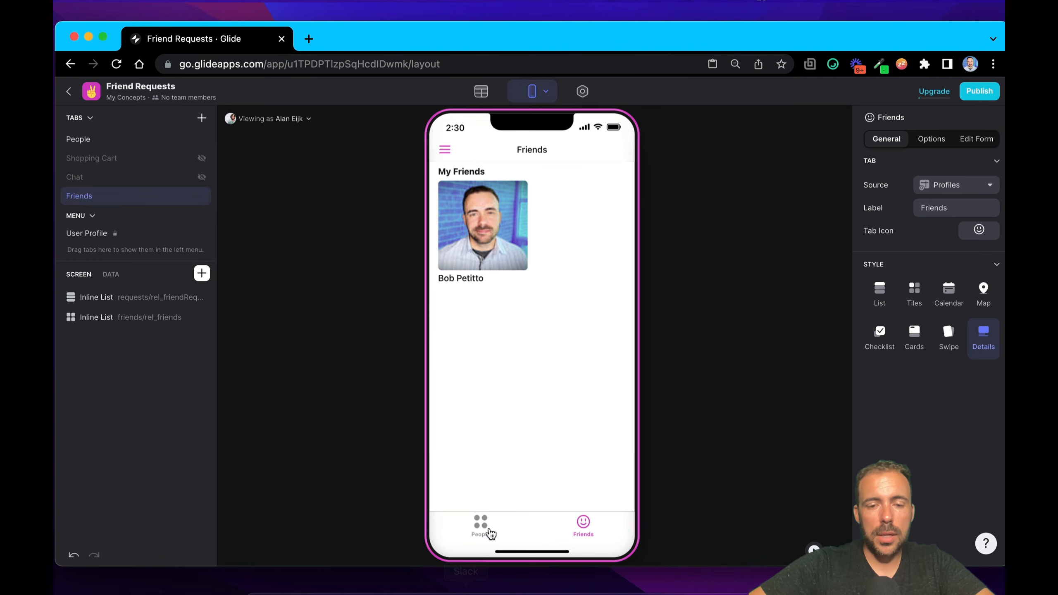
{"action": "left_click", "coordinate": [483, 526]}
{"action": "left_click", "coordinate": [456, 151]}
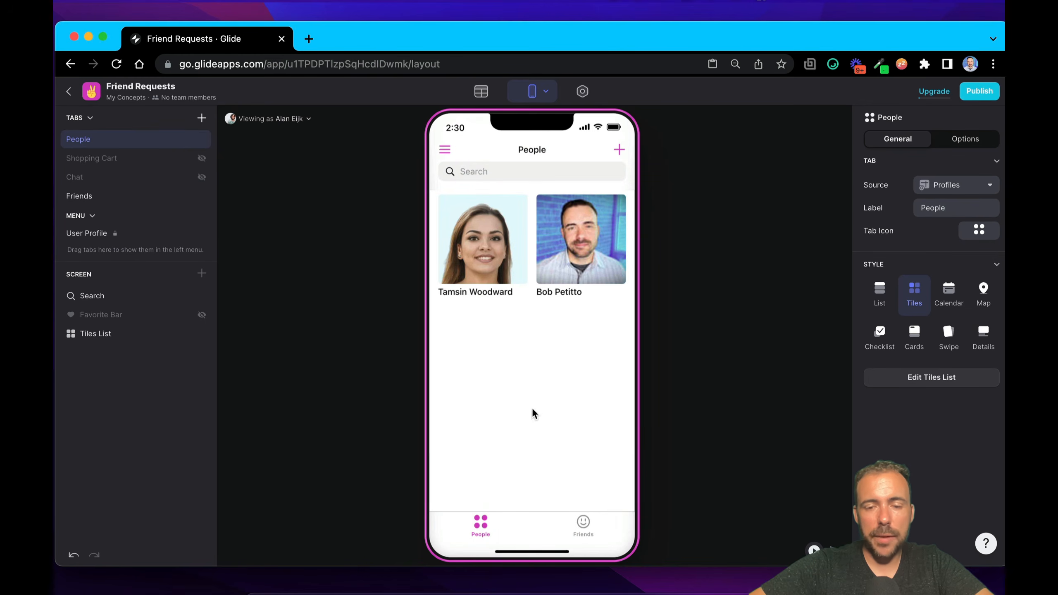
{"action": "left_click", "coordinate": [576, 519]}
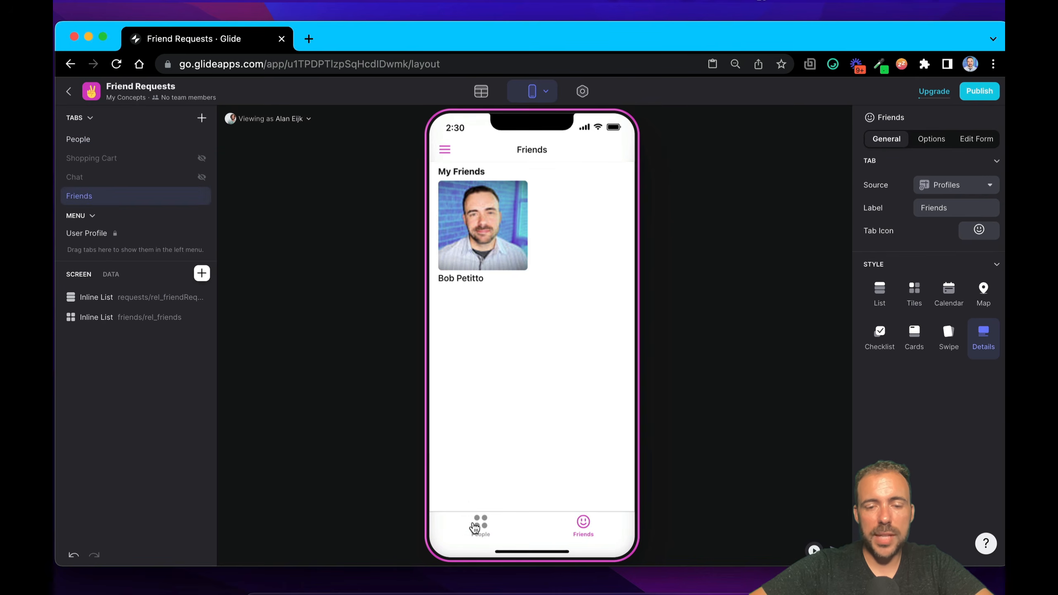
{"action": "left_click", "coordinate": [476, 529]}
{"action": "left_click", "coordinate": [478, 208]}
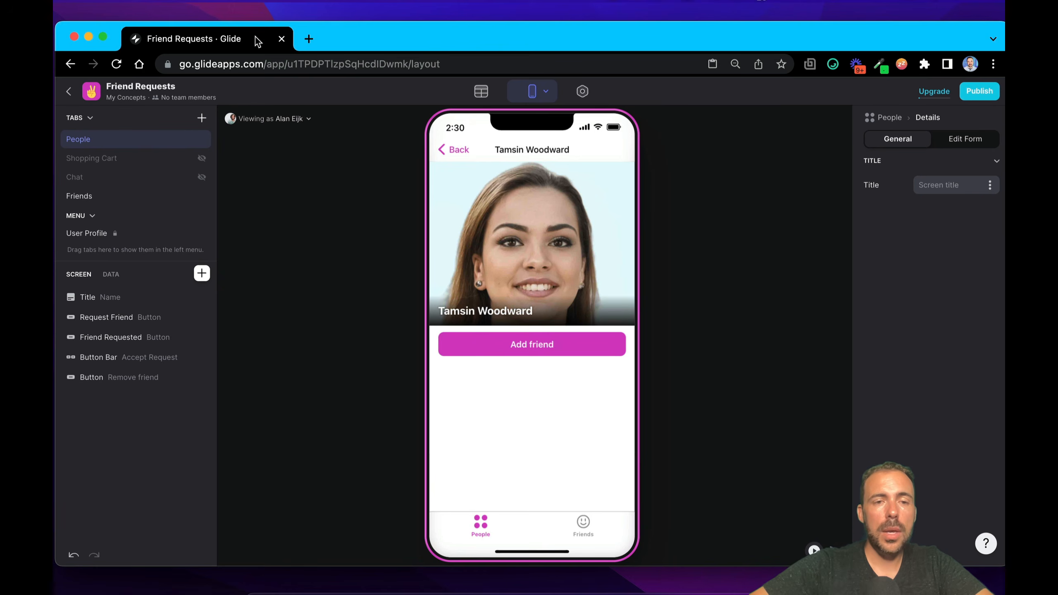
Step: Return to the People list, view the app as the removed friend, and check that user's Friends list
{"action": "left_click", "coordinate": [285, 120]}
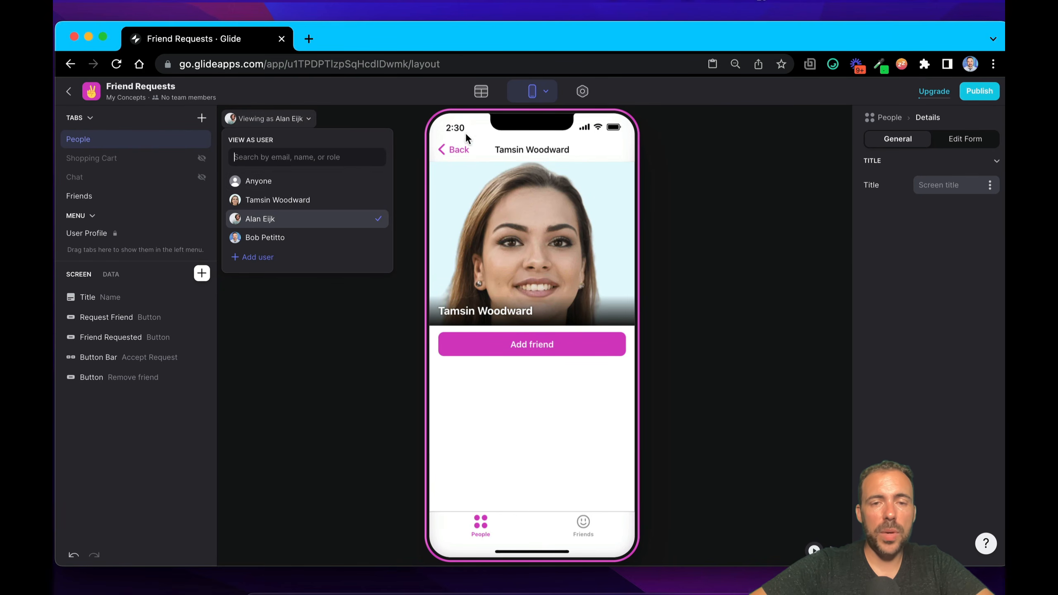
{"action": "left_click", "coordinate": [458, 149]}
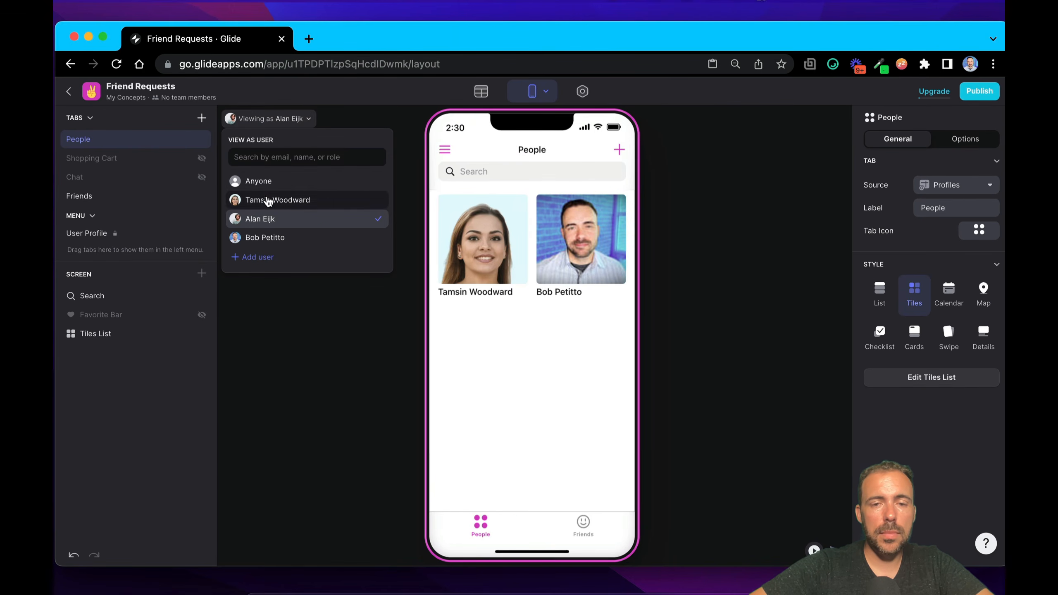
{"action": "left_click", "coordinate": [269, 201]}
{"action": "left_click", "coordinate": [513, 388]}
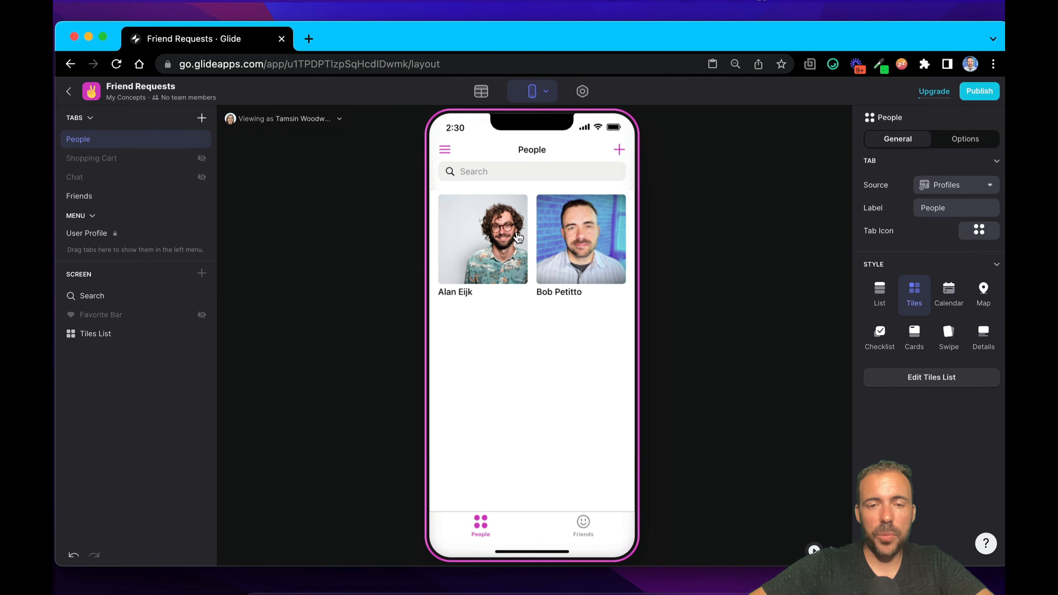
{"action": "left_click", "coordinate": [585, 527]}
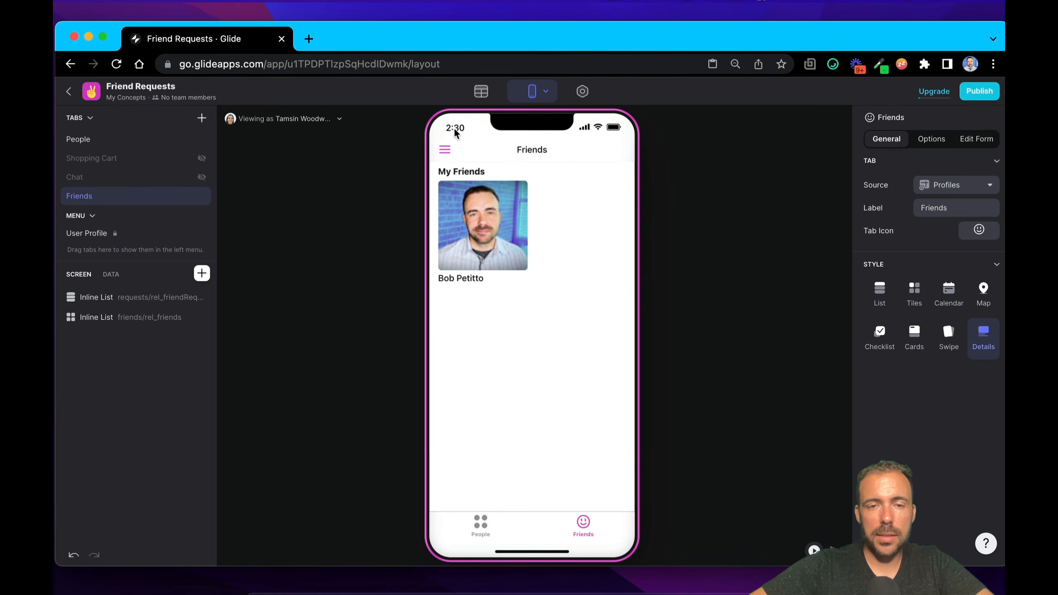
{"action": "left_click", "coordinate": [445, 149]}
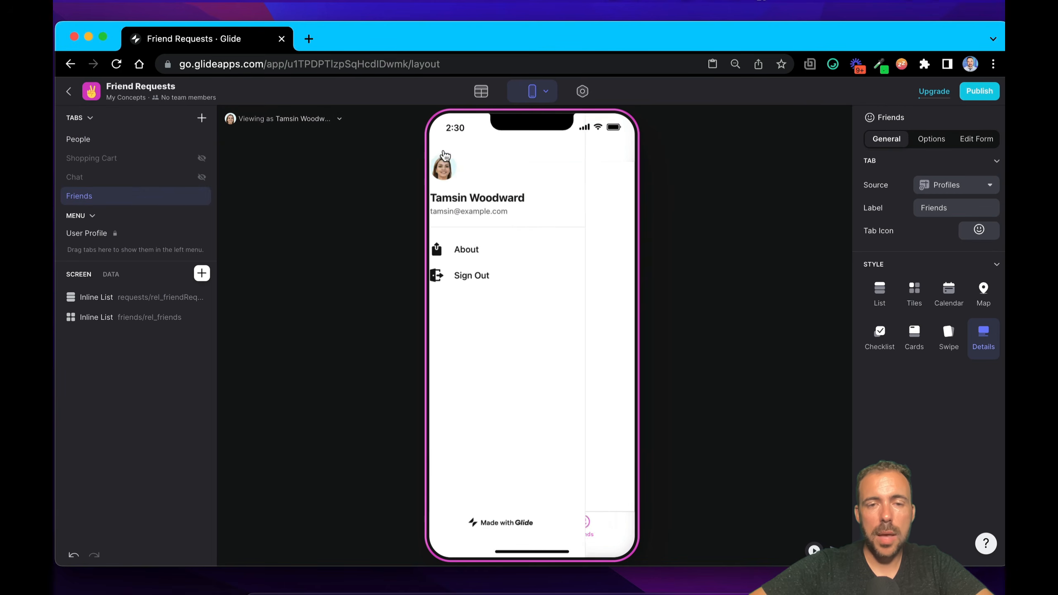
{"action": "left_click", "coordinate": [606, 223]}
Step: Open the former friend's profile from People, examine the friend button it offers, and return to the People list
{"action": "left_click", "coordinate": [482, 523]}
{"action": "left_click", "coordinate": [488, 277]}
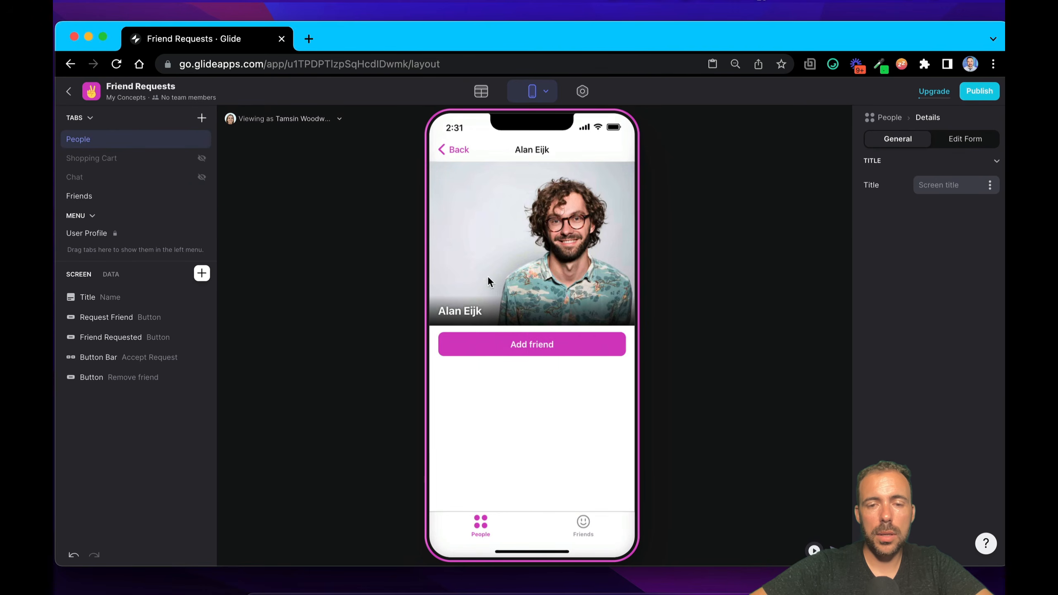
{"action": "left_click", "coordinate": [535, 350]}
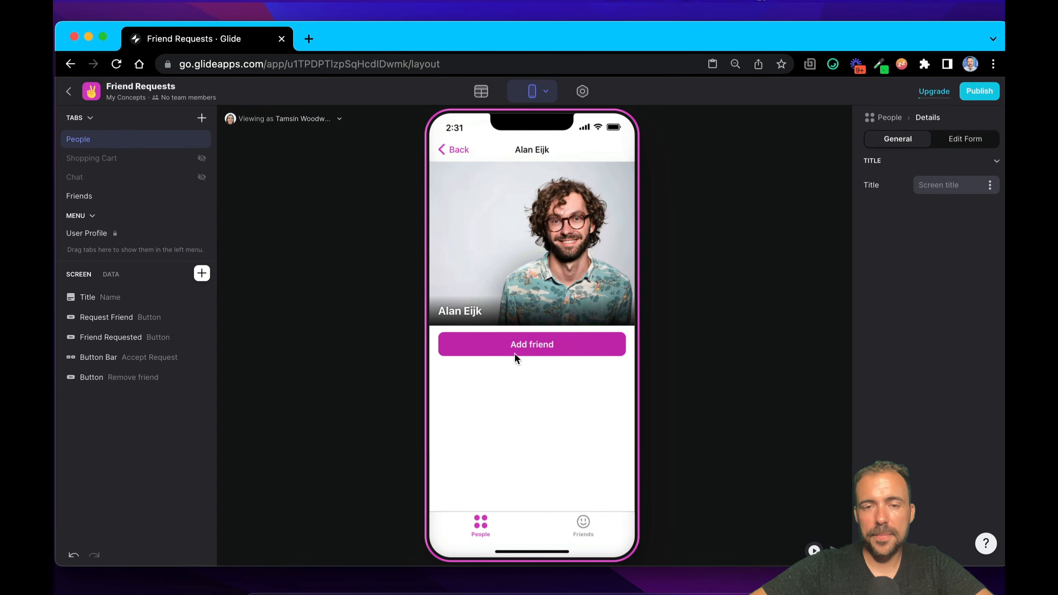
{"action": "left_click", "coordinate": [444, 151]}
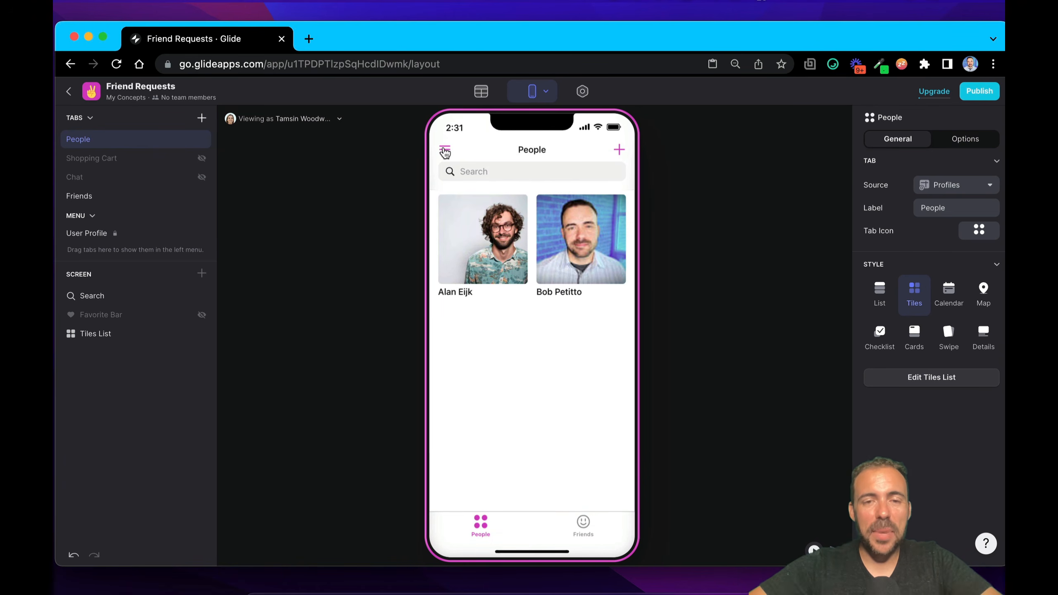
Step: Examine the requests columns of the Profiles table in the Data Editor, and return to the app layout
{"action": "left_click", "coordinate": [484, 91]}
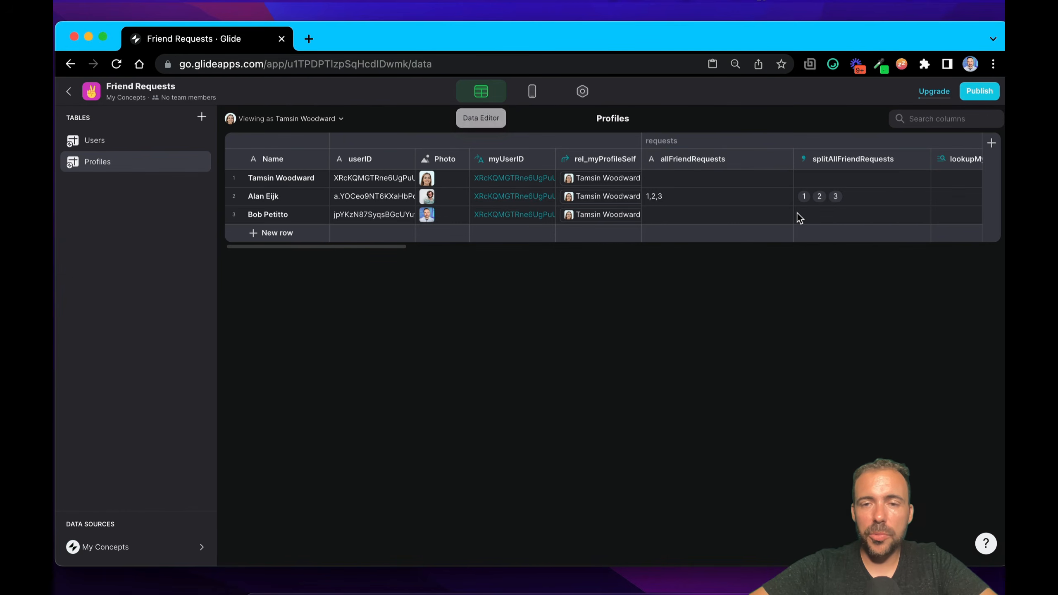
{"action": "scroll", "coordinate": [798, 213], "scroll_direction": "right", "scroll_amount": 5}
{"action": "scroll", "coordinate": [798, 214], "scroll_direction": "right", "scroll_amount": 5}
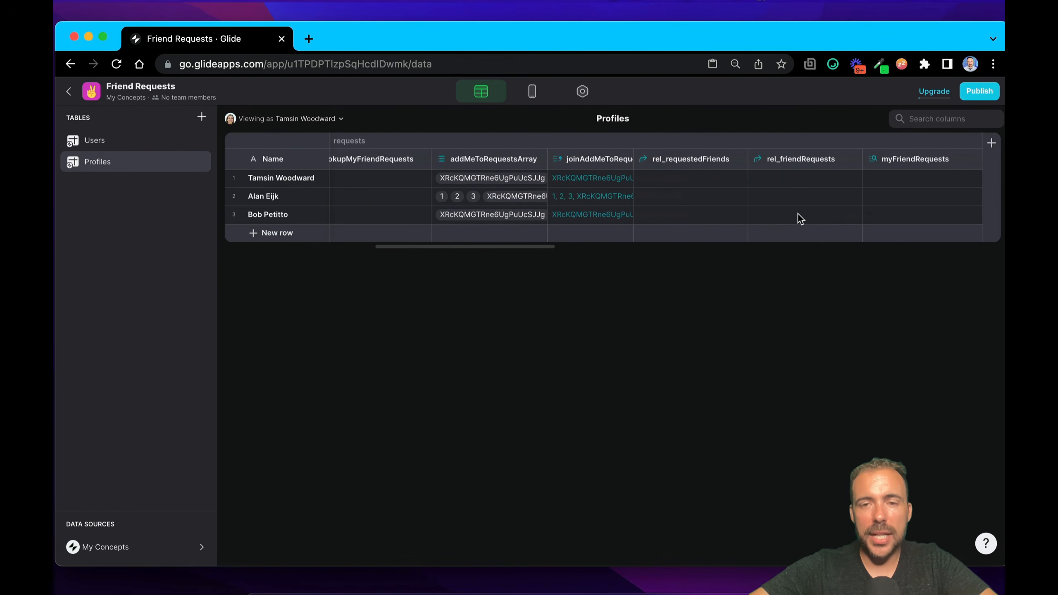
{"action": "left_click", "coordinate": [534, 90]}
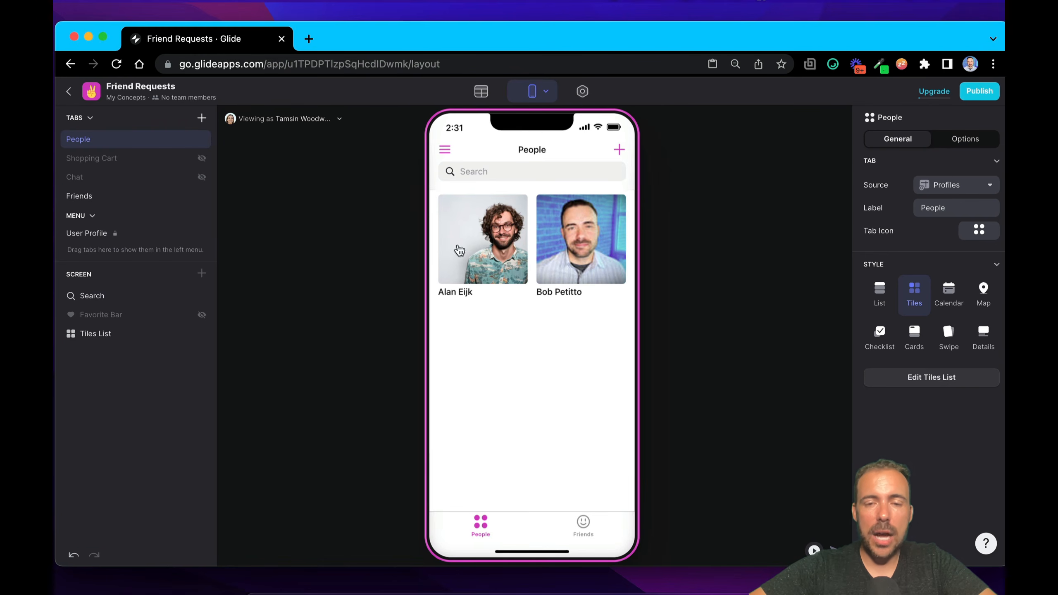